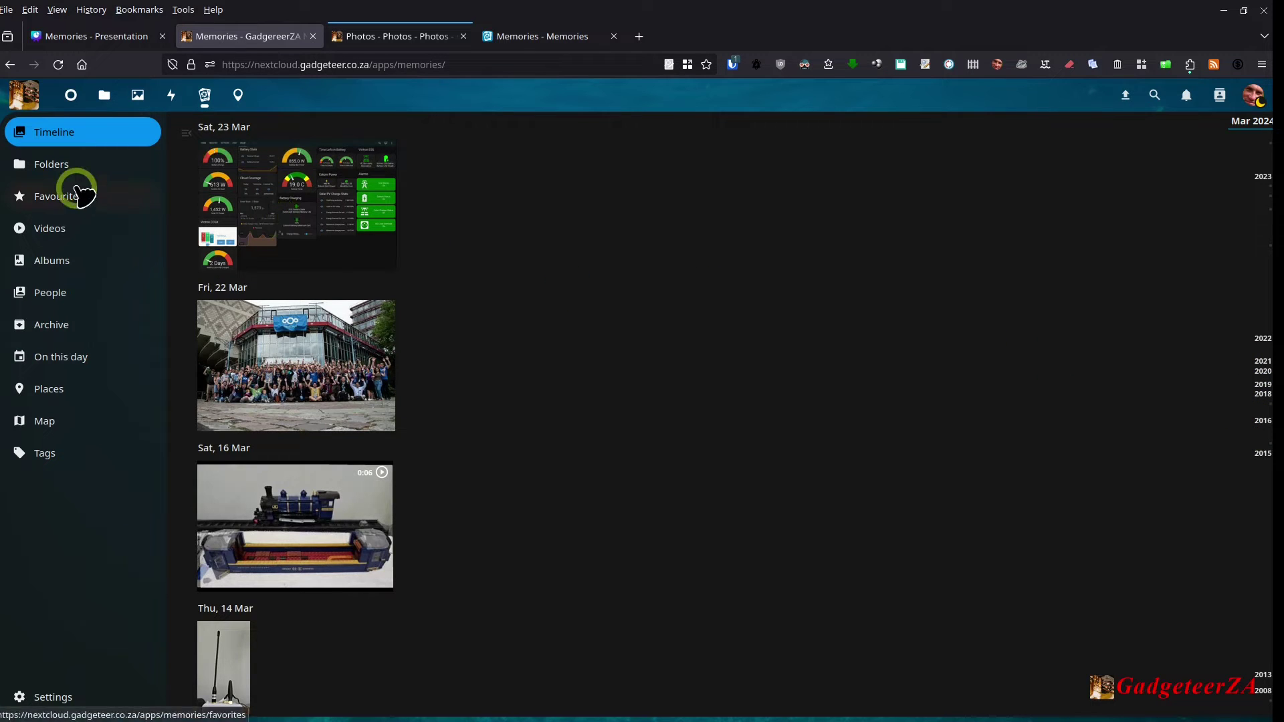
# Step: Open the Memories Folders view, then the All files list in Nextcloud Files
pyautogui.click(53, 168)
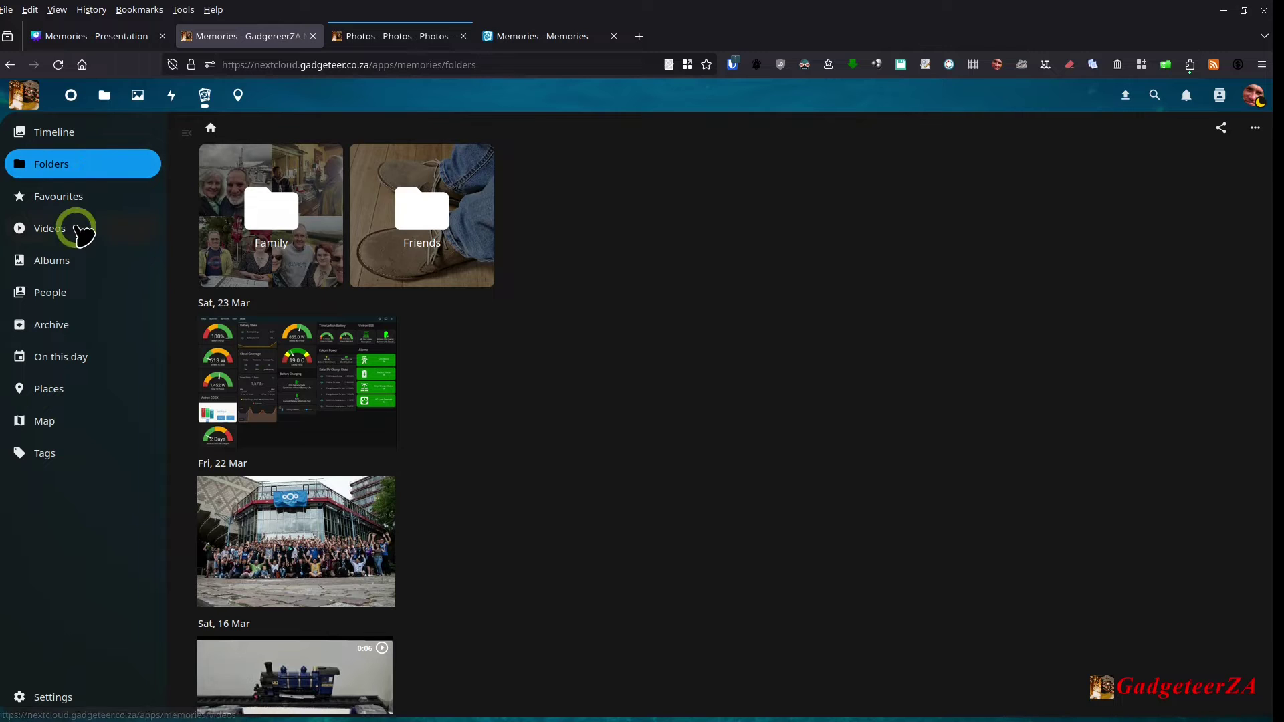
pyautogui.click(105, 95)
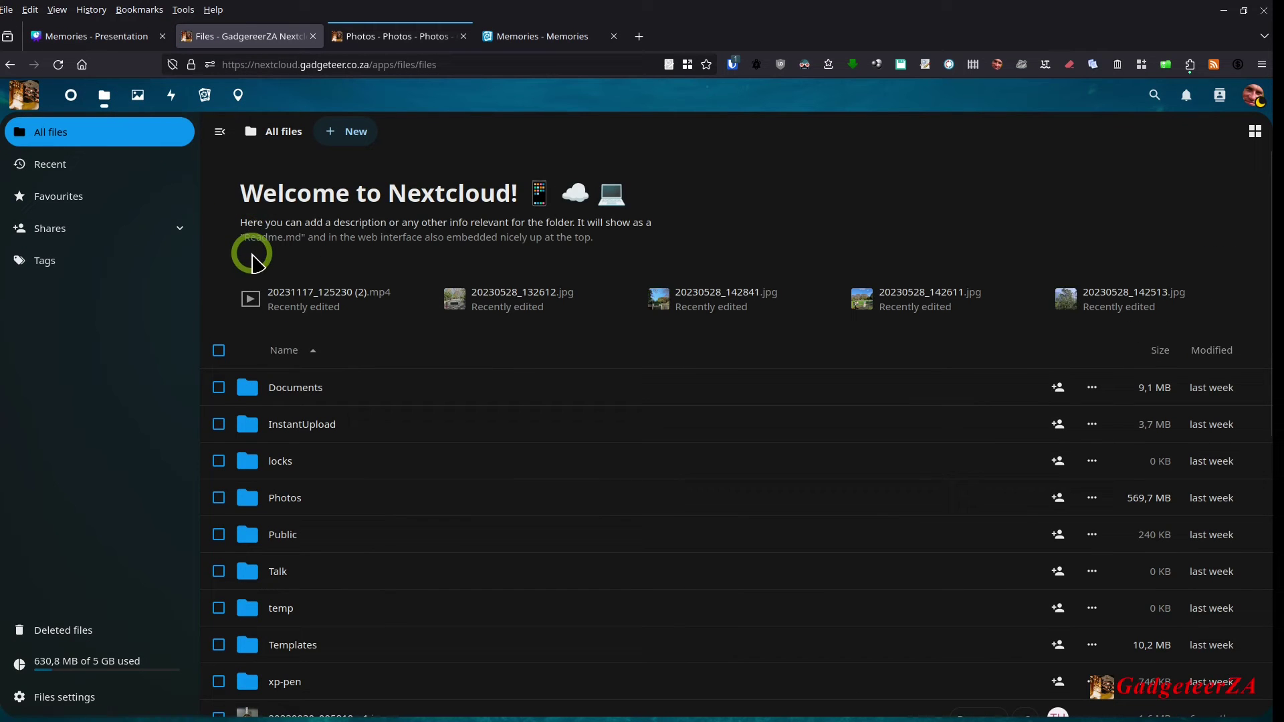
# Step: Open the Photos folder and review the Friends subfolder's sharing details, then close the sidebar
pyautogui.scroll(-1, 231, 258)
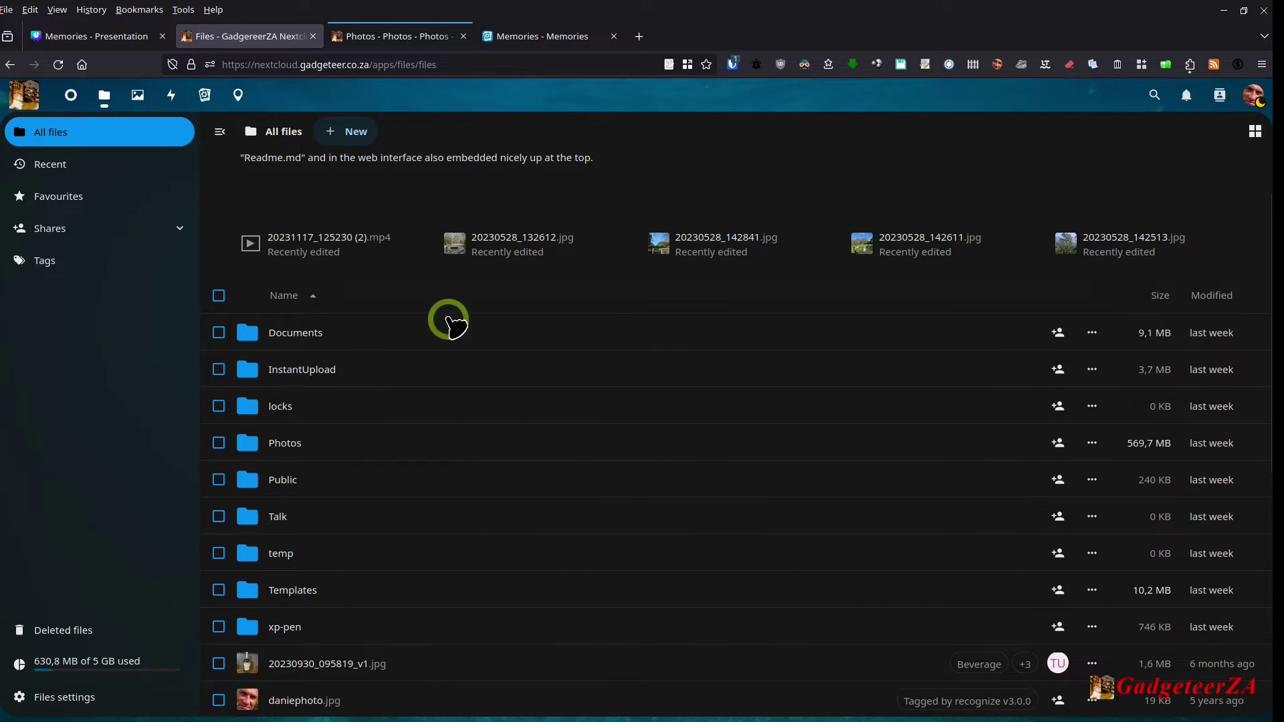
pyautogui.click(280, 444)
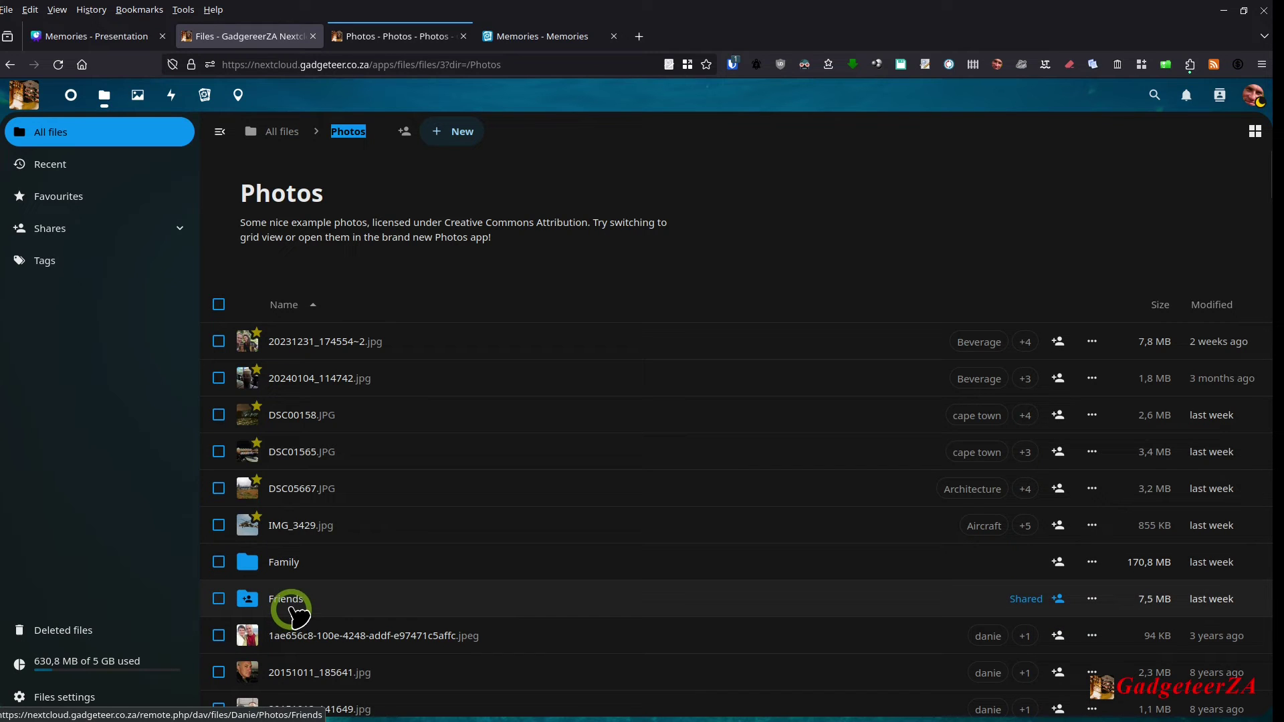
pyautogui.click(1059, 599)
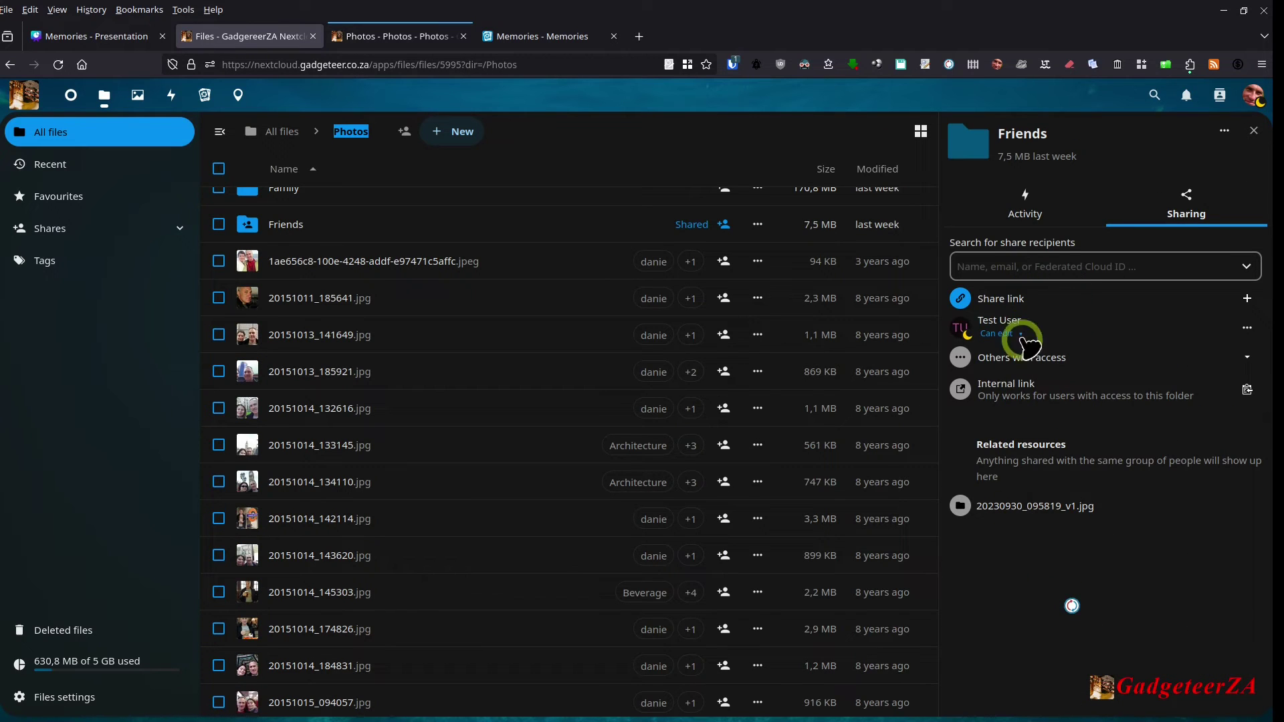
pyautogui.click(1255, 131)
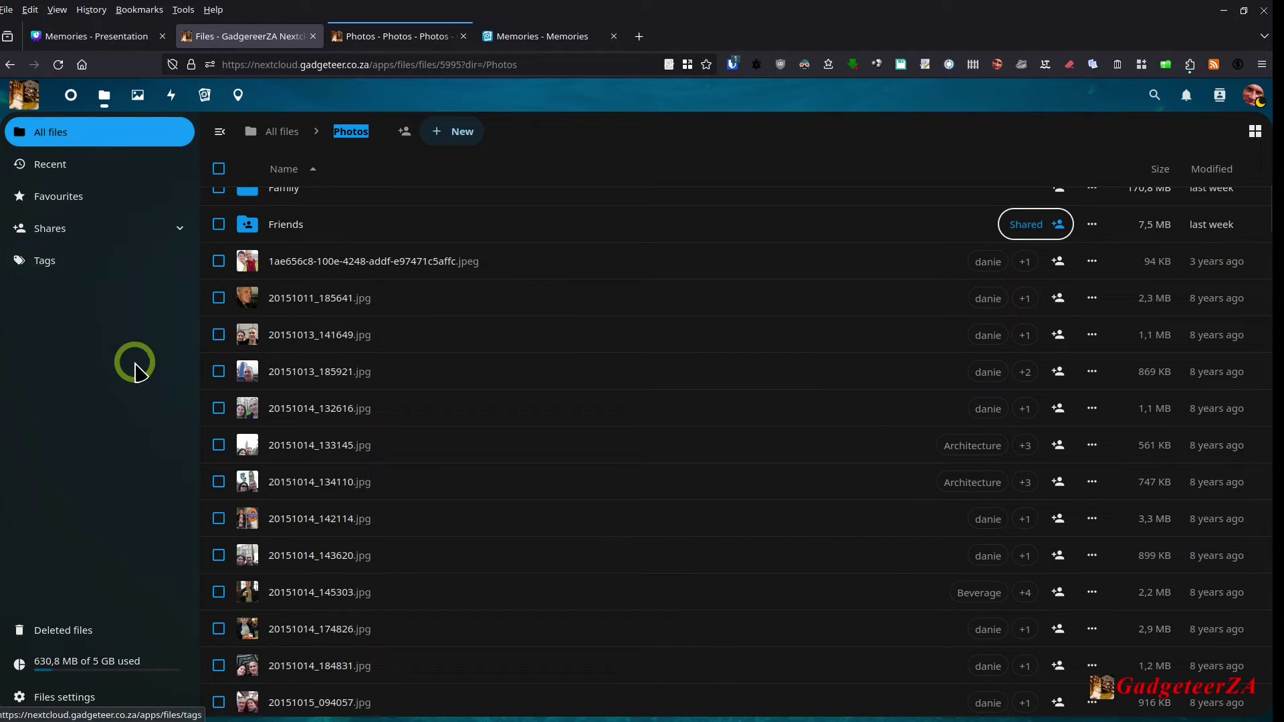
# Step: Return to Memories and look through the Favourites, Videos and Albums views
pyautogui.click(209, 100)
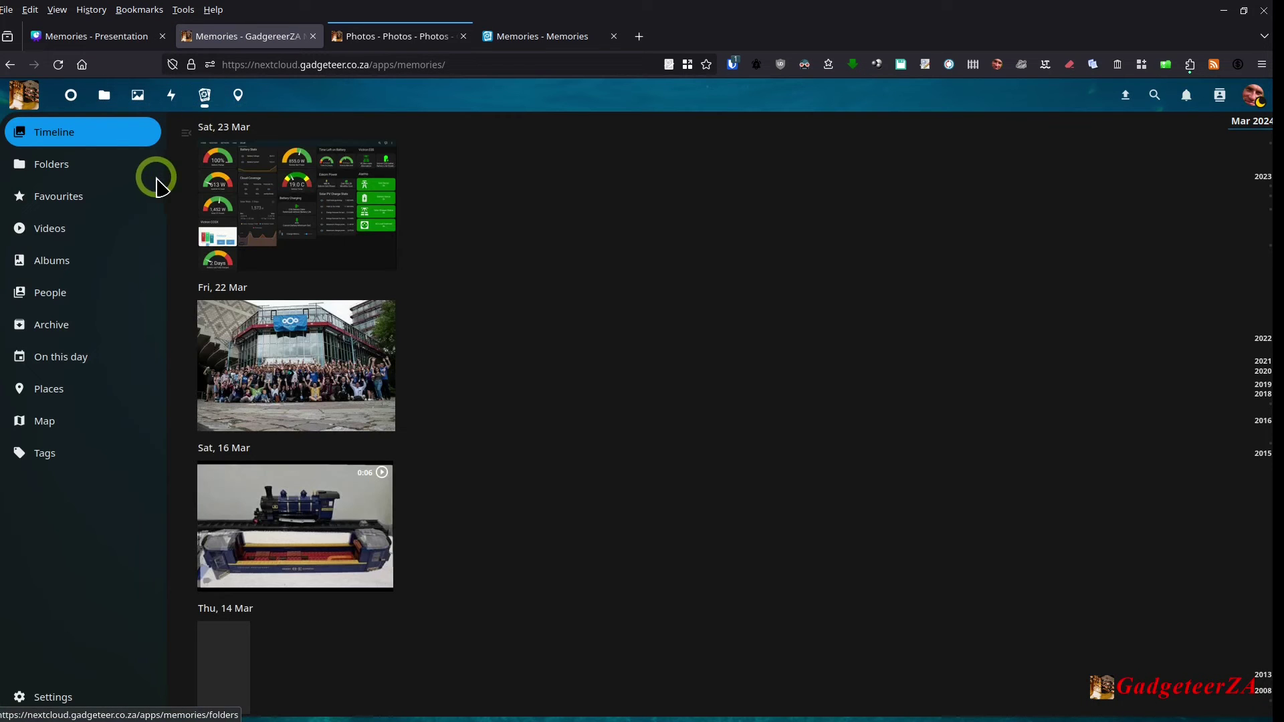
pyautogui.click(53, 198)
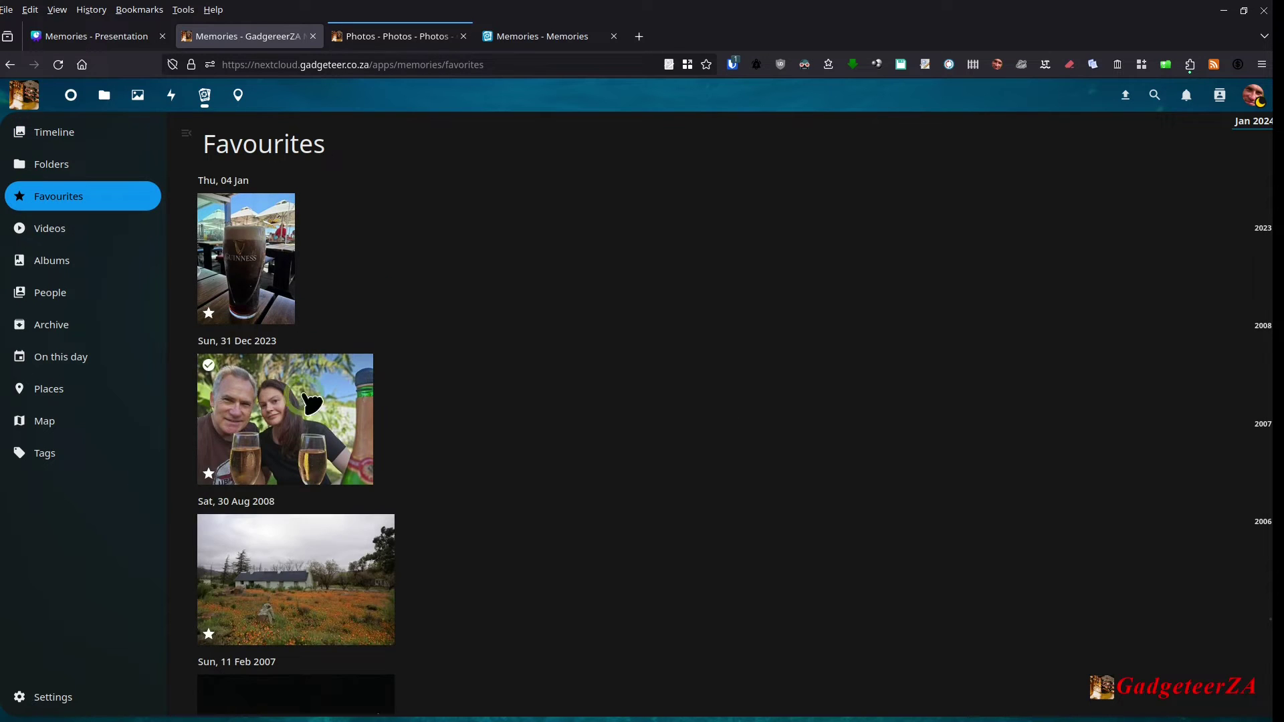
pyautogui.scroll(-5, 309, 403)
pyautogui.scroll(5, 343, 414)
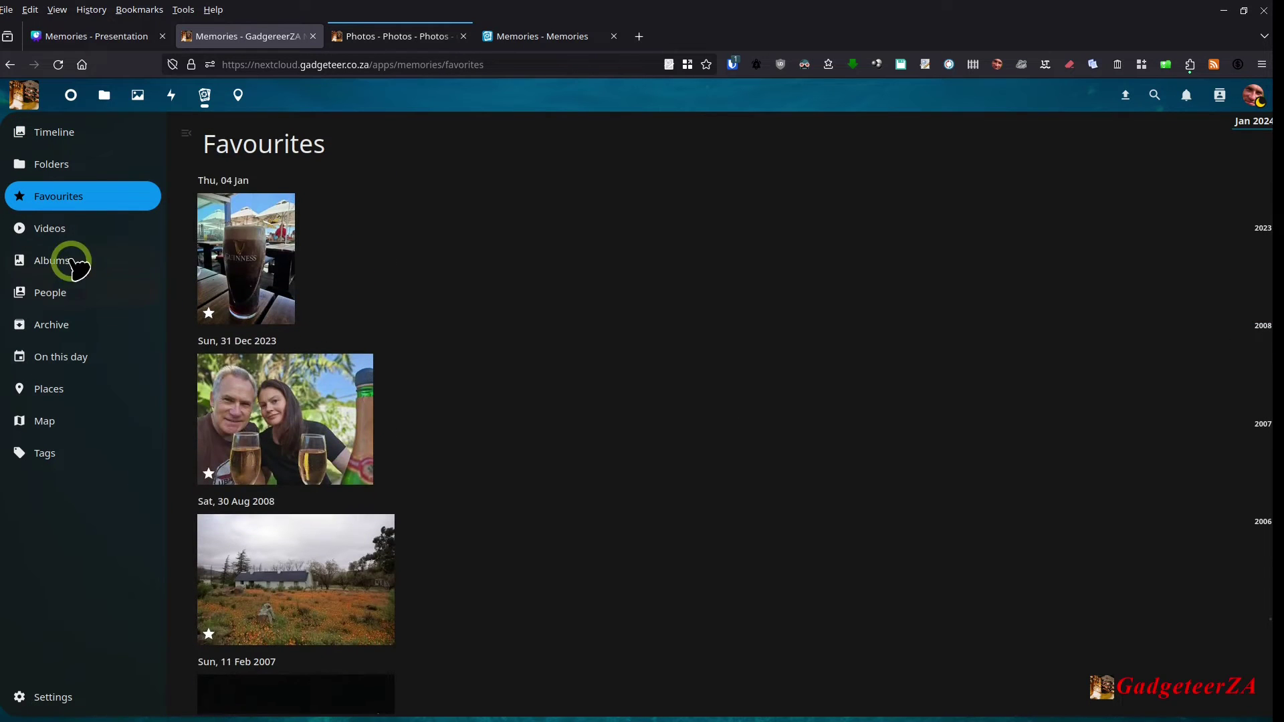
pyautogui.click(58, 229)
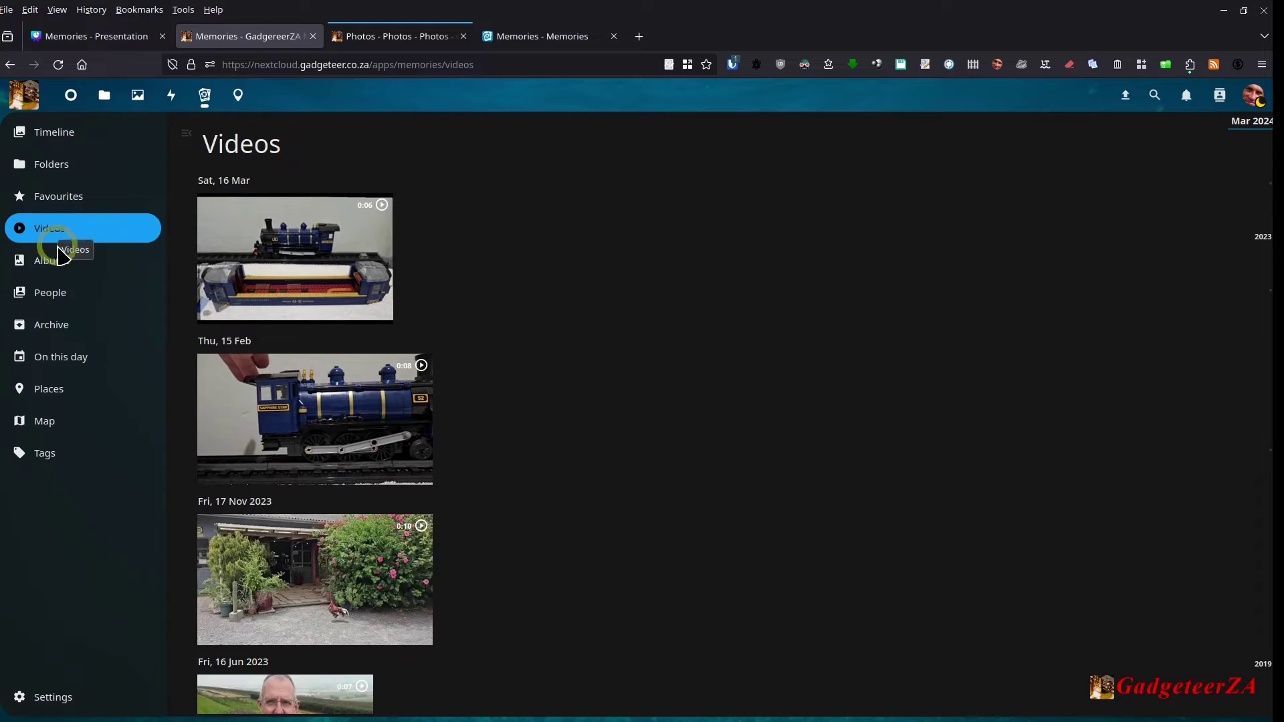
pyautogui.click(53, 262)
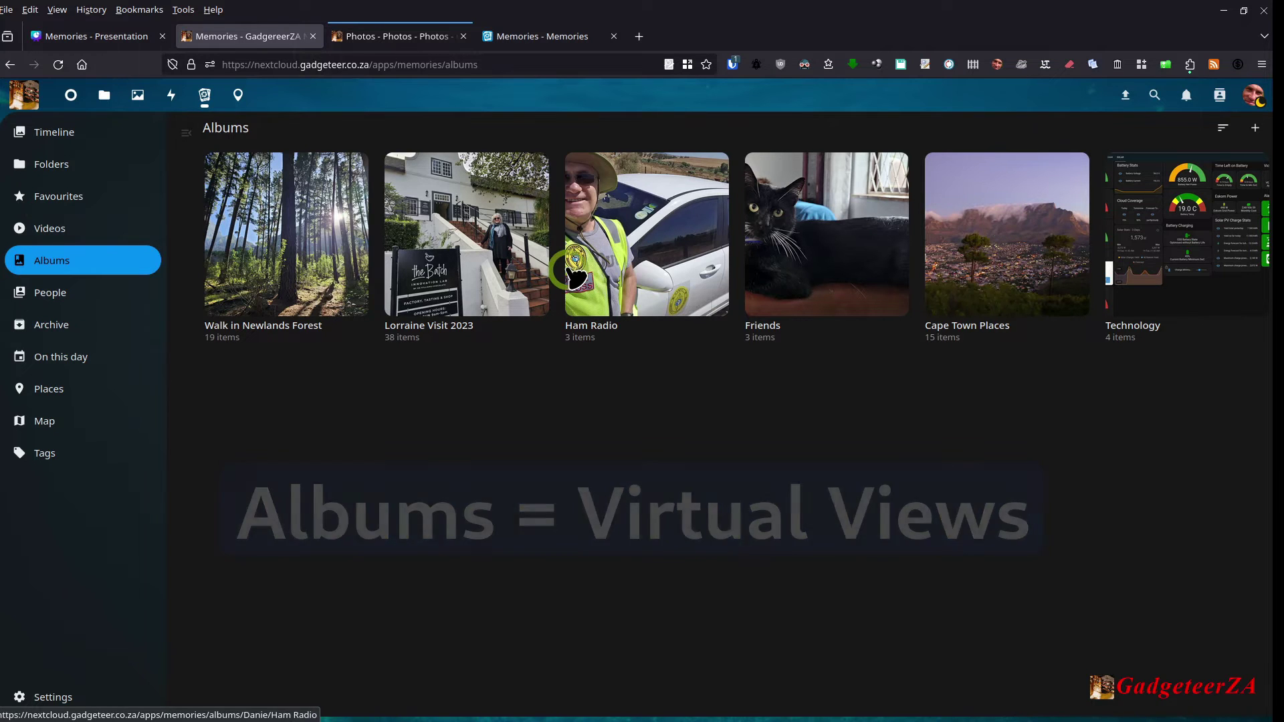
# Step: View the People, Archive and On this day sections, then go back to Timeline
pyautogui.click(42, 302)
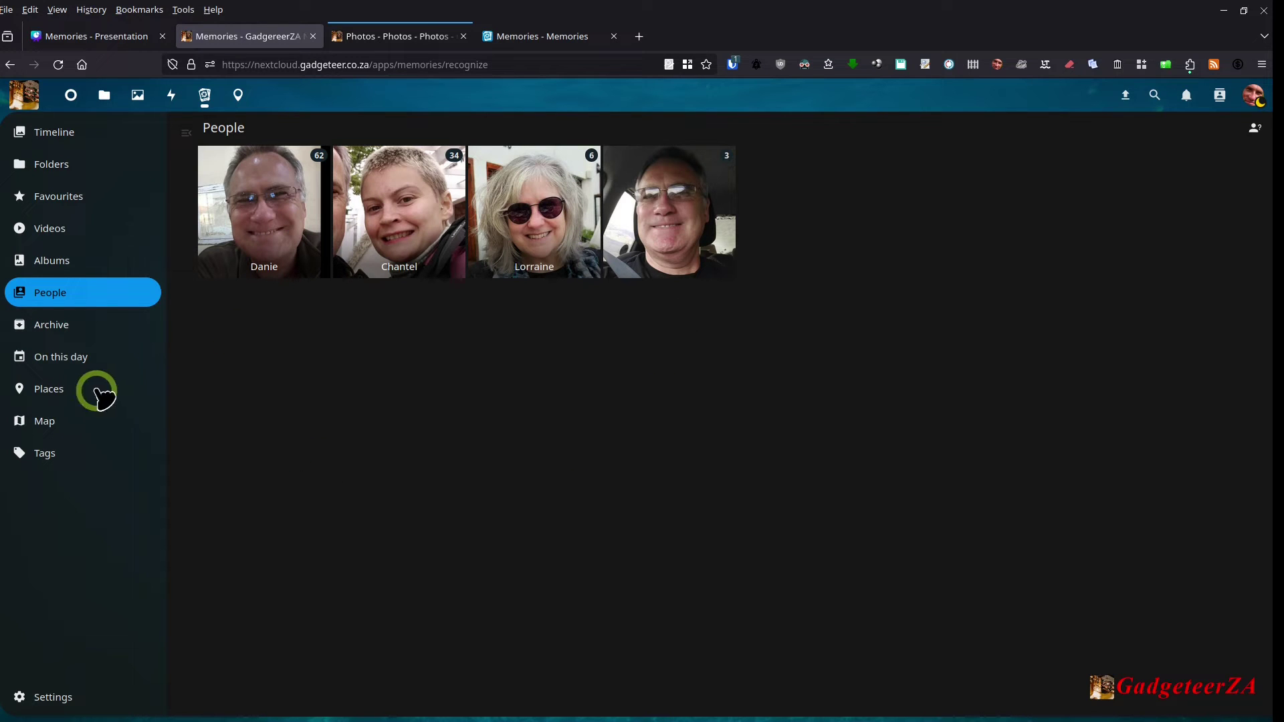
pyautogui.click(32, 326)
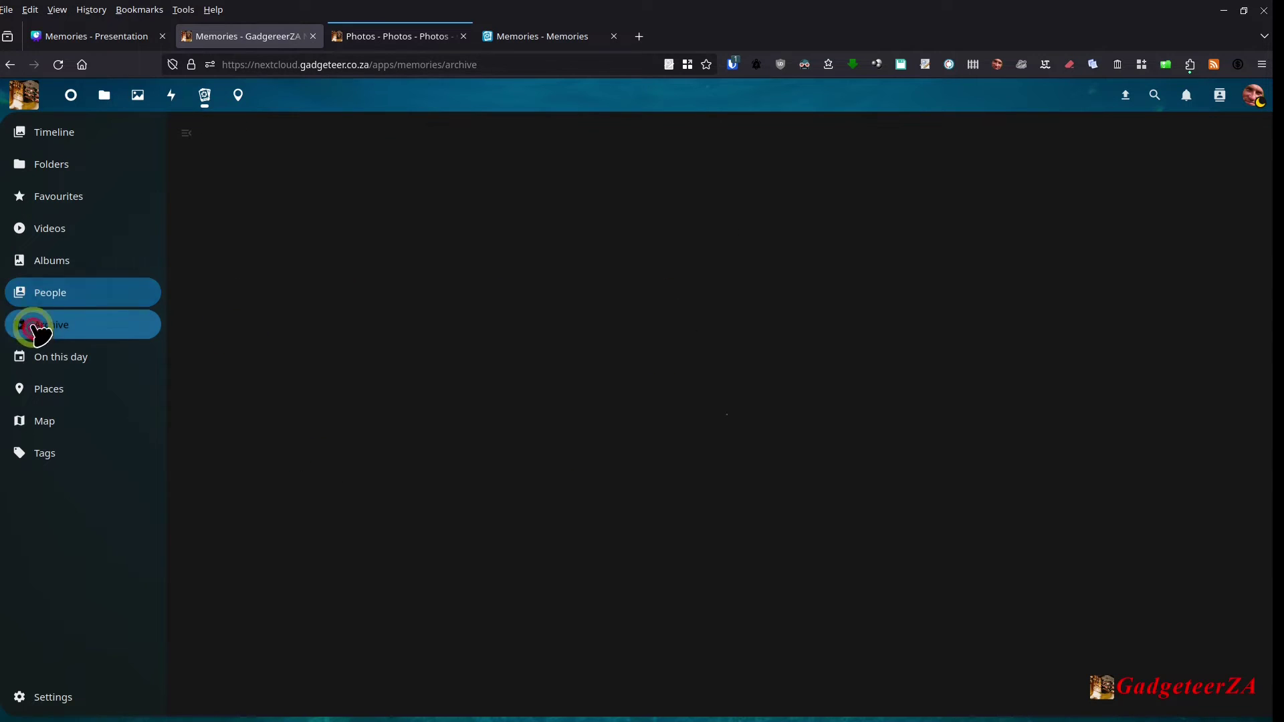
pyautogui.click(76, 361)
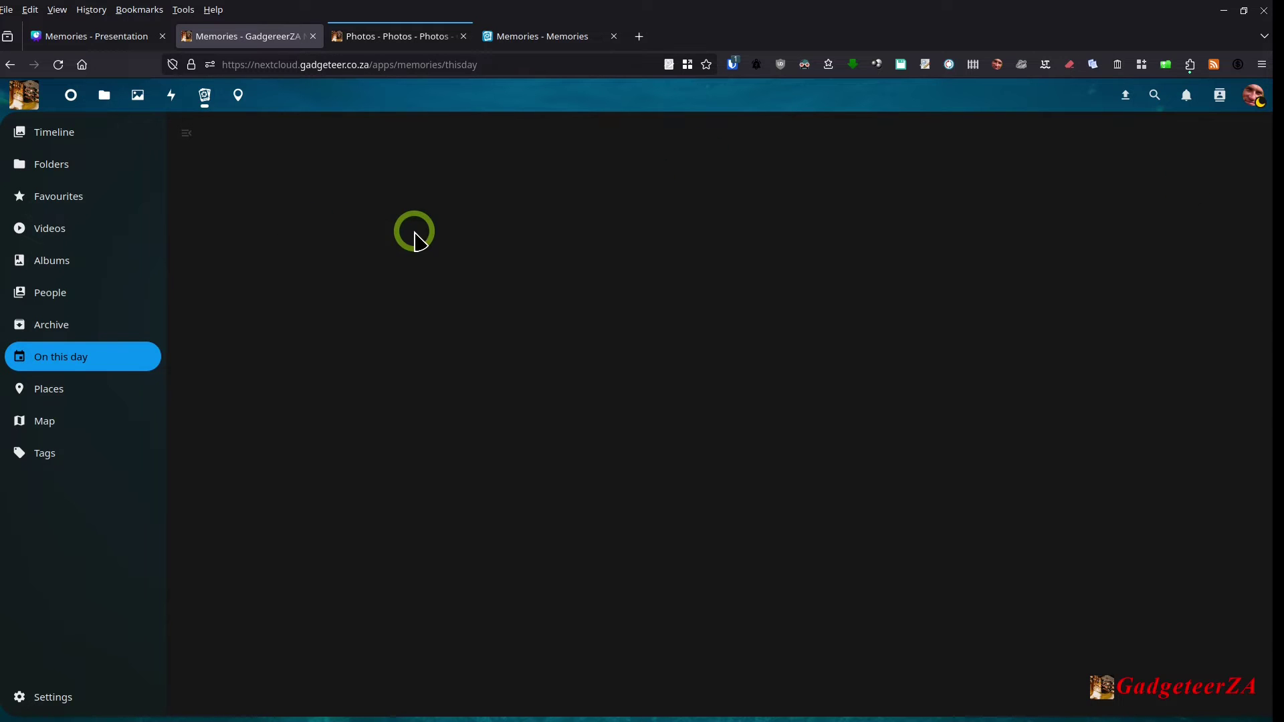
pyautogui.click(73, 131)
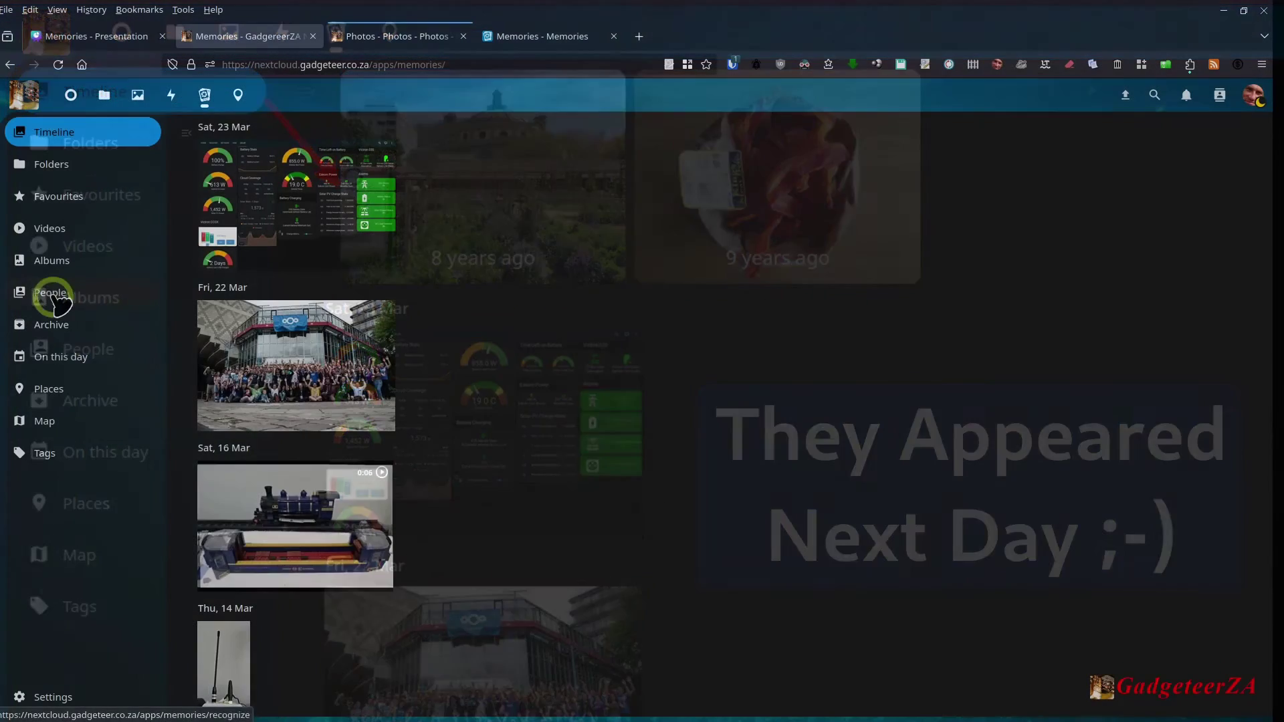
# Step: Show photos grouped by location, such as City of Cape Town and Paris
pyautogui.click(100, 452)
pyautogui.click(100, 508)
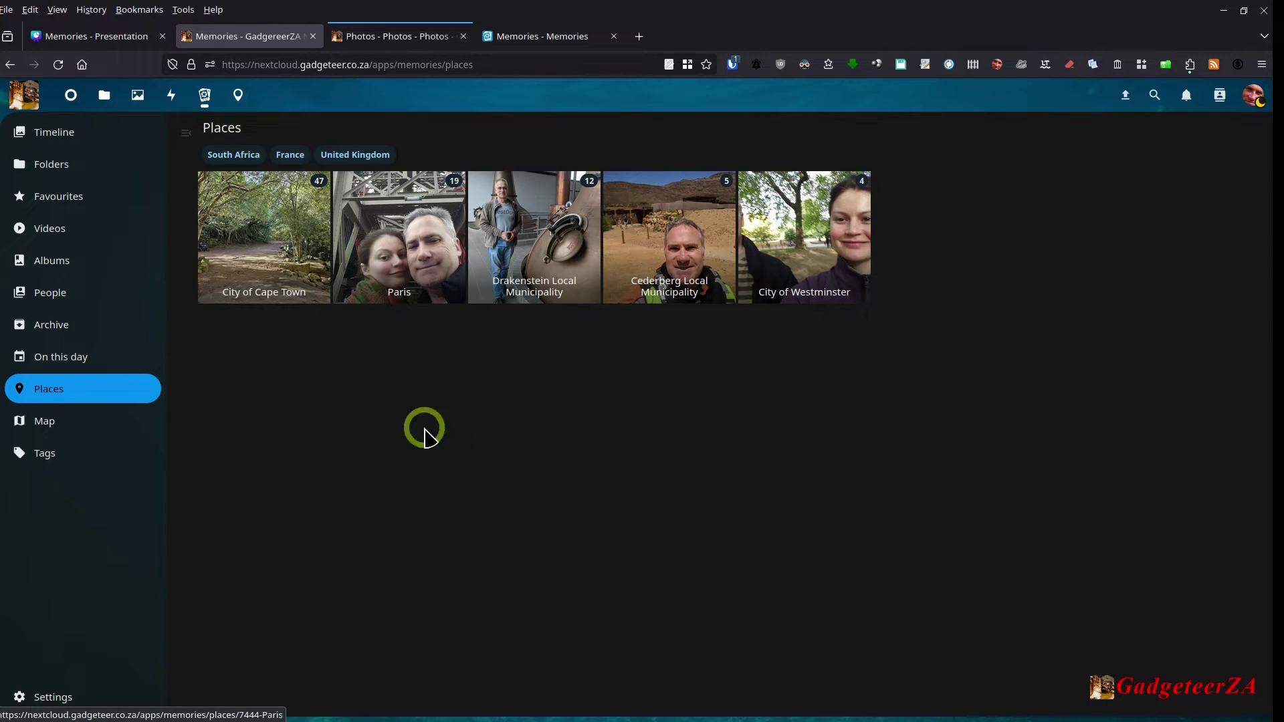
# Step: Open the photo map and zoom and pan around Cape Town
pyautogui.click(59, 426)
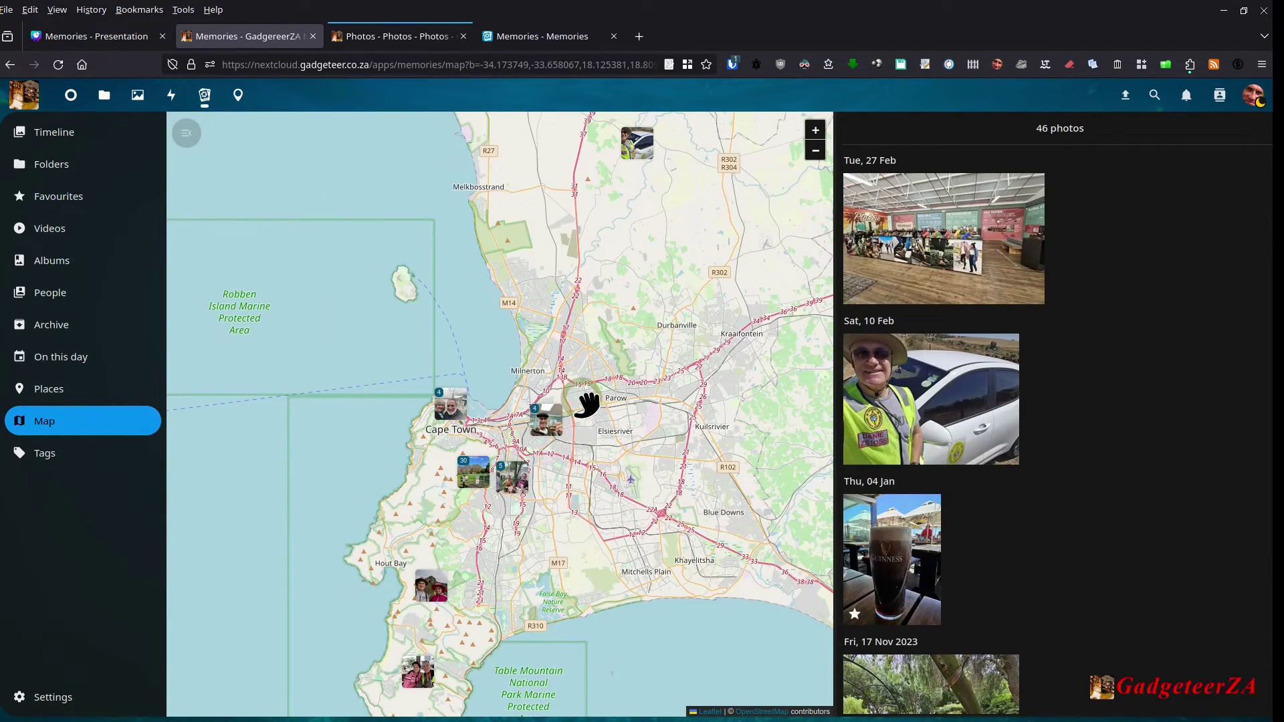
pyautogui.scroll(-3, 587, 404)
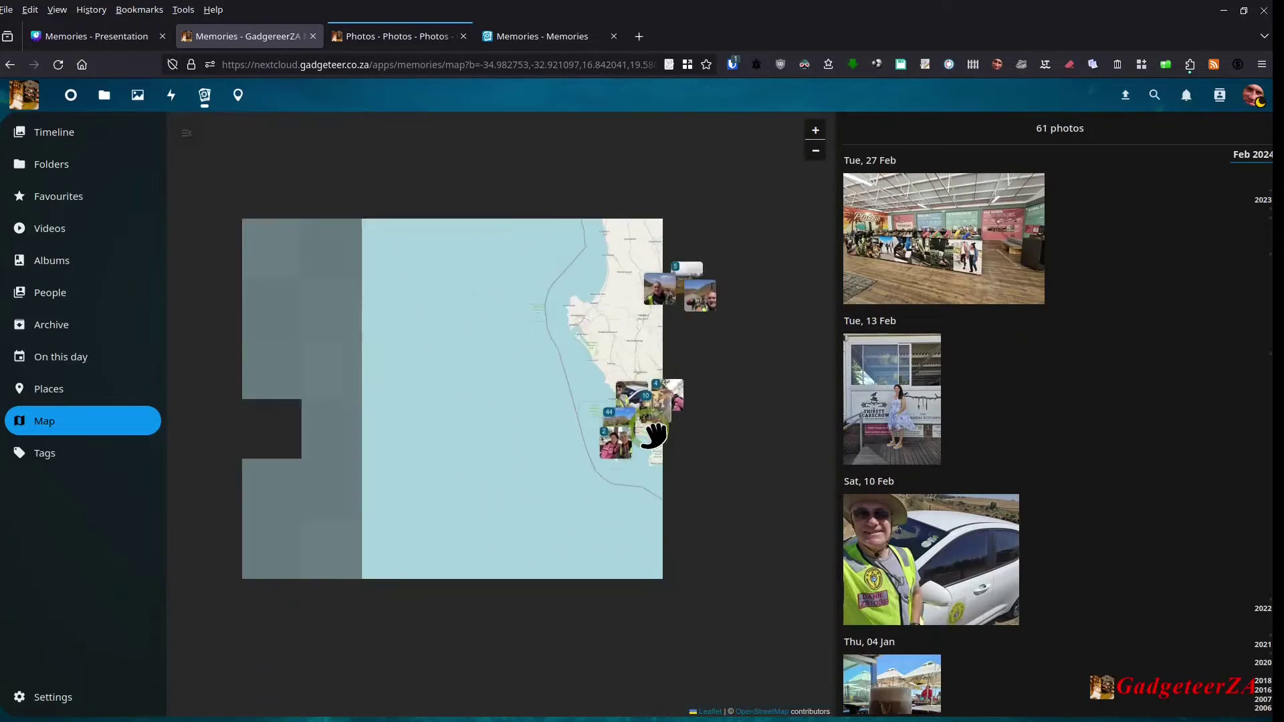
pyautogui.moveTo(709, 449); pyautogui.dragTo(527, 436)
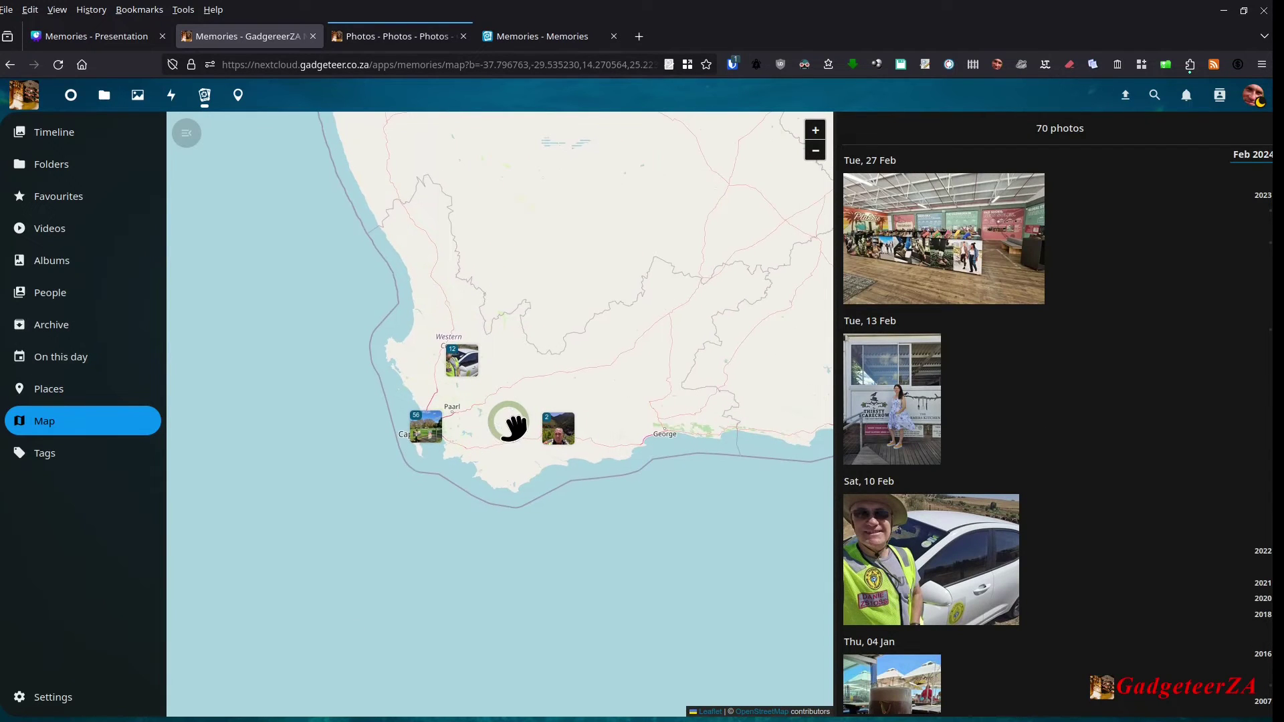
pyautogui.scroll(1, 508, 423)
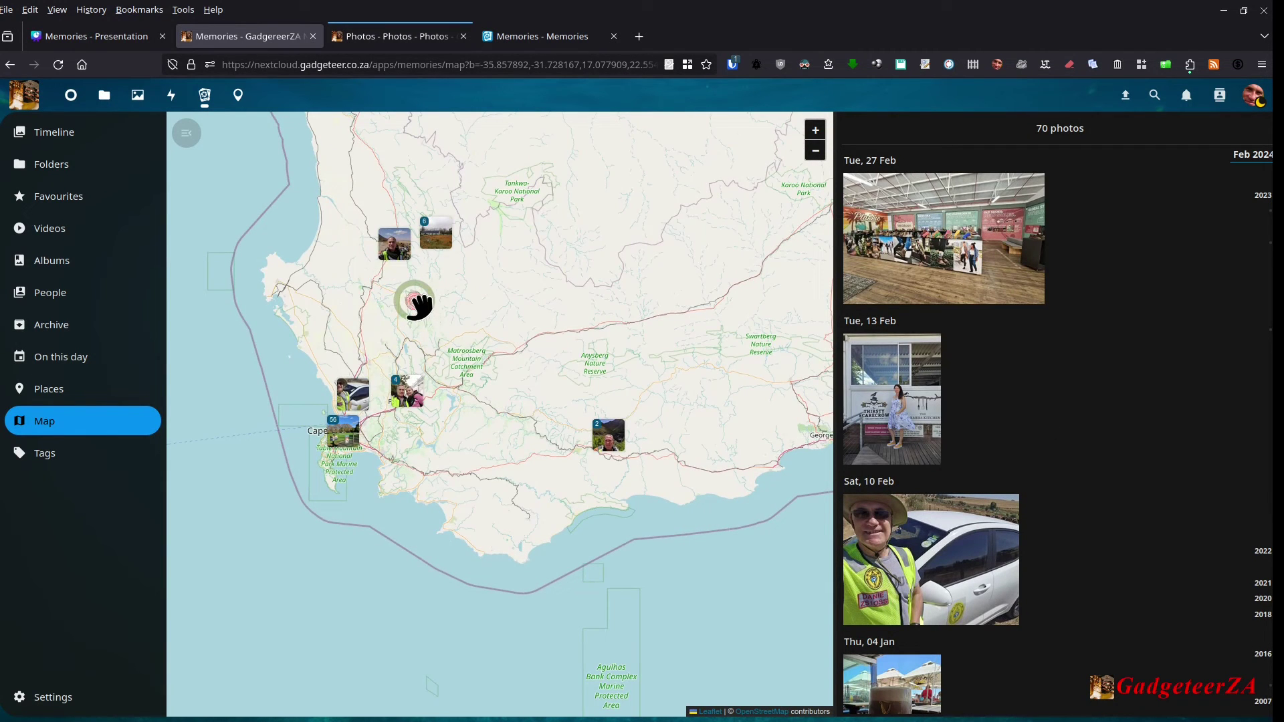
# Step: Zoom into the photo clusters near Paarl and Wellington, then show photos grouped by tags
pyautogui.click(408, 391)
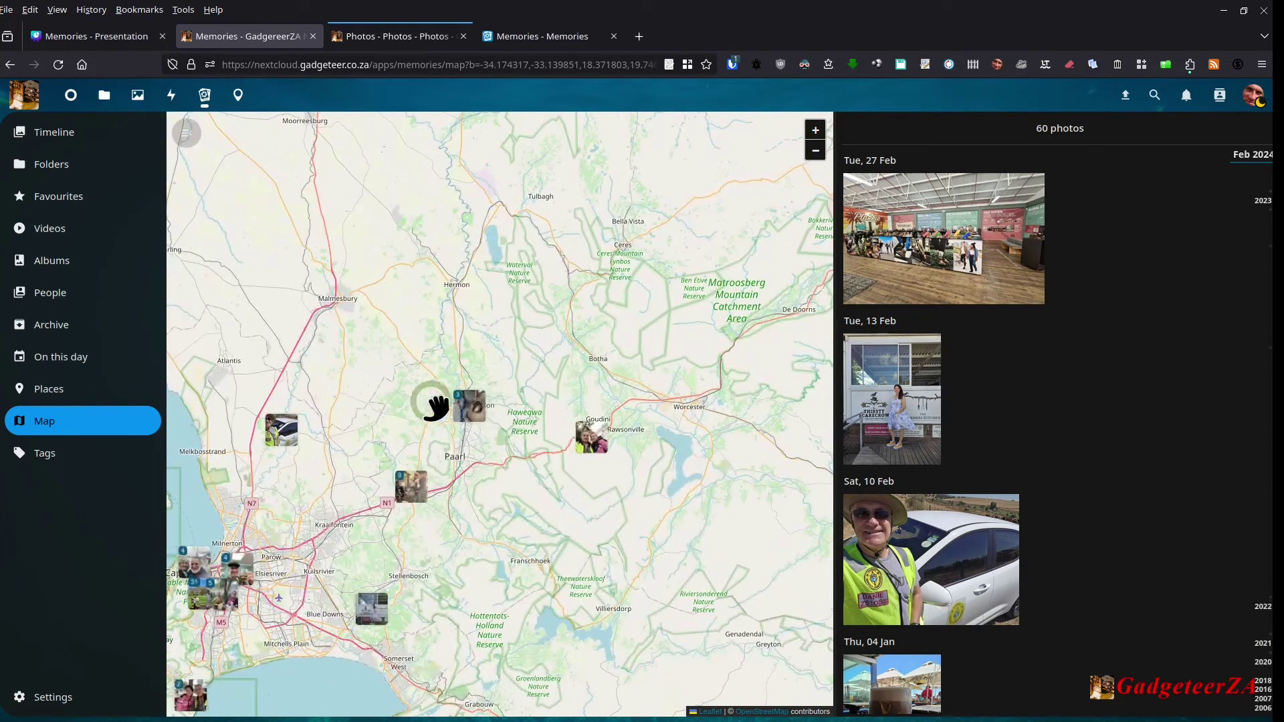
pyautogui.click(461, 407)
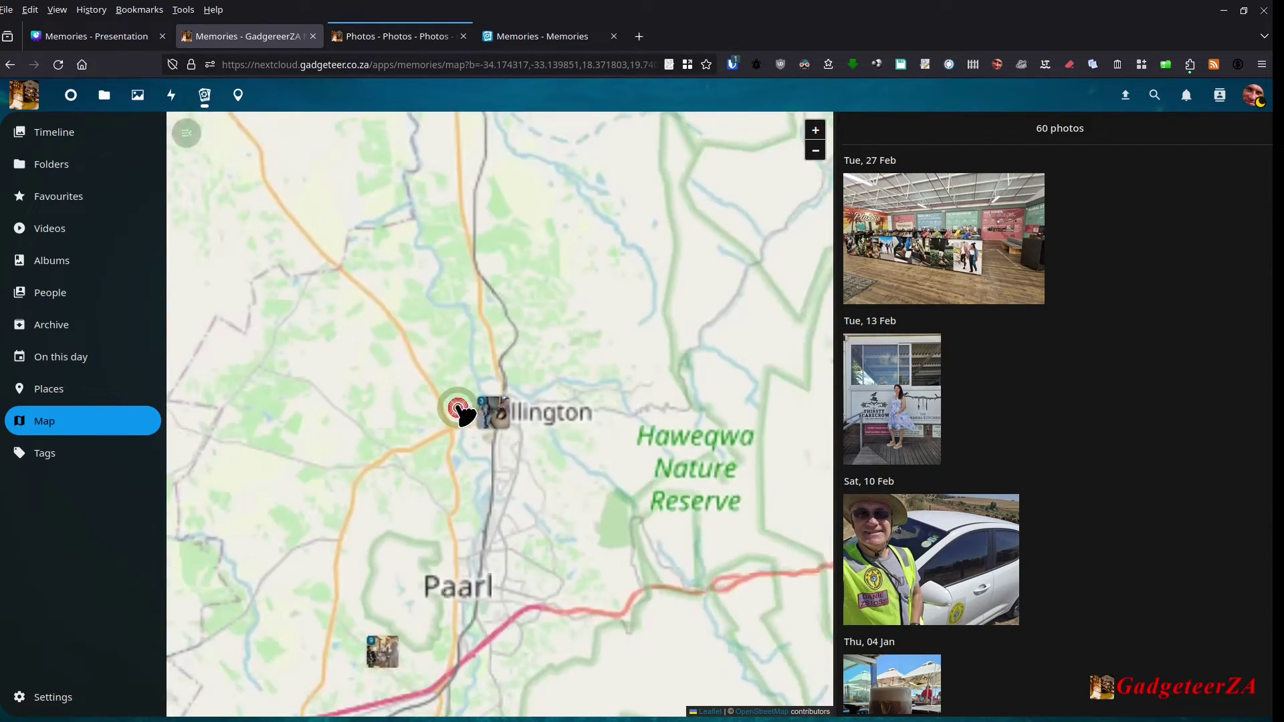
pyautogui.scroll(2, 482, 425)
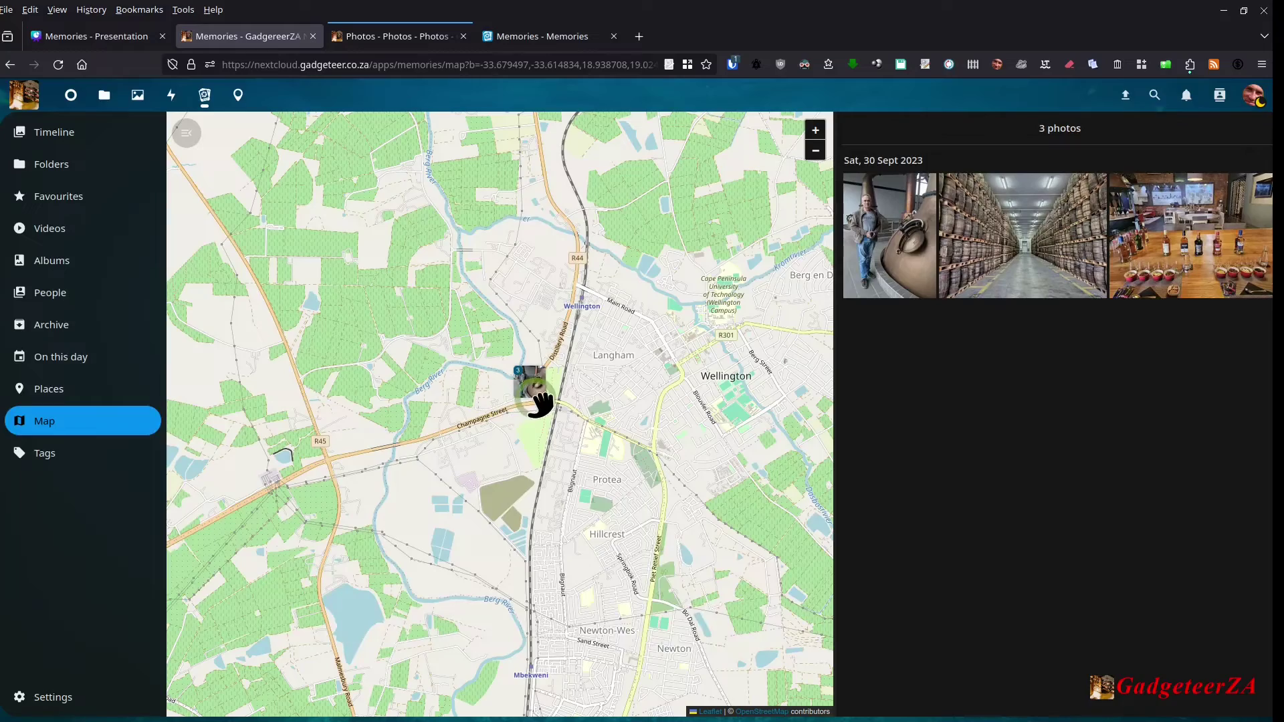
pyautogui.scroll(-3, 535, 411)
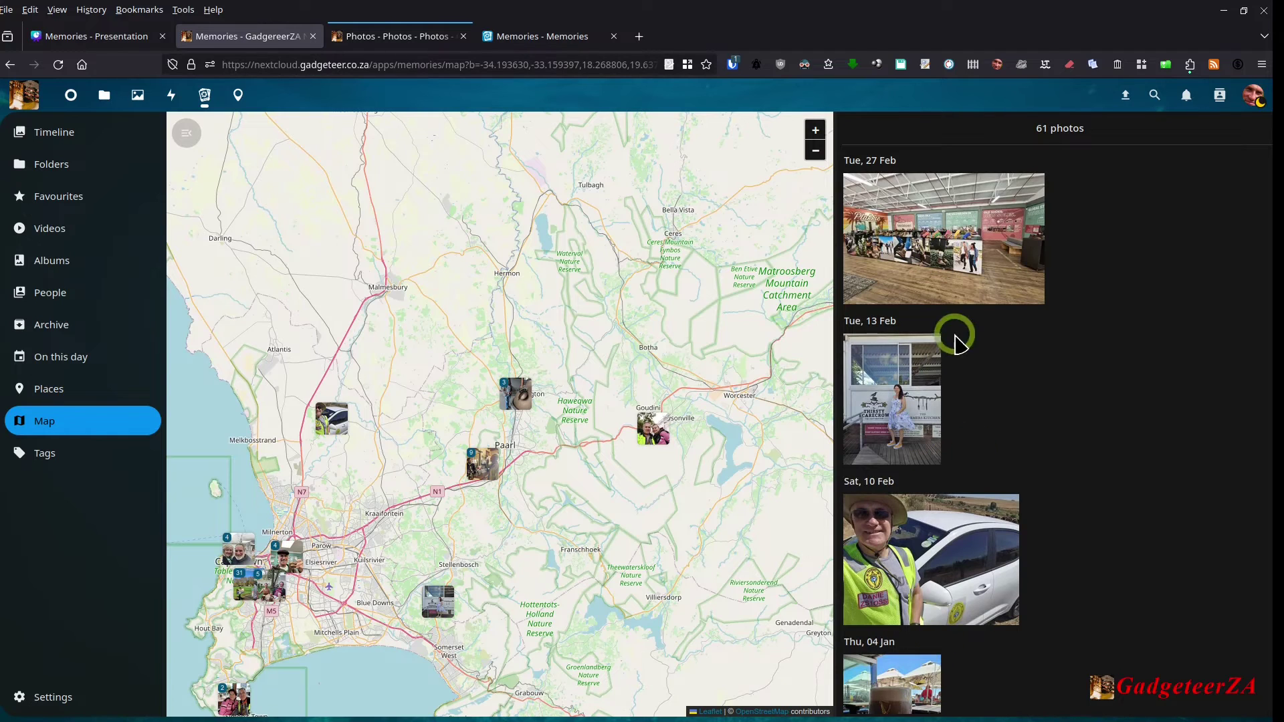
pyautogui.click(865, 231)
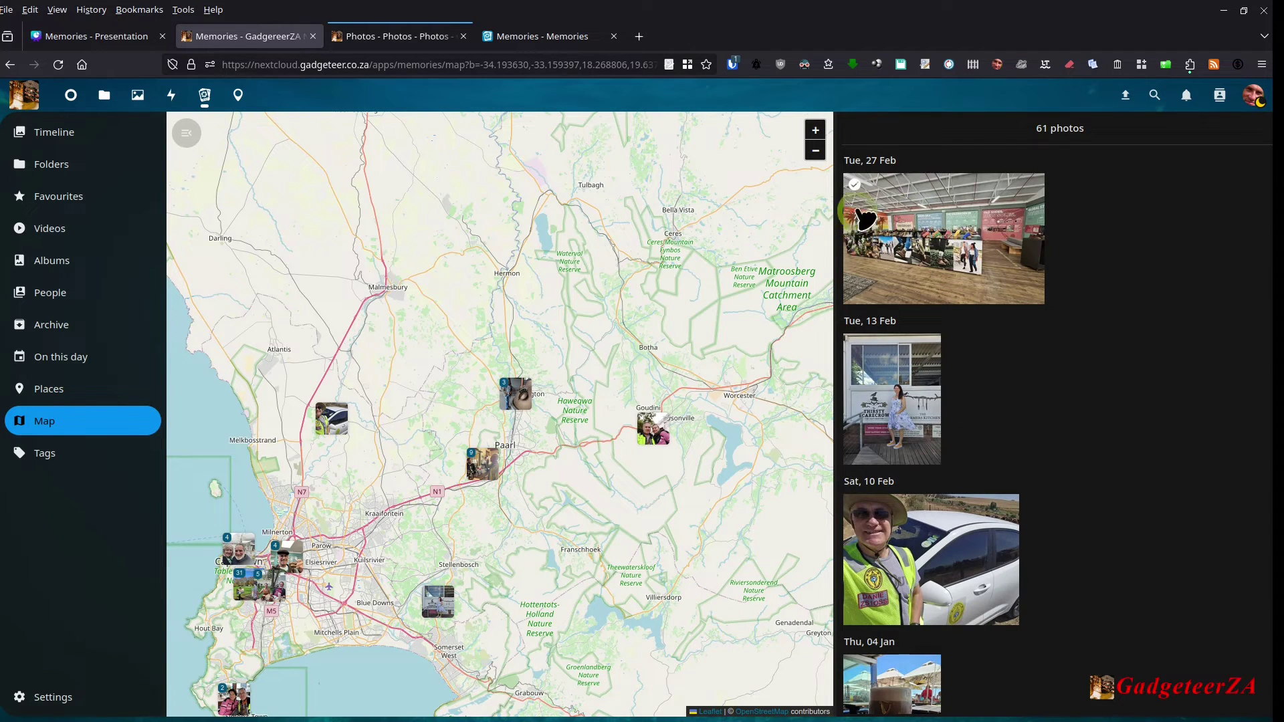
pyautogui.click(38, 453)
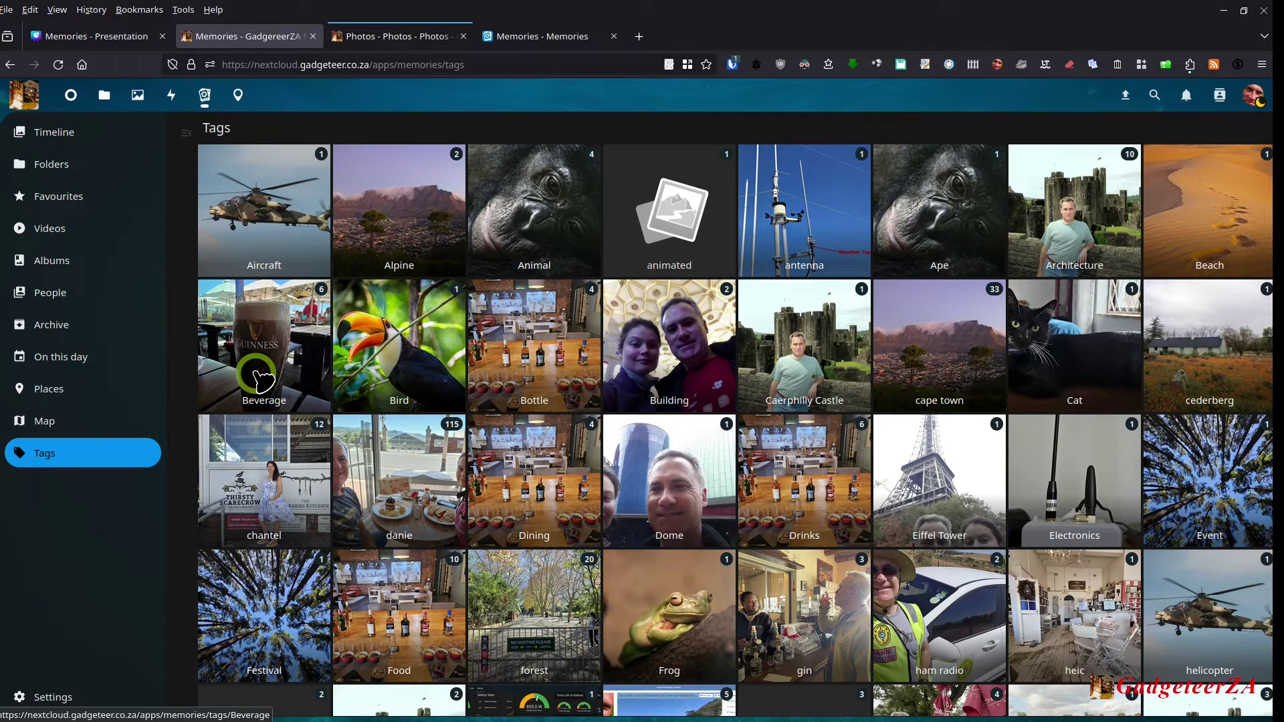
pyautogui.click(508, 389)
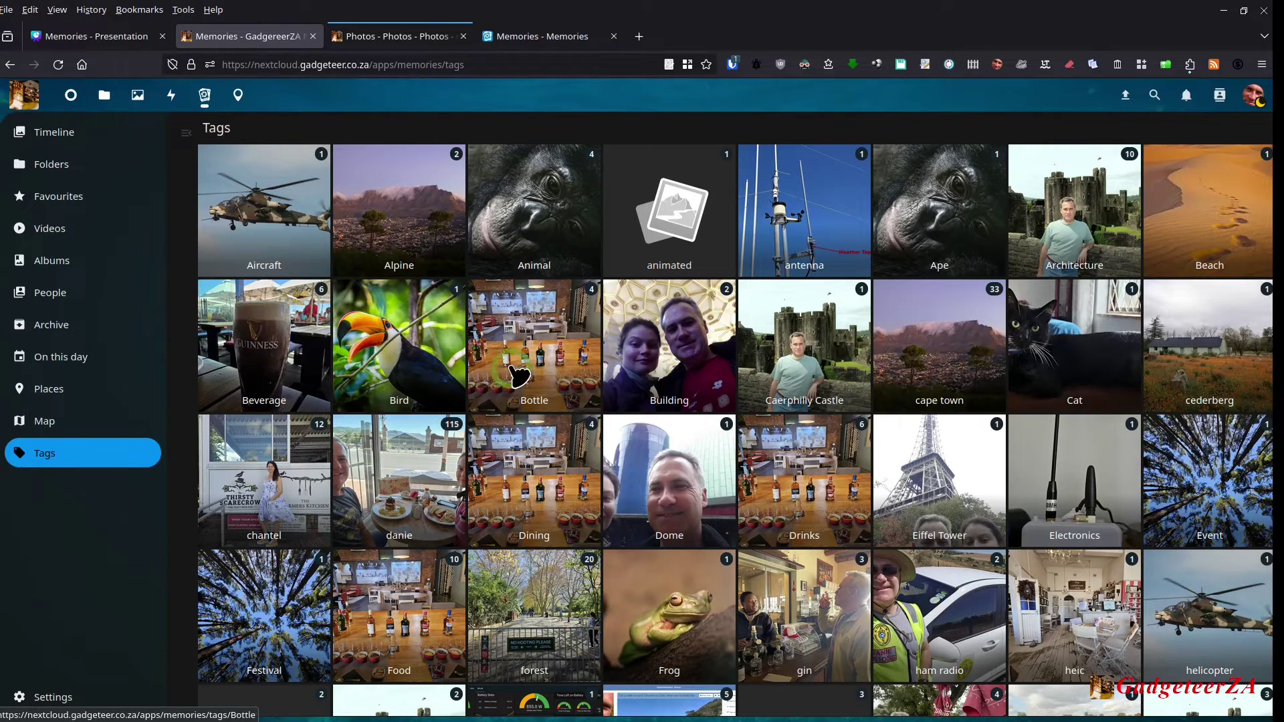
pyautogui.click(938, 396)
pyautogui.click(964, 328)
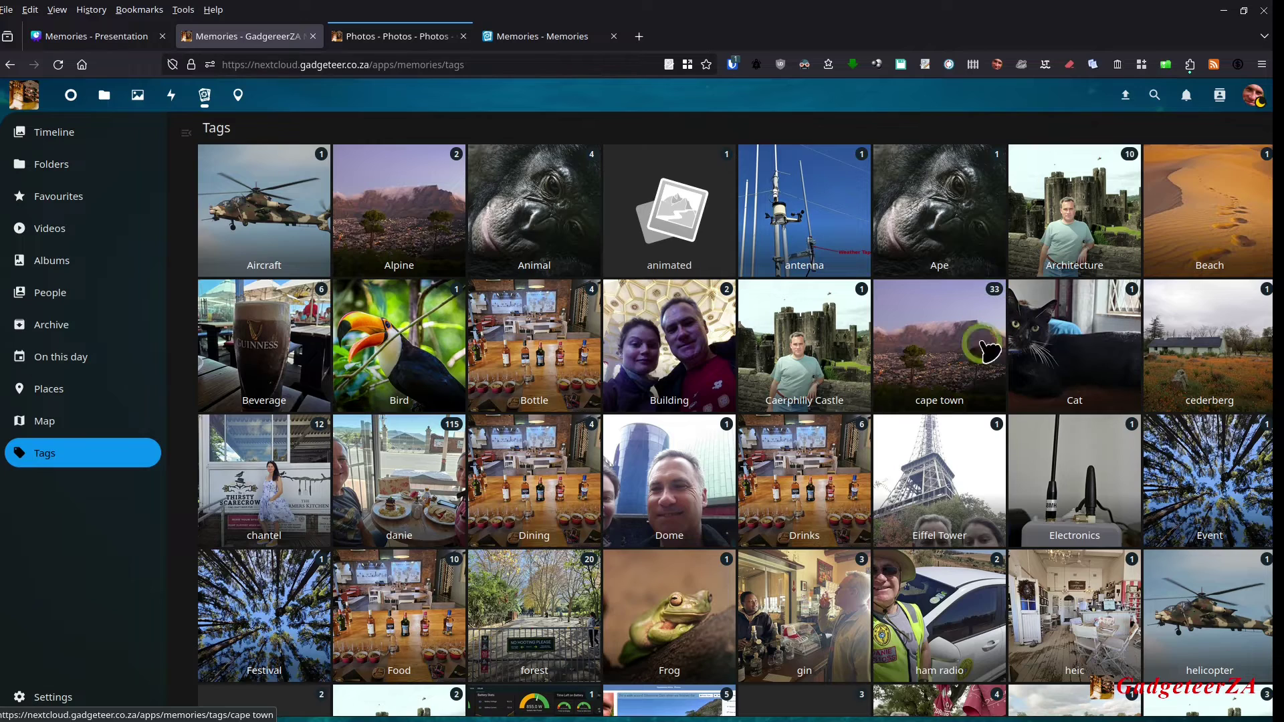
pyautogui.click(797, 528)
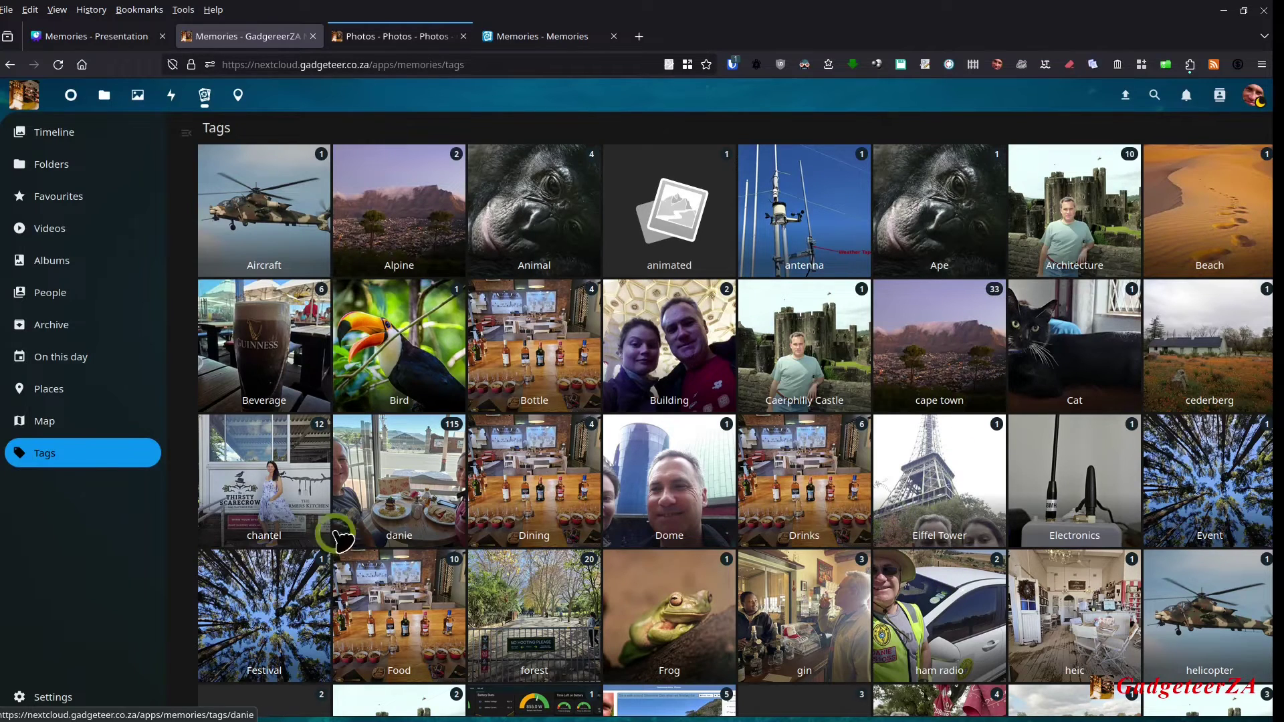
pyautogui.scroll(-1, 291, 561)
pyautogui.scroll(-2, 579, 510)
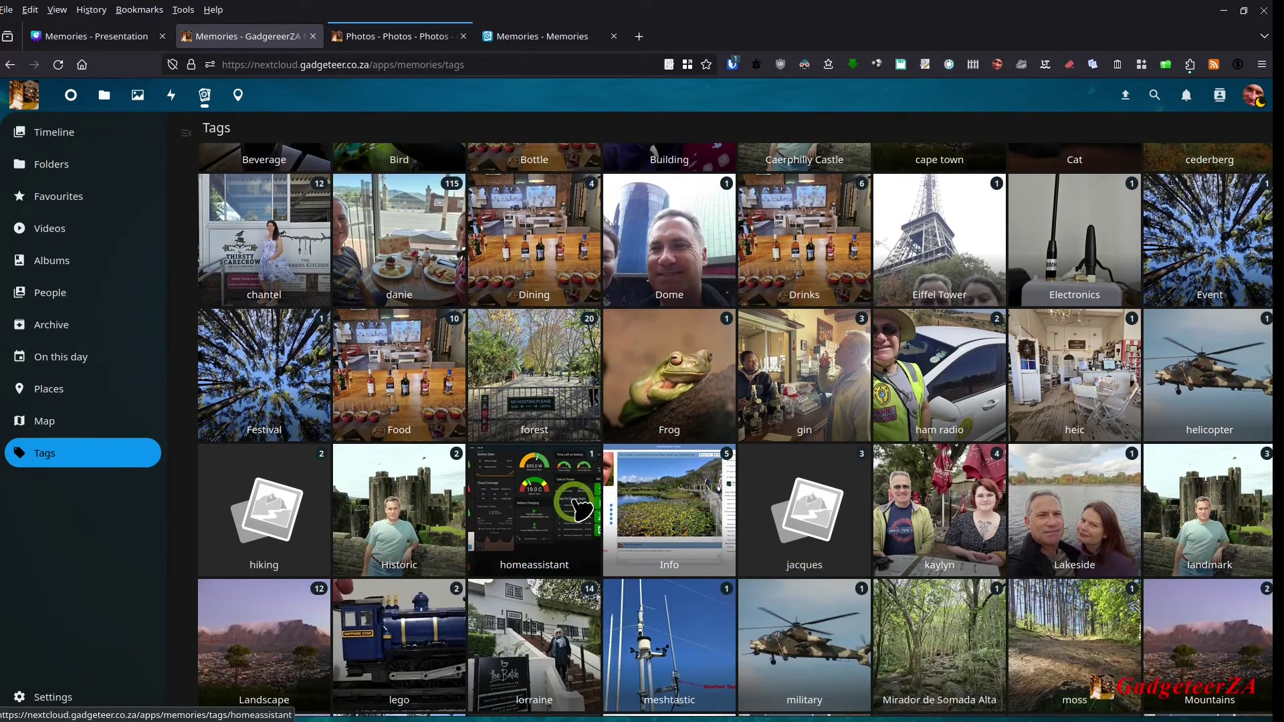
pyautogui.scroll(3, 579, 509)
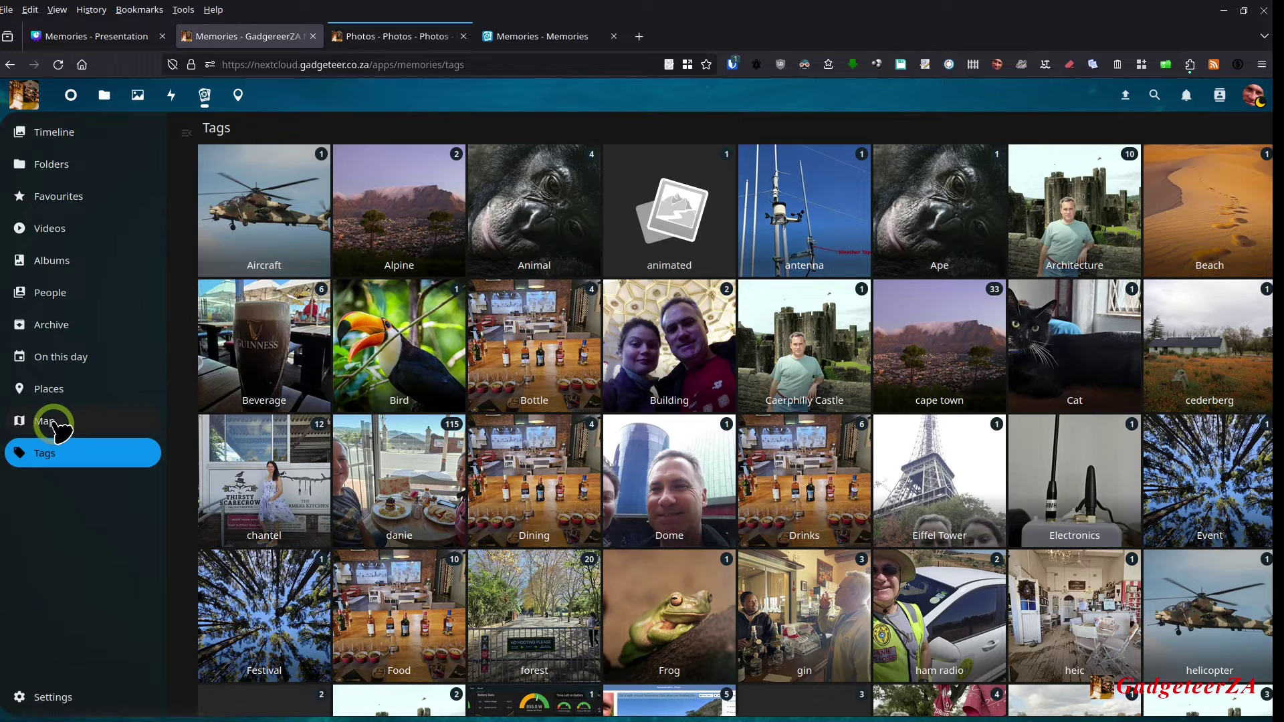
# Step: Open the Walk in Newlands Forest album, then return to the albums overview
pyautogui.click(69, 264)
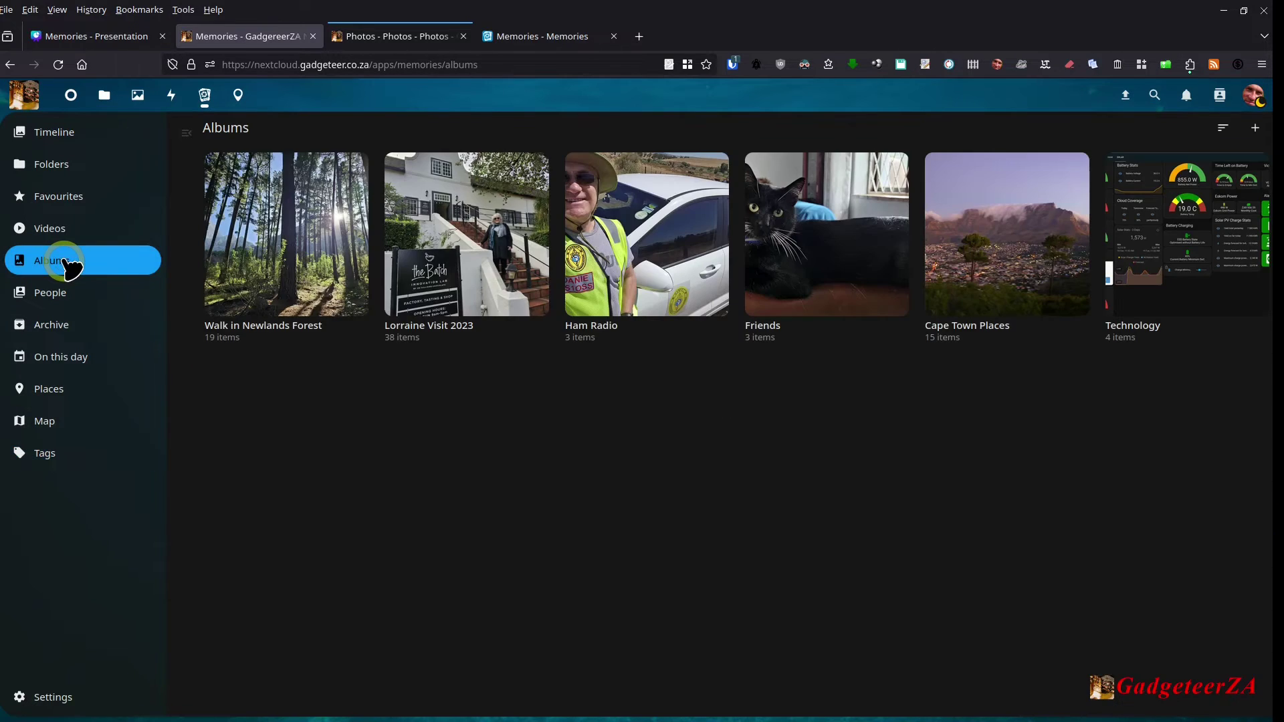
pyautogui.click(260, 258)
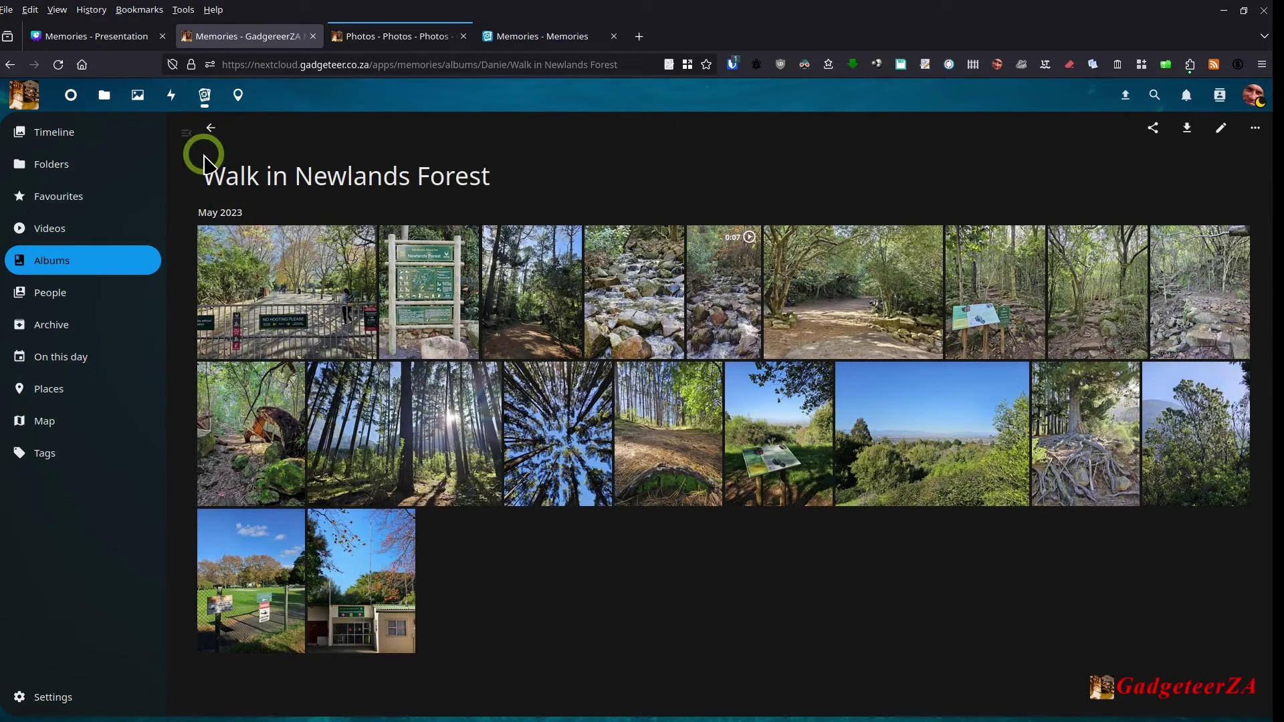
pyautogui.click(209, 127)
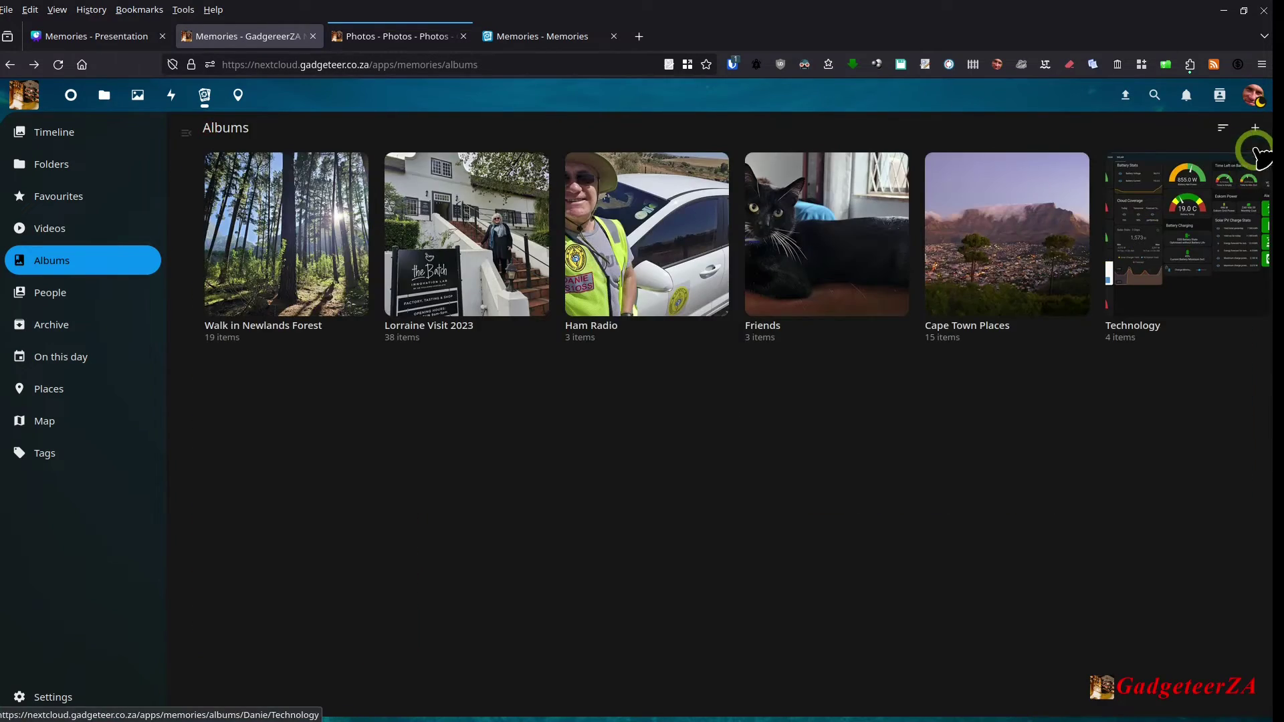
# Step: Look at the Create new album form, close it unsaved, and reopen Walk in Newlands Forest
pyautogui.click(1255, 130)
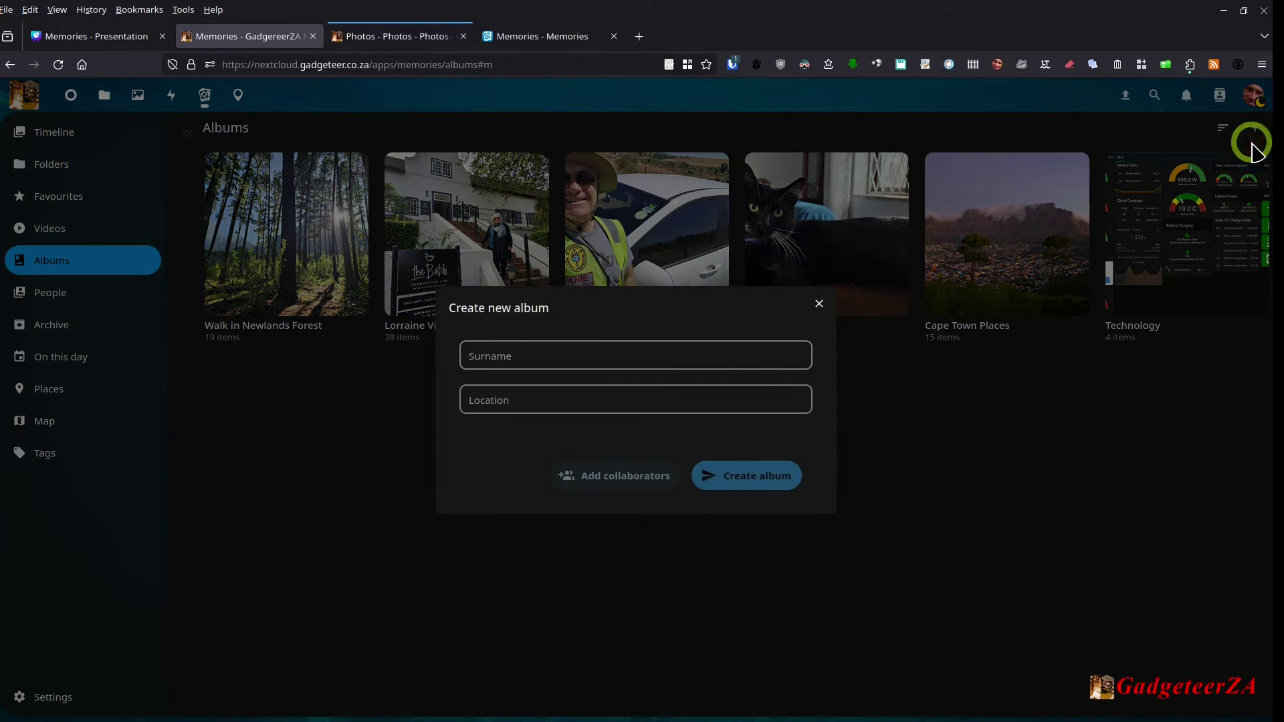
pyautogui.click(527, 356)
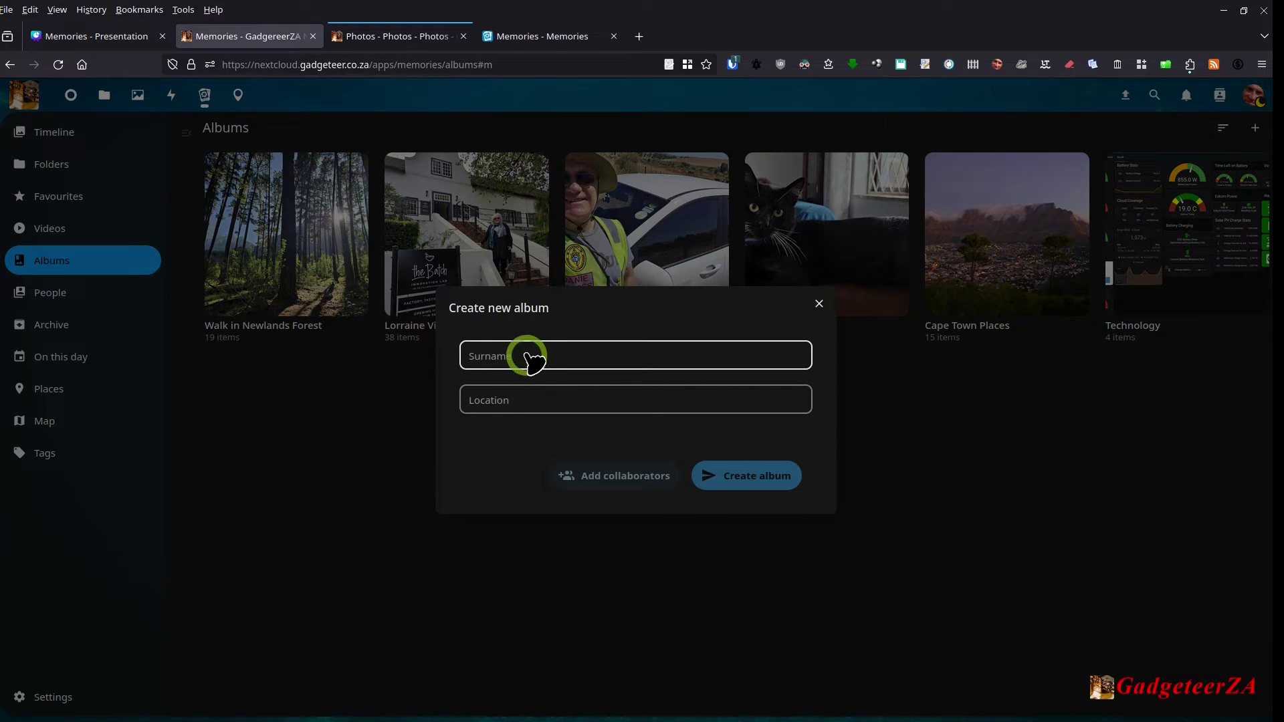
pyautogui.click(641, 360)
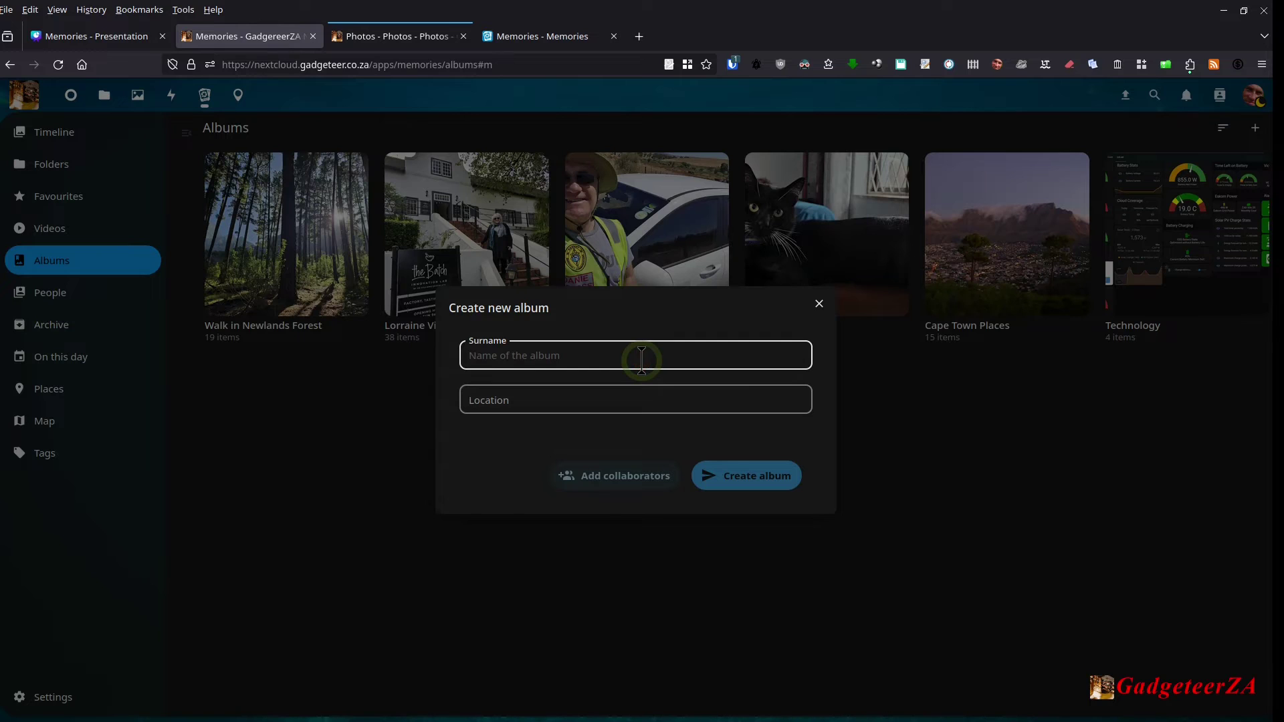
pyautogui.click(530, 405)
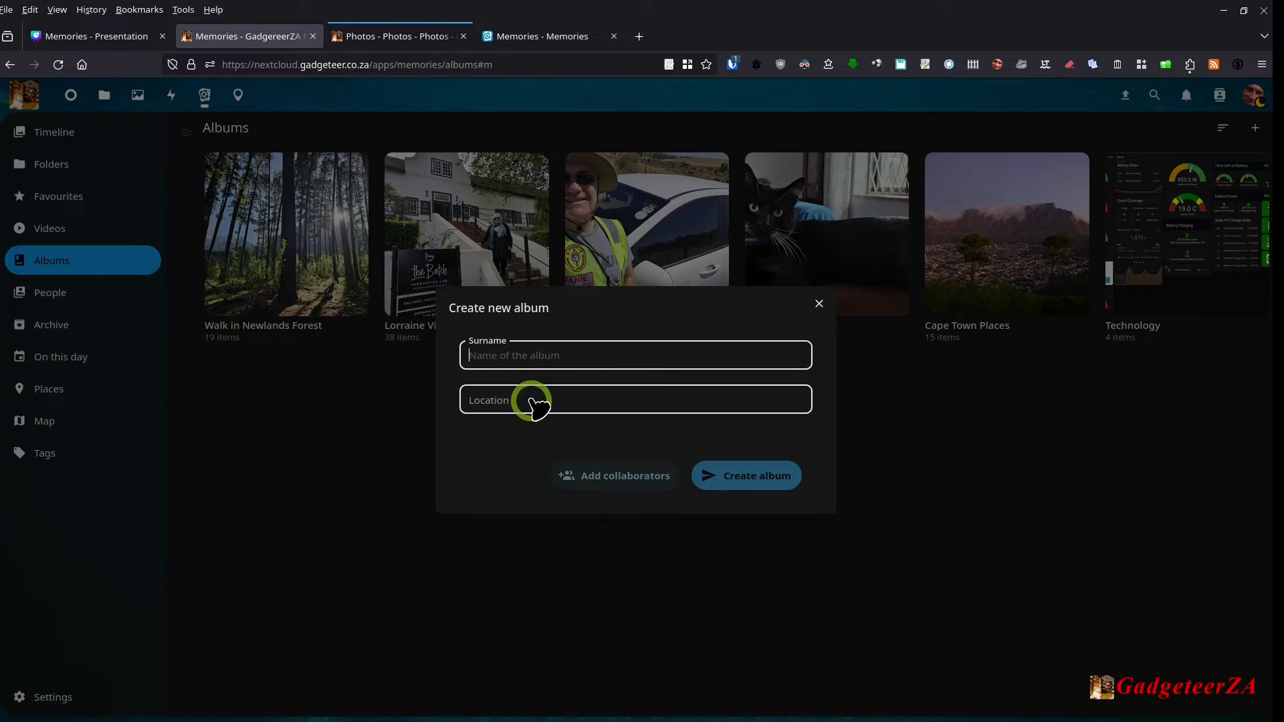
pyautogui.click(473, 347)
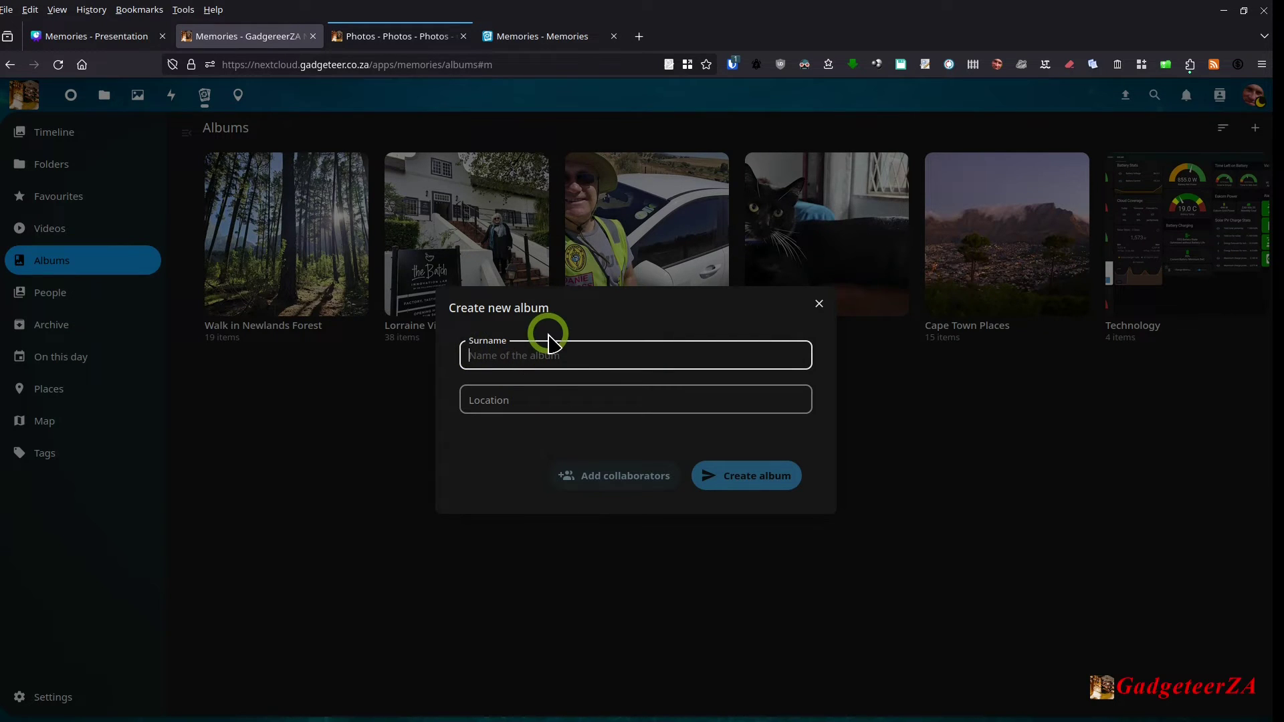
pyautogui.click(547, 396)
pyautogui.click(535, 401)
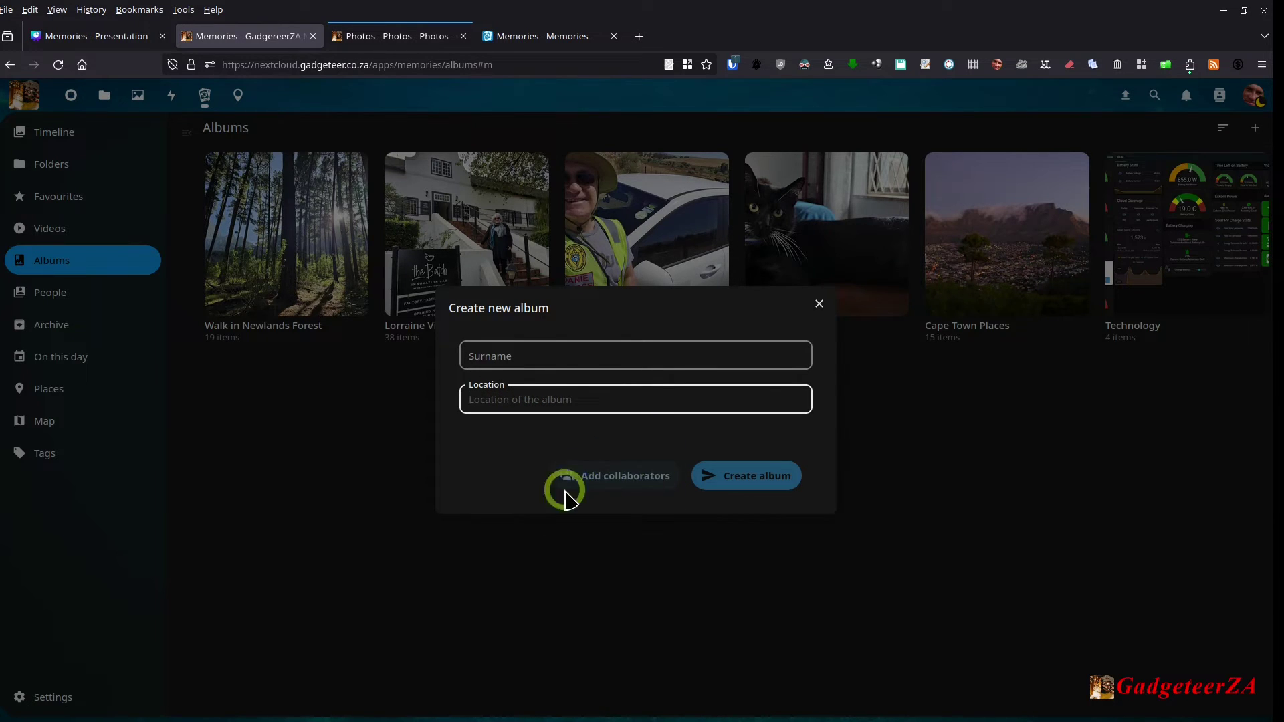
pyautogui.click(819, 305)
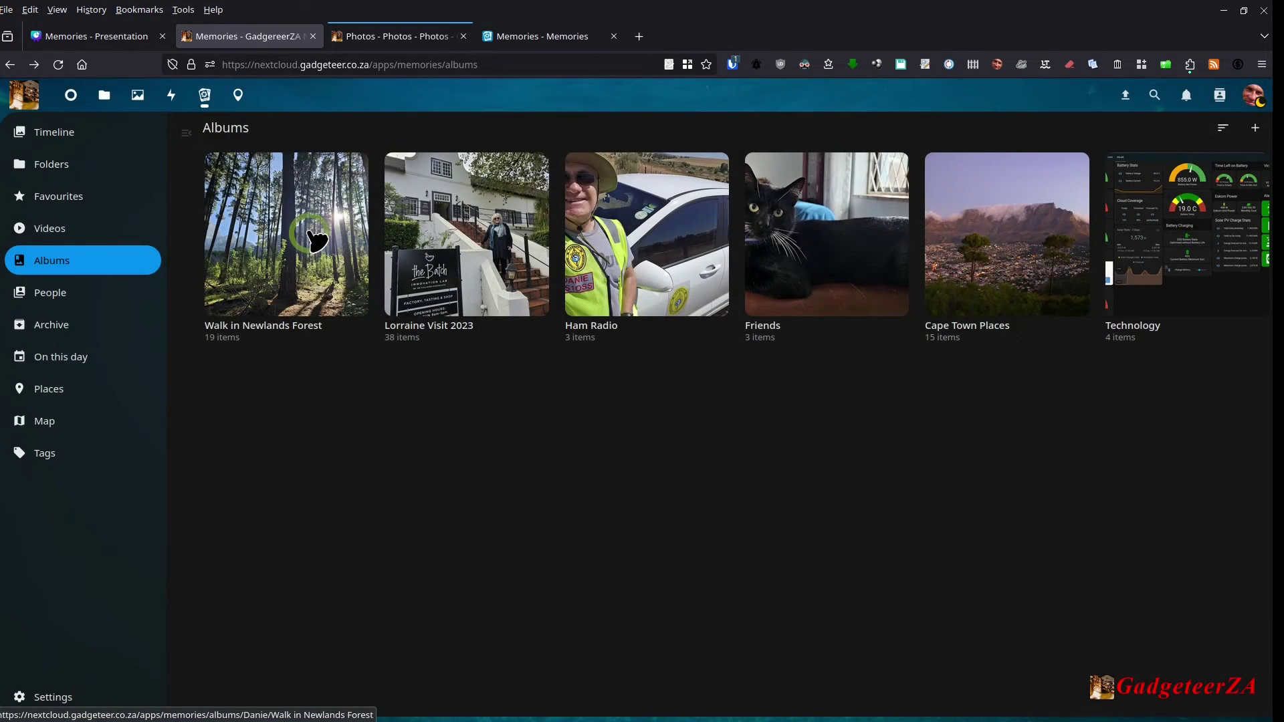
pyautogui.click(312, 237)
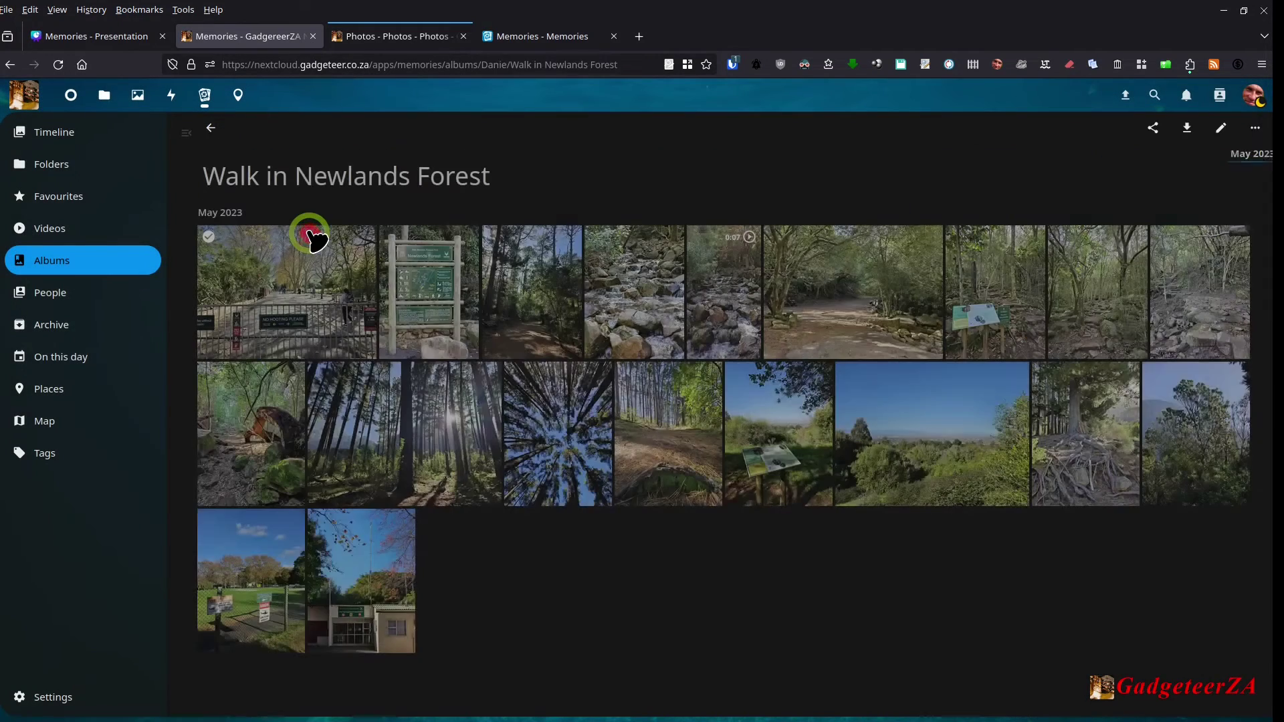
# Step: Open the forest-entrance photo, check its details, and start editing it
pyautogui.click(293, 292)
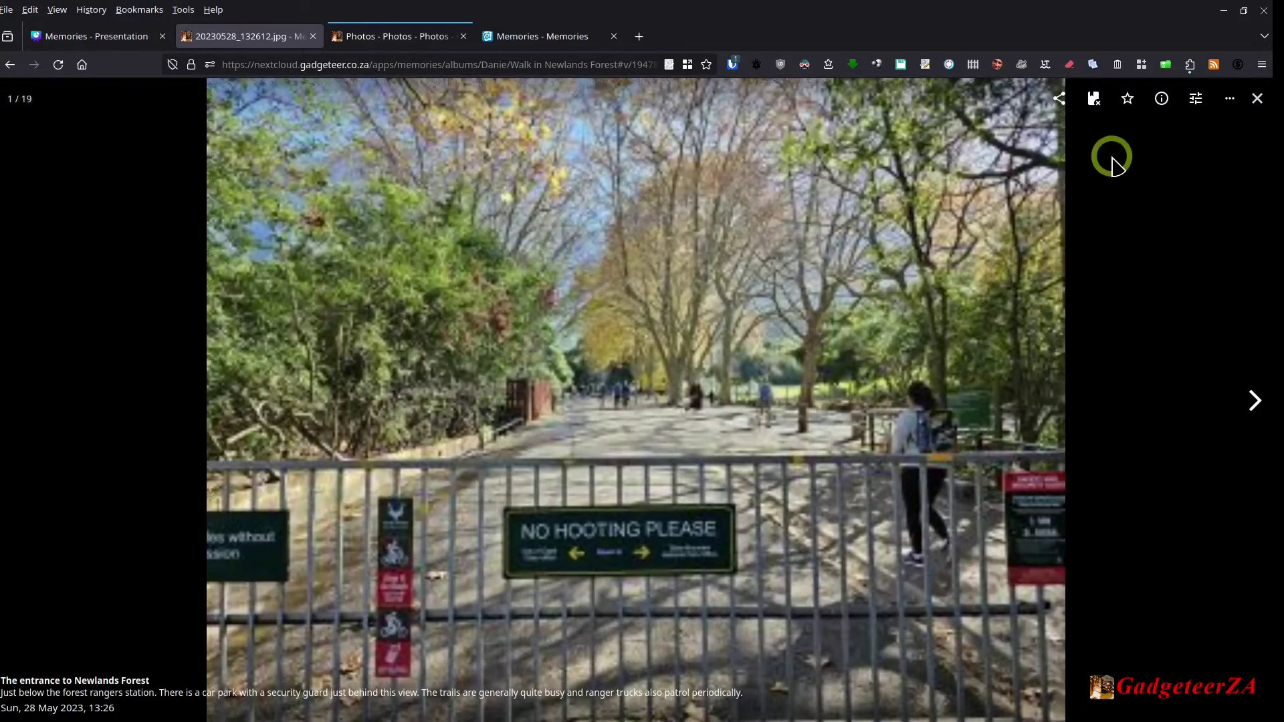
pyautogui.click(1162, 100)
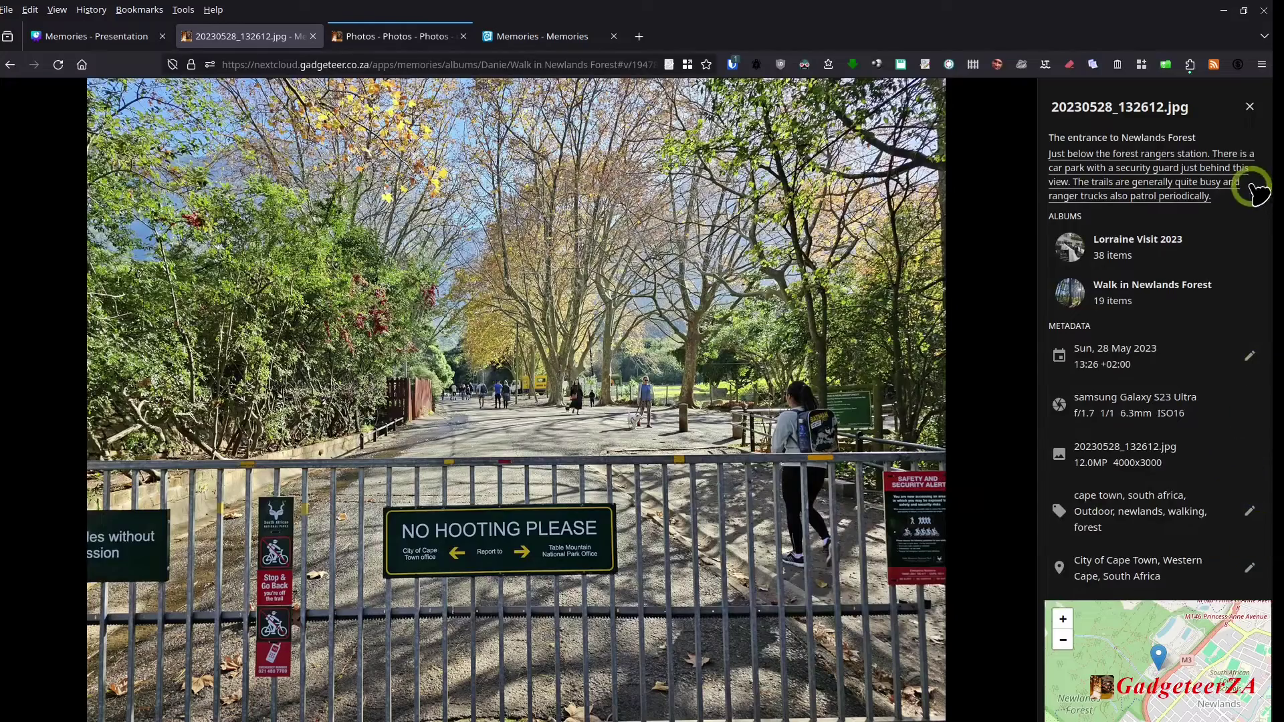
pyautogui.click(1250, 106)
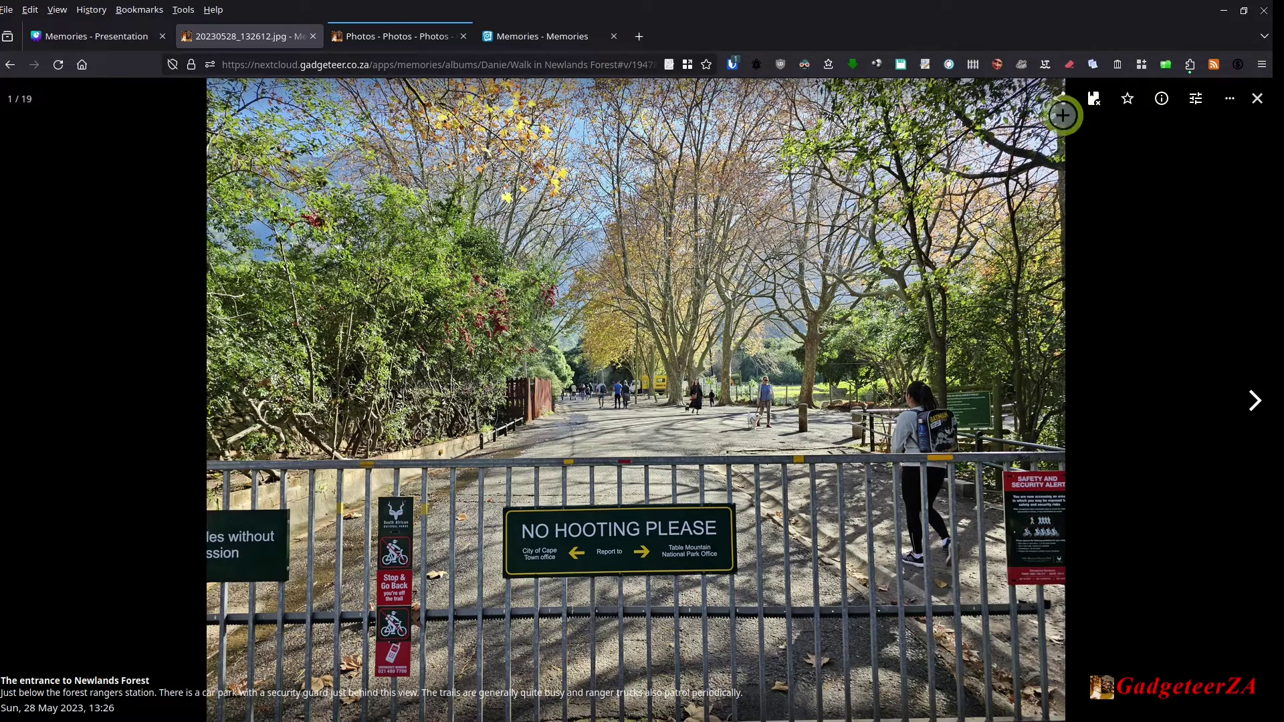
pyautogui.click(1196, 100)
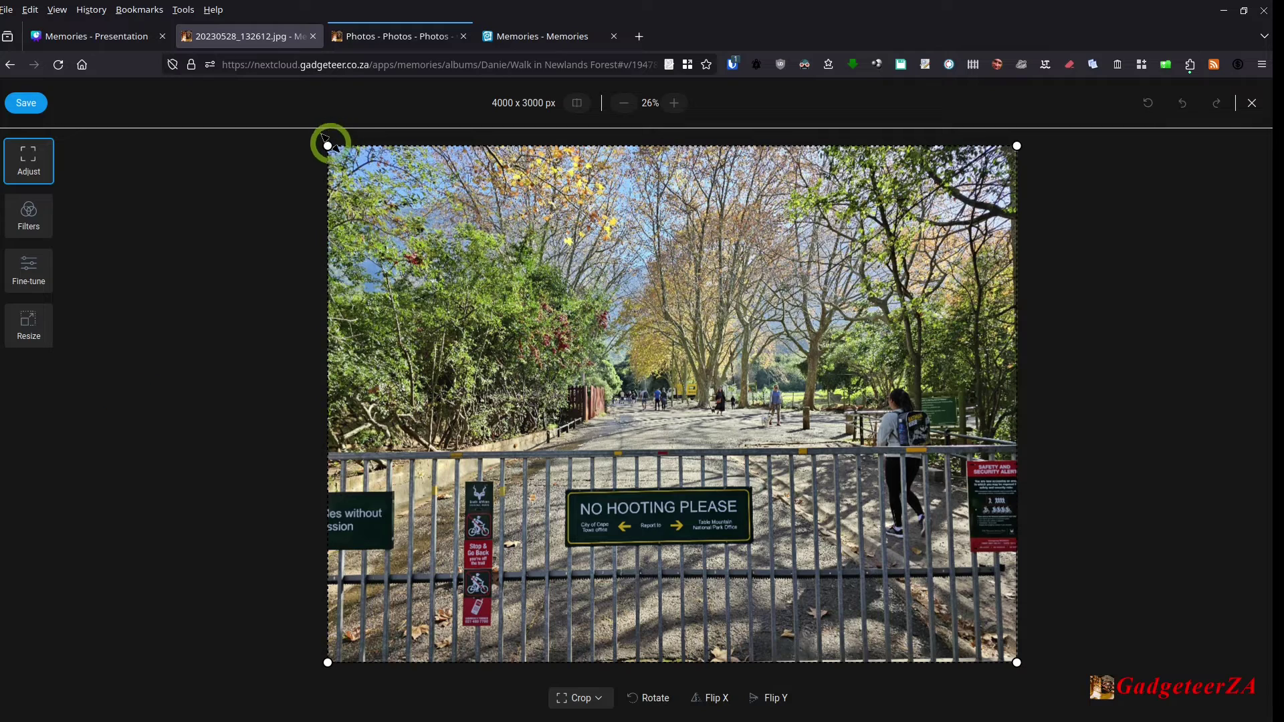
# Step: Try the Clarendon and Moon filters, revert to original, then preview contrast, HSV and blur adjustments
pyautogui.click(47, 213)
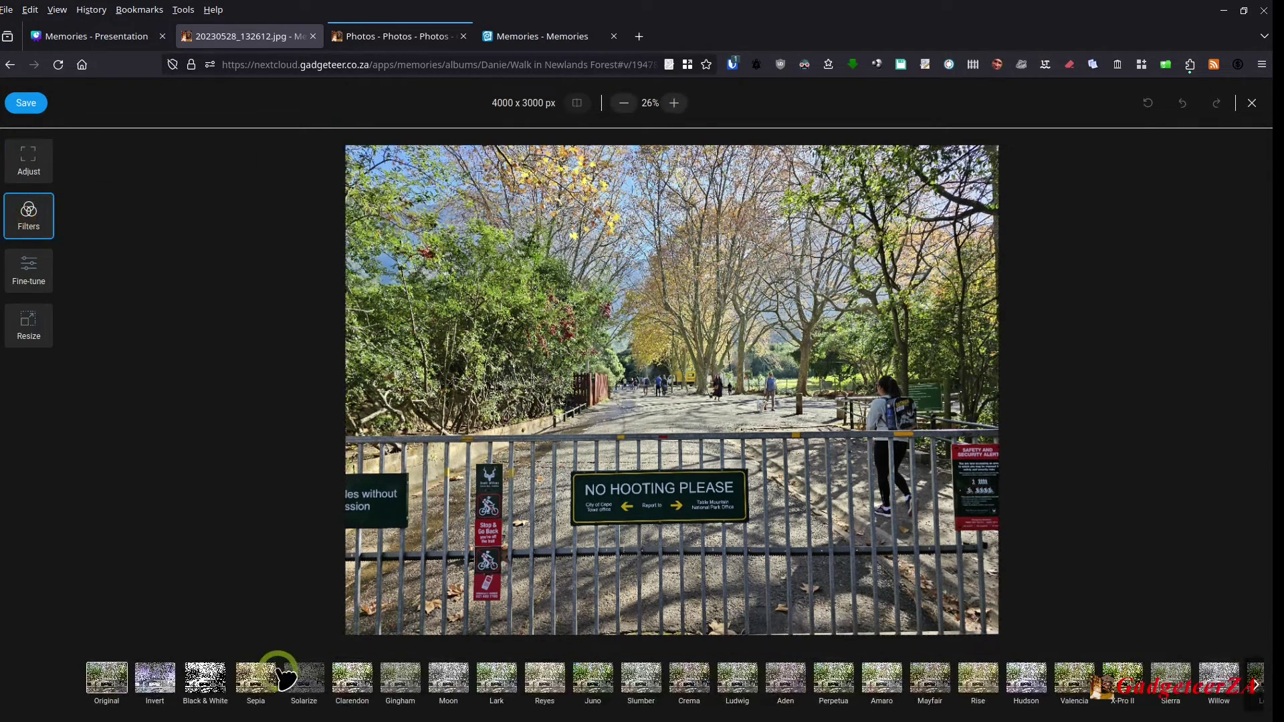
pyautogui.click(344, 681)
pyautogui.click(450, 678)
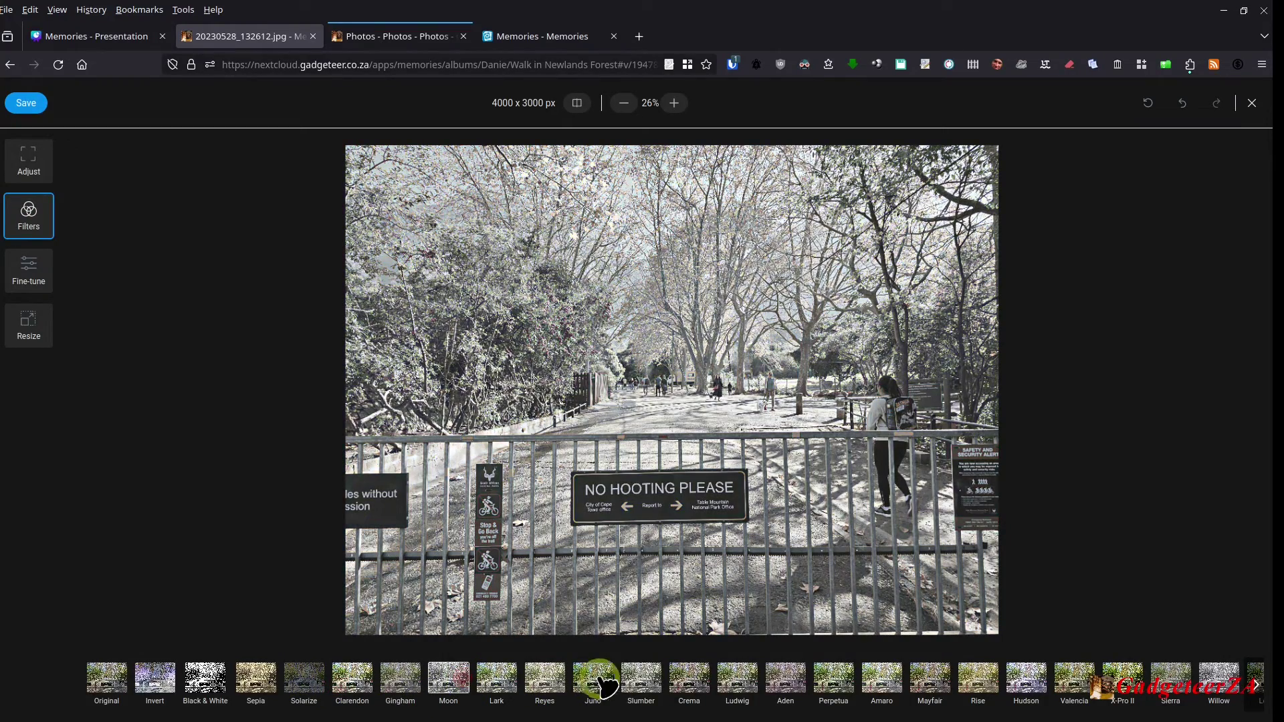
pyautogui.click(118, 670)
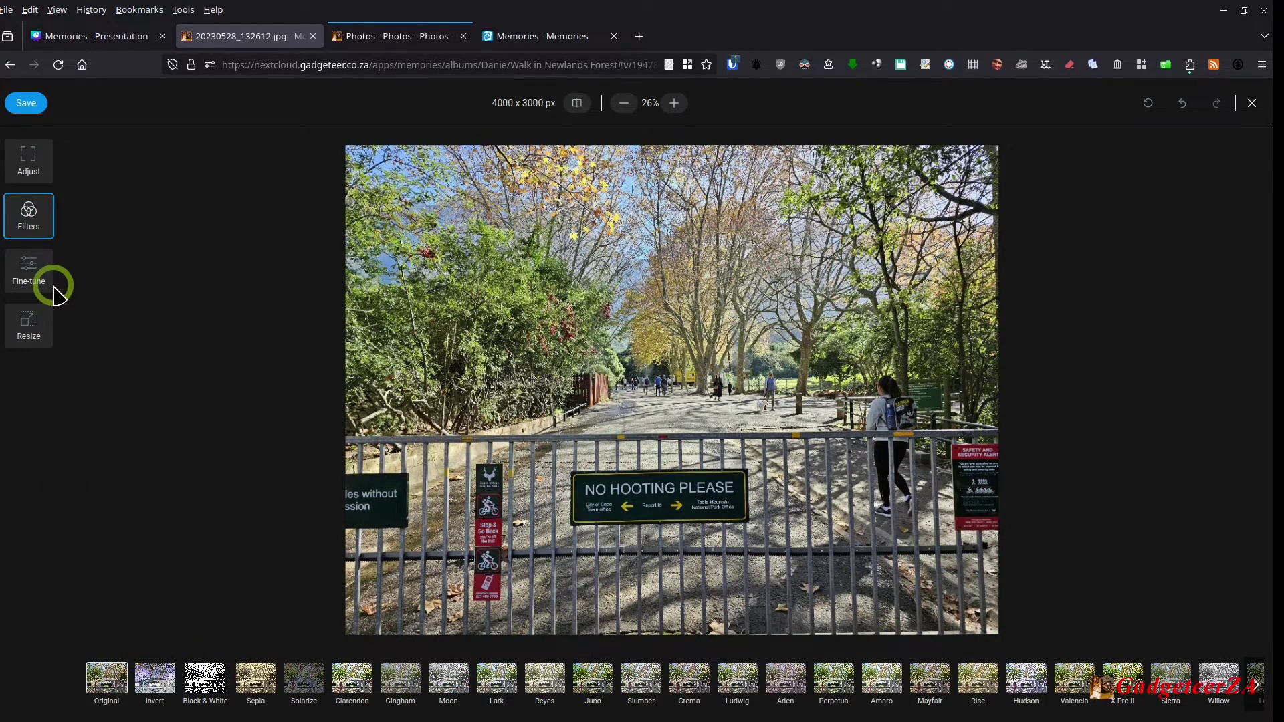
pyautogui.click(30, 271)
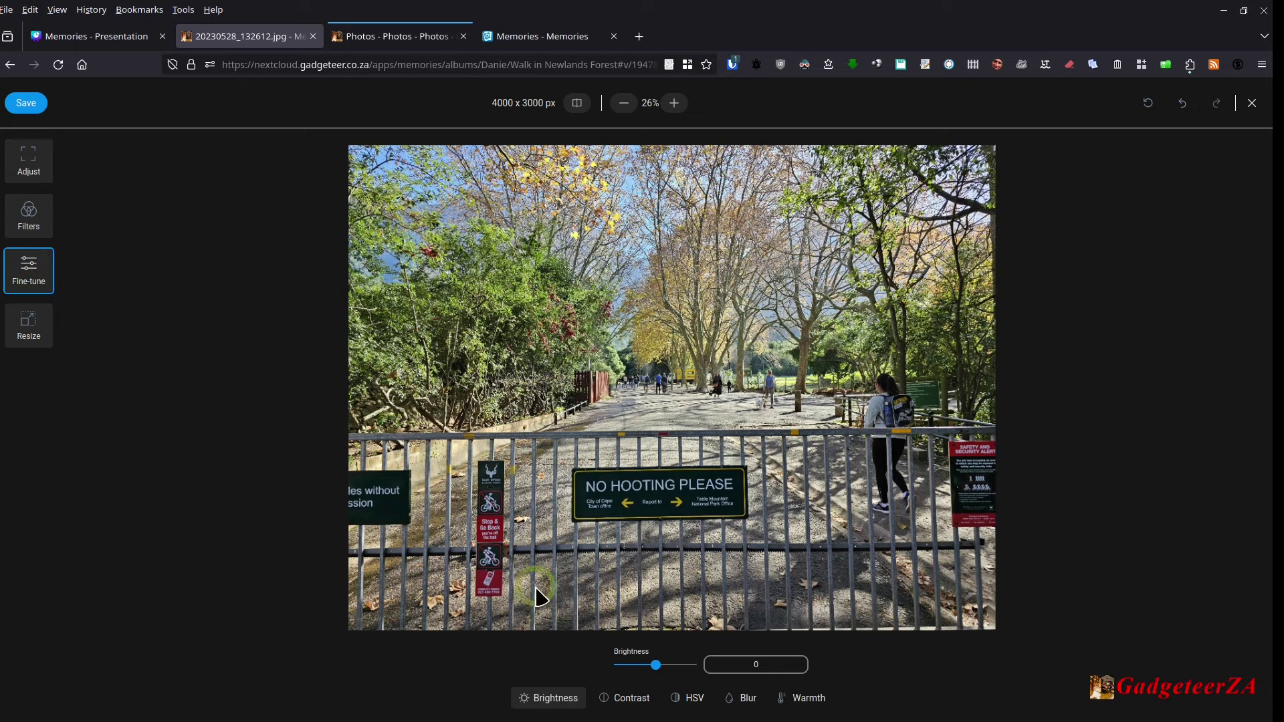
pyautogui.click(626, 698)
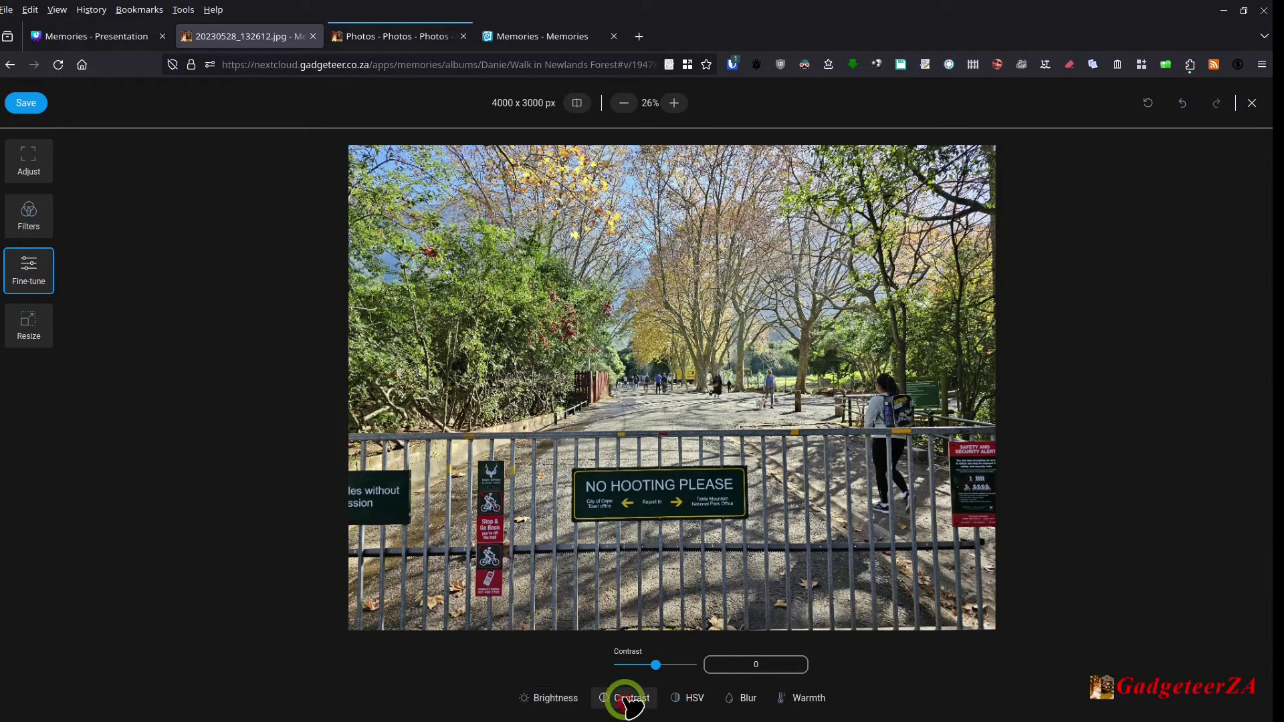
pyautogui.click(696, 699)
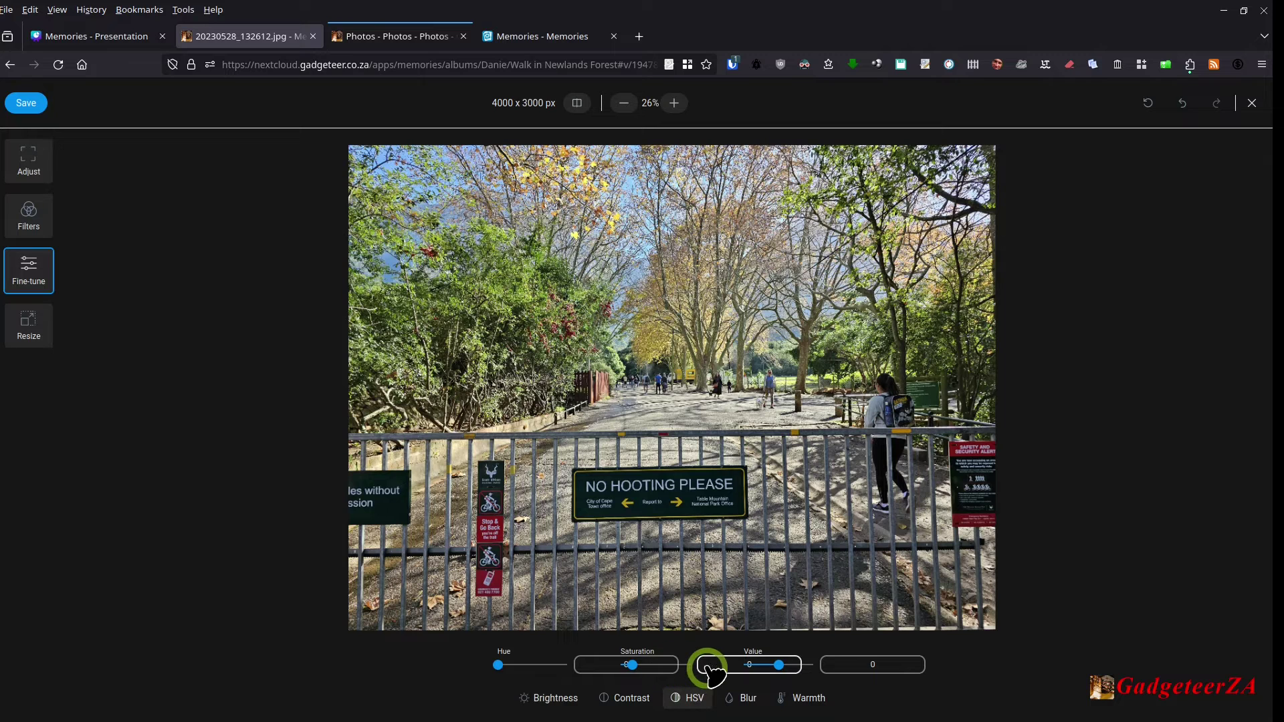
pyautogui.click(747, 699)
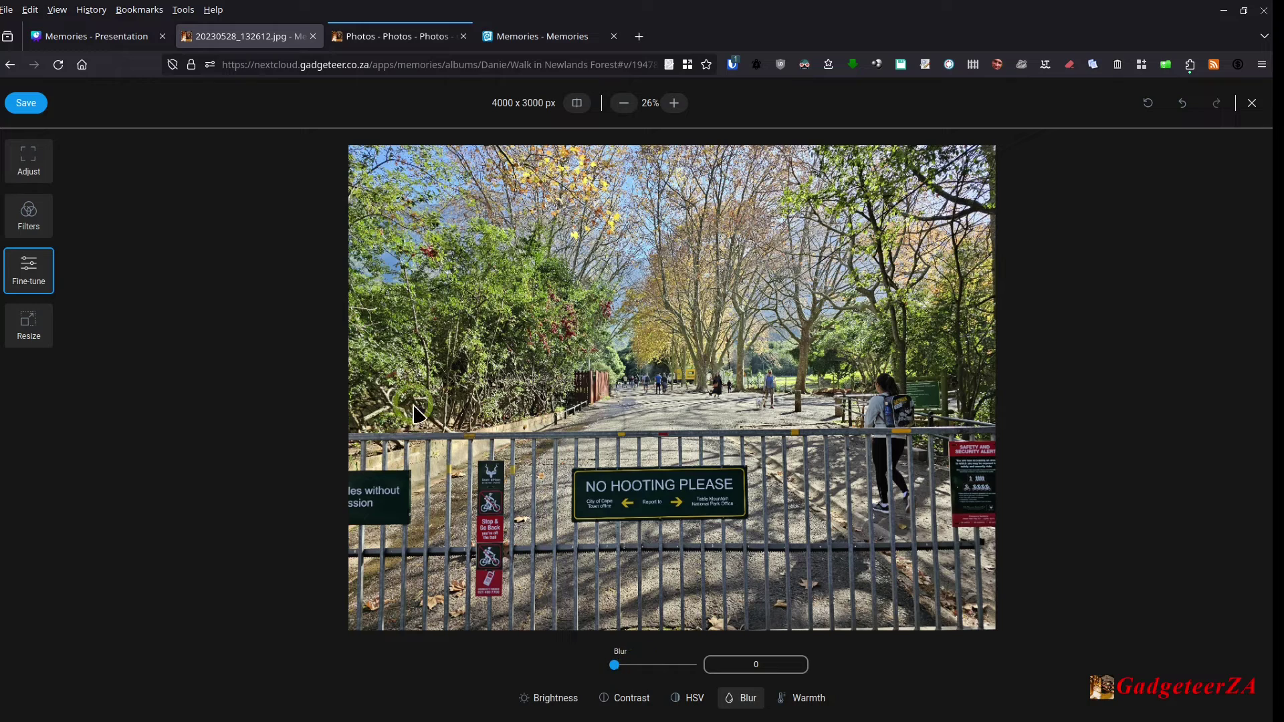
# Step: Check the resize options, keep the 4000 x 3000 size, and close the editor without keeping edits
pyautogui.click(33, 324)
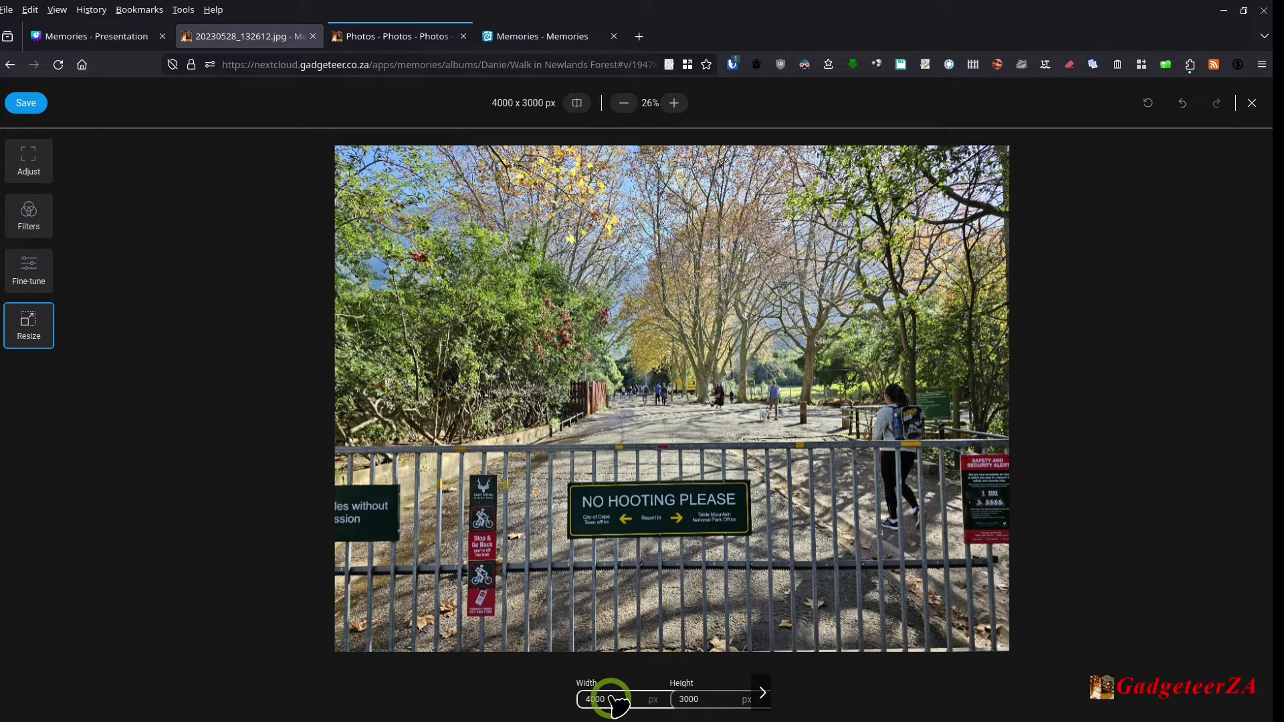
pyautogui.click(715, 698)
pyautogui.click(1088, 457)
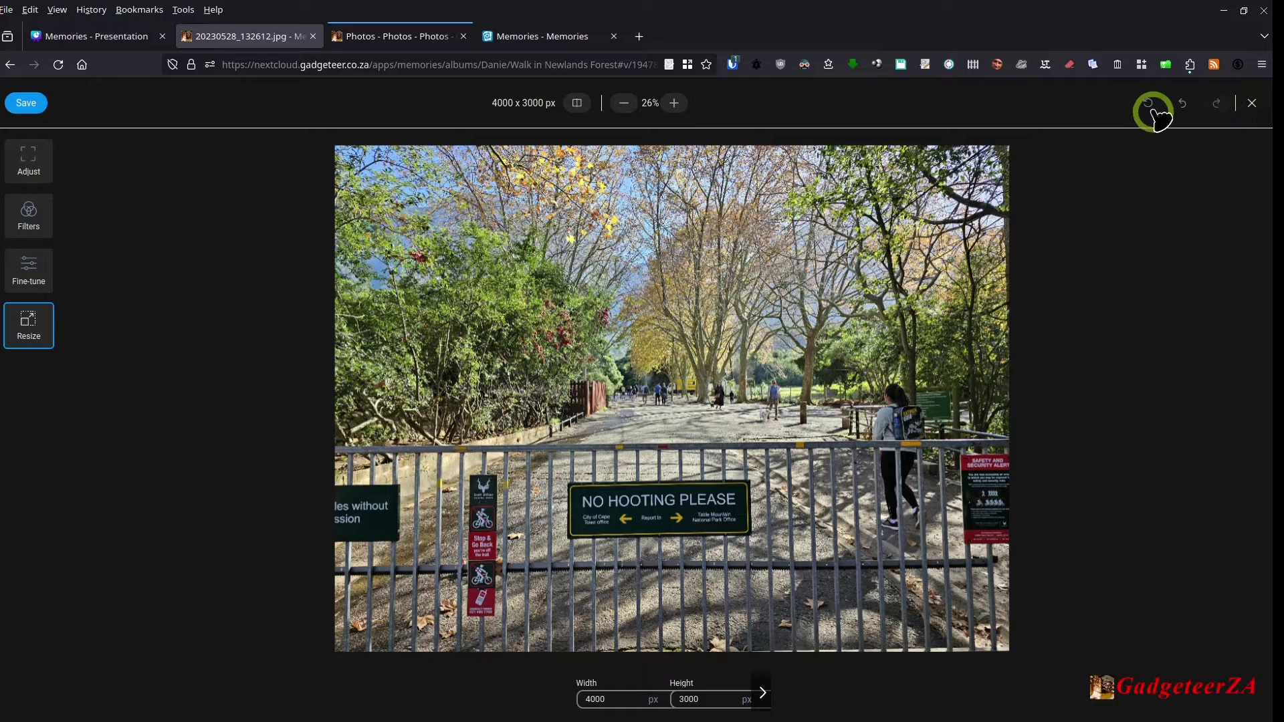
pyautogui.click(1252, 104)
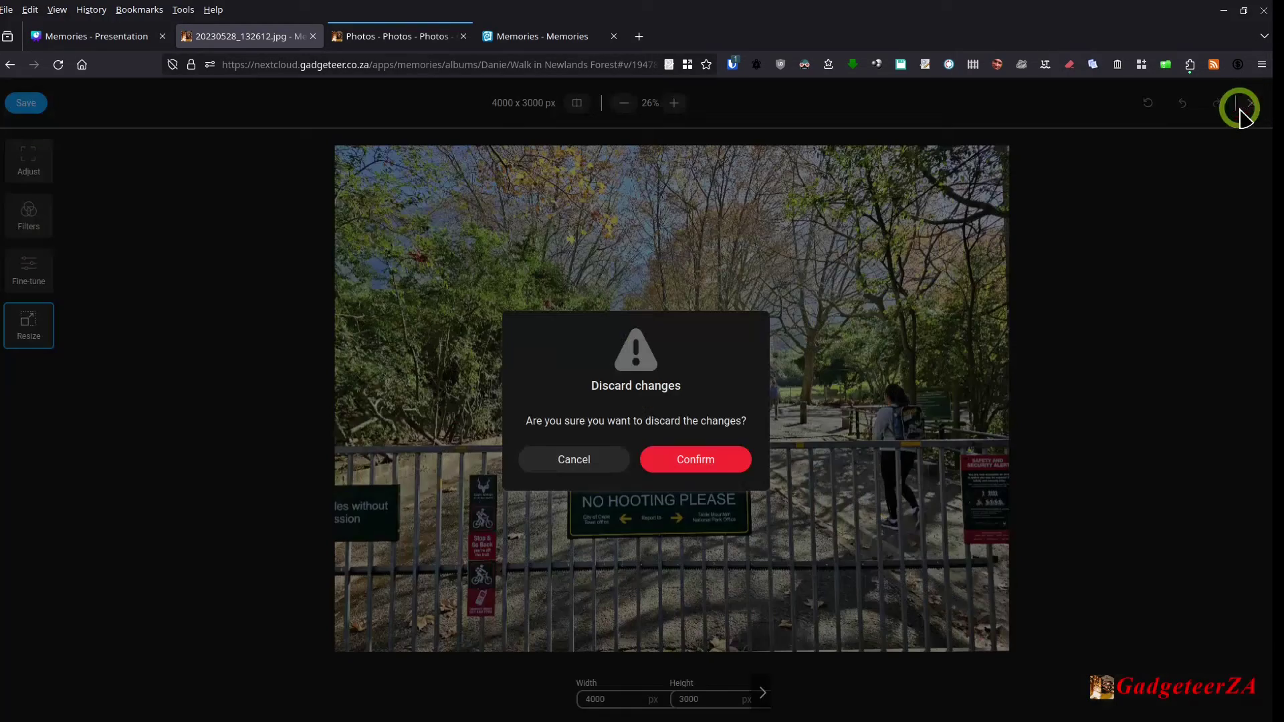
pyautogui.click(708, 460)
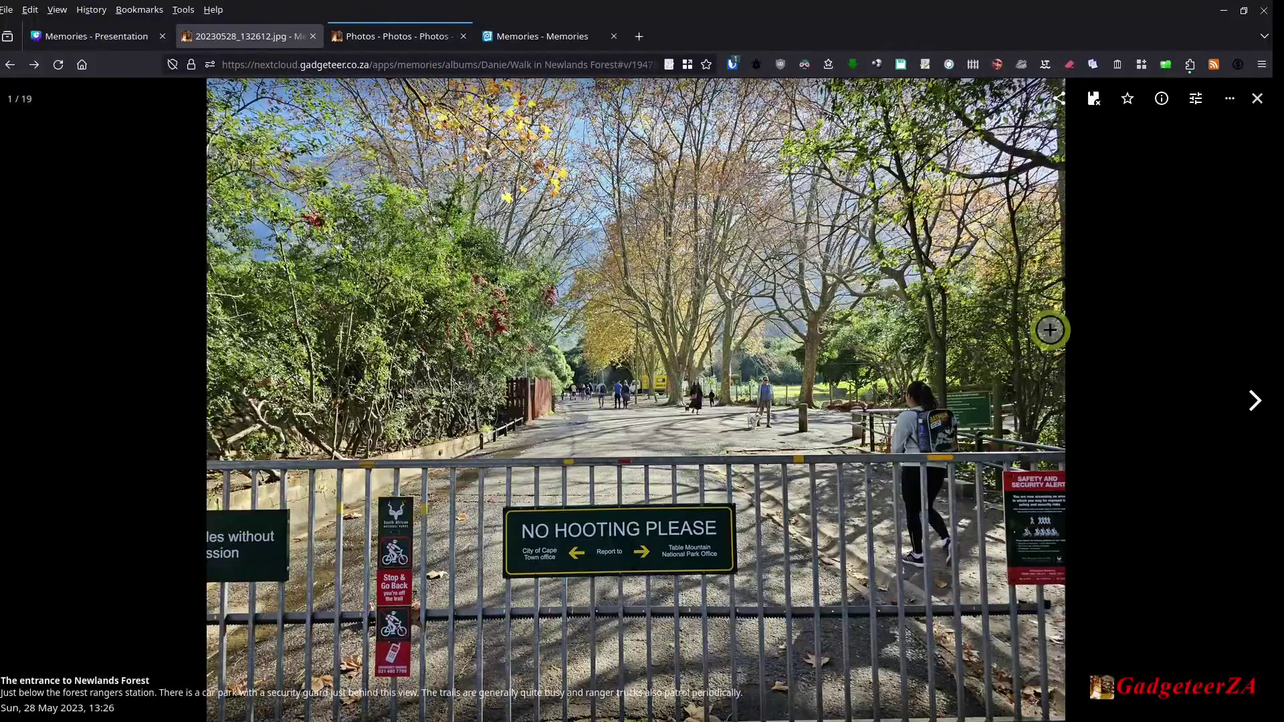
pyautogui.scroll(3, 1050, 325)
pyautogui.scroll(-1, 1064, 294)
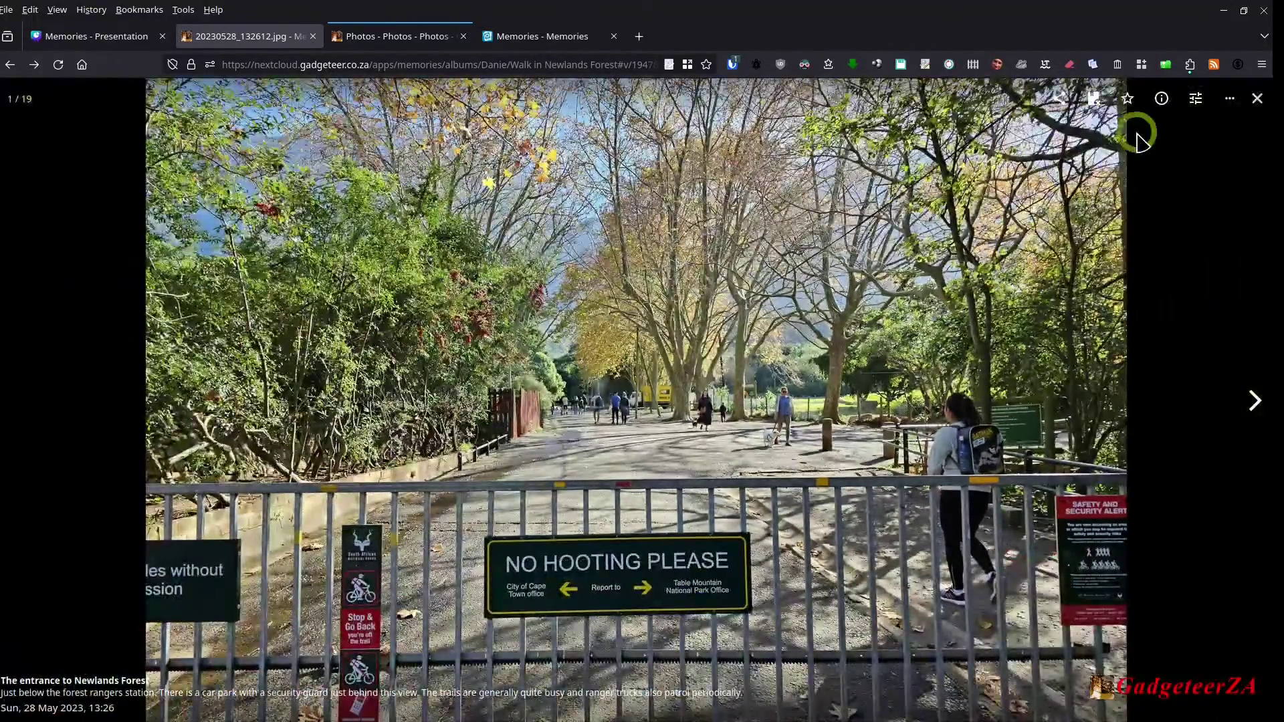
pyautogui.scroll(-2, 1118, 132)
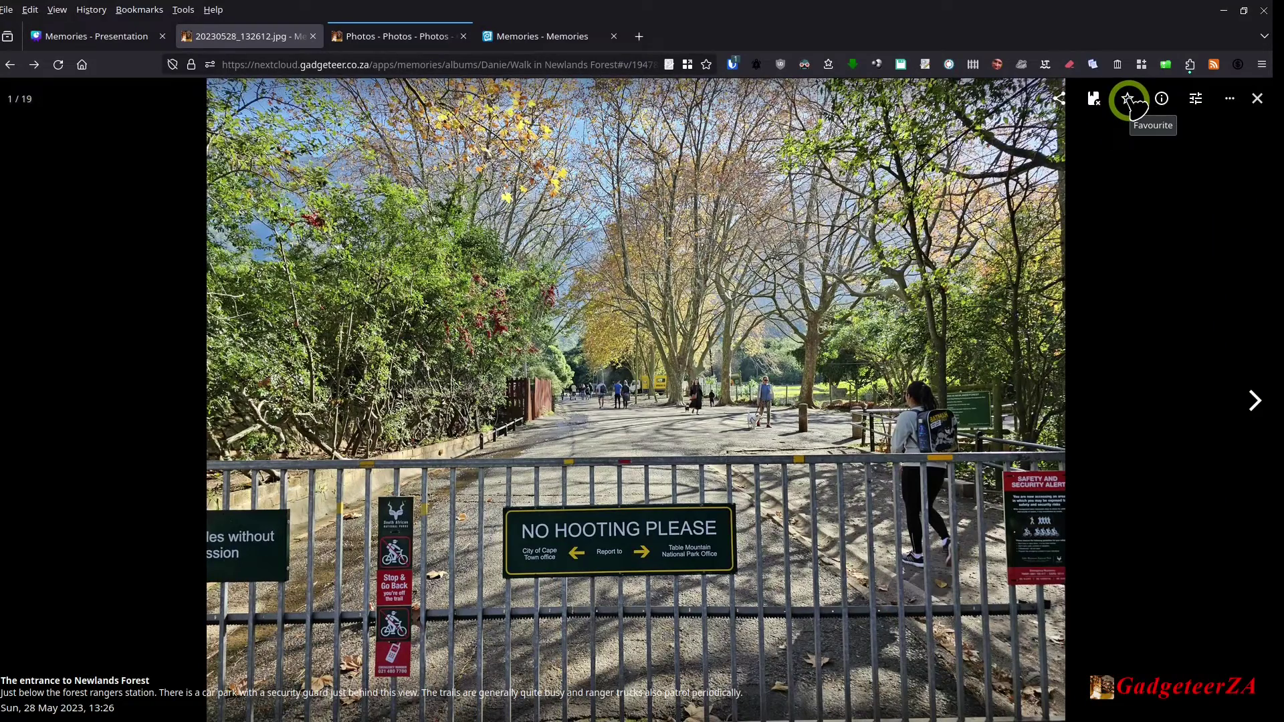
pyautogui.click(1230, 101)
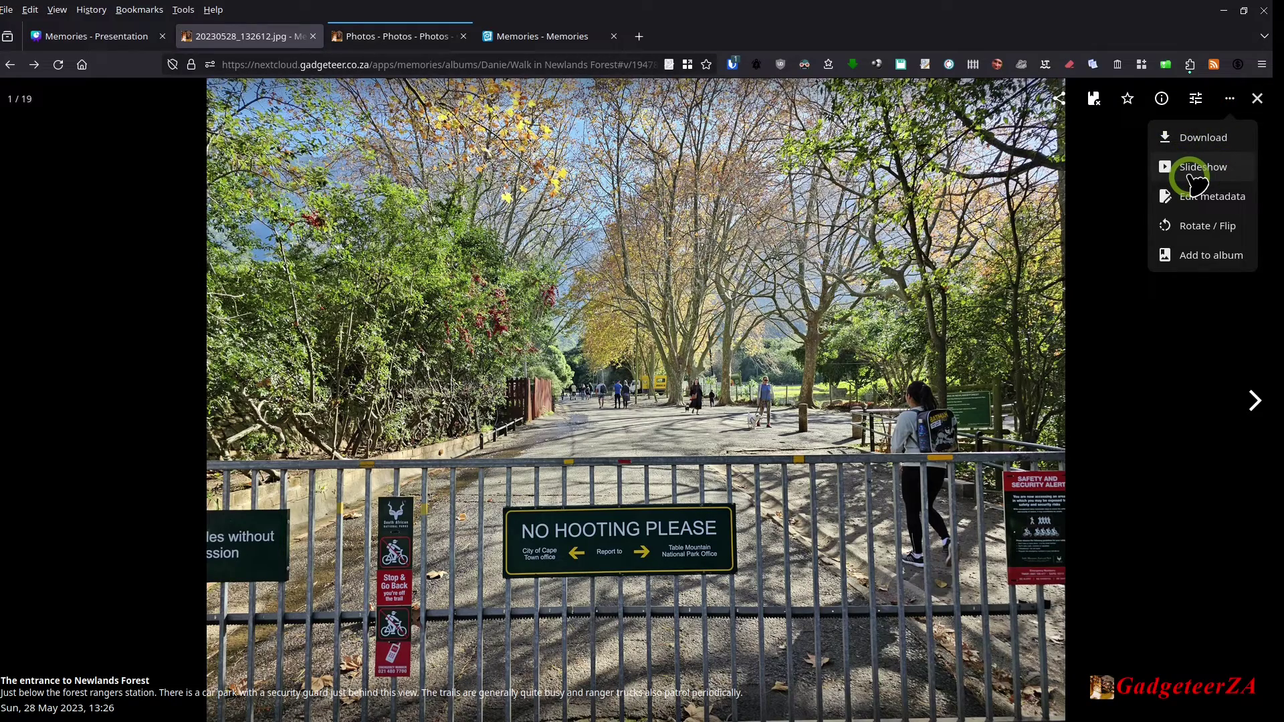
pyautogui.click(1197, 196)
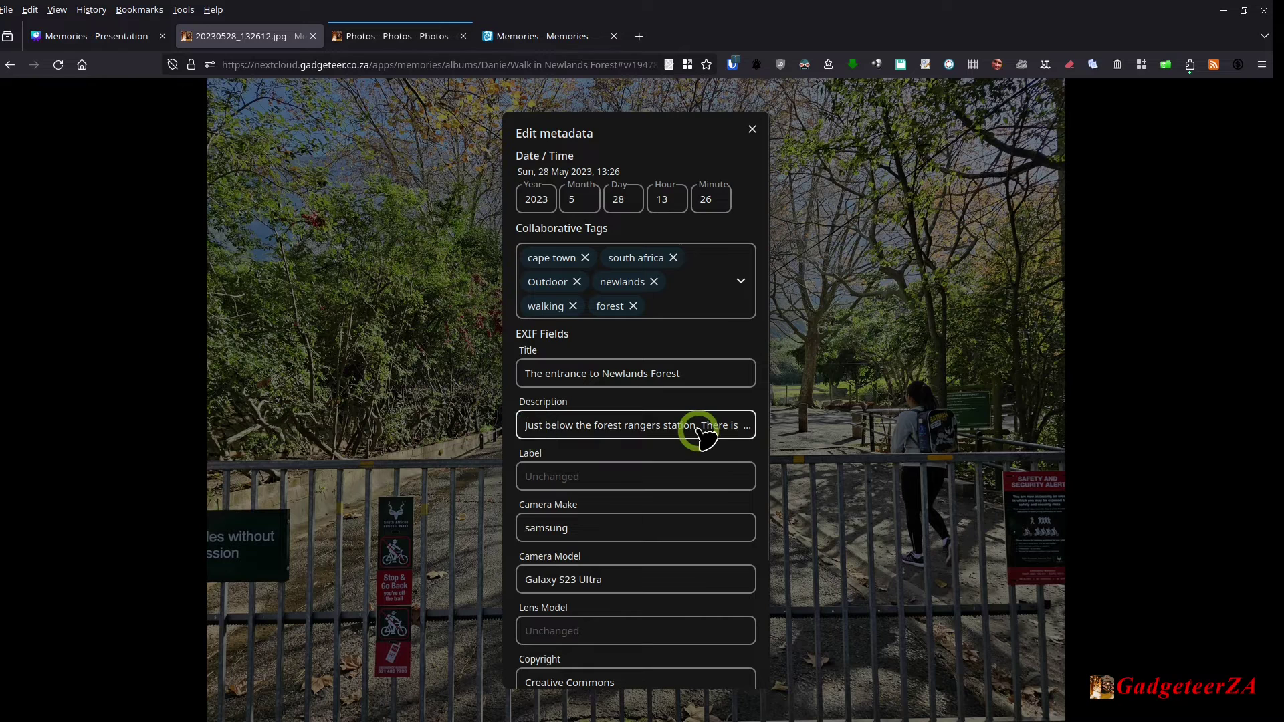
pyautogui.scroll(-3, 748, 492)
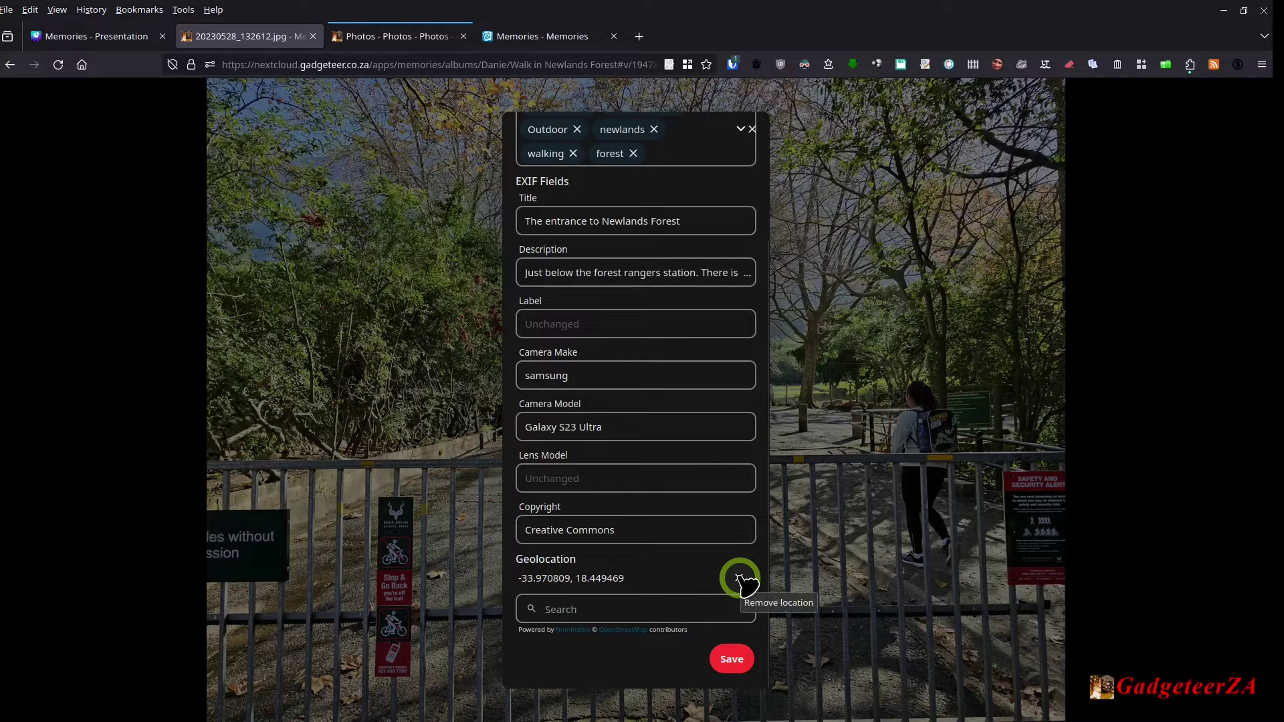
pyautogui.click(581, 612)
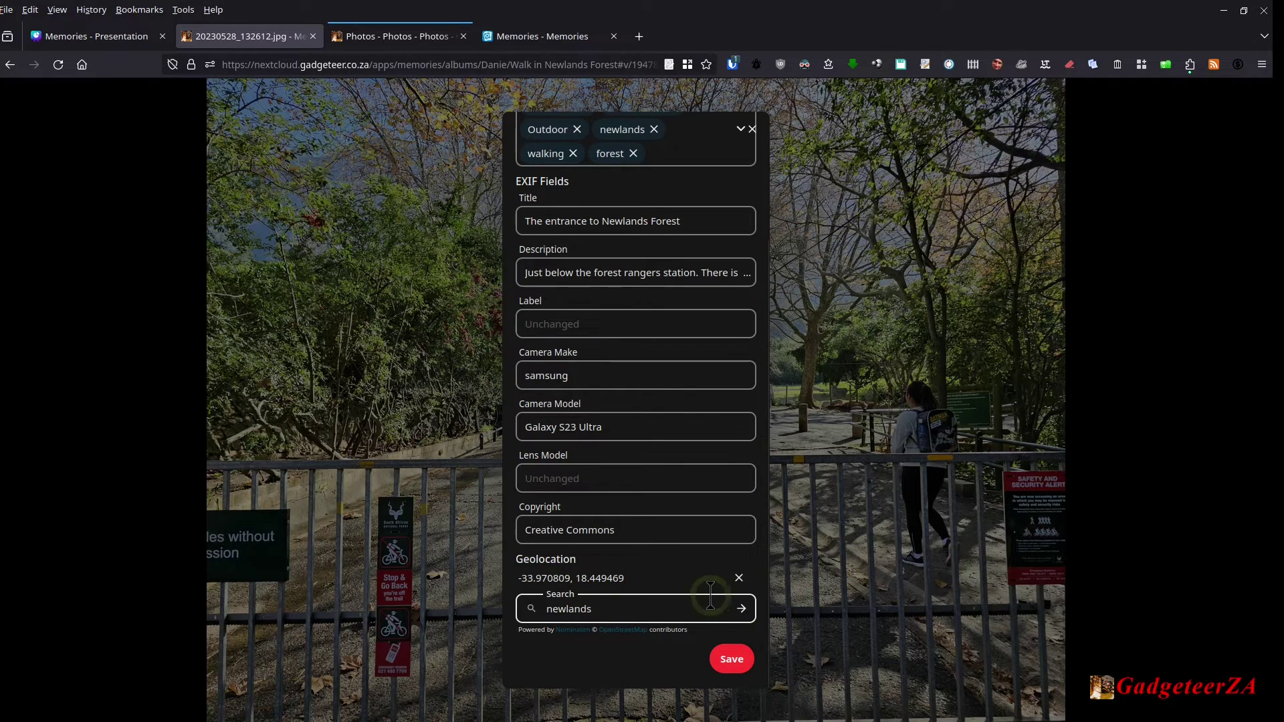
pyautogui.click(743, 610)
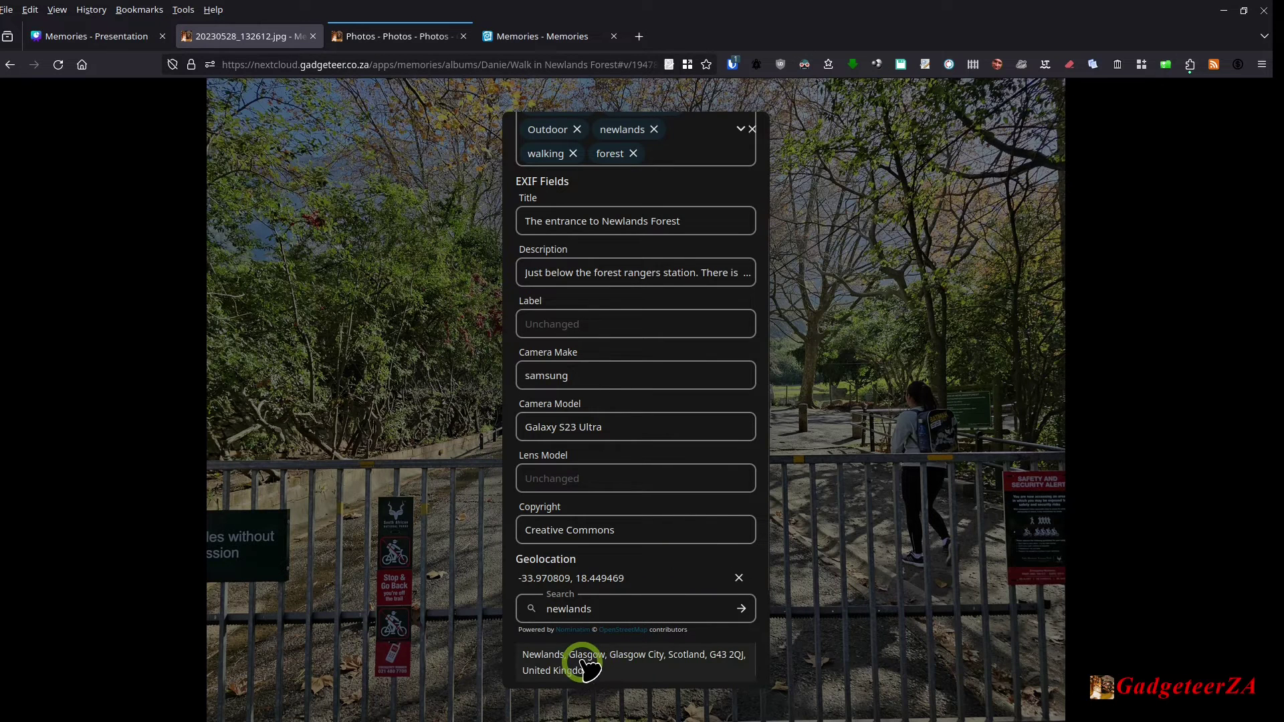
pyautogui.scroll(-5, 587, 662)
pyautogui.scroll(-2, 588, 662)
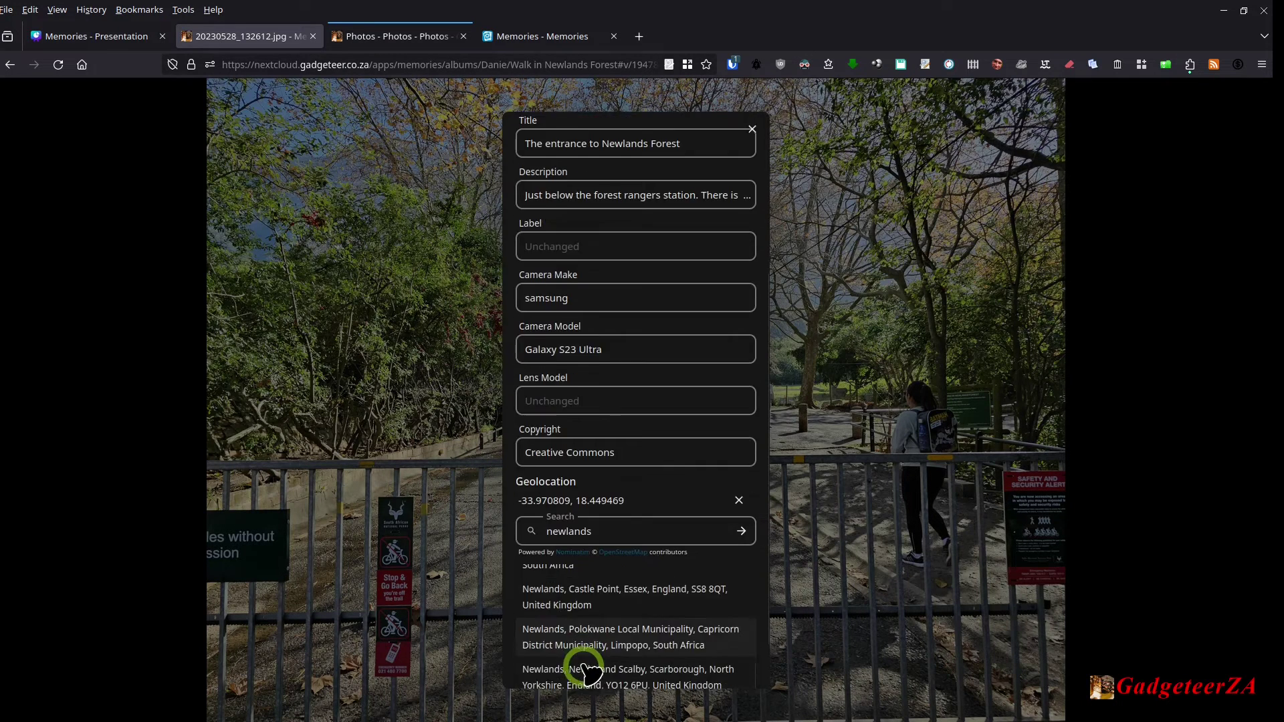
pyautogui.scroll(5, 583, 658)
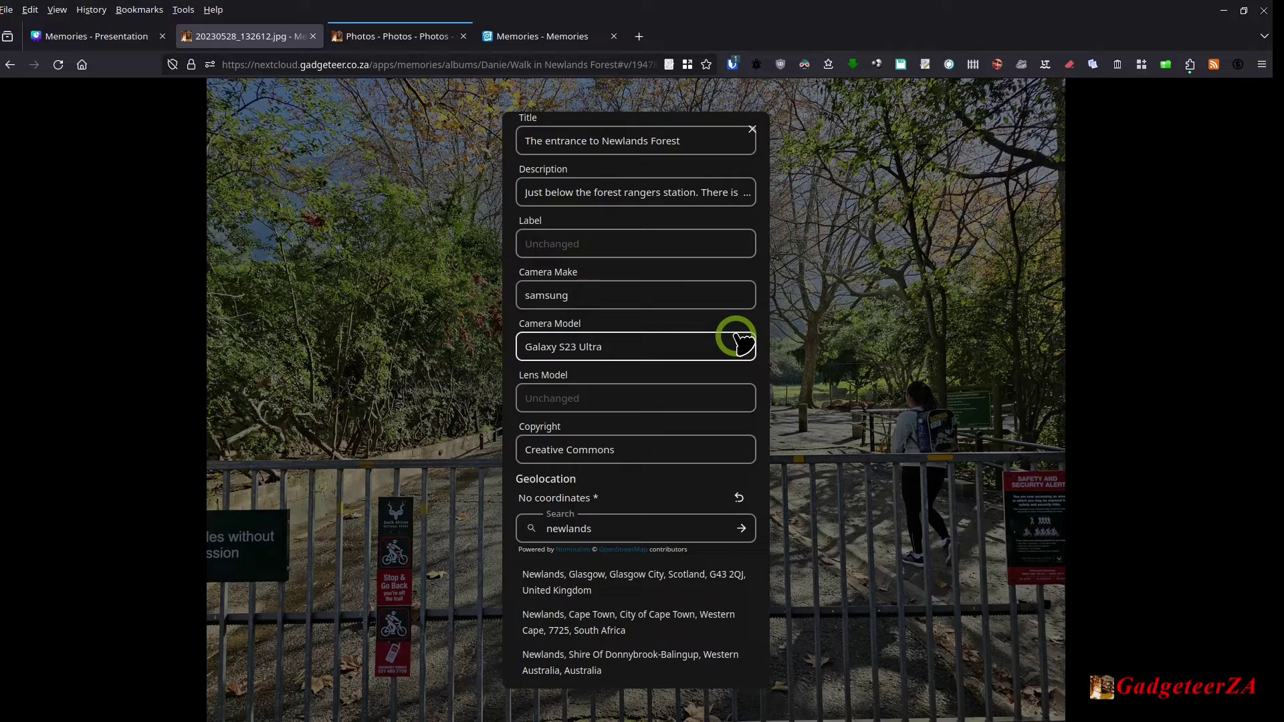
pyautogui.click(753, 129)
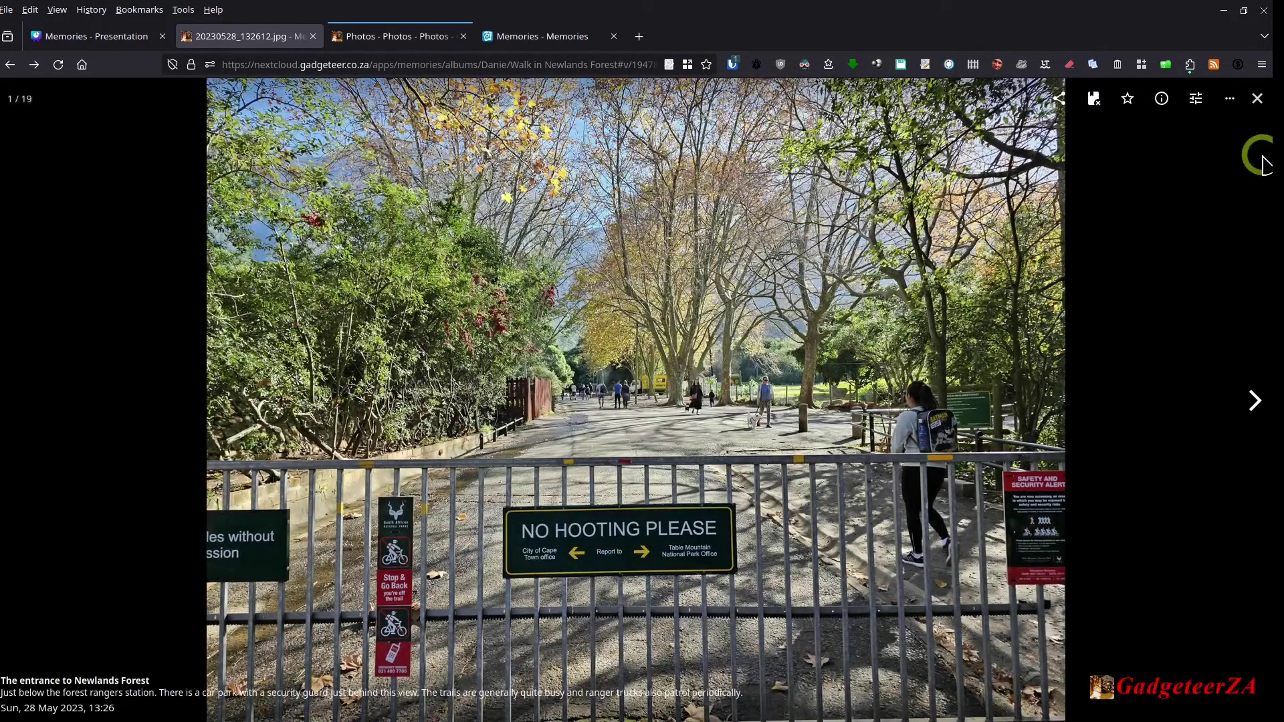
# Step: Play the Walk in Newlands Forest album as a slideshow, exit full screen and close the viewer
pyautogui.click(1229, 99)
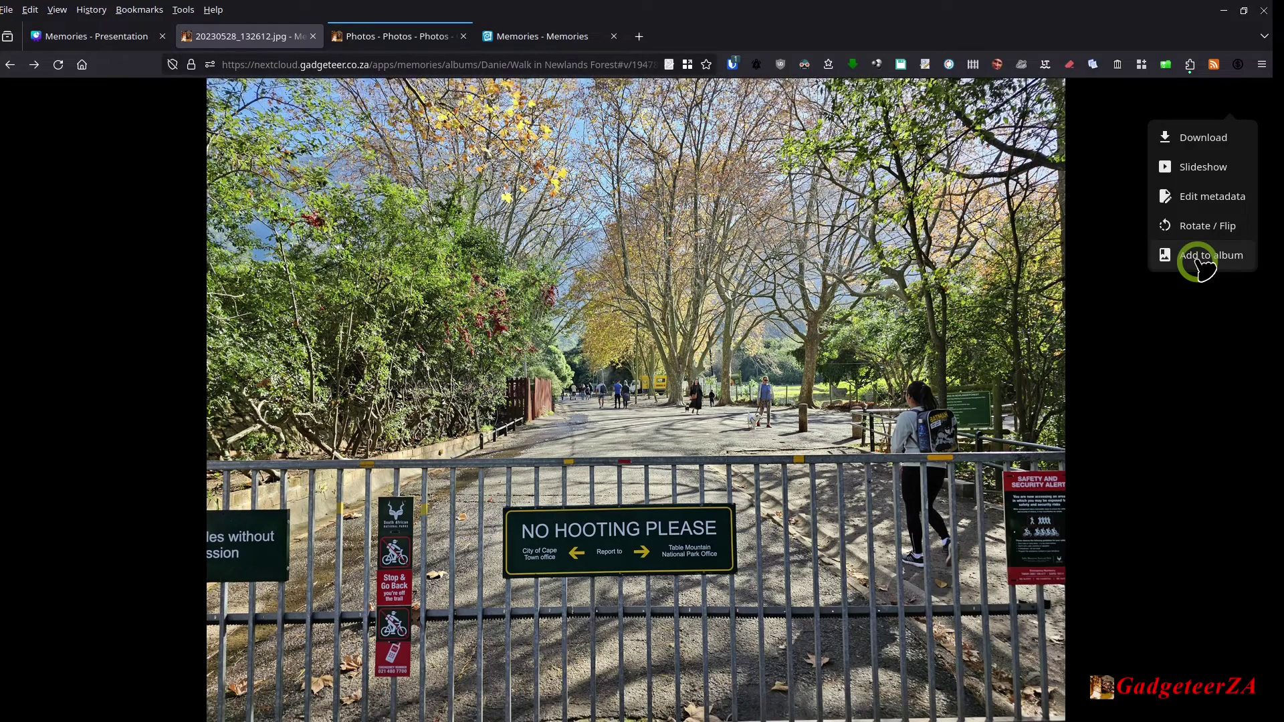
pyautogui.click(1204, 167)
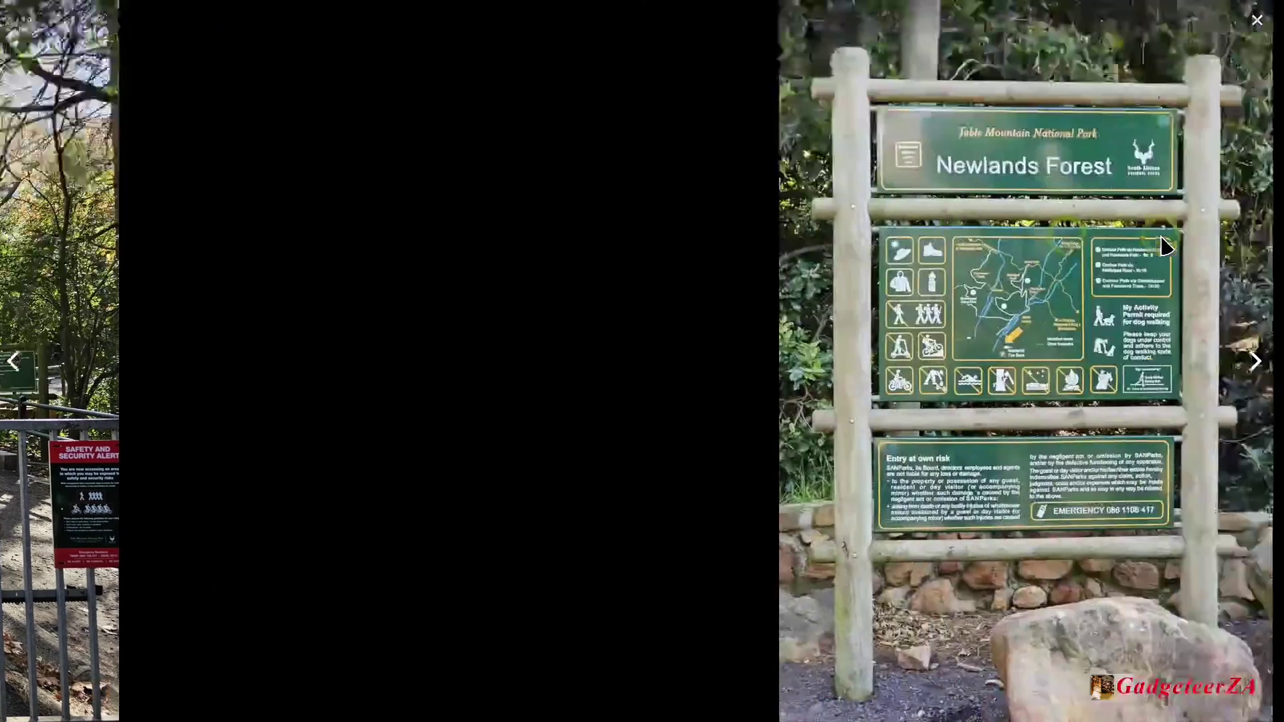
pyautogui.press('Escape')
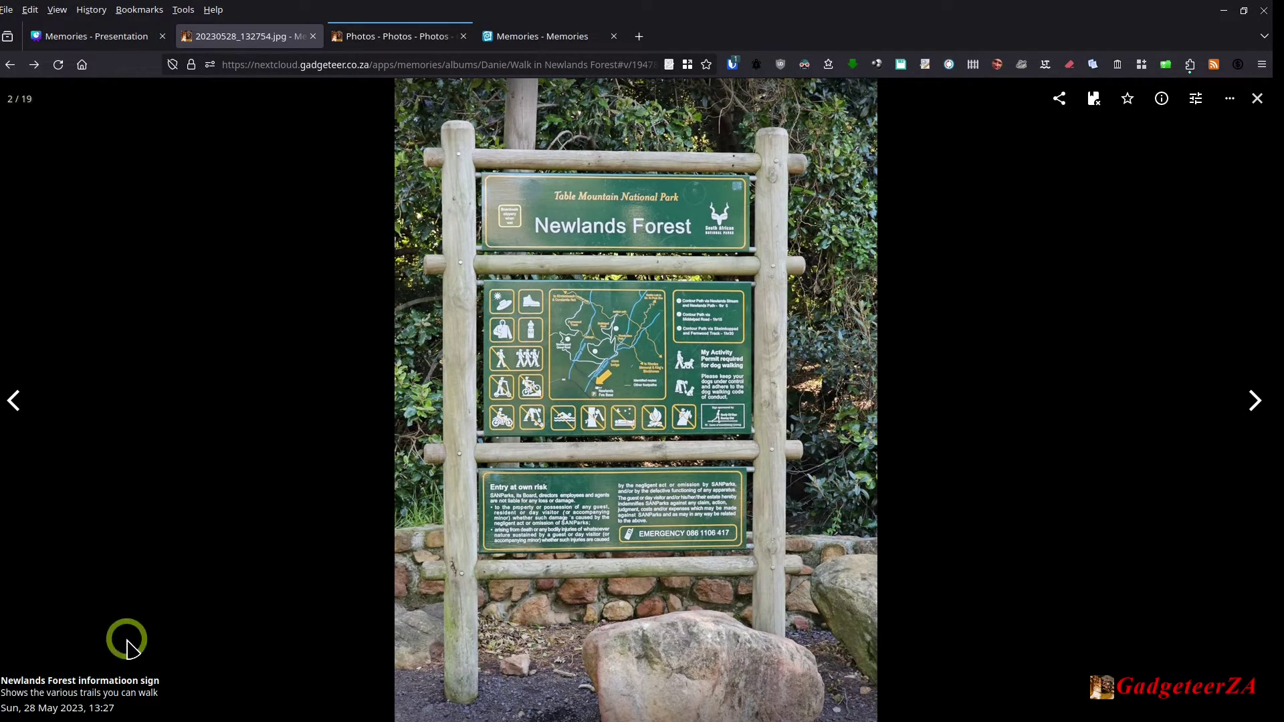
pyautogui.click(1257, 98)
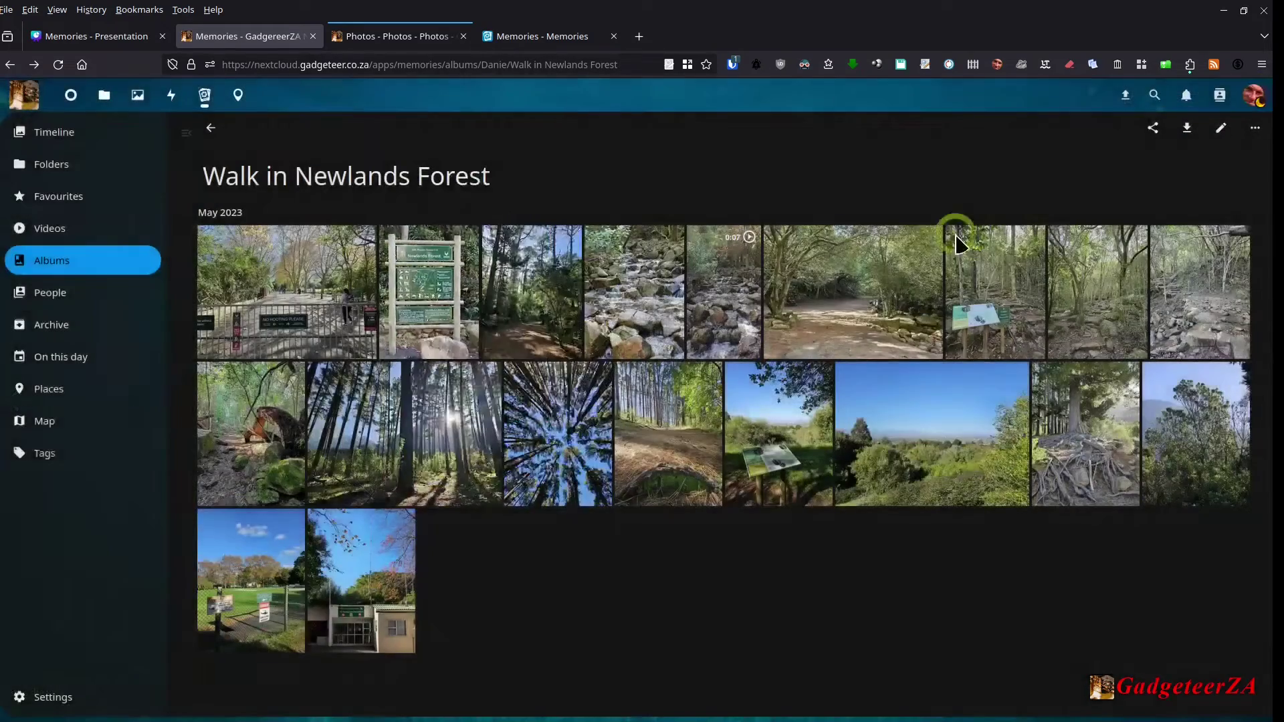
# Step: Enable Show metadata in slideshow, leaving Square grid mode off, then reopen the entrance-gate photo
pyautogui.click(51, 698)
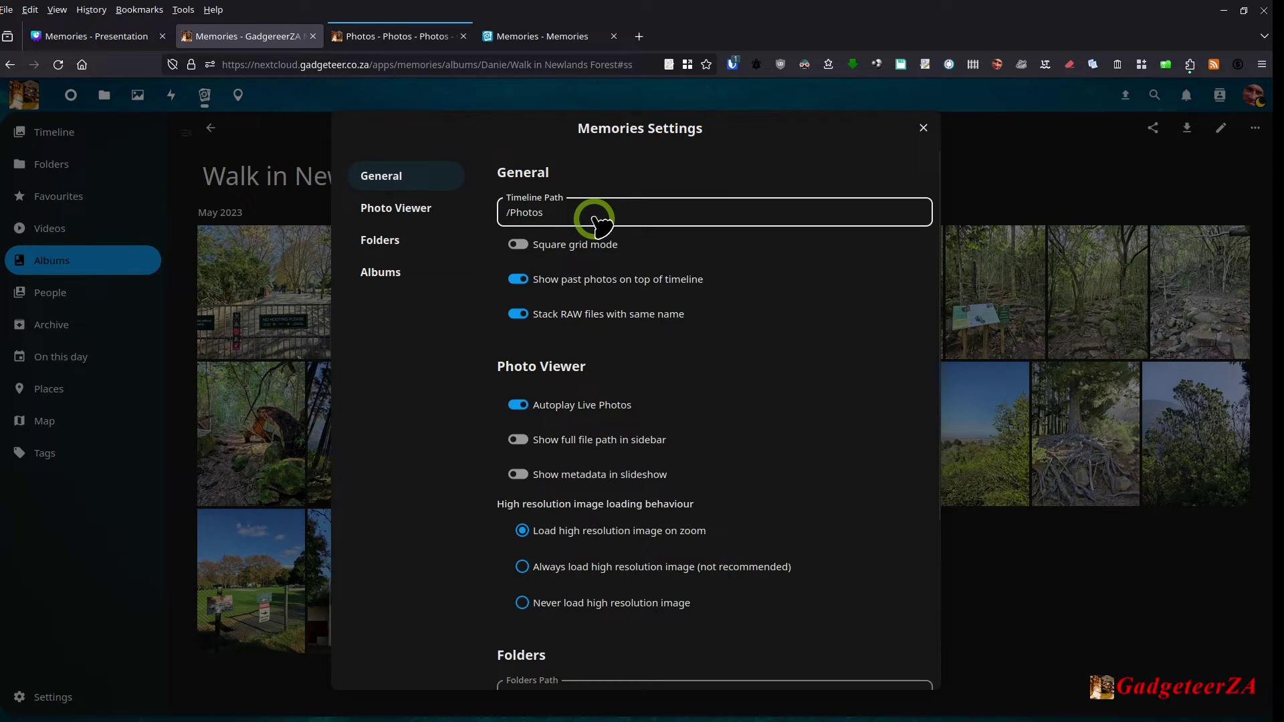
pyautogui.click(518, 245)
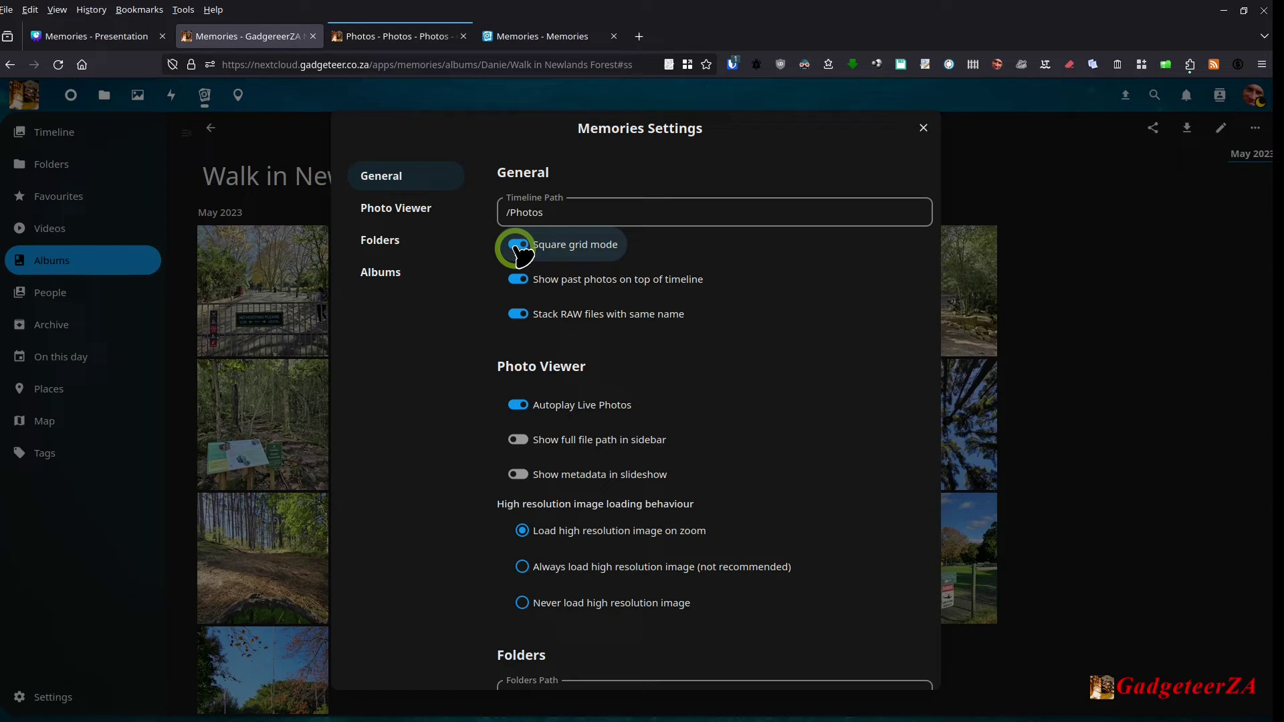
pyautogui.click(519, 245)
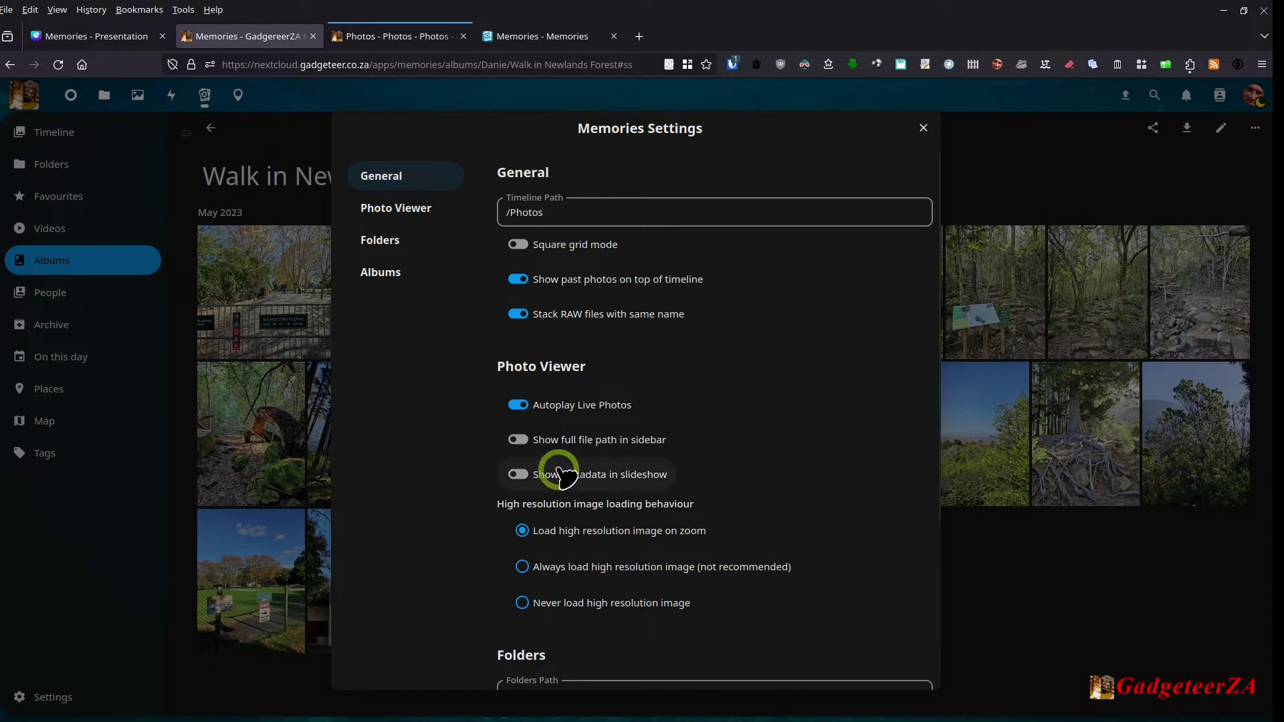
pyautogui.click(519, 475)
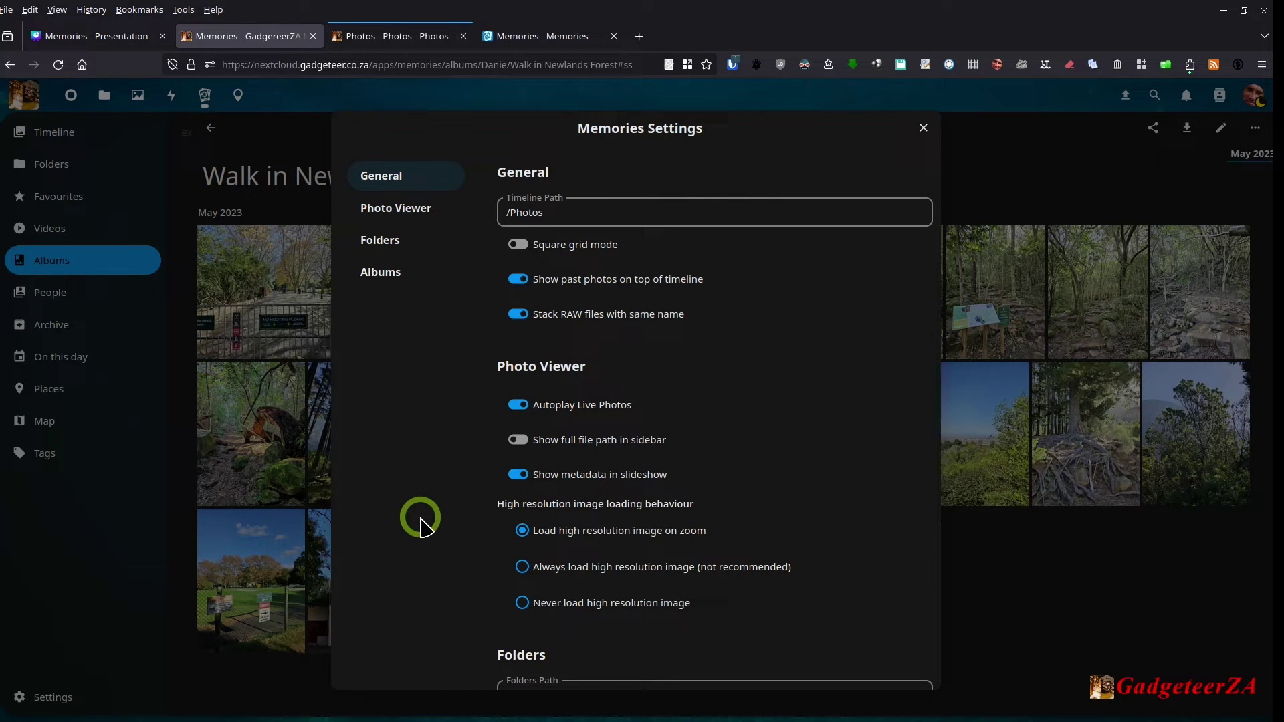
pyautogui.scroll(-3, 702, 588)
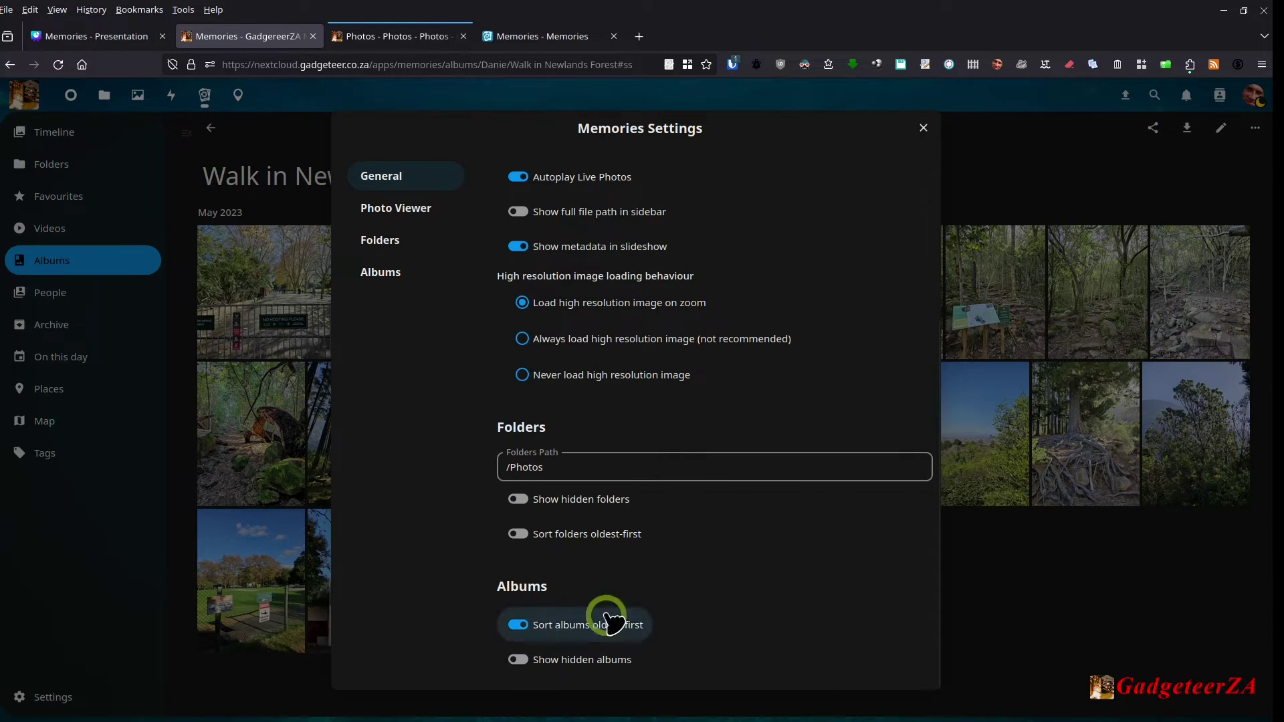
pyautogui.click(923, 127)
pyautogui.click(326, 297)
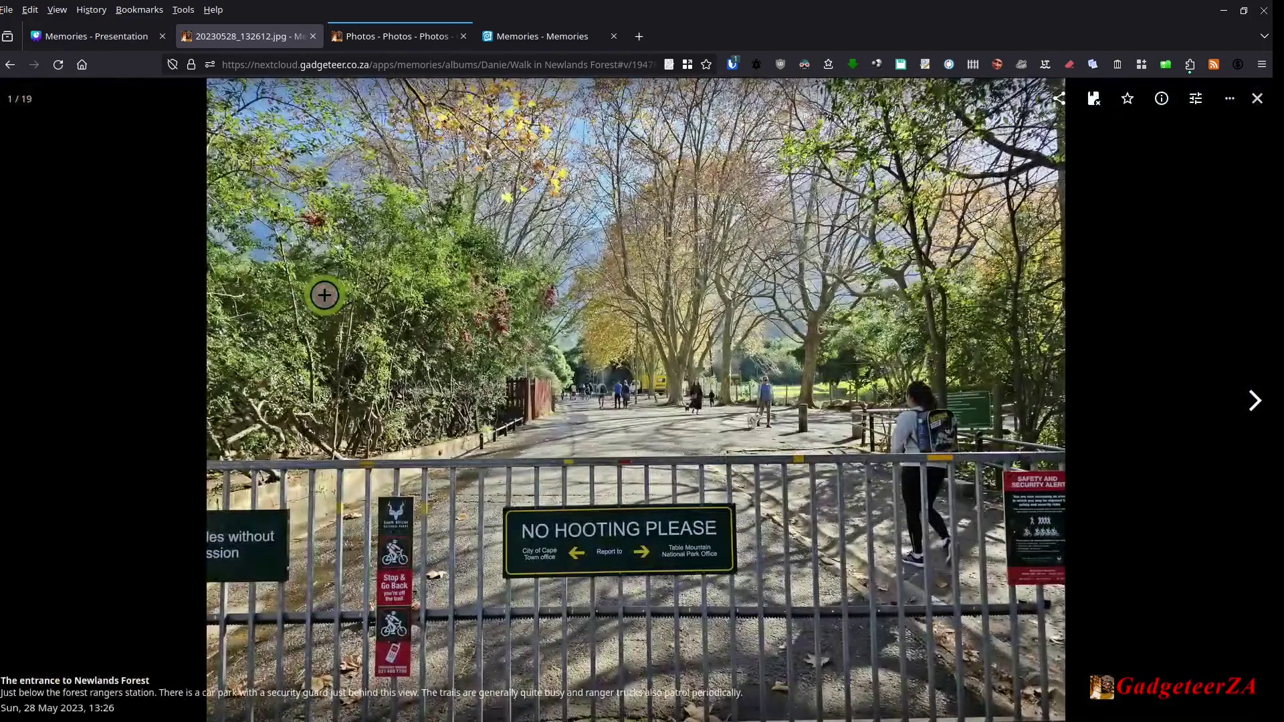
# Step: Rerun the album slideshow with metadata captions, then exit full screen and close the viewer
pyautogui.click(1230, 101)
pyautogui.click(1203, 171)
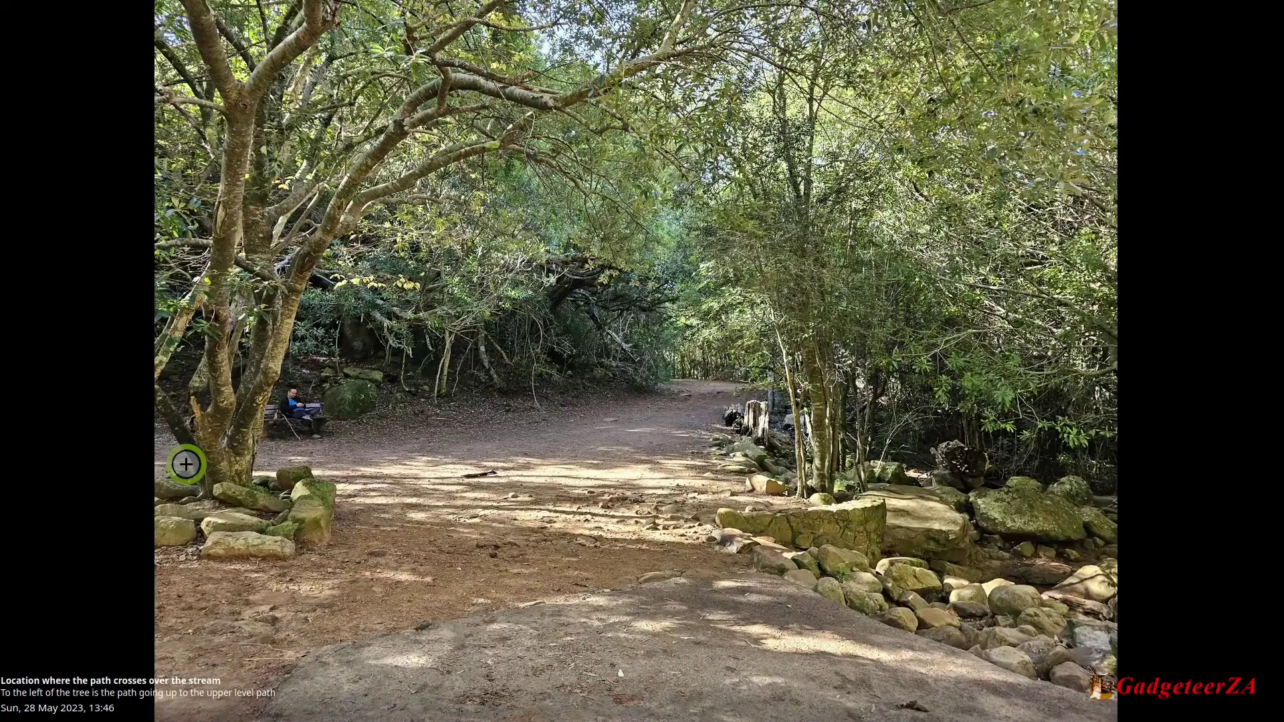
pyautogui.press('Escape')
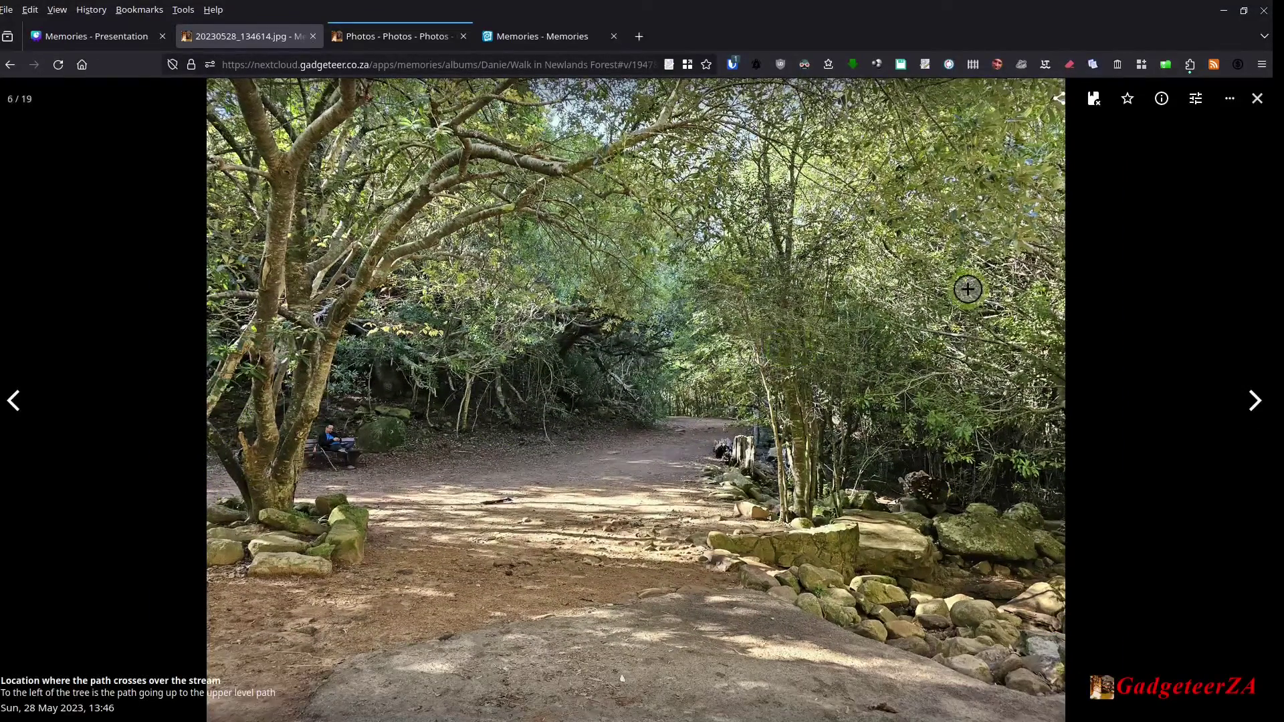
pyautogui.click(1258, 98)
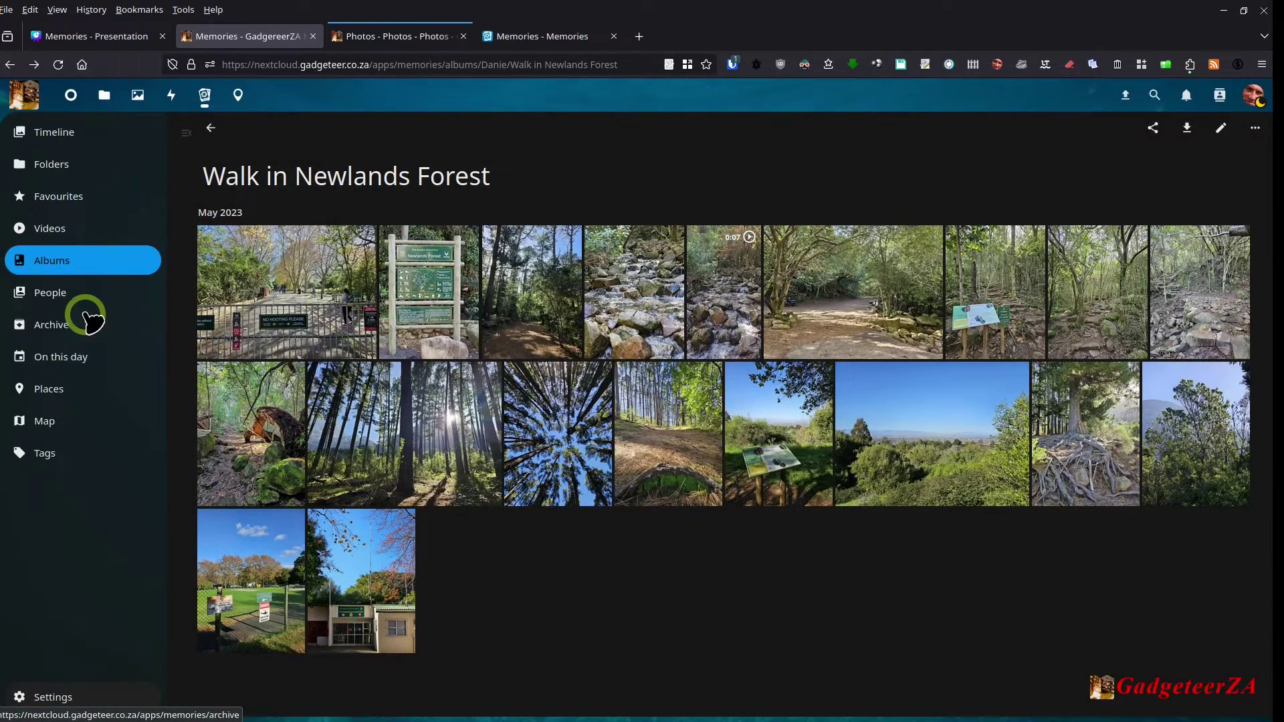
# Step: Merge the unnamed person into the first named person, leaving three people with 65, 34 and 6 photos
pyautogui.click(64, 302)
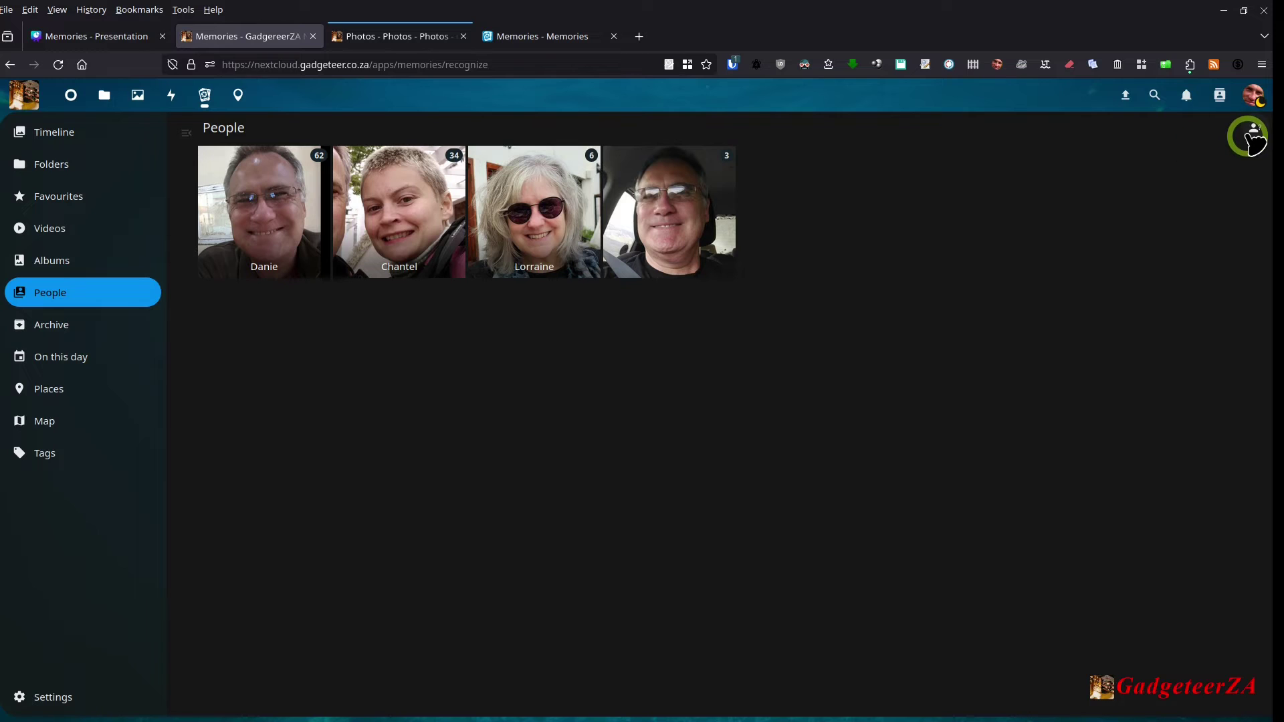
pyautogui.click(697, 213)
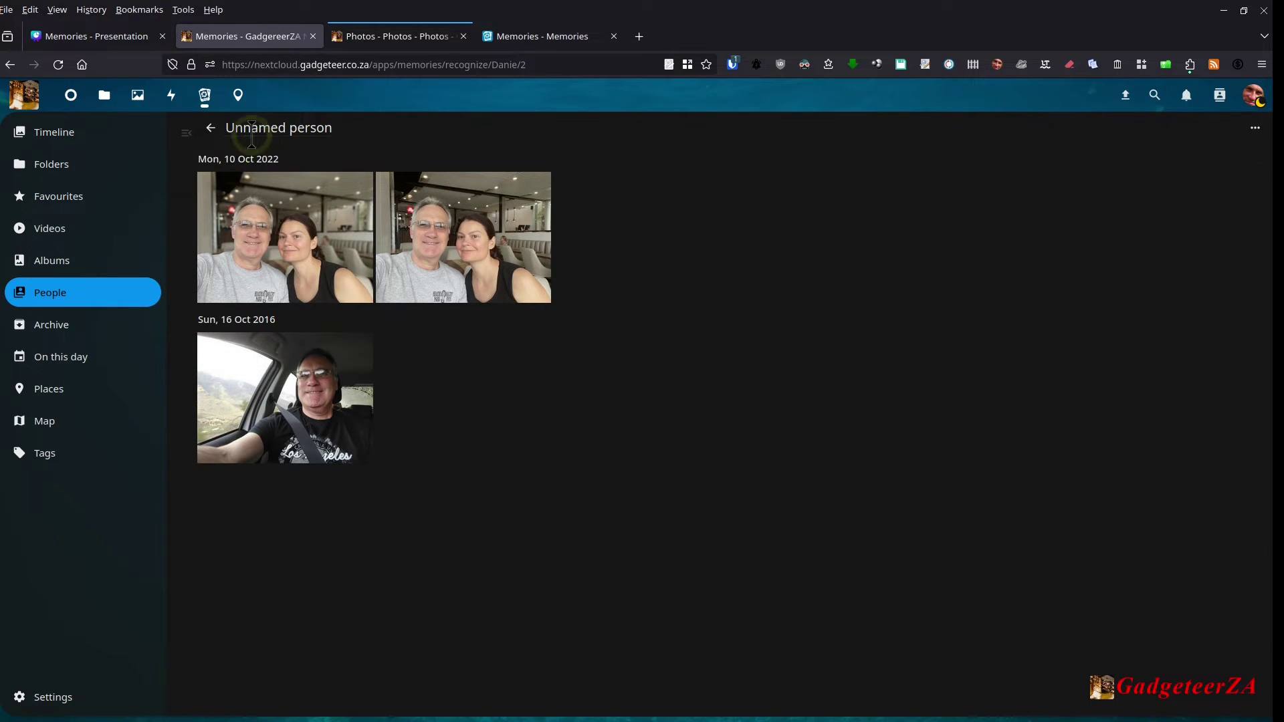
pyautogui.click(1256, 128)
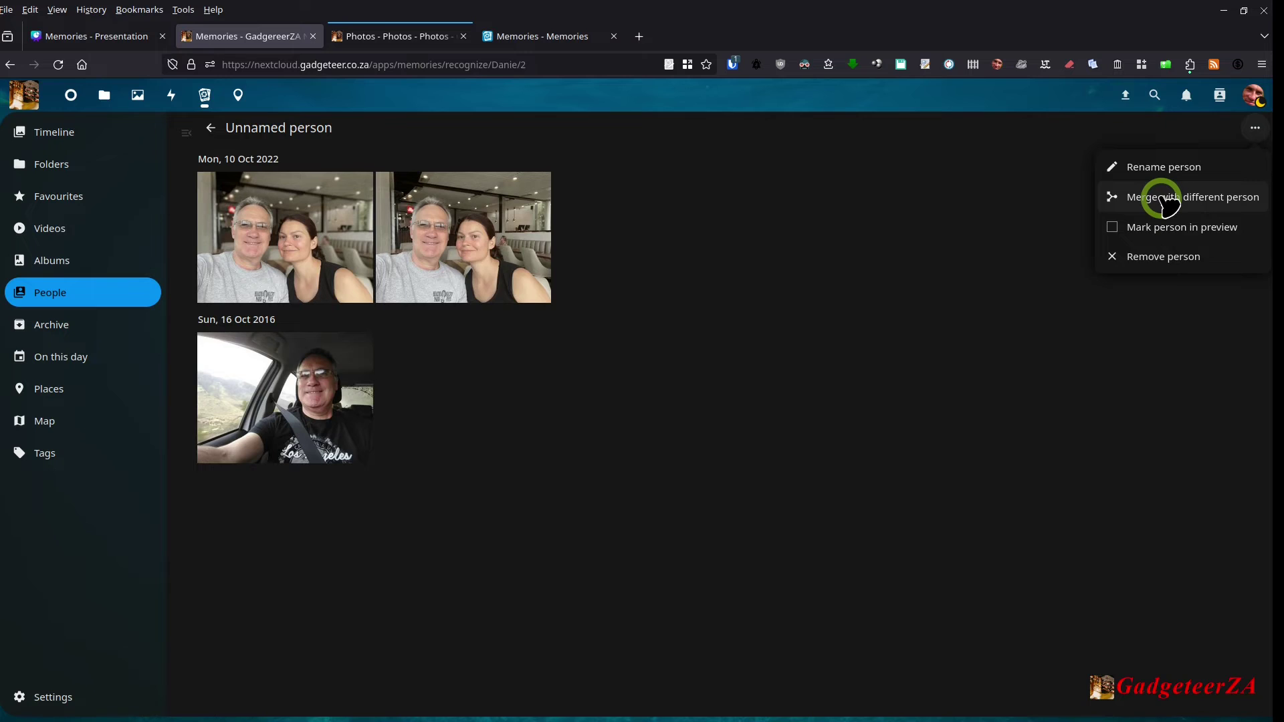
pyautogui.click(1164, 204)
pyautogui.click(392, 421)
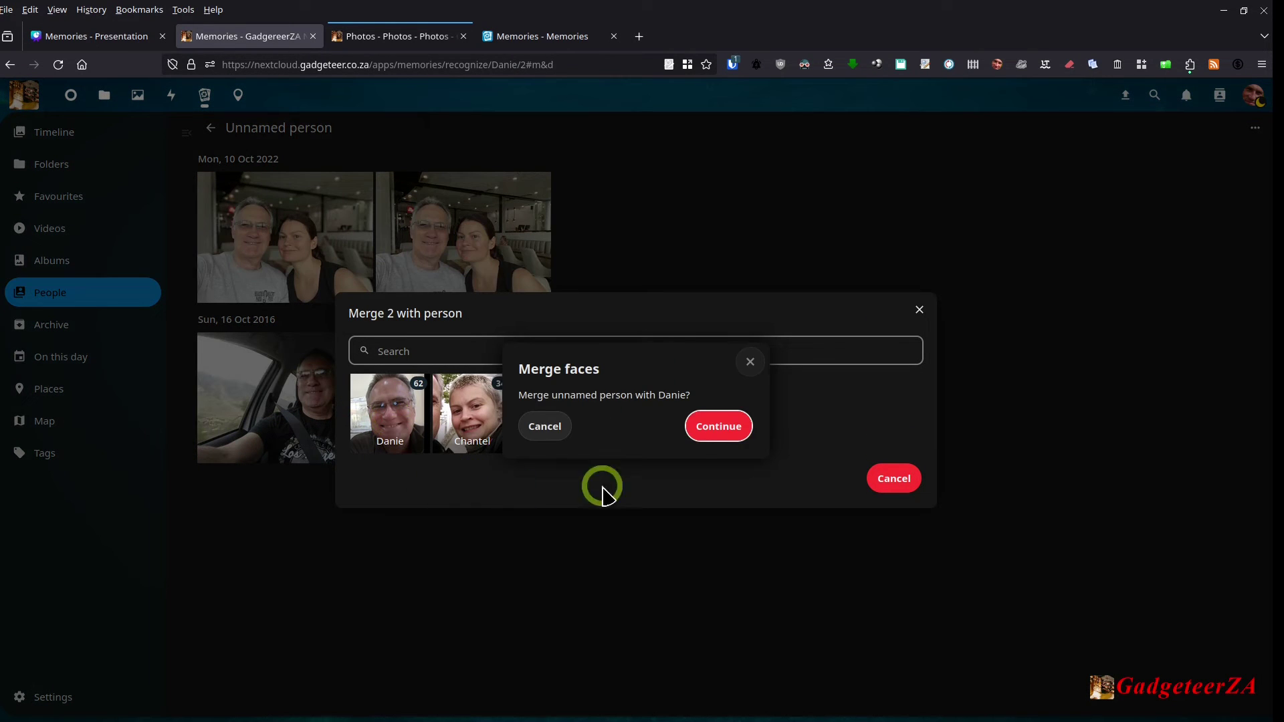
pyautogui.click(719, 427)
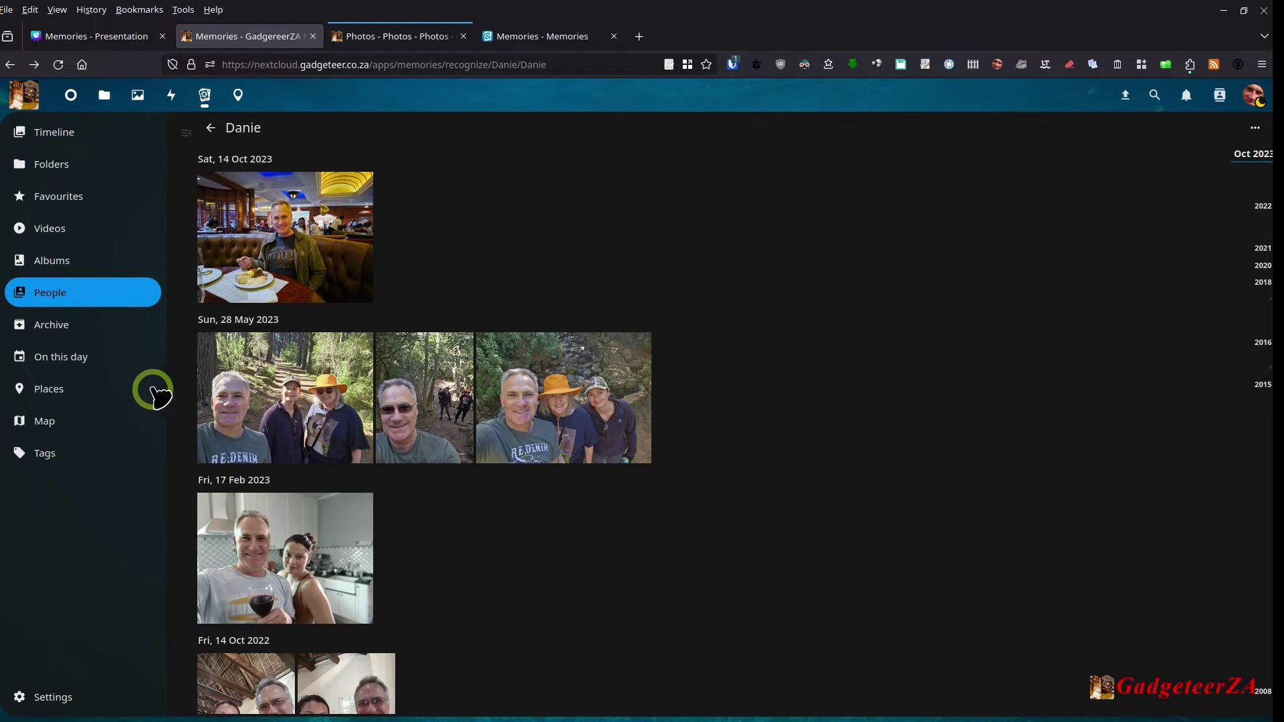
pyautogui.click(64, 293)
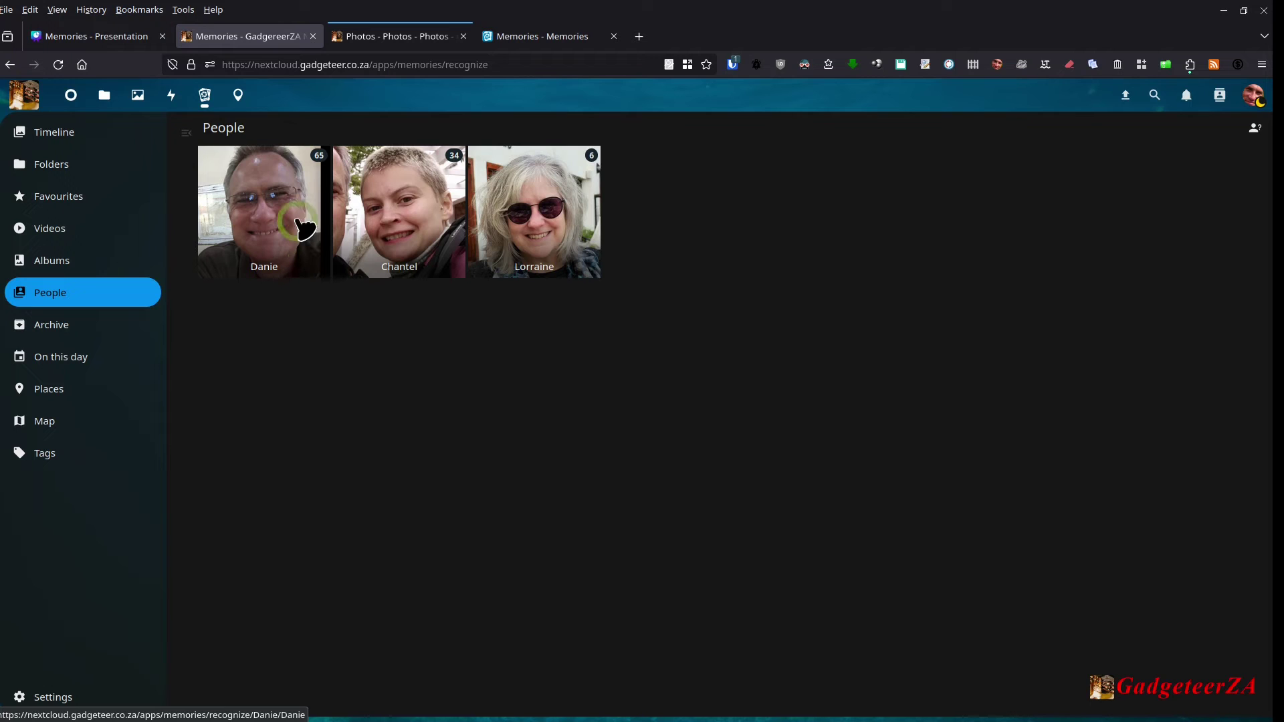
# Step: In Unassigned faces, select the 18 May 2016 photo and check its Move to person options, then cancel
pyautogui.click(1256, 133)
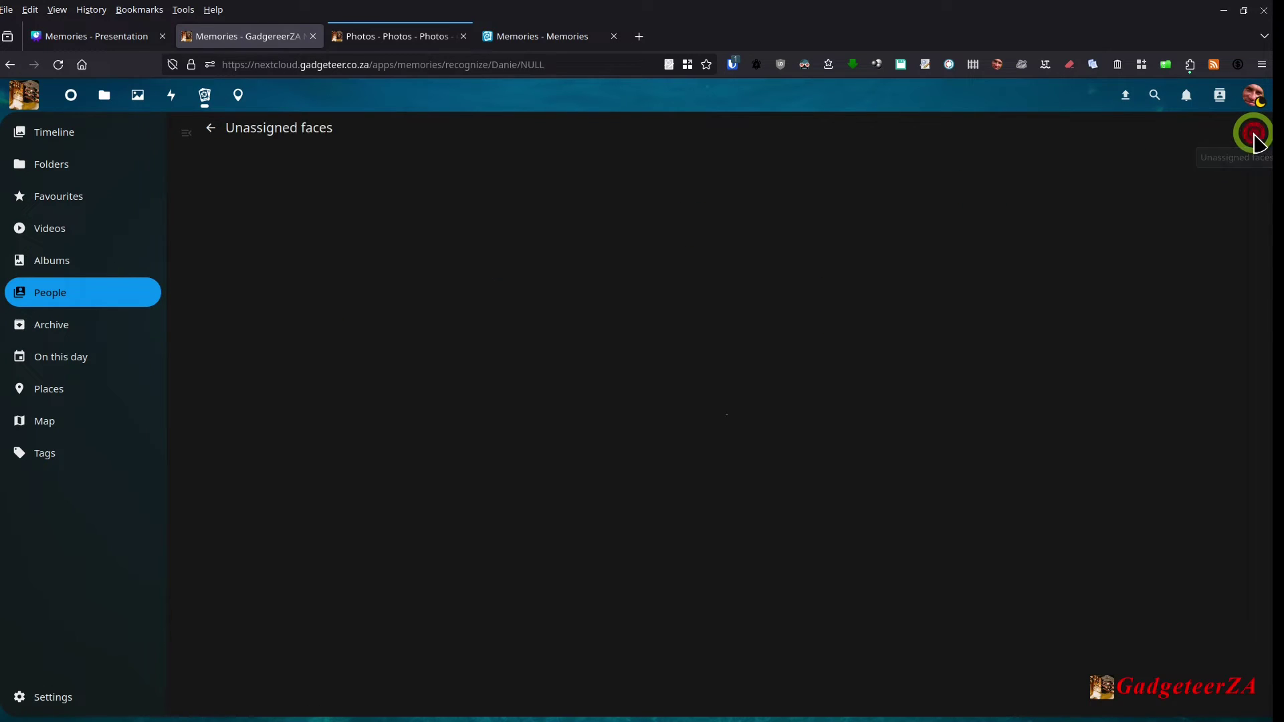
pyautogui.scroll(-6, 1104, 294)
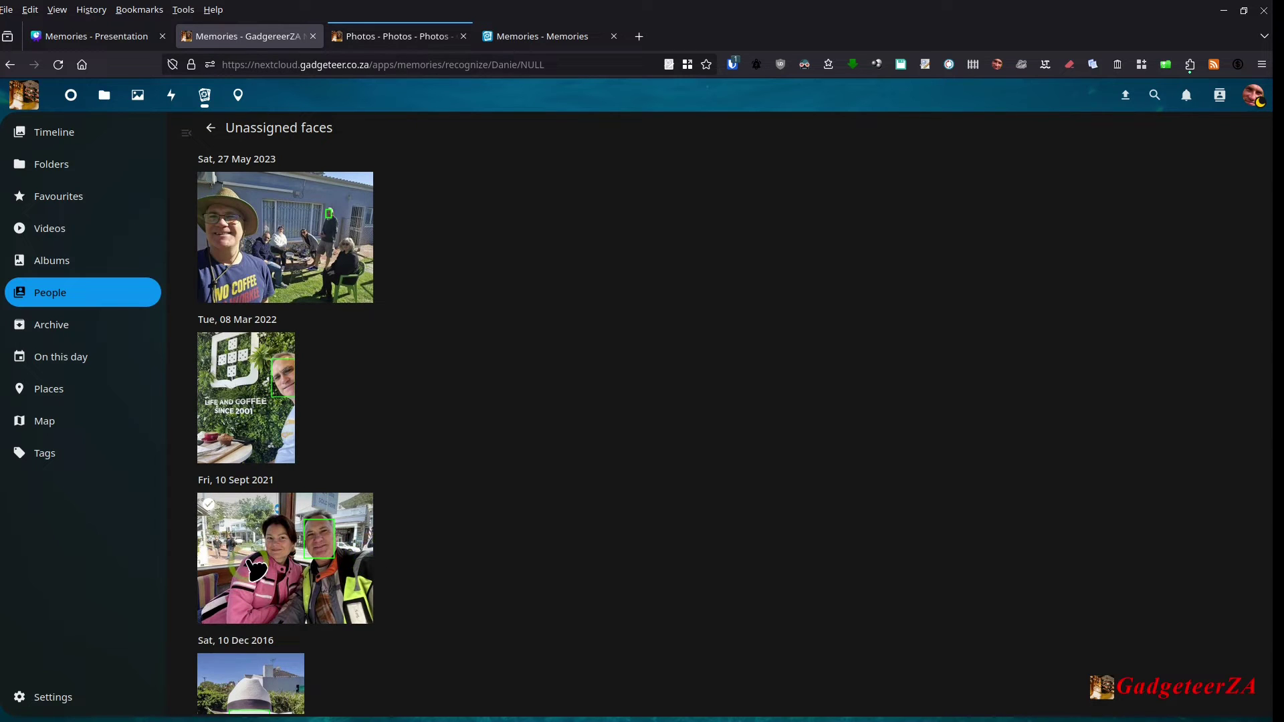
pyautogui.scroll(-3, 256, 570)
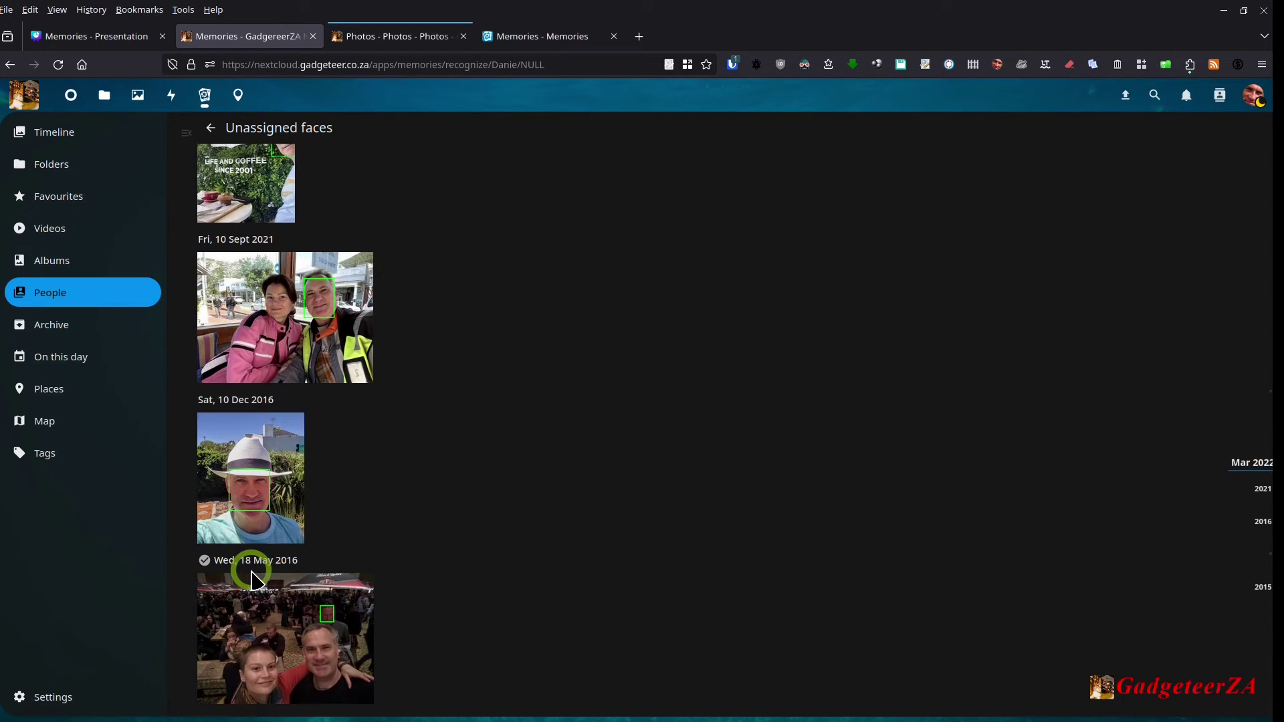
pyautogui.click(208, 584)
pyautogui.scroll(-3, 344, 524)
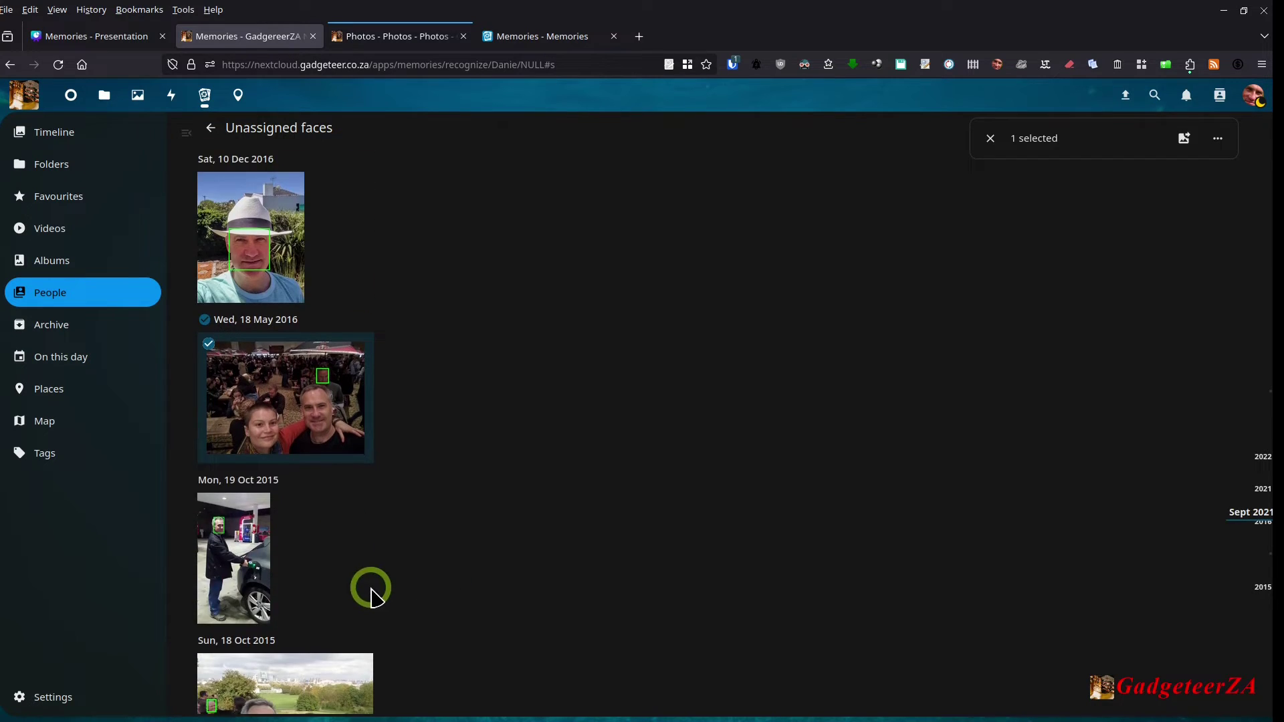
pyautogui.scroll(-2, 279, 507)
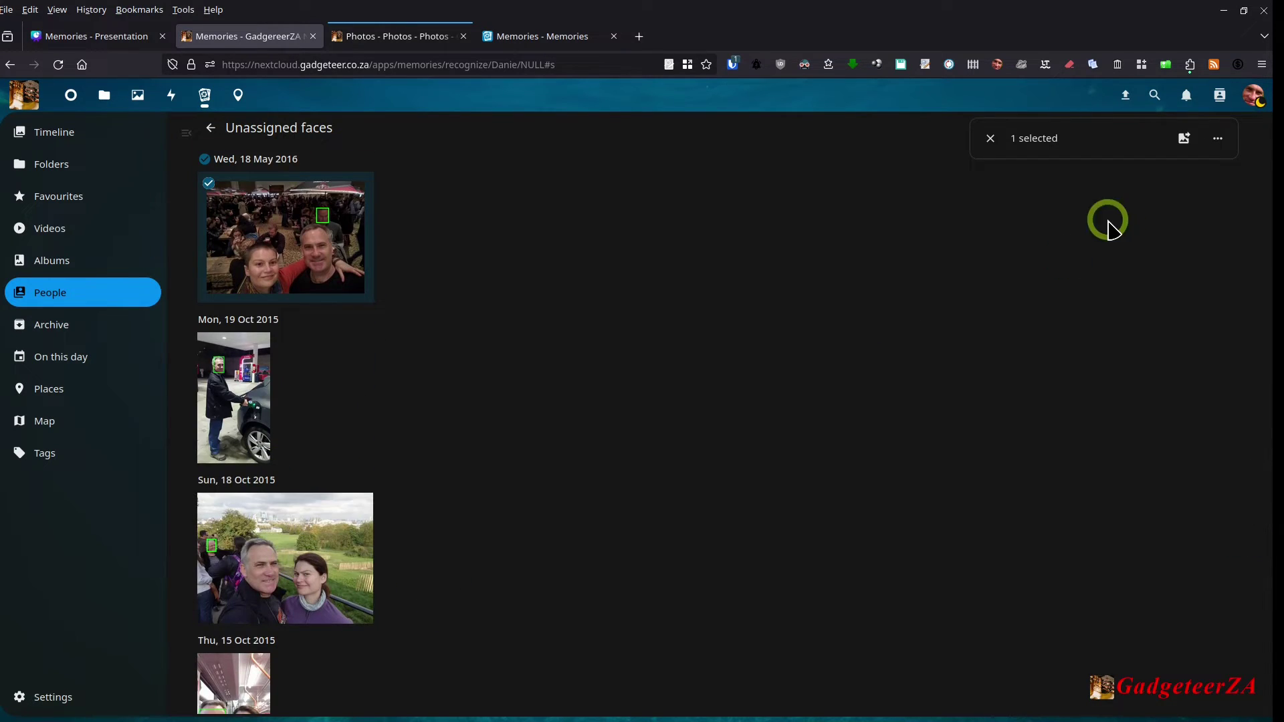
pyautogui.click(1187, 140)
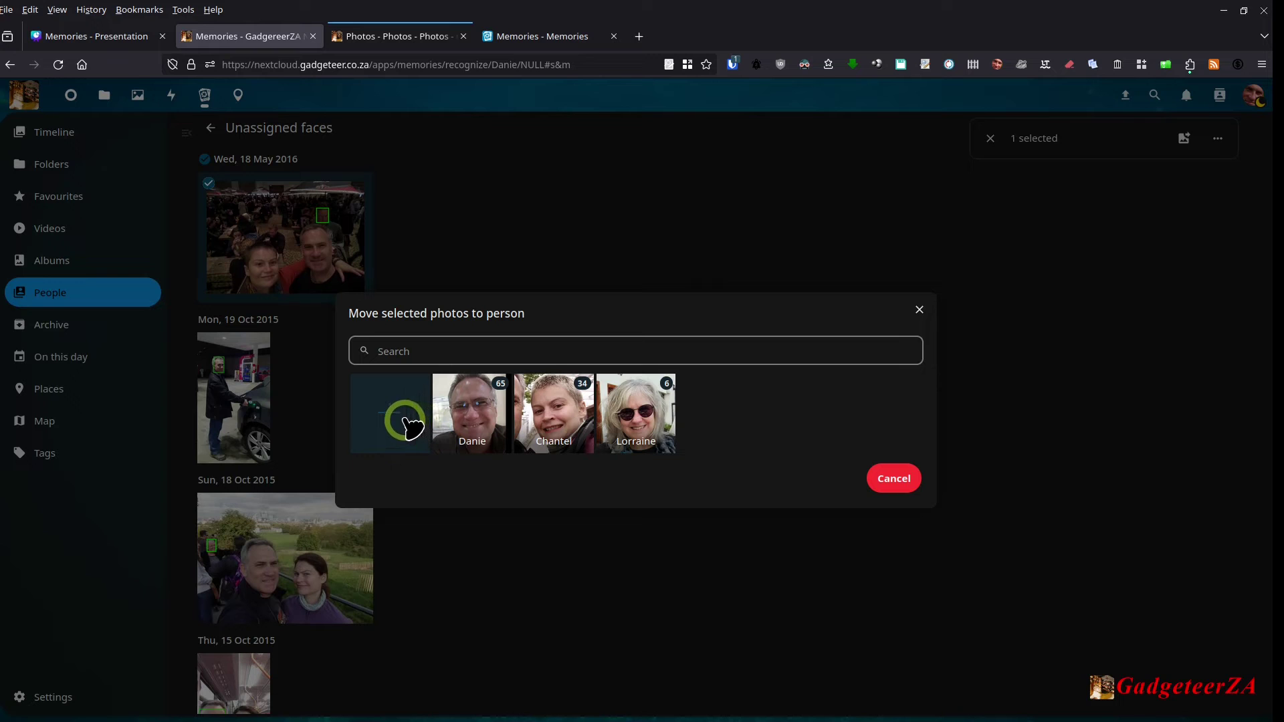
pyautogui.click(919, 310)
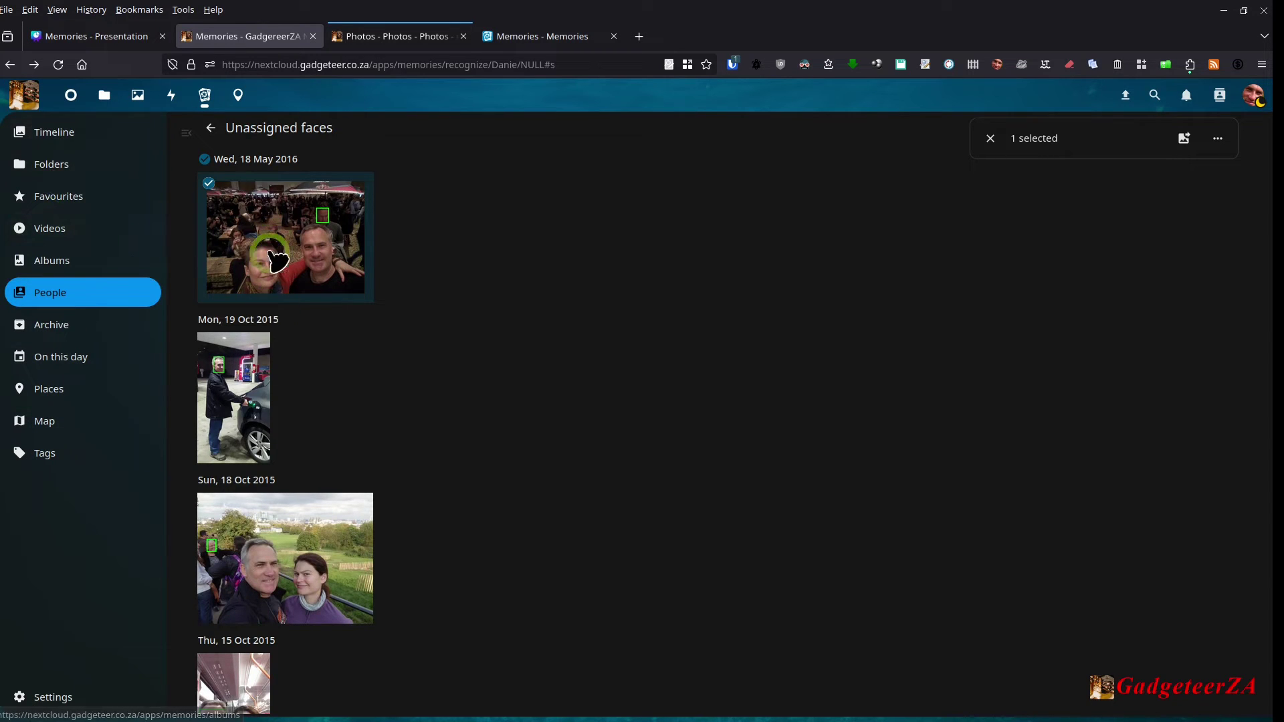
# Step: Open the Aircraft tag collection and its helicopter photo full-size
pyautogui.click(60, 291)
pyautogui.click(44, 455)
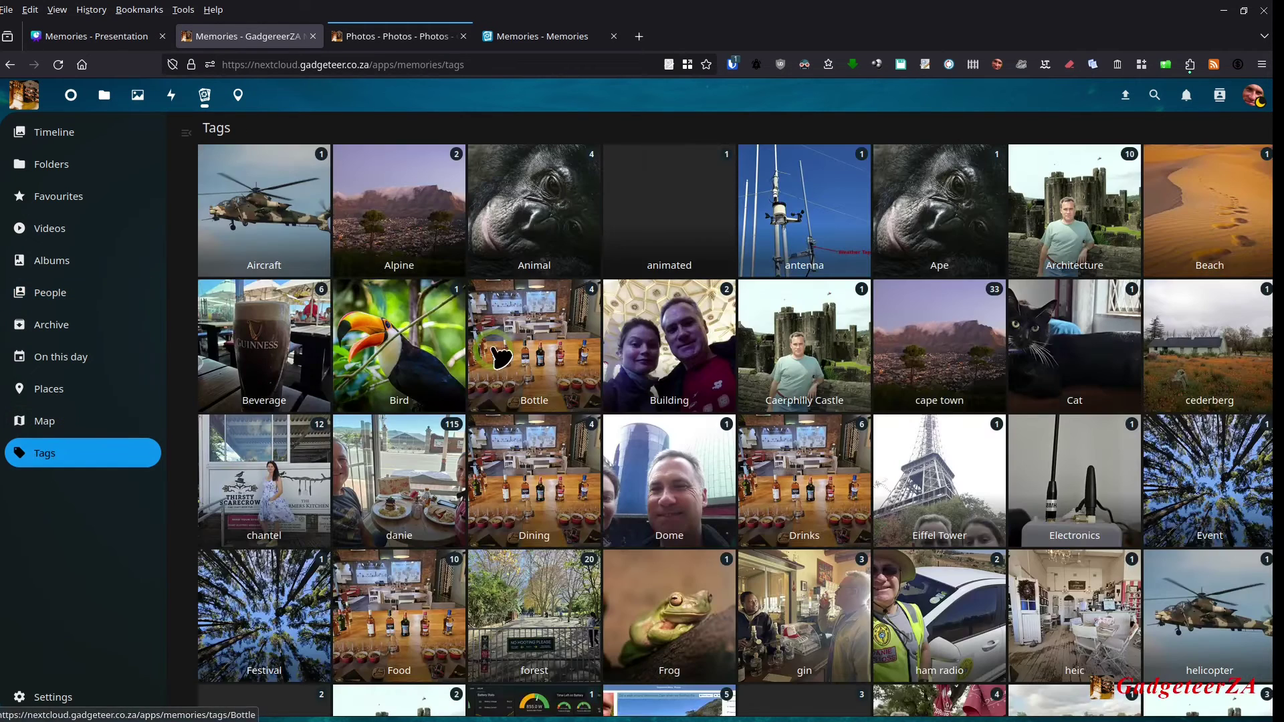
pyautogui.click(237, 220)
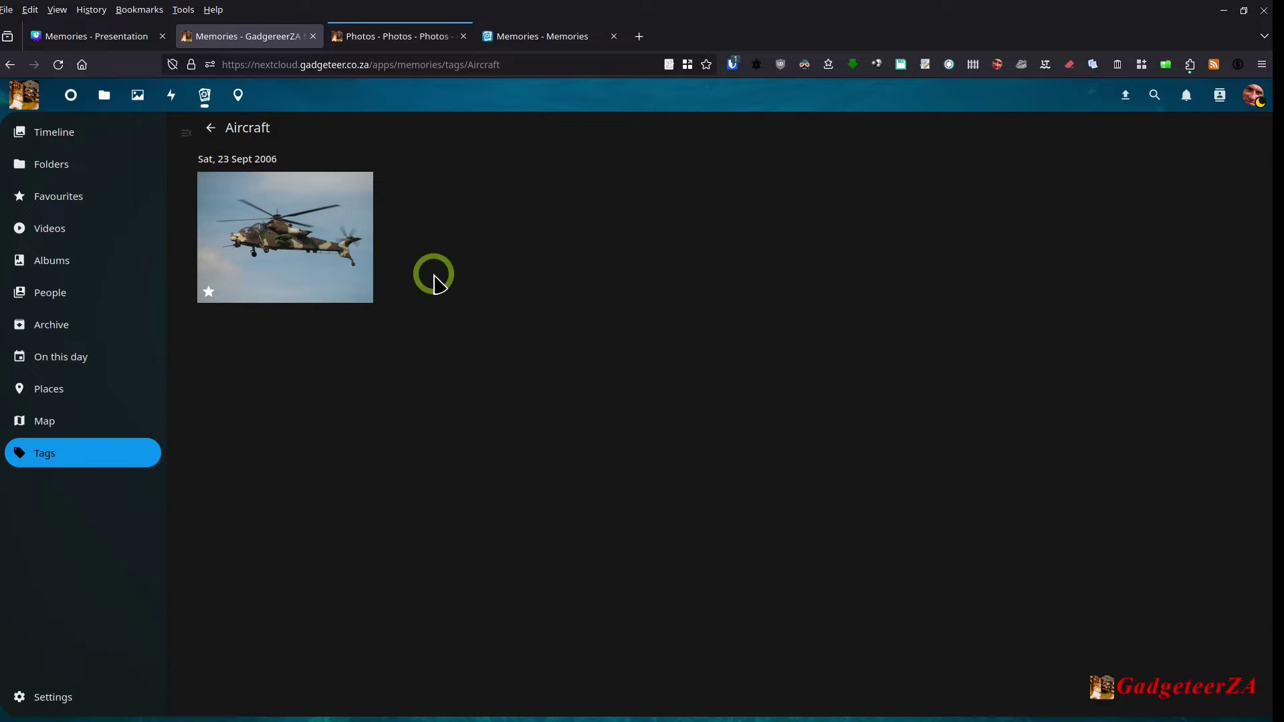
pyautogui.click(306, 250)
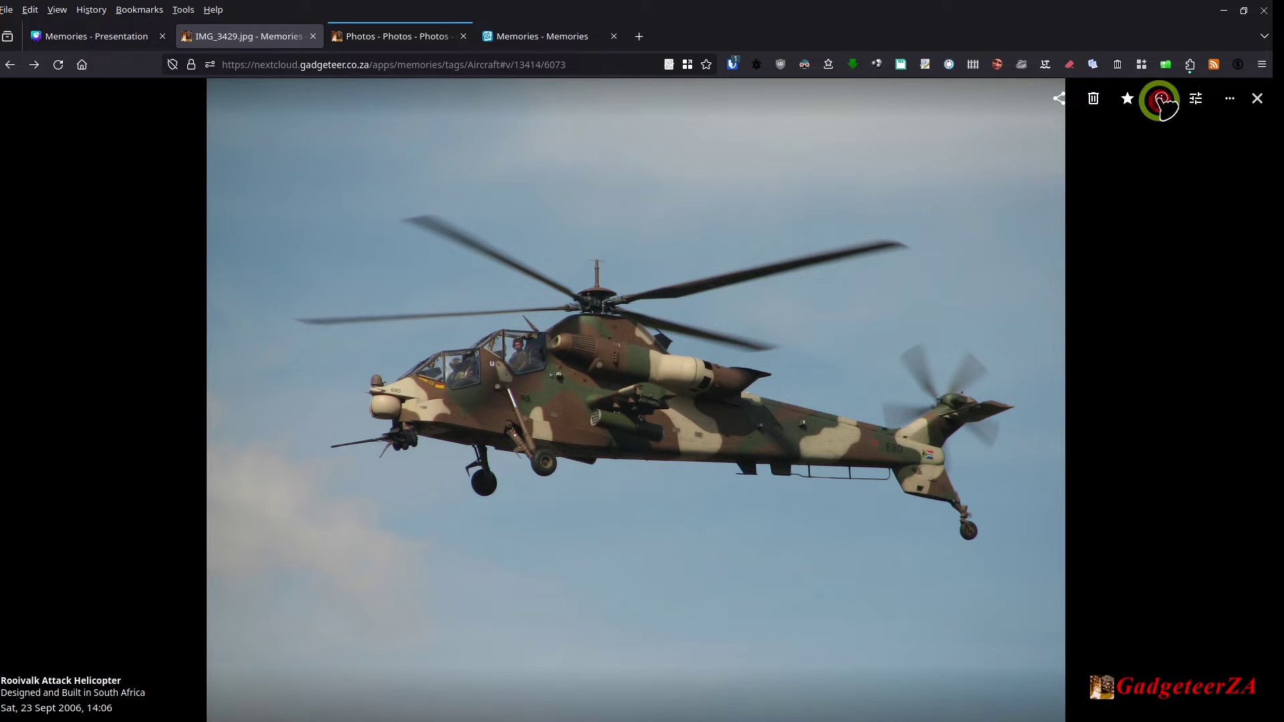
# Step: Review the helicopter photo's tags (military, south africa) and metadata, then close the viewer
pyautogui.click(1160, 100)
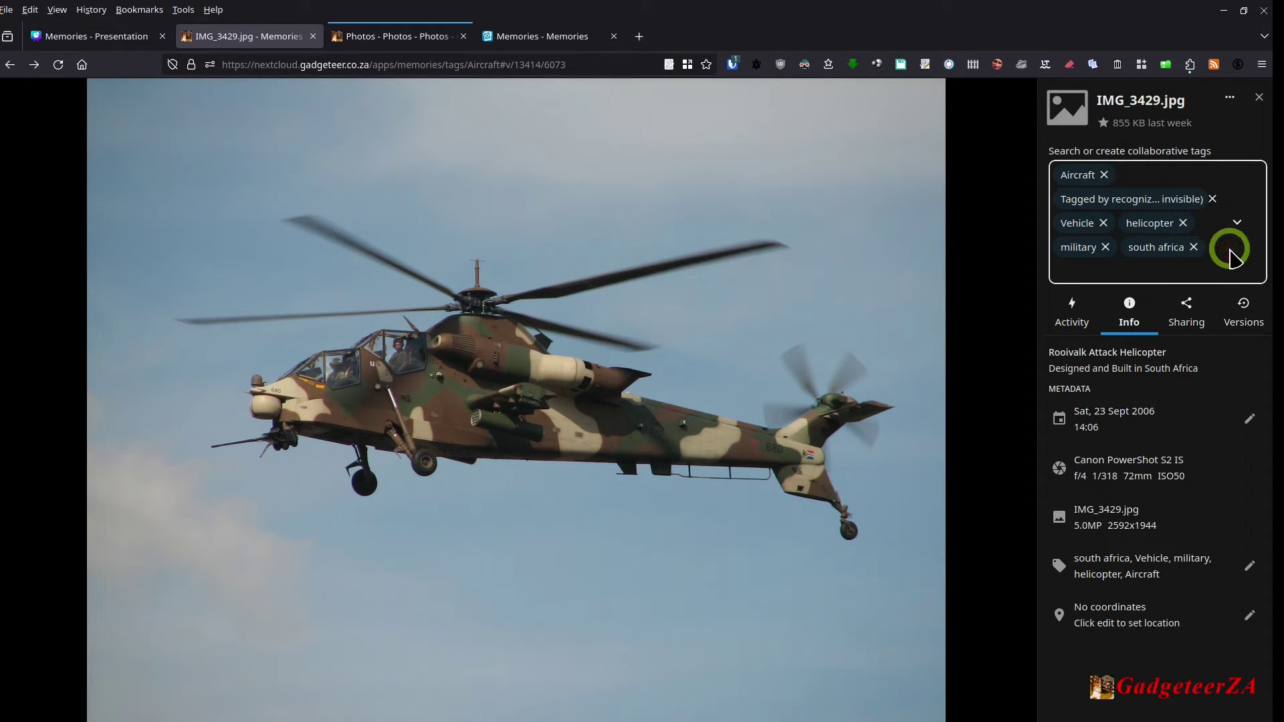
pyautogui.click(1165, 267)
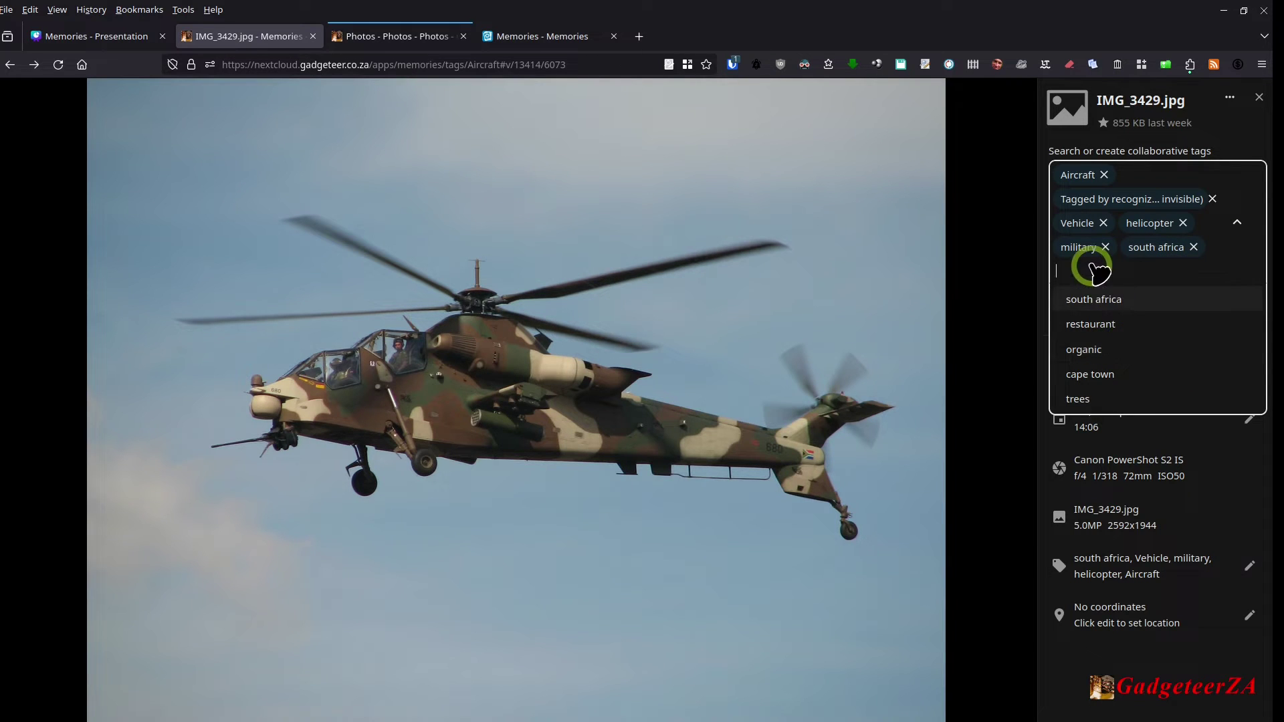
pyautogui.moveTo(1011, 151)
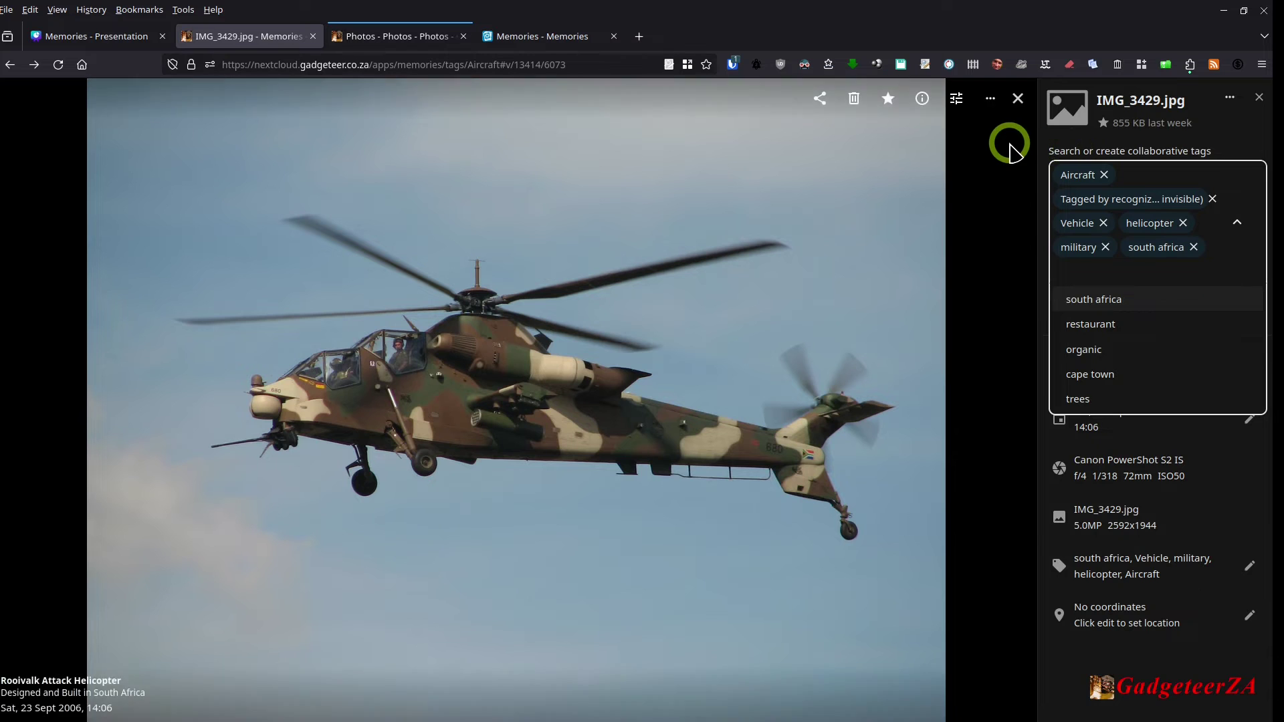
pyautogui.click(1112, 664)
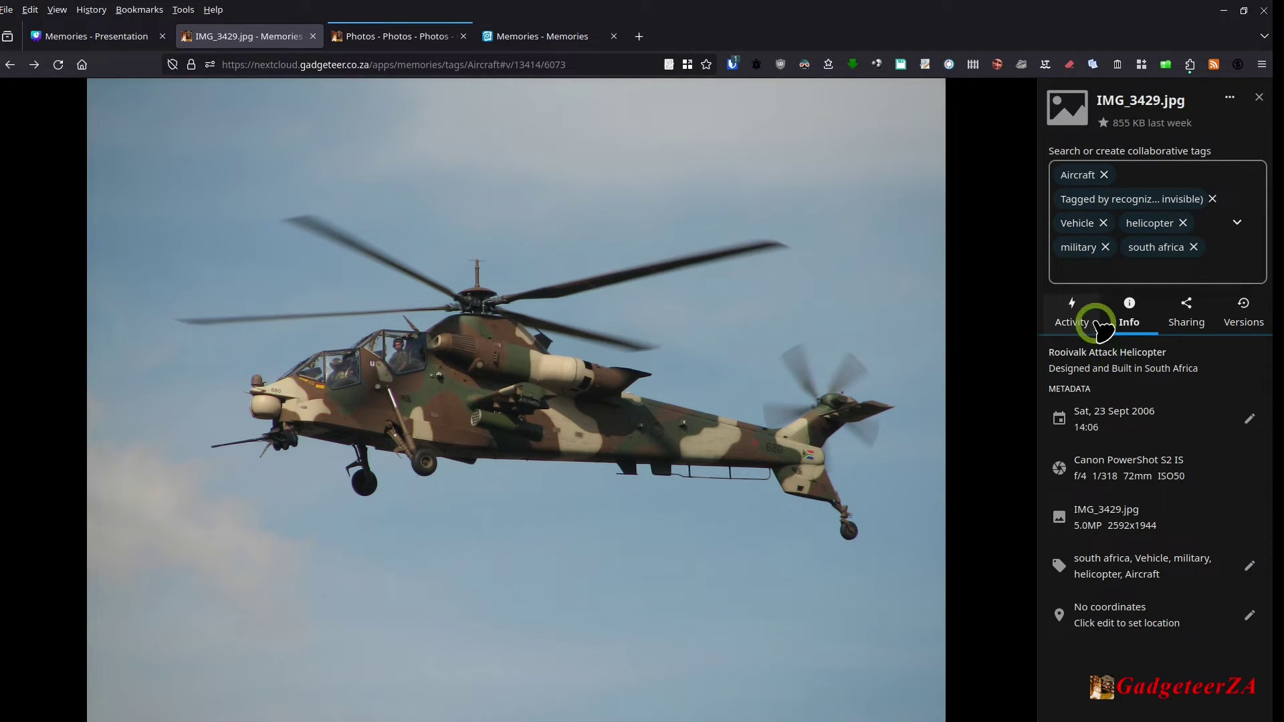
pyautogui.click(1259, 97)
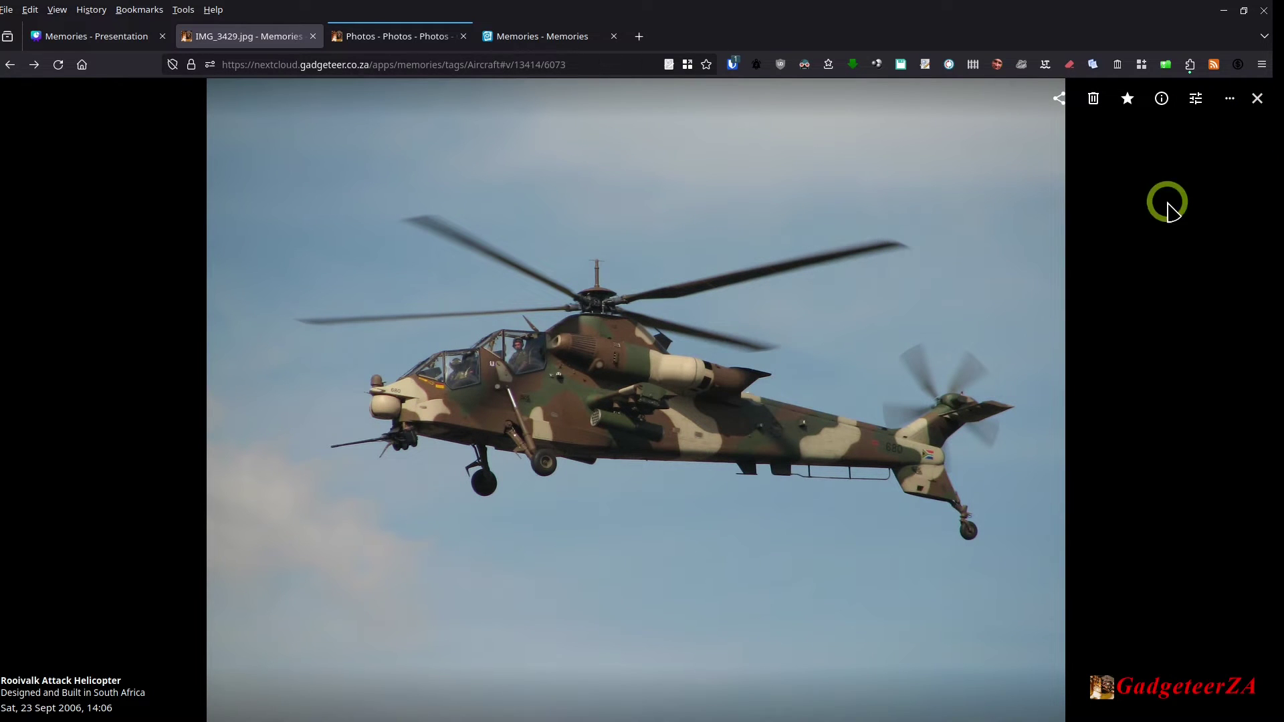
pyautogui.click(1257, 98)
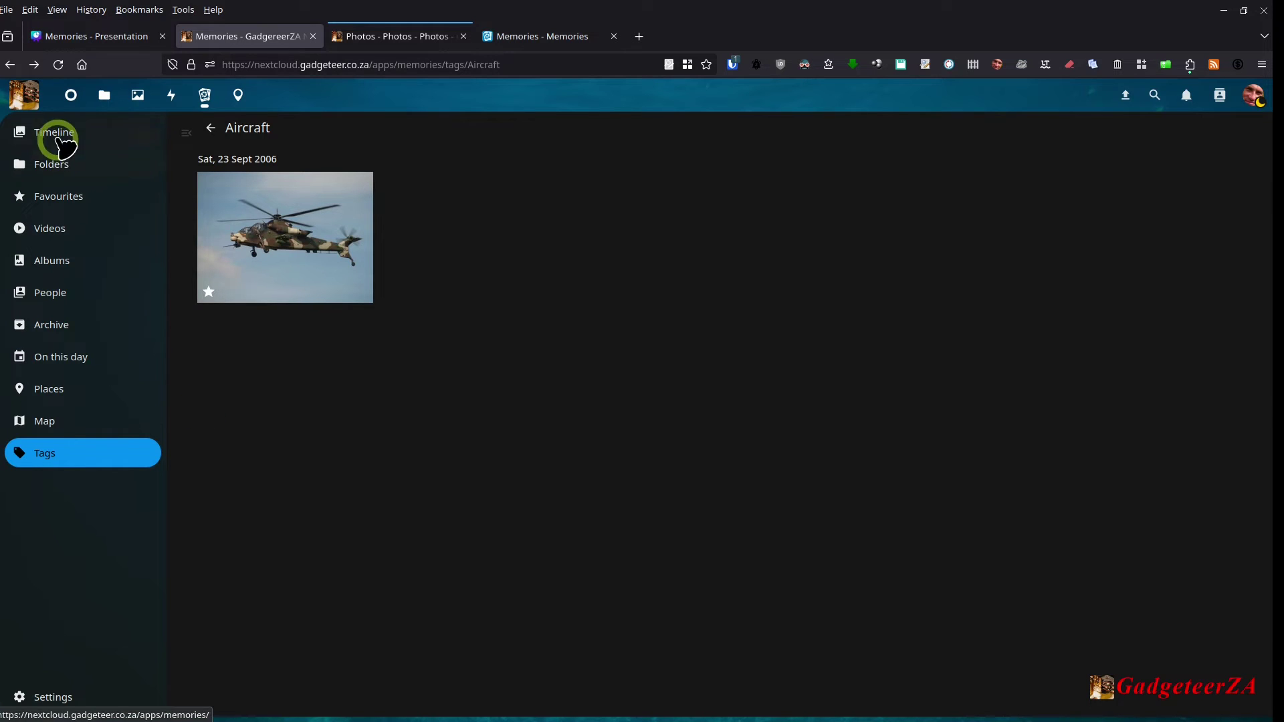
# Step: Open the 27 Feb shoes photo from the Timeline and show its Activity comments
pyautogui.click(52, 262)
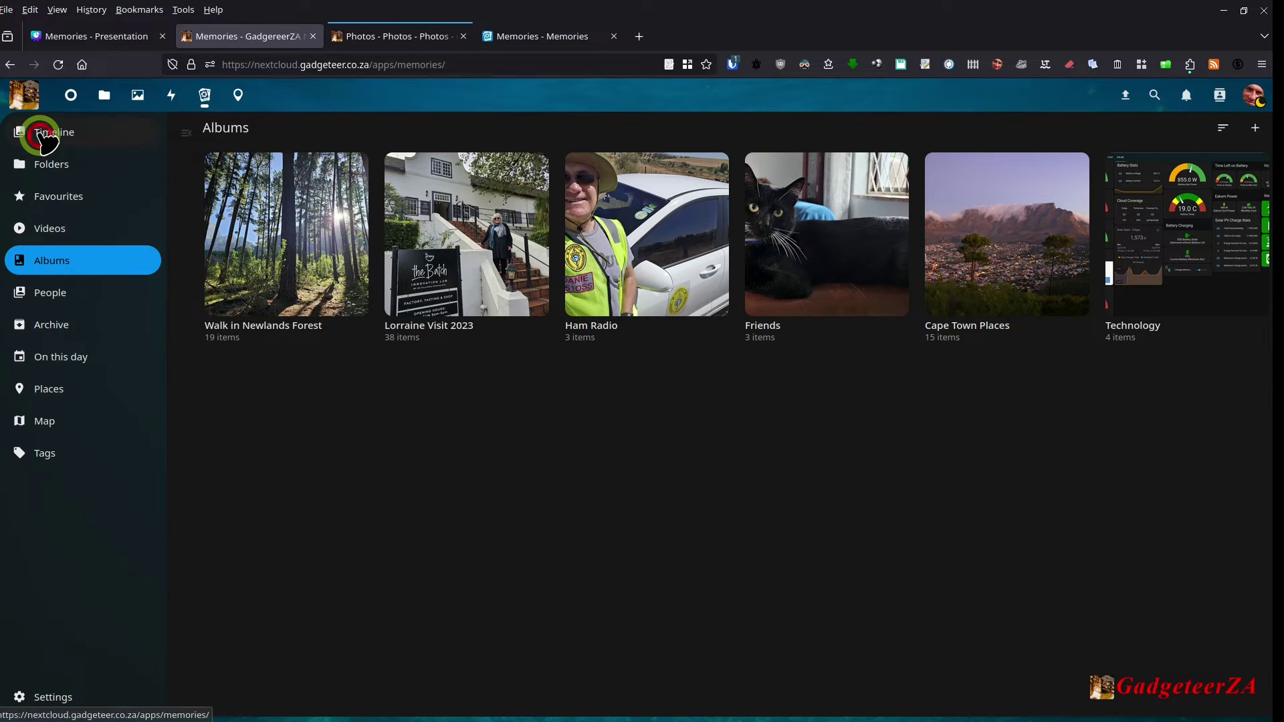
pyautogui.click(29, 132)
pyautogui.scroll(-6, 455, 408)
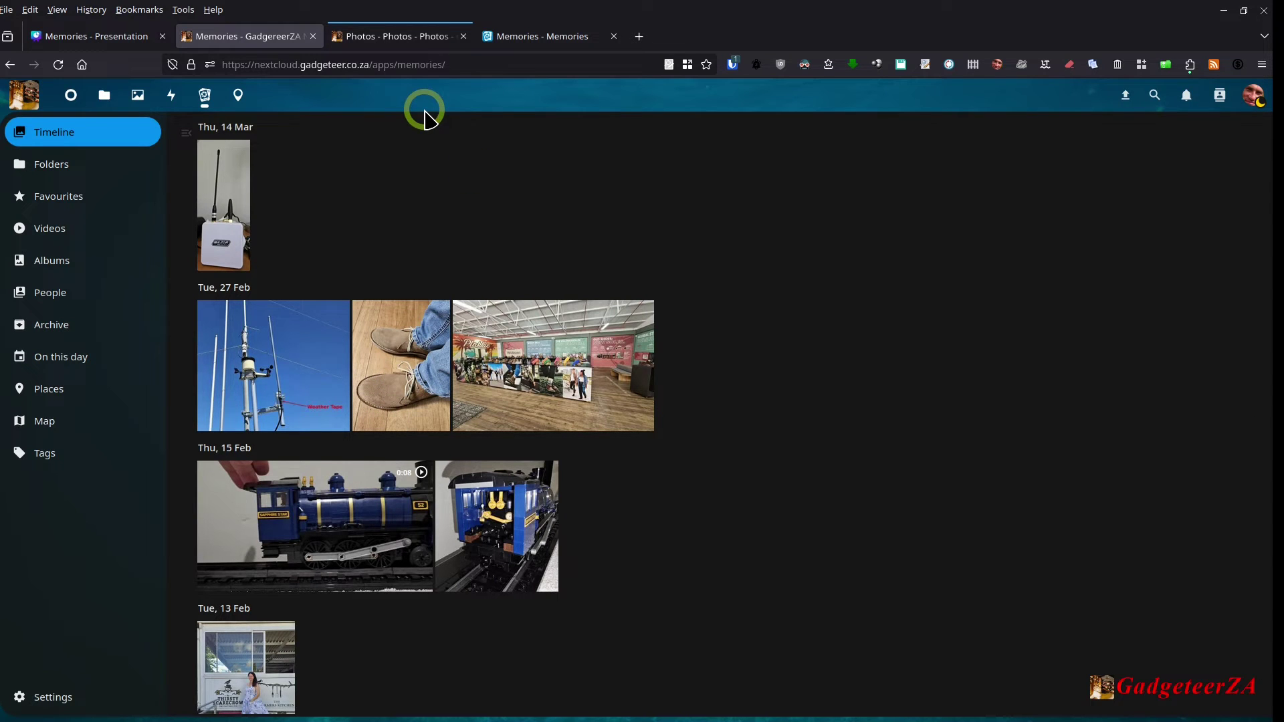
pyautogui.click(388, 361)
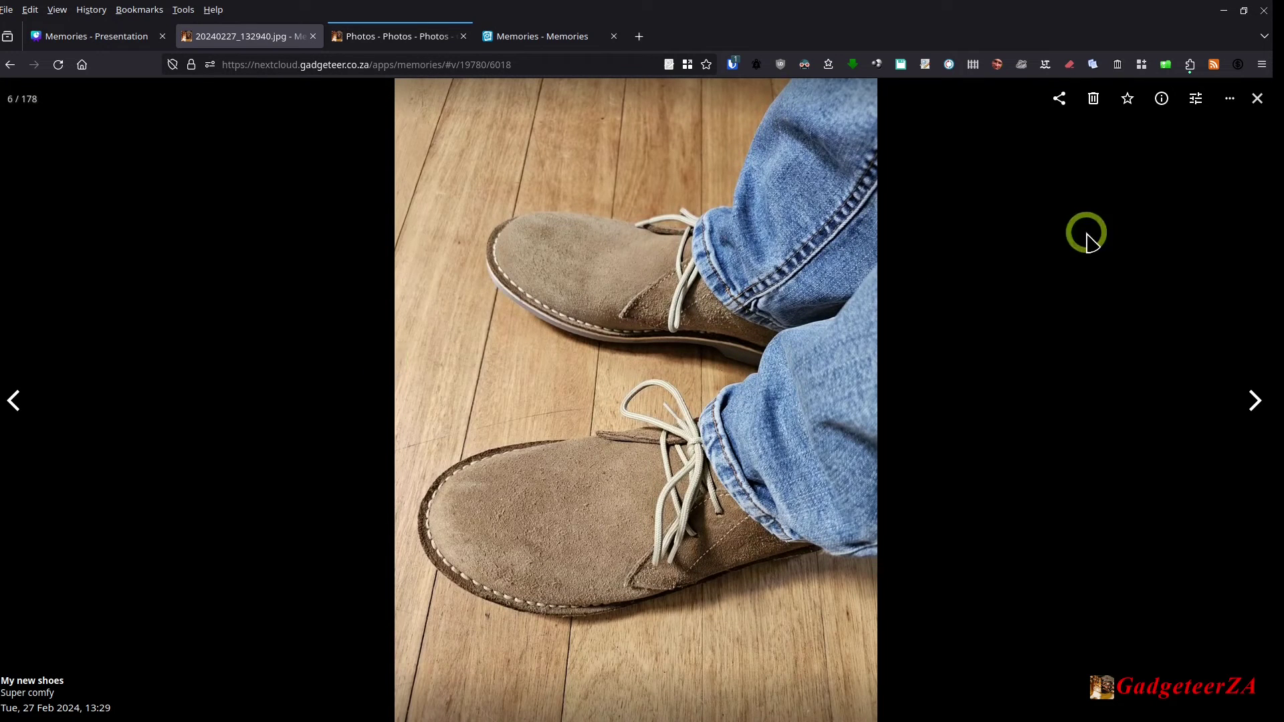
pyautogui.click(1161, 99)
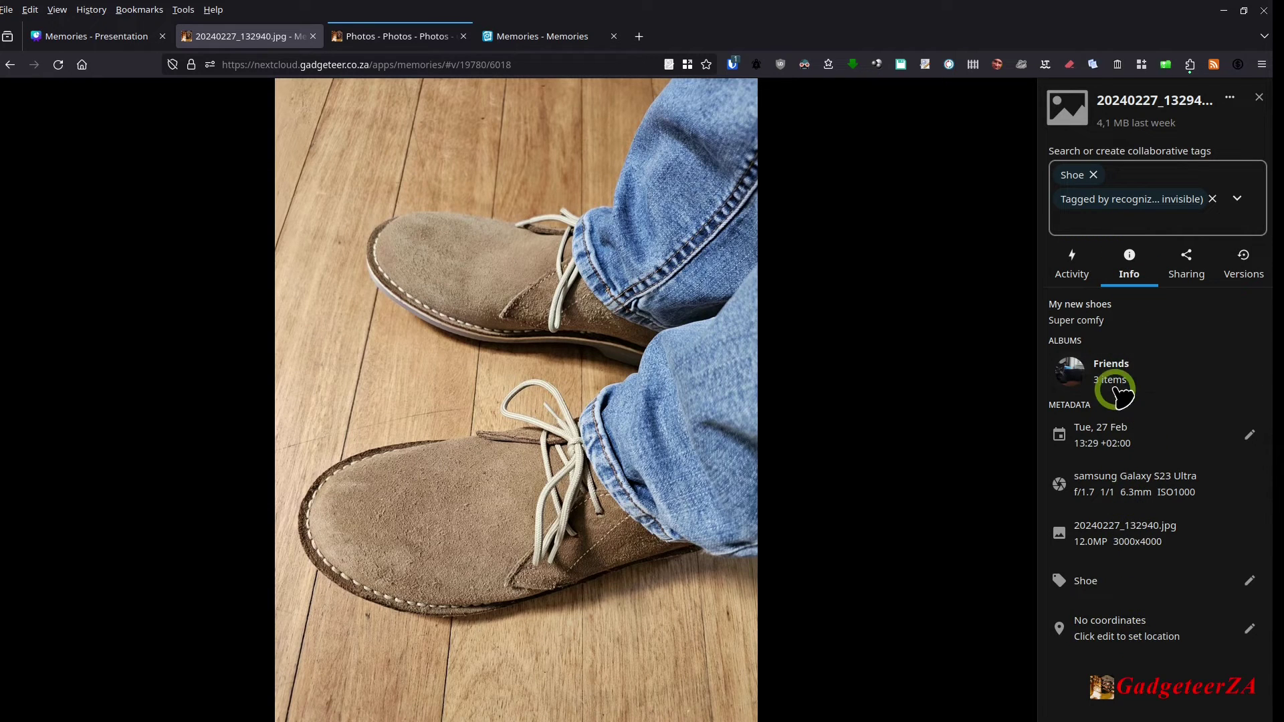
pyautogui.click(1084, 275)
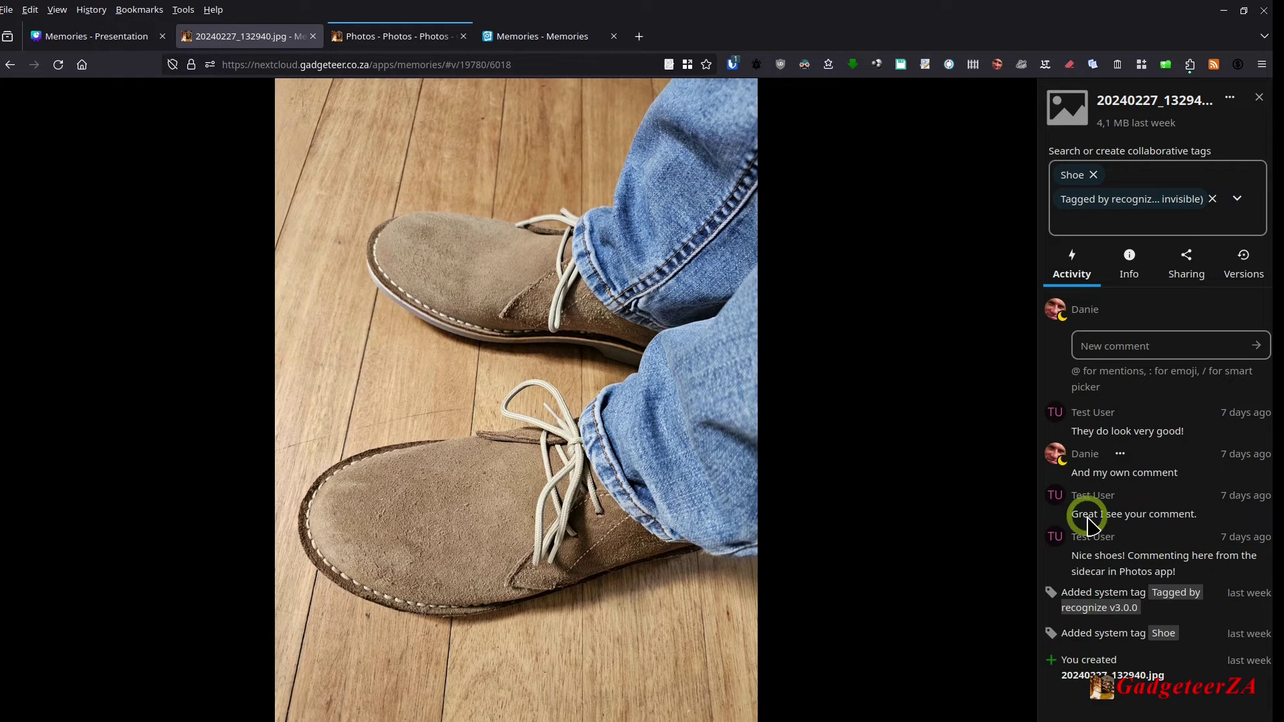
# Step: Check the next photo's activity, then return to the shoes photo's comments
pyautogui.click(1014, 402)
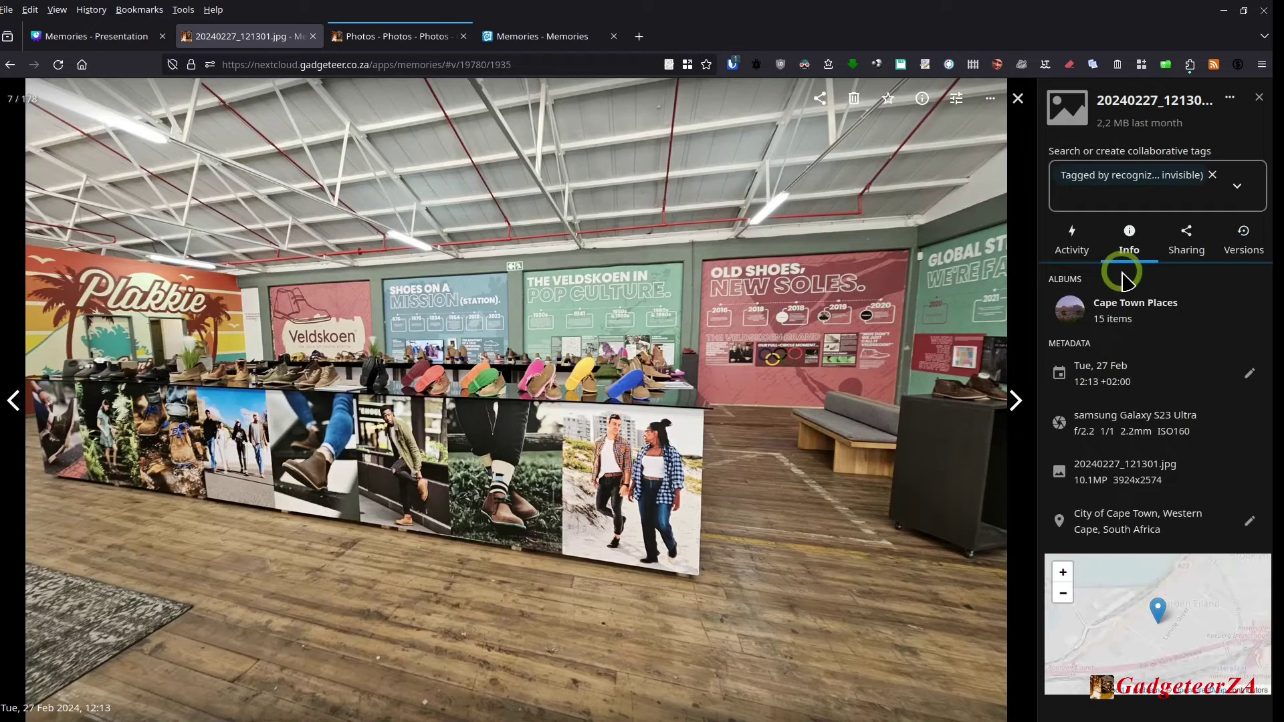
pyautogui.click(1072, 244)
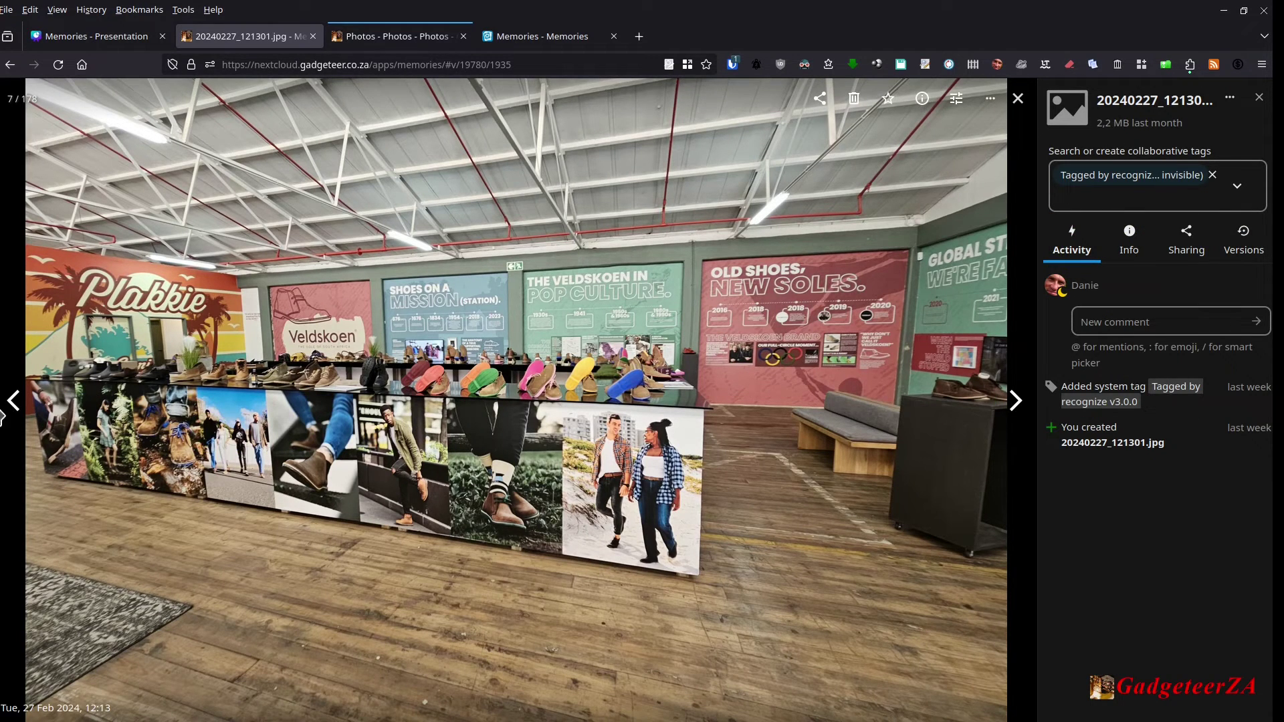
pyautogui.click(16, 401)
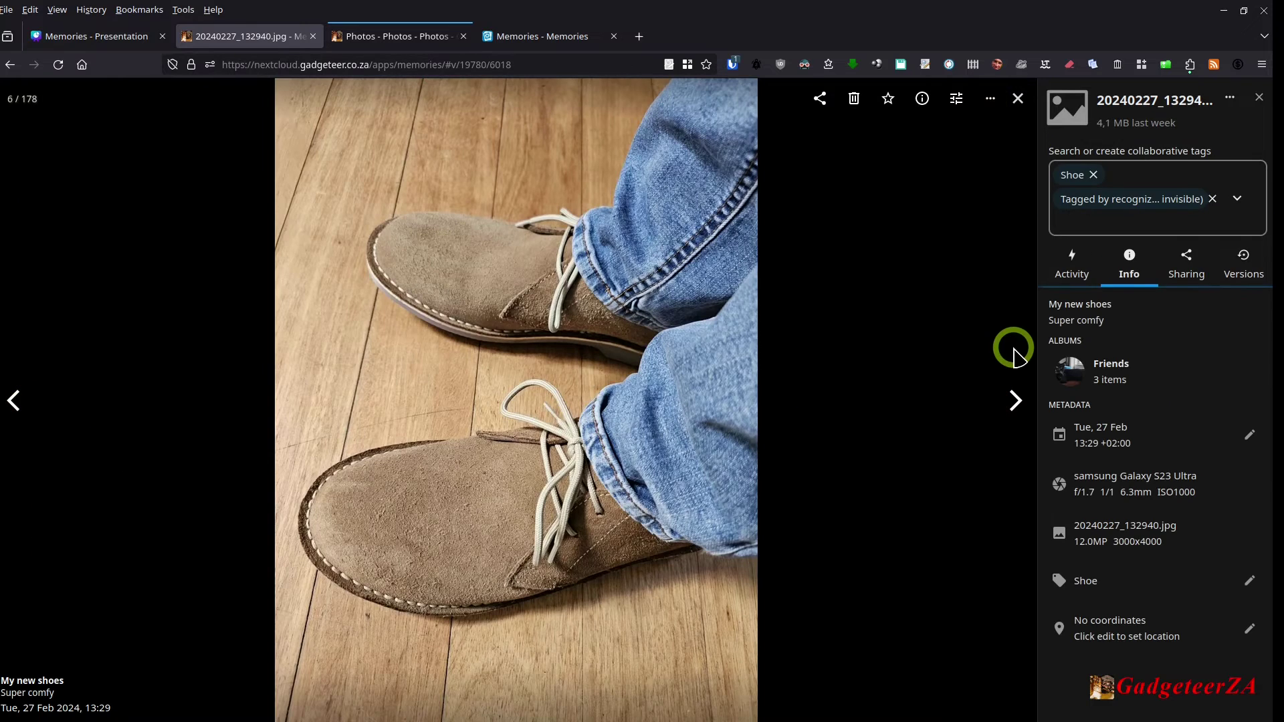
pyautogui.click(1079, 271)
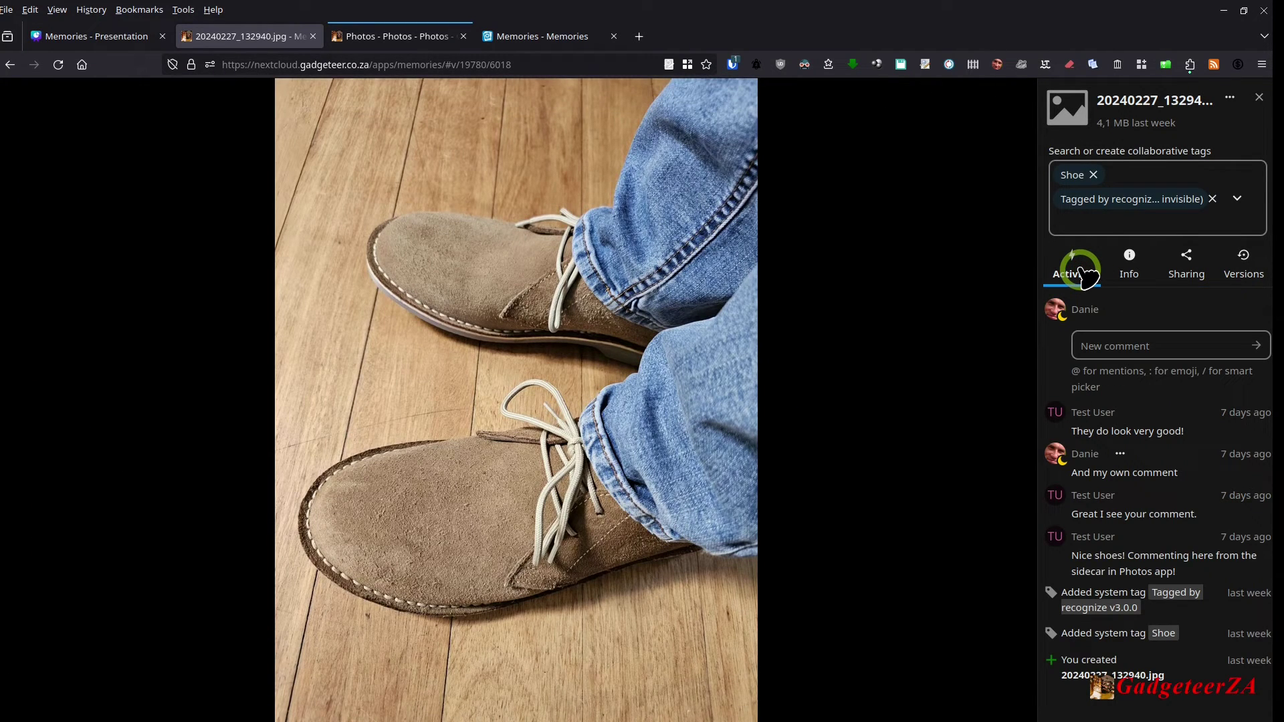
# Step: Post the comment 'Very brown shoes!!!!!!' on the shoes photo
pyautogui.moveTo(980, 345)
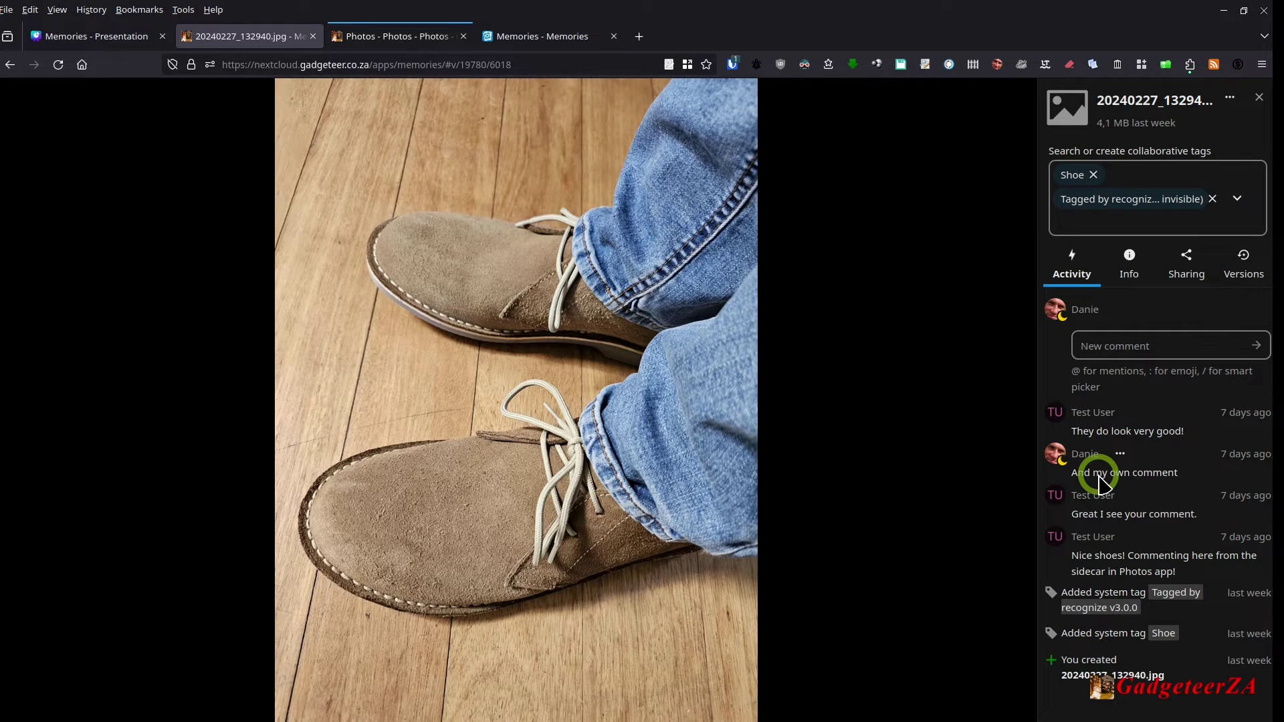
pyautogui.click(1130, 347)
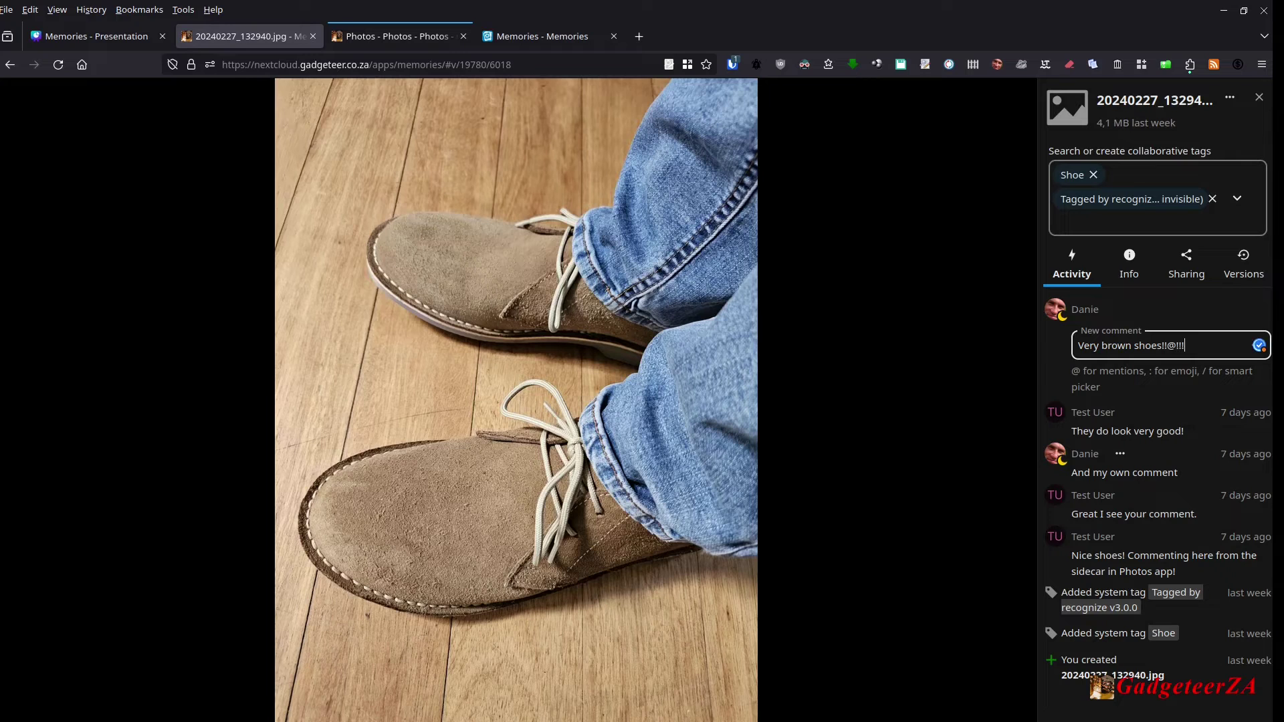
pyautogui.hotkey('alt', 'f')
pyautogui.press('Escape')
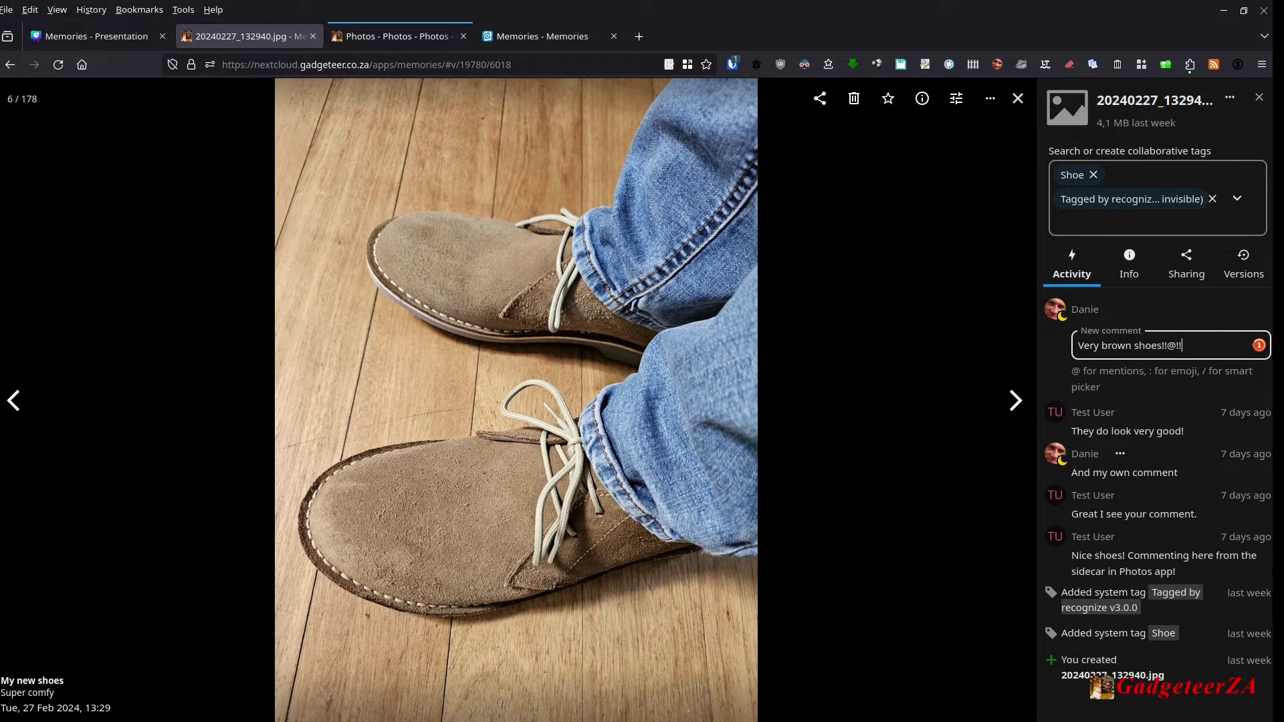
pyautogui.press('BackSpace')
pyautogui.press('BackSpace')
pyautogui.press('BackSpace')
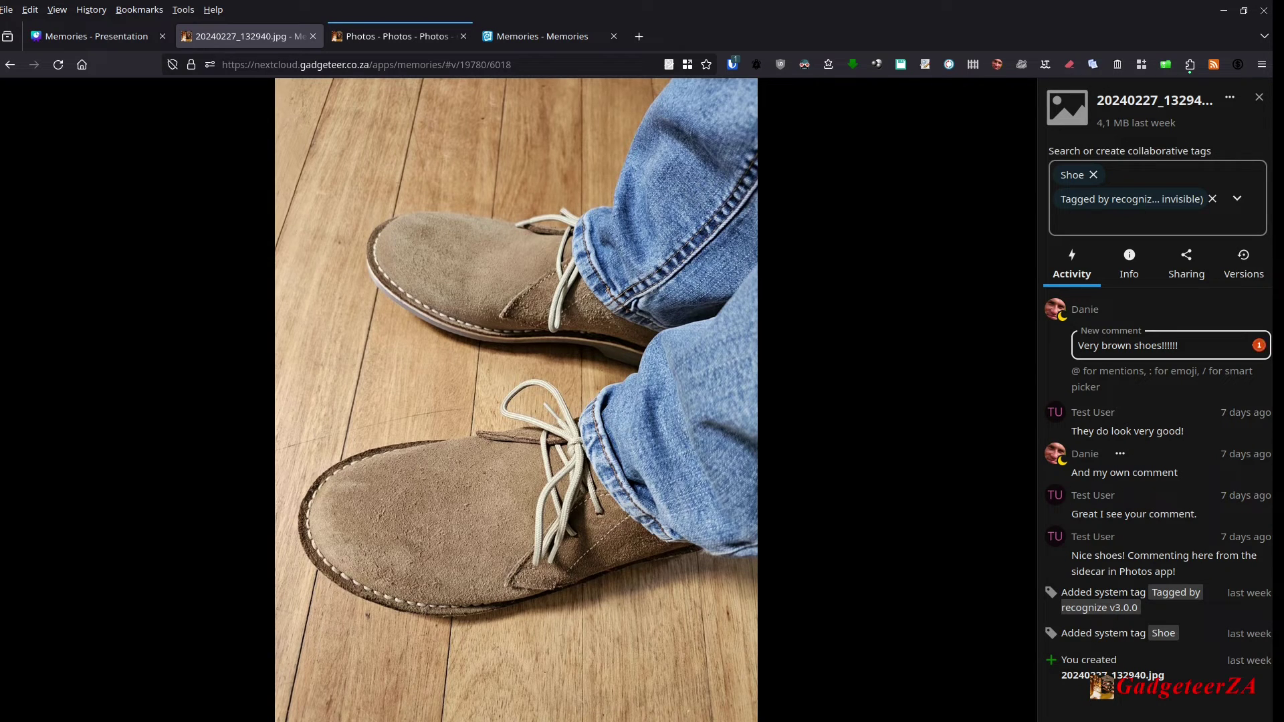
pyautogui.press('Return')
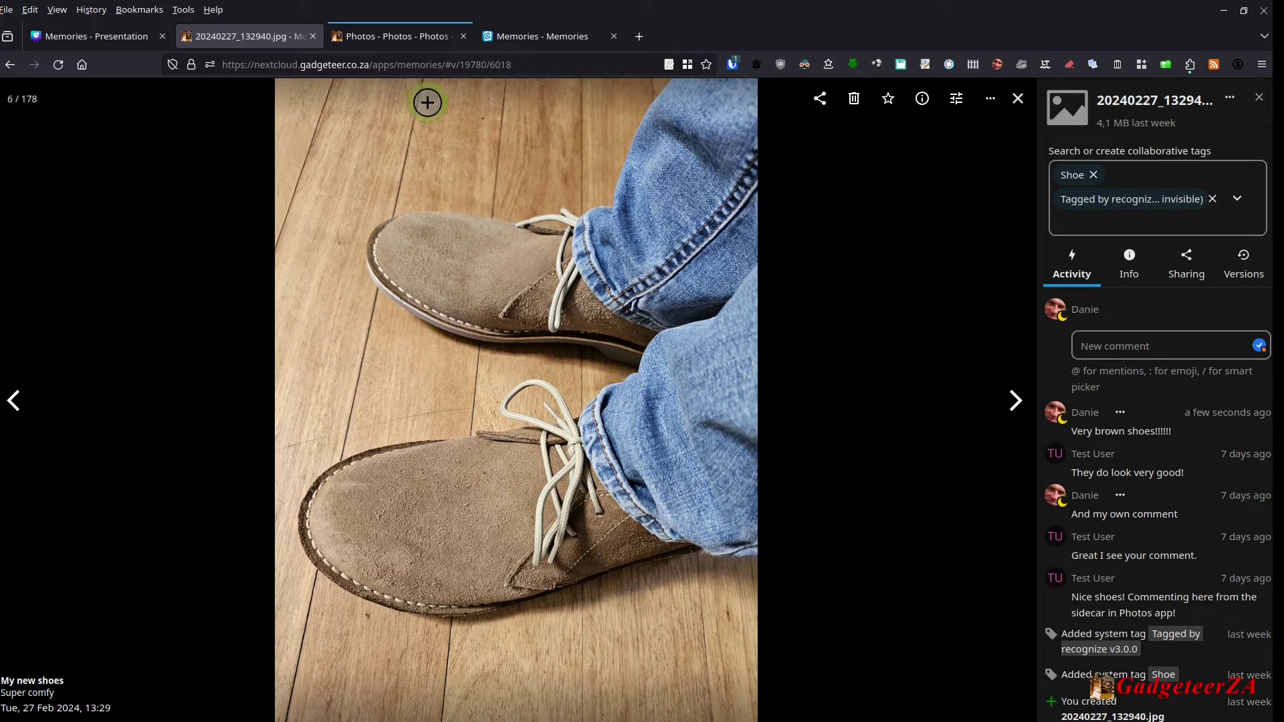
# Step: Close the shoe photo viewer and return to the Memories timeline
pyautogui.click(411, 41)
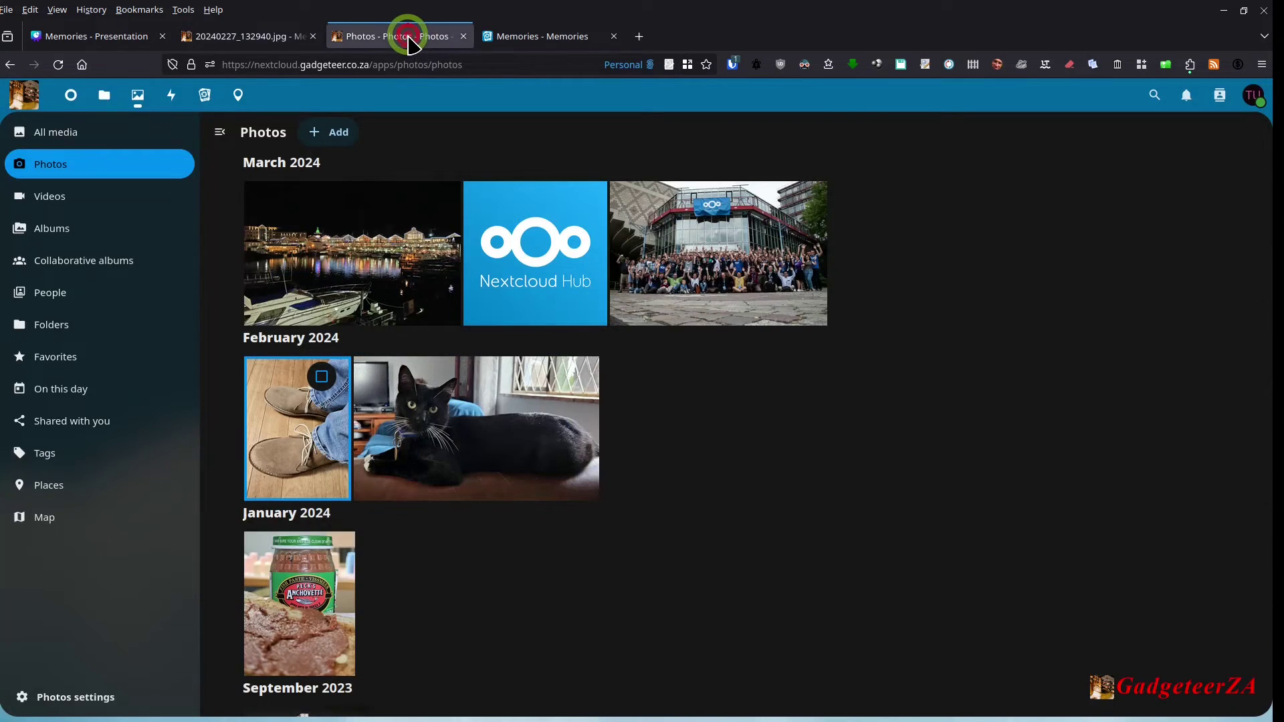
pyautogui.click(223, 36)
pyautogui.click(1259, 98)
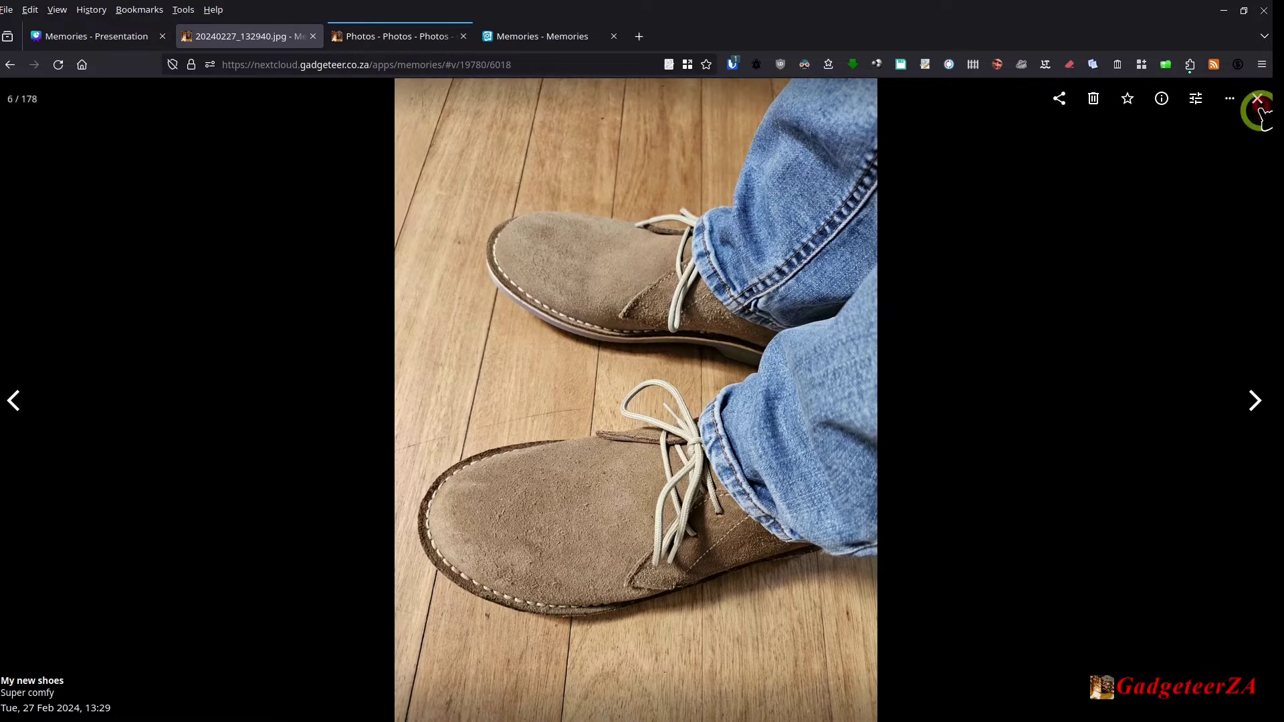
pyautogui.click(1263, 100)
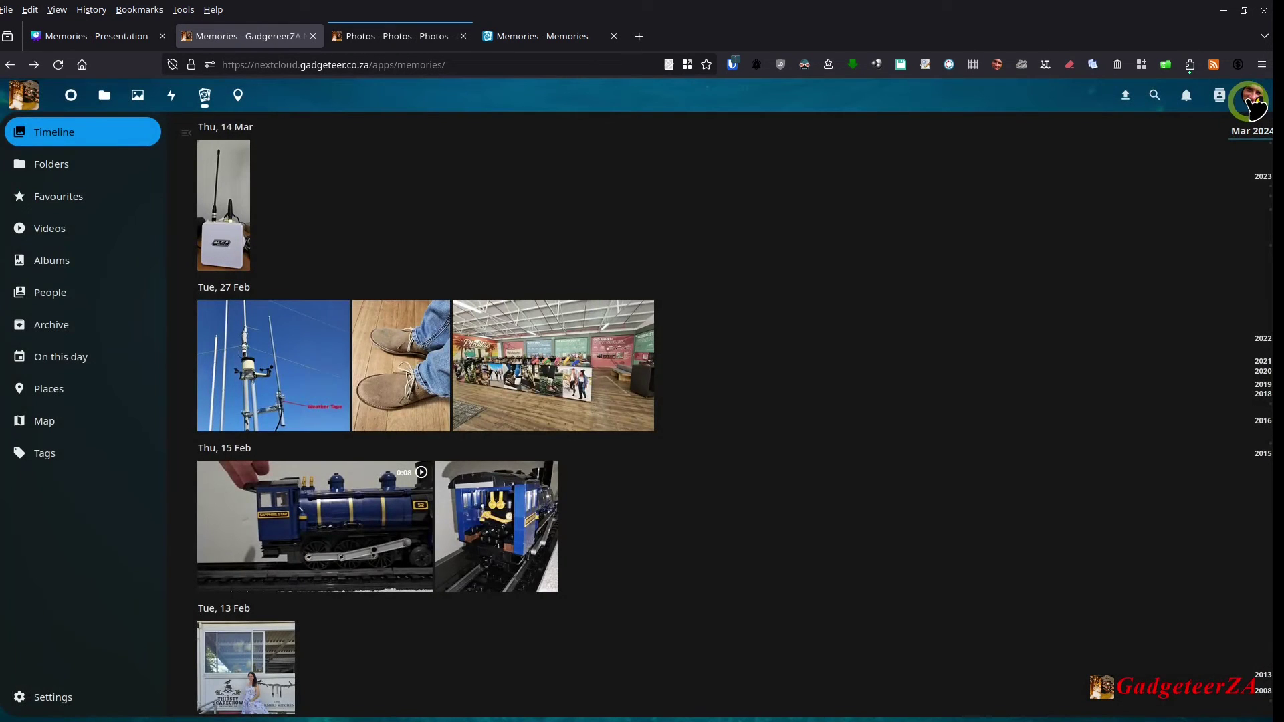
# Step: Switch to the other Memories tab and show the Folders view with Friends and Photos
pyautogui.hotkey('ctrl', 'Tab')
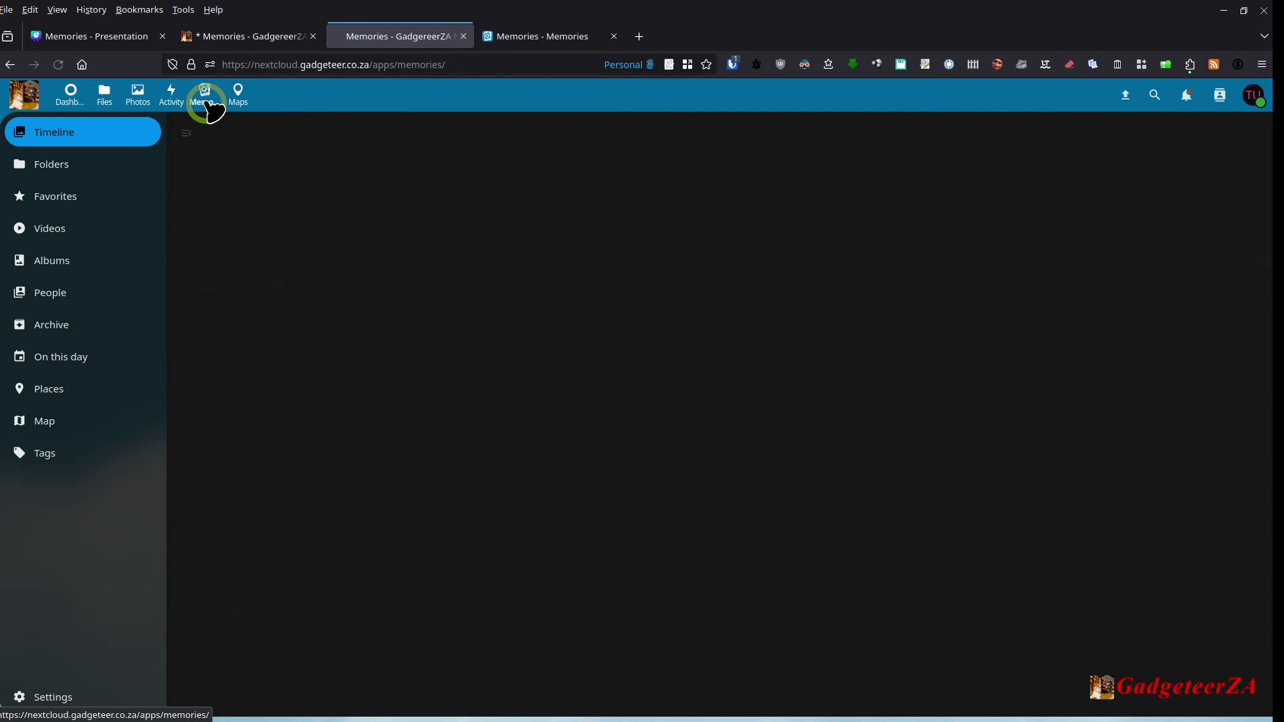
pyautogui.click(1253, 95)
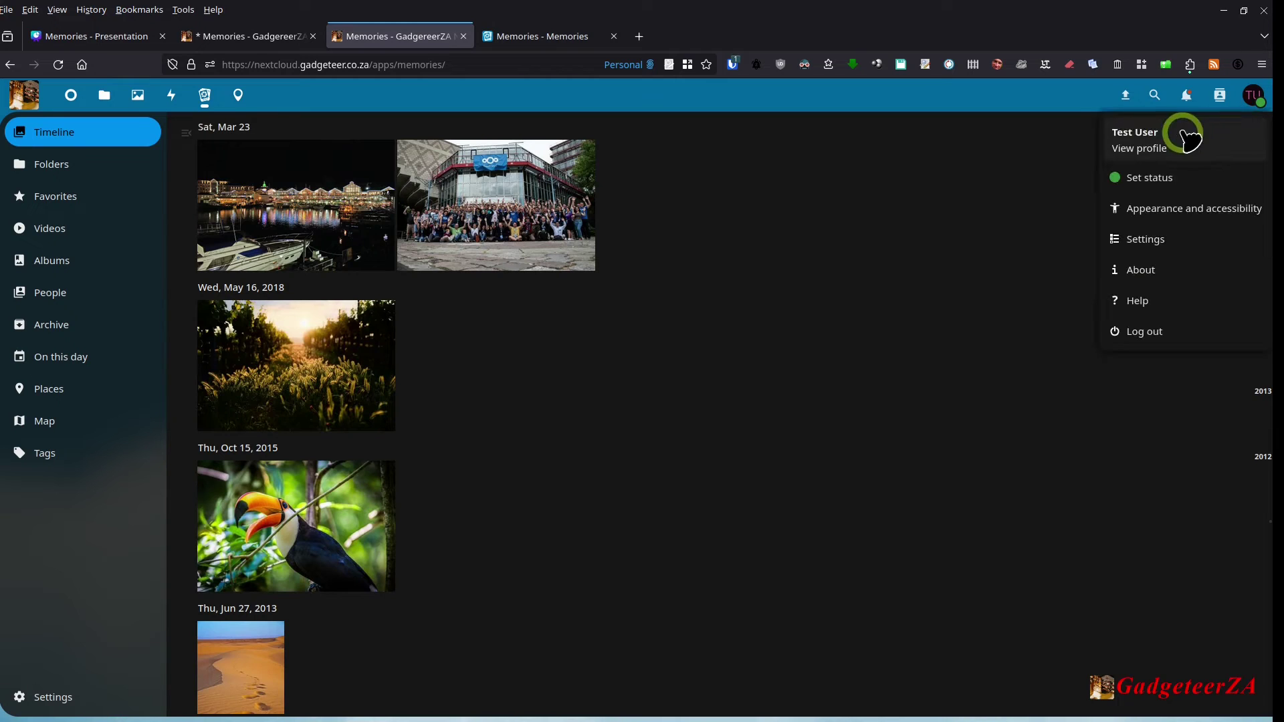
pyautogui.click(925, 104)
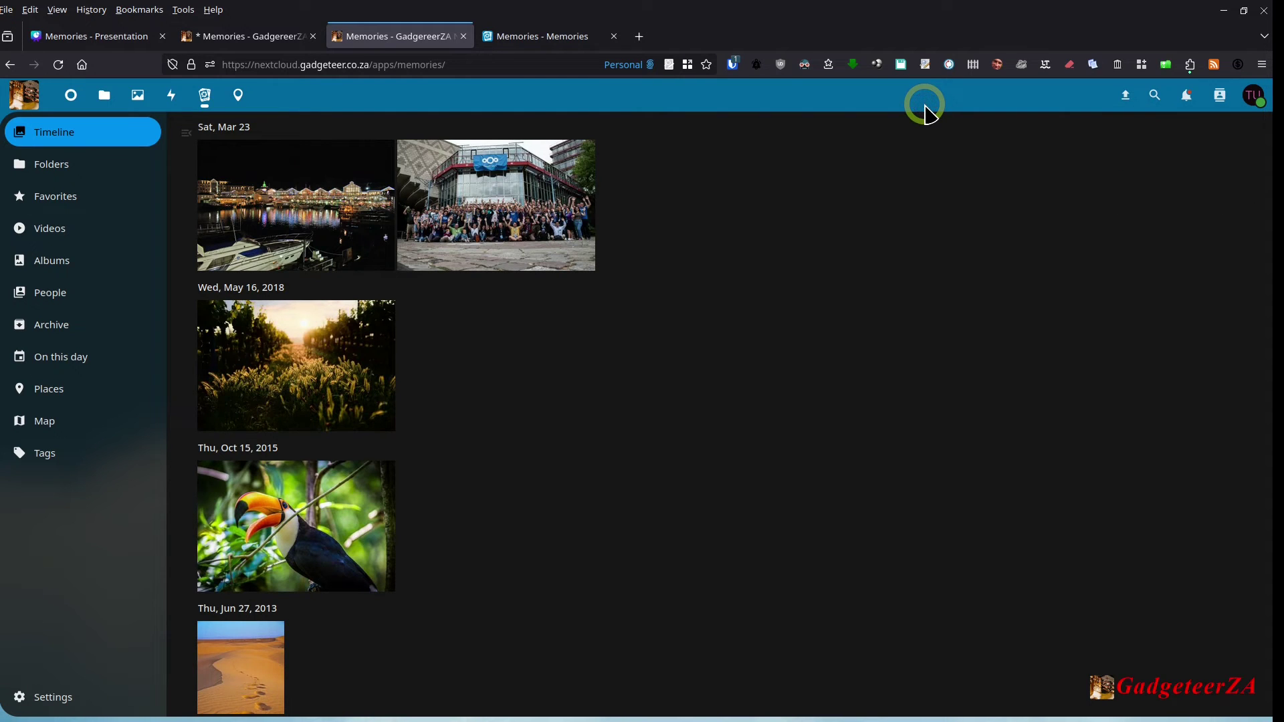
pyautogui.scroll(-5, 565, 472)
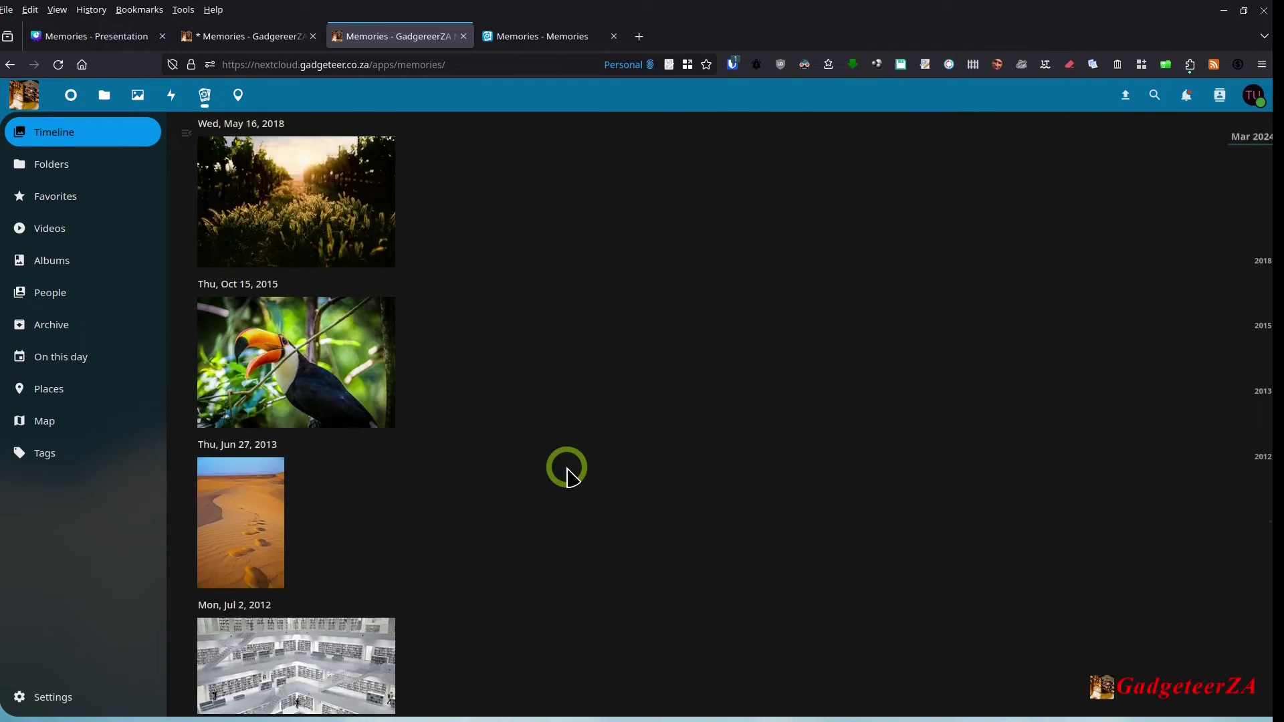
pyautogui.scroll(5, 567, 471)
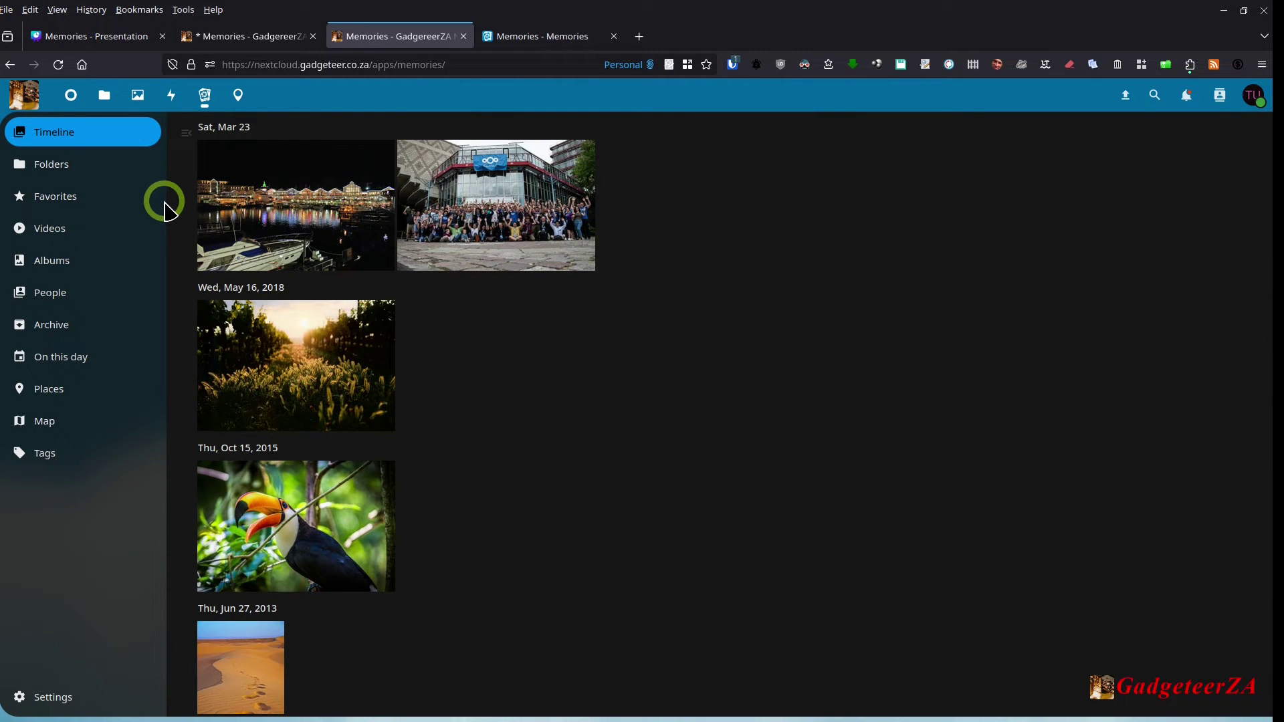
pyautogui.click(61, 168)
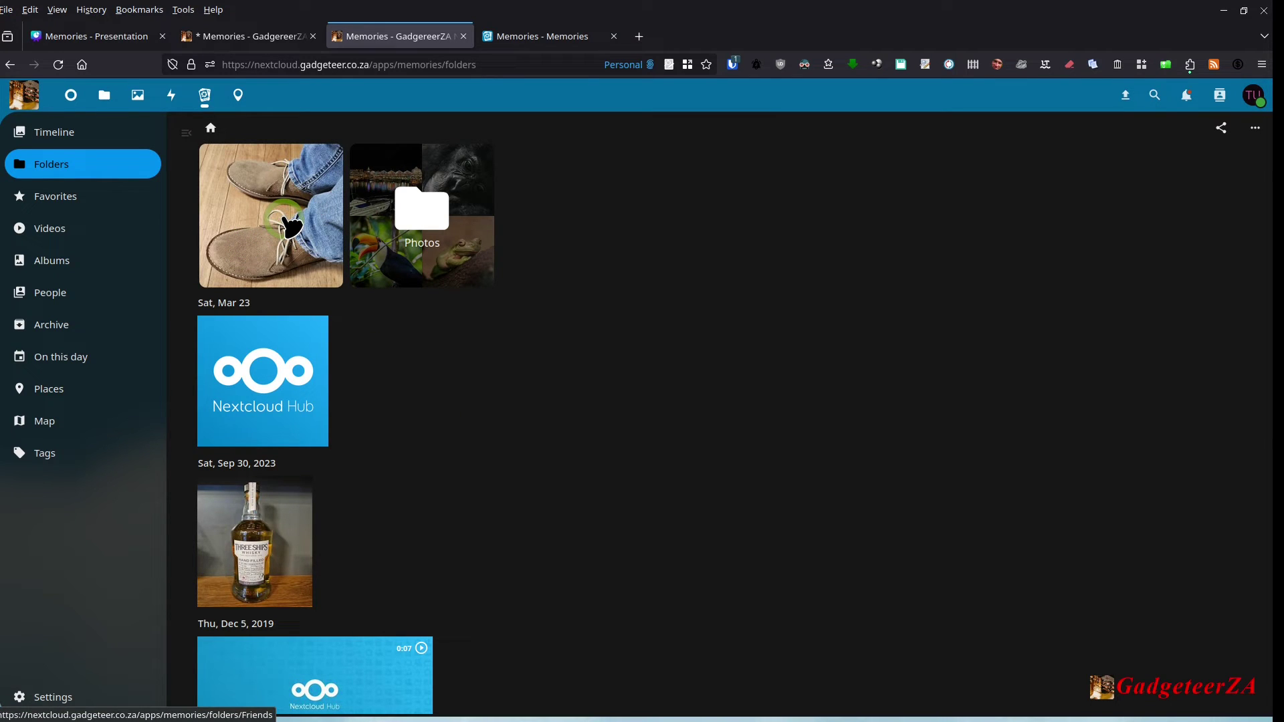
# Step: In the Friends folder, comment 'Yes I saw it thanks' on the shoe photo, then advance to the cat photo
pyautogui.click(290, 227)
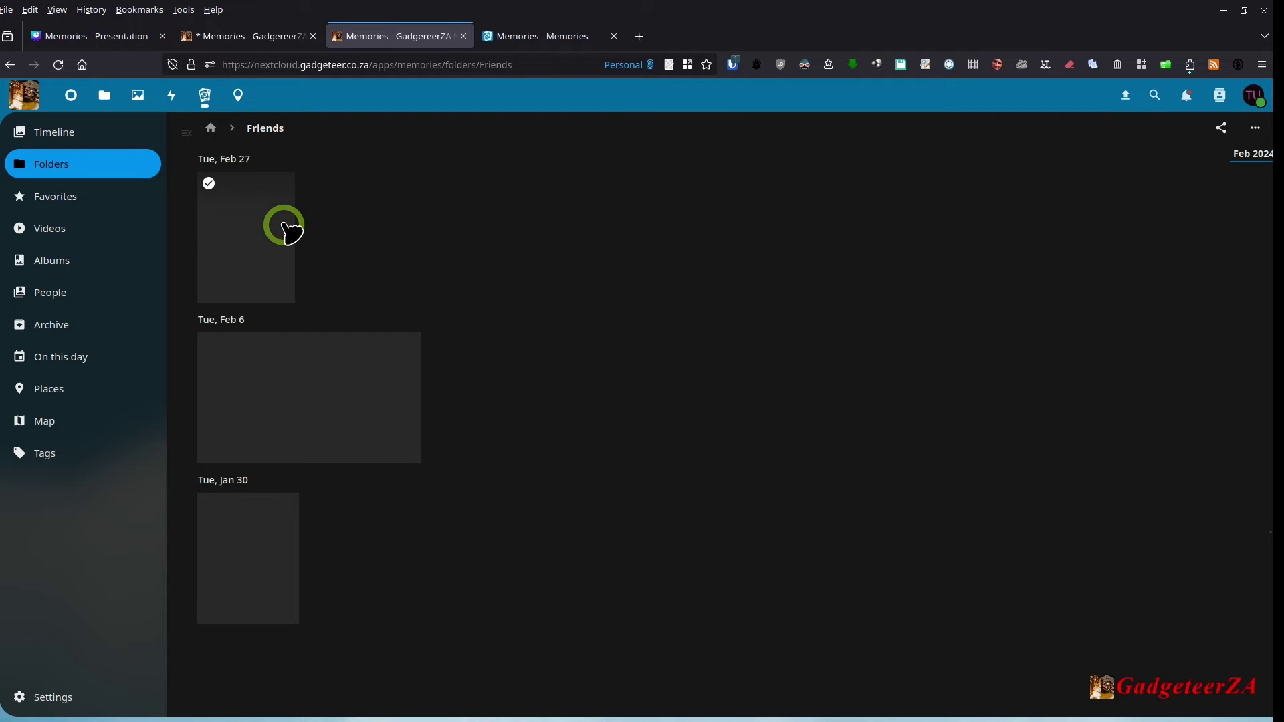
pyautogui.click(258, 248)
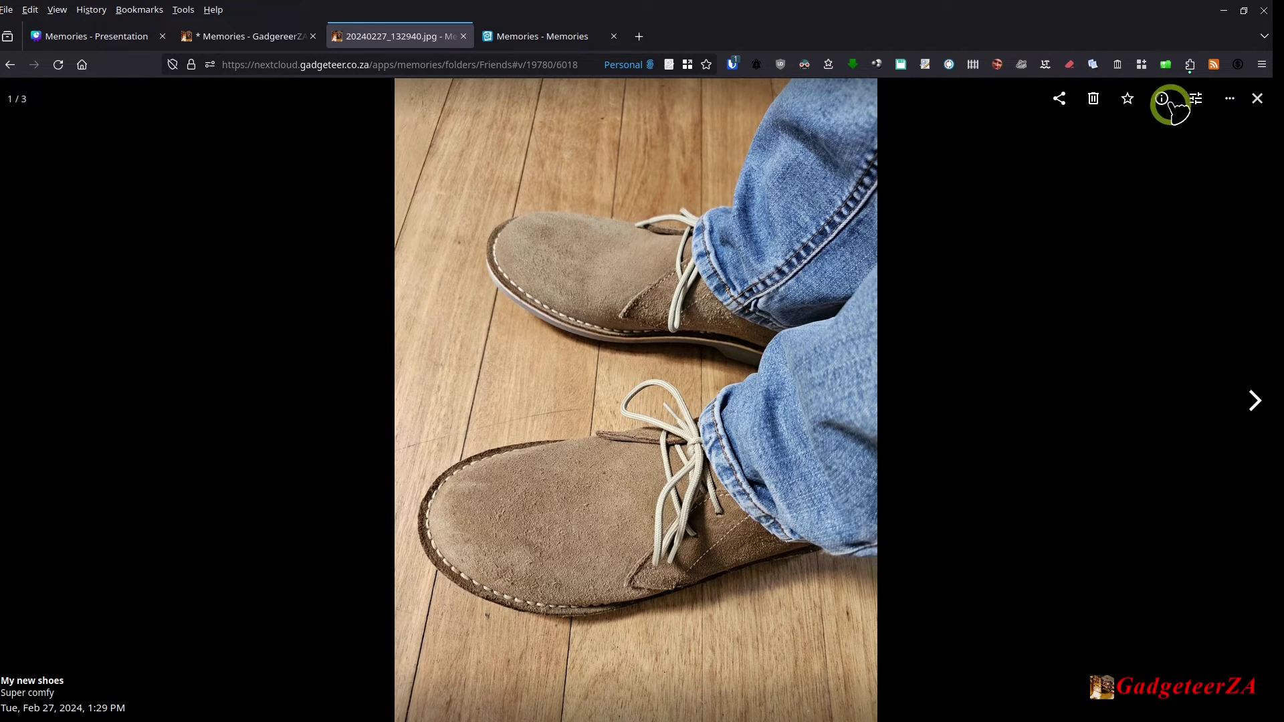
pyautogui.click(1162, 100)
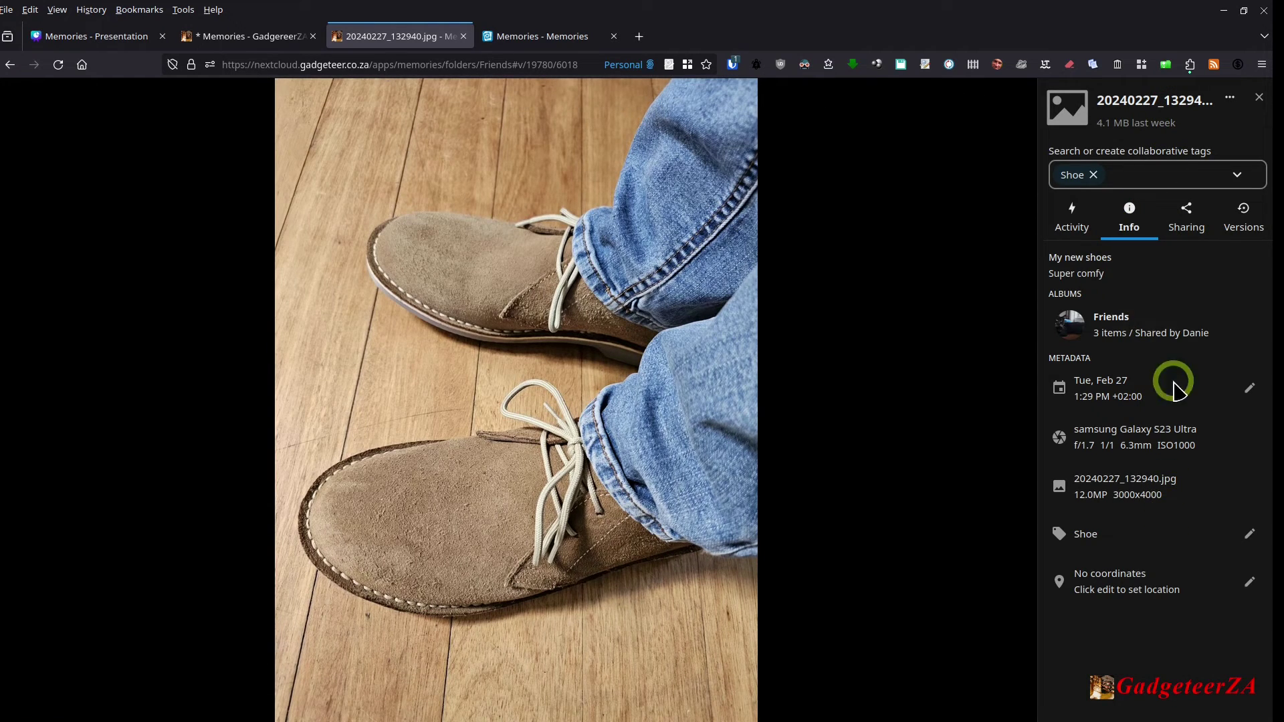
pyautogui.click(1135, 226)
pyautogui.click(1075, 227)
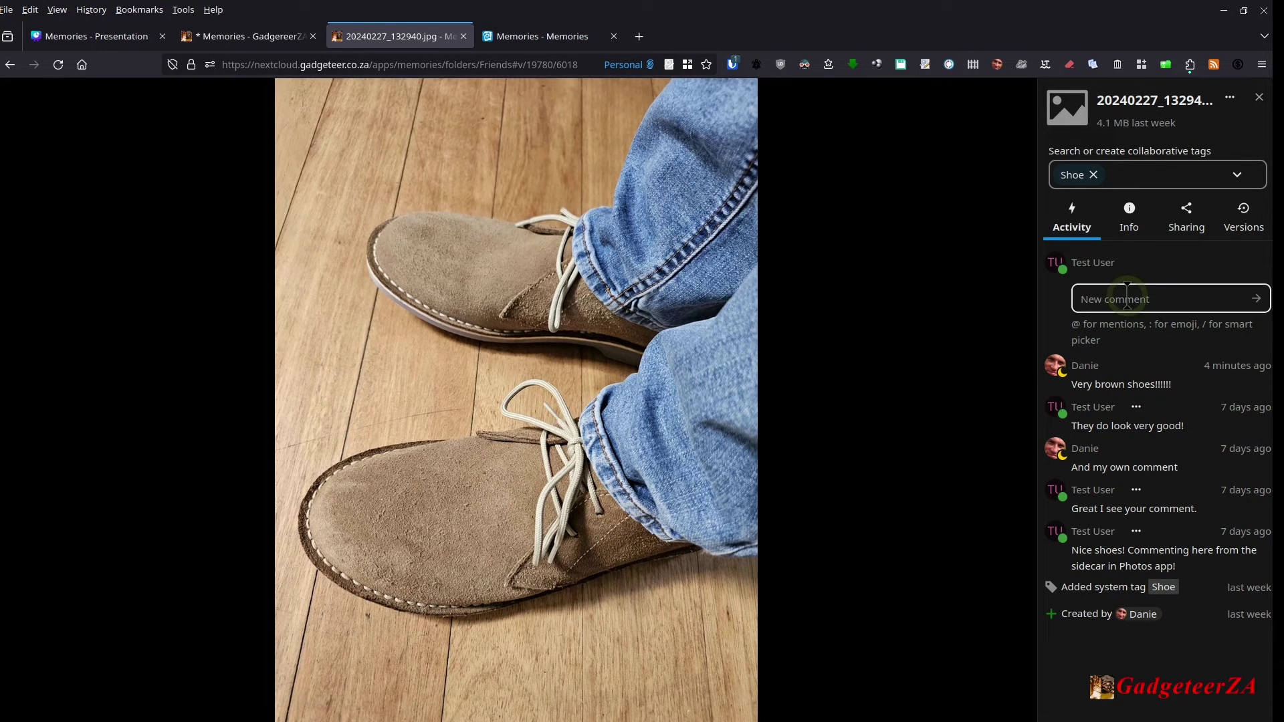
pyautogui.write('Y')
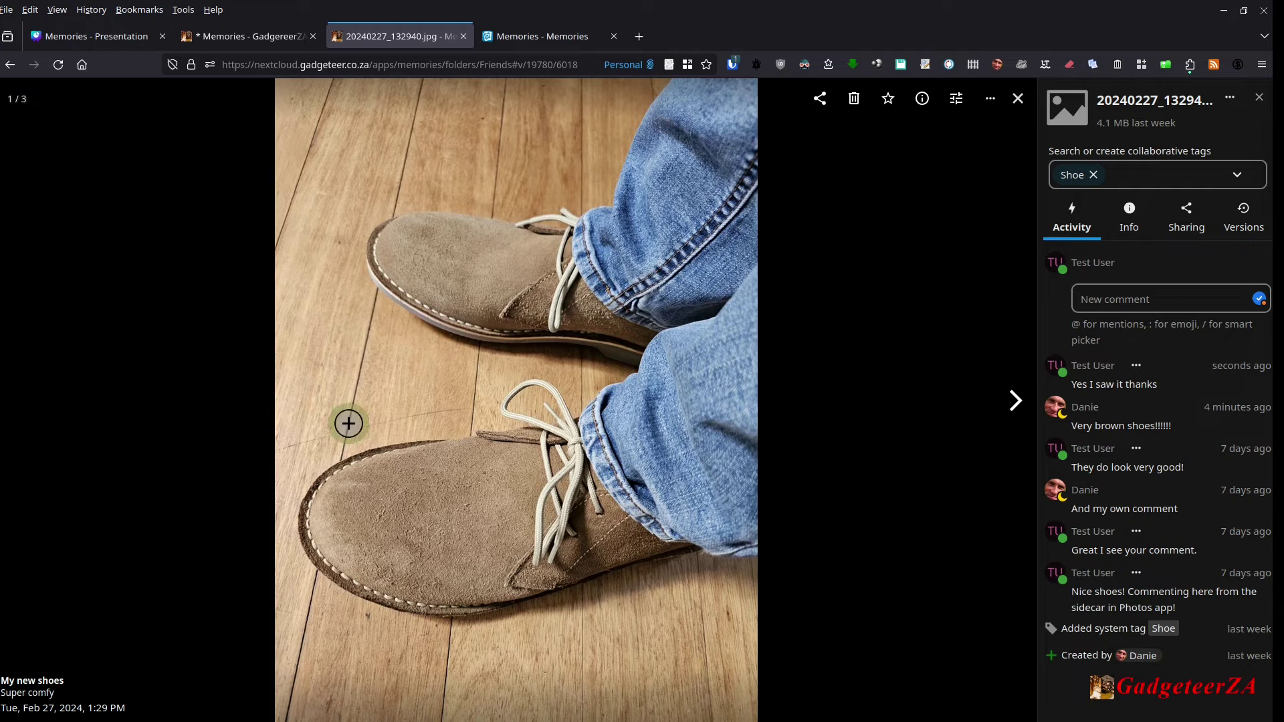
pyautogui.click(1013, 403)
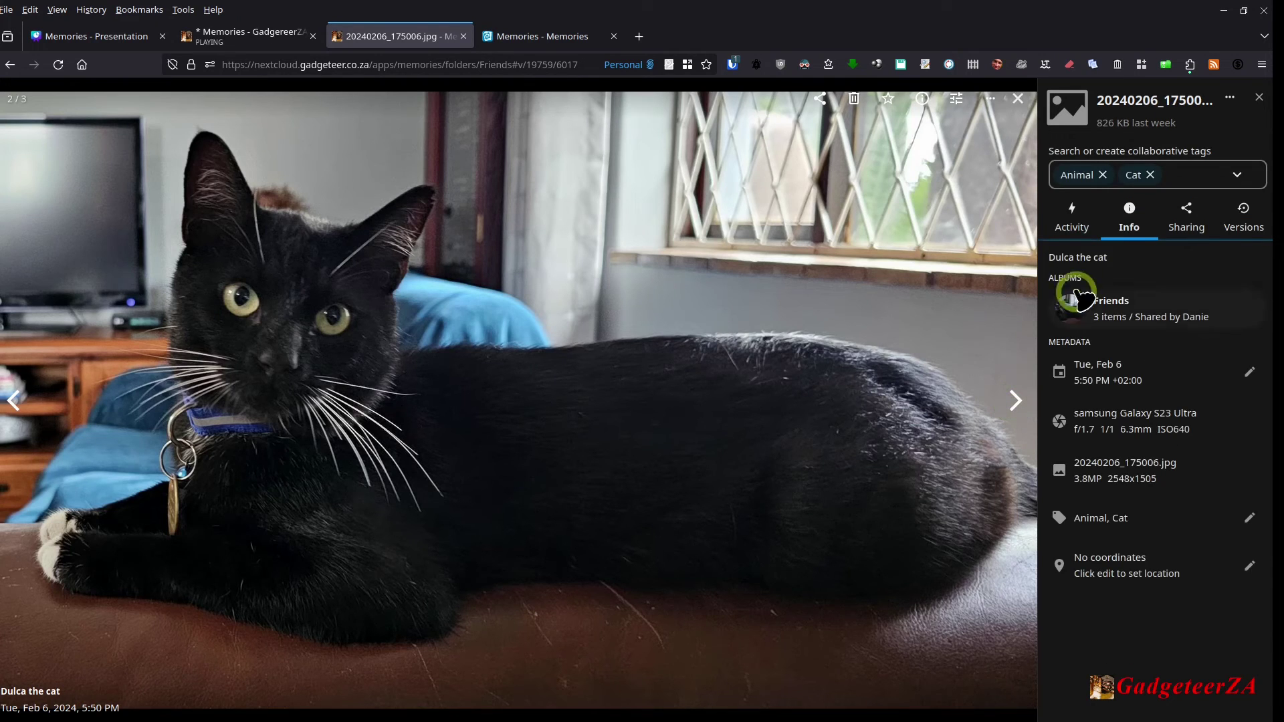
# Step: Check the comments on the cat and fish-paste photos
pyautogui.click(1129, 231)
pyautogui.click(1074, 227)
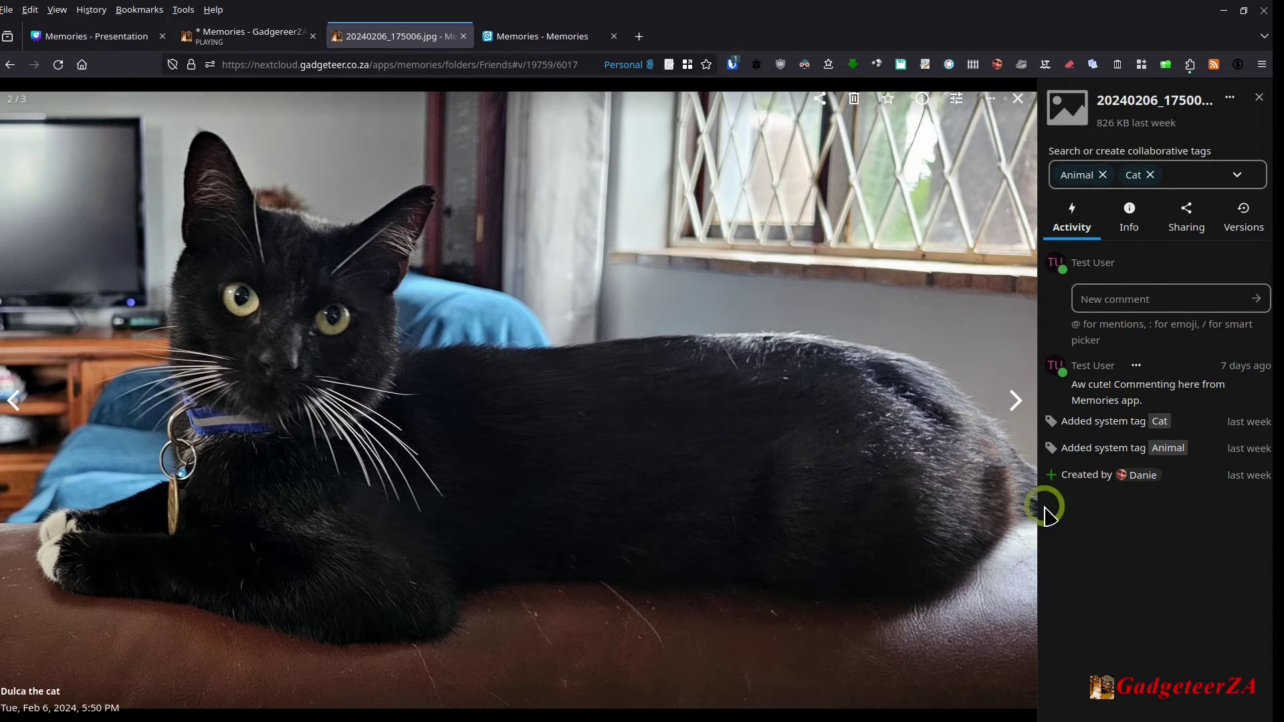
pyautogui.click(1014, 401)
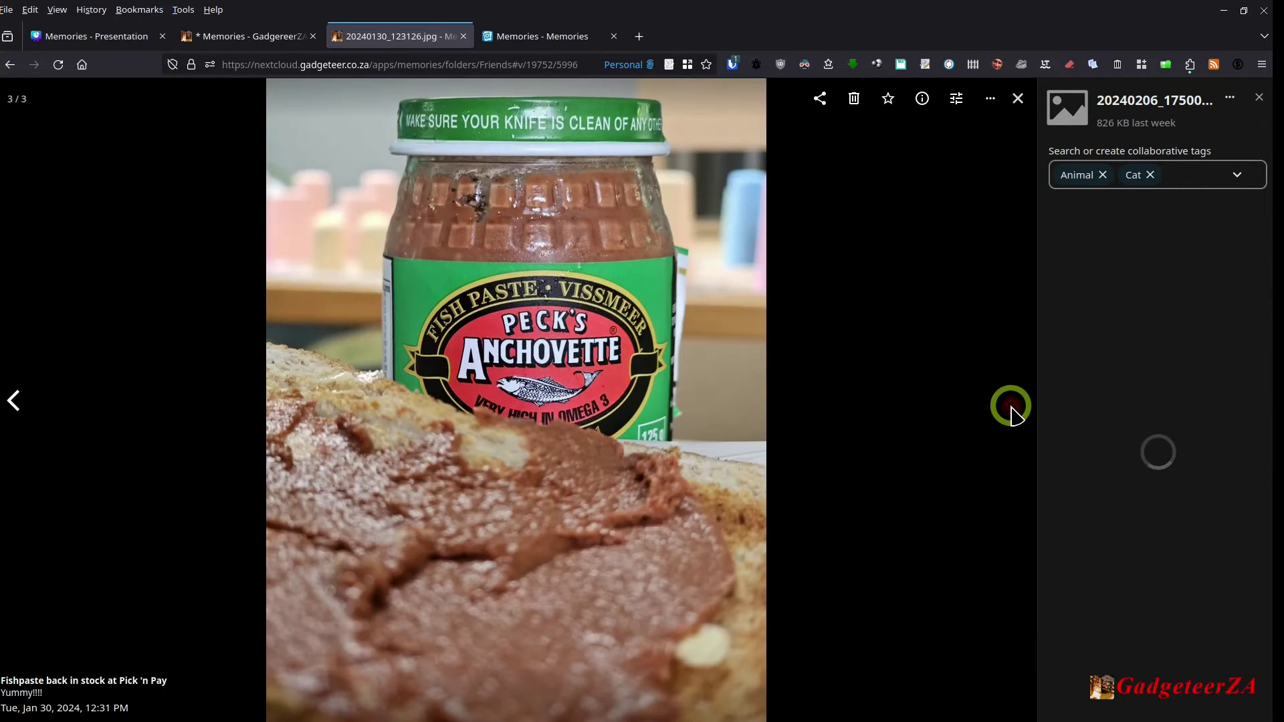
pyautogui.click(1075, 170)
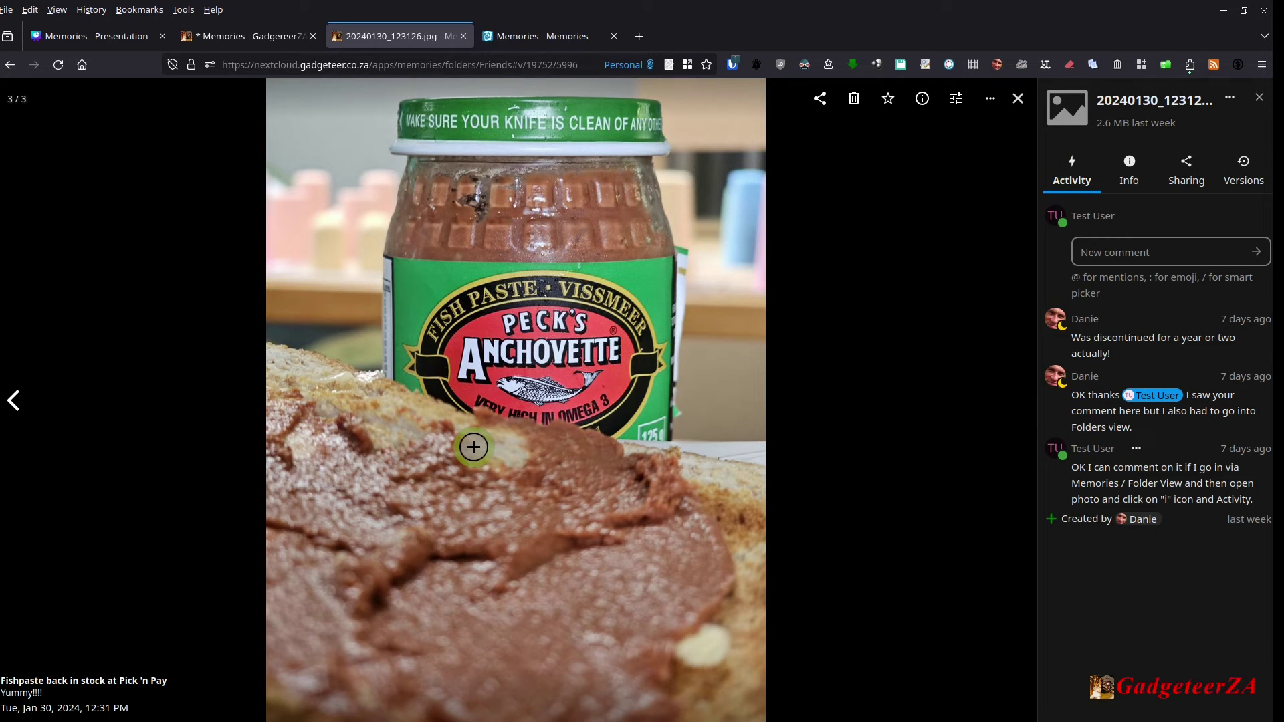
# Step: Step back to the shoe photo's comments, then close the viewer to the Friends folder
pyautogui.click(20, 399)
pyautogui.click(19, 403)
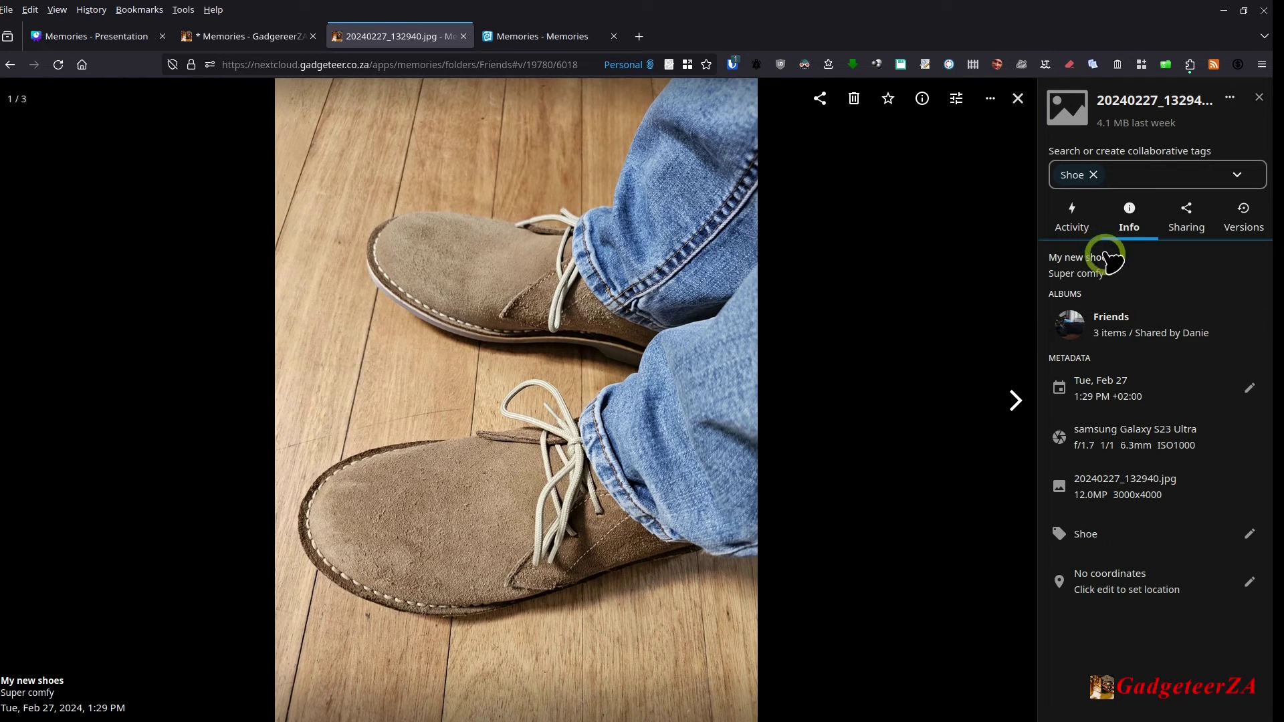
pyautogui.click(1073, 219)
pyautogui.click(995, 341)
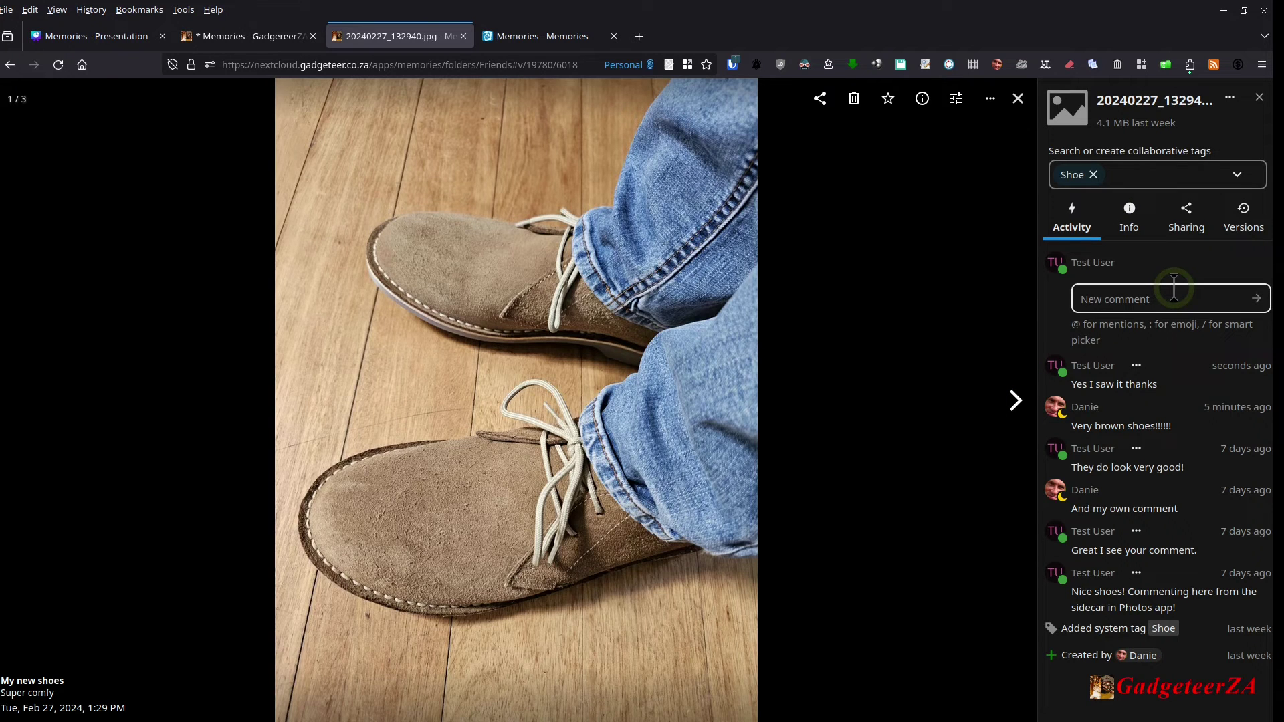
pyautogui.click(926, 412)
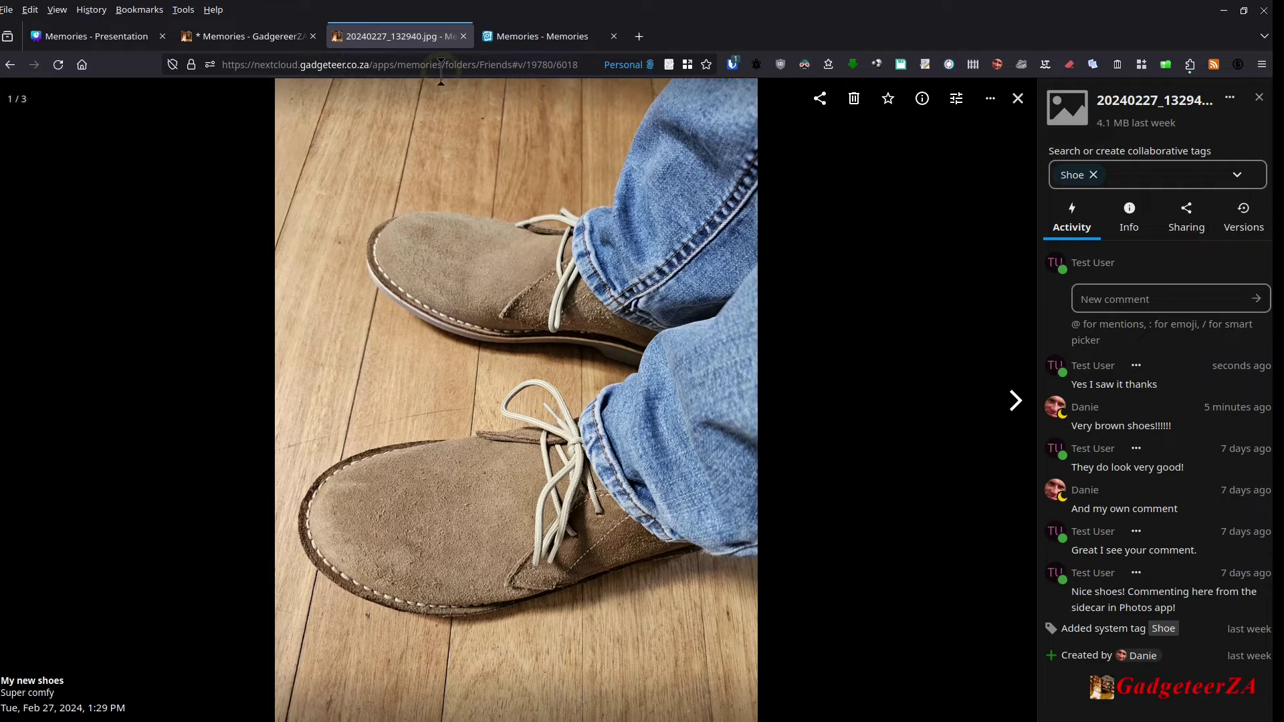
pyautogui.click(1016, 100)
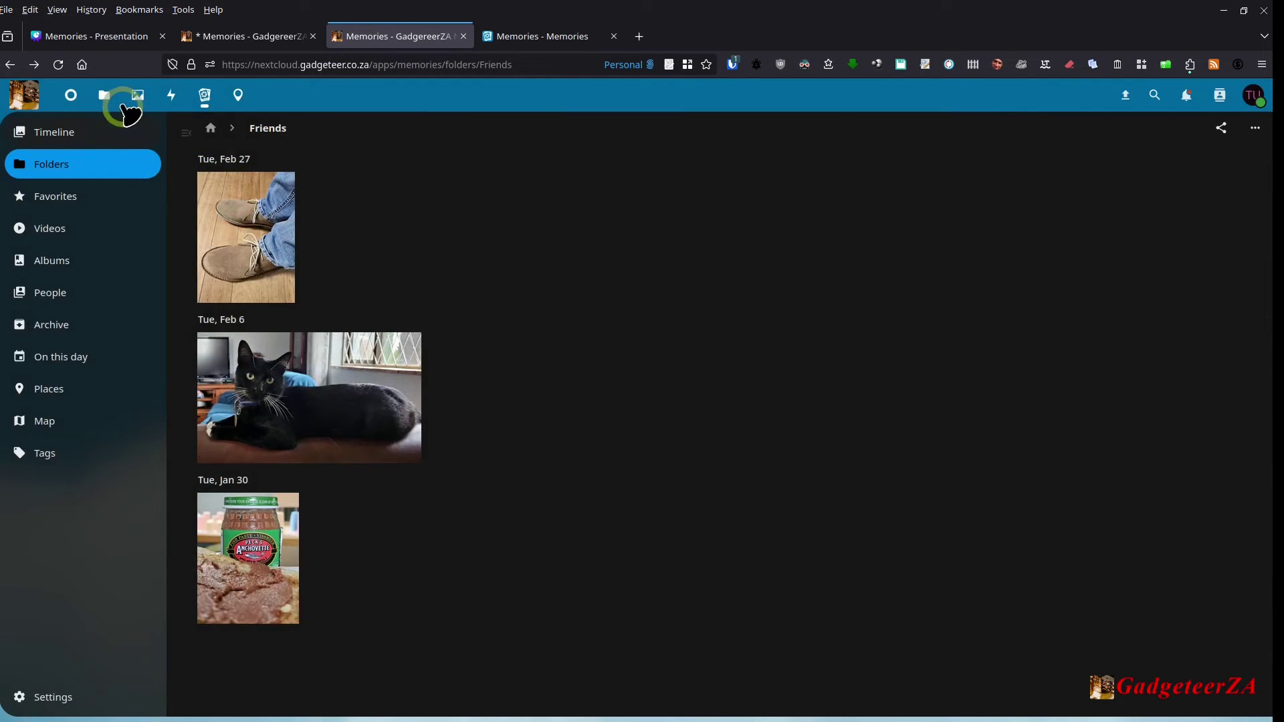
# Step: In the Photos app's media library, open the shoe photo with its comments sidebar
pyautogui.click(136, 102)
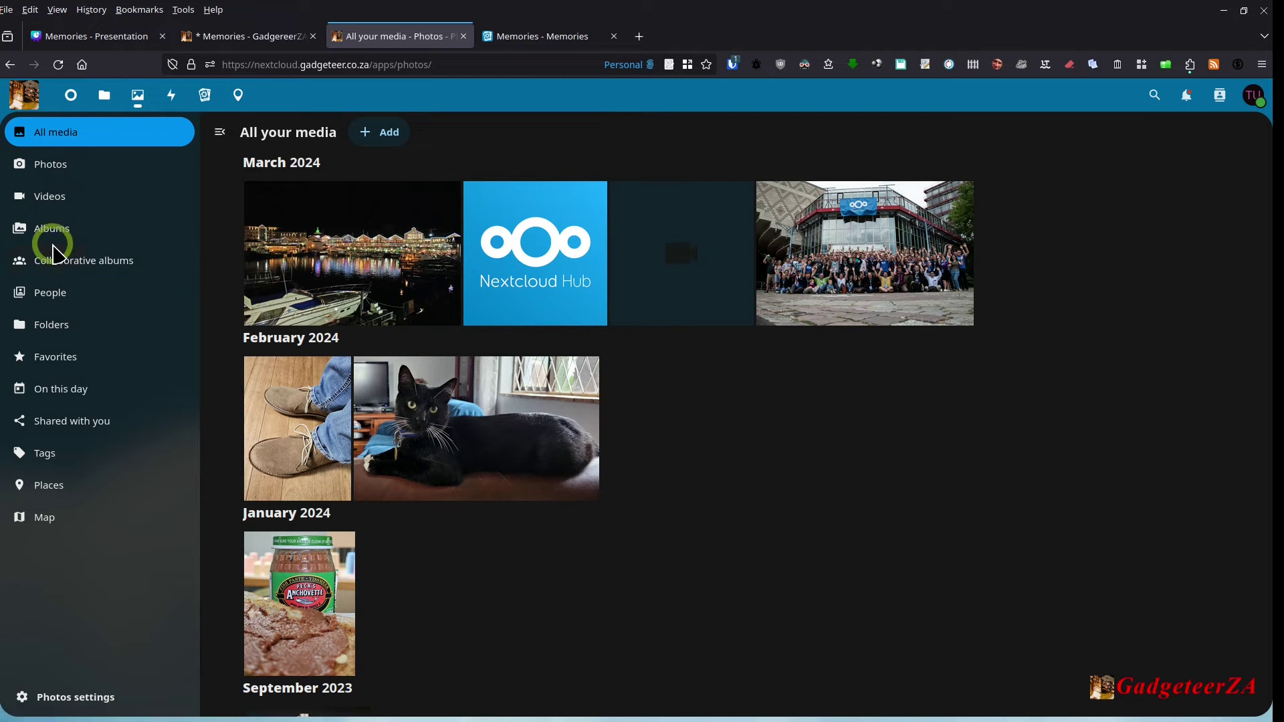
pyautogui.click(300, 433)
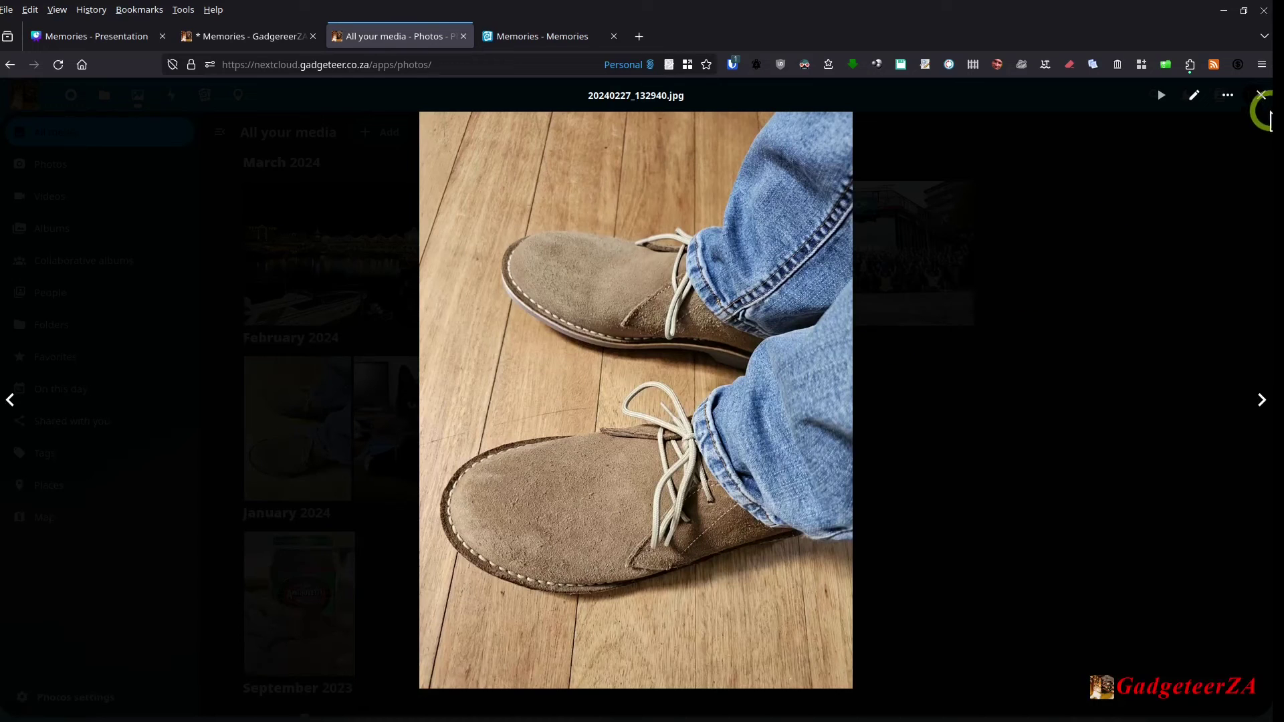
pyautogui.click(1227, 96)
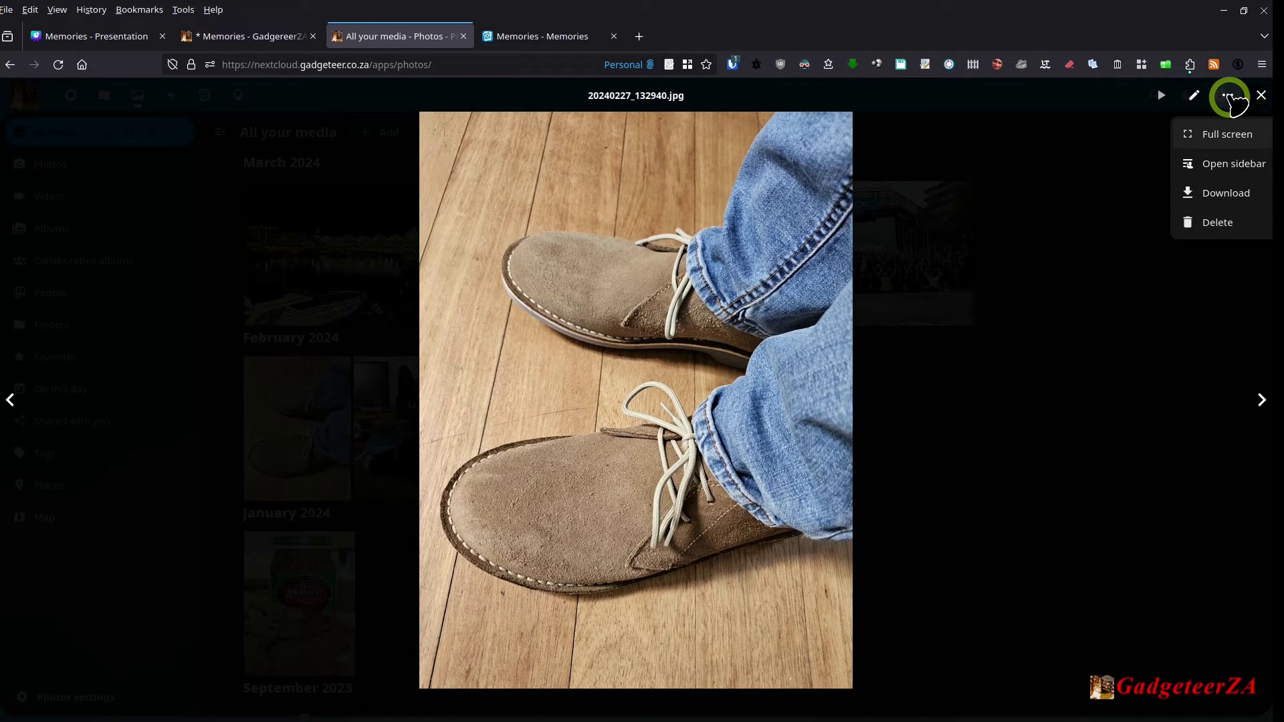
pyautogui.click(1229, 167)
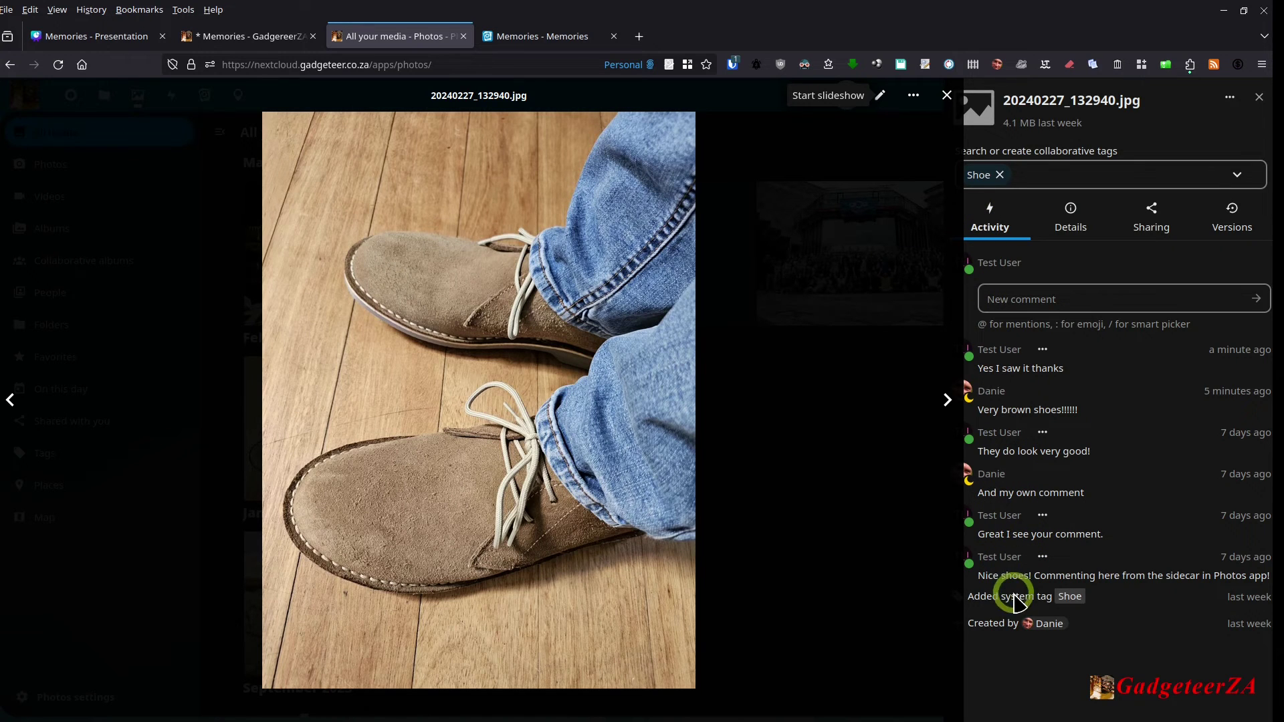
# Step: Browse forward to Nextcloud.png and back to the shoe photo's comments, then close the viewer
pyautogui.click(946, 400)
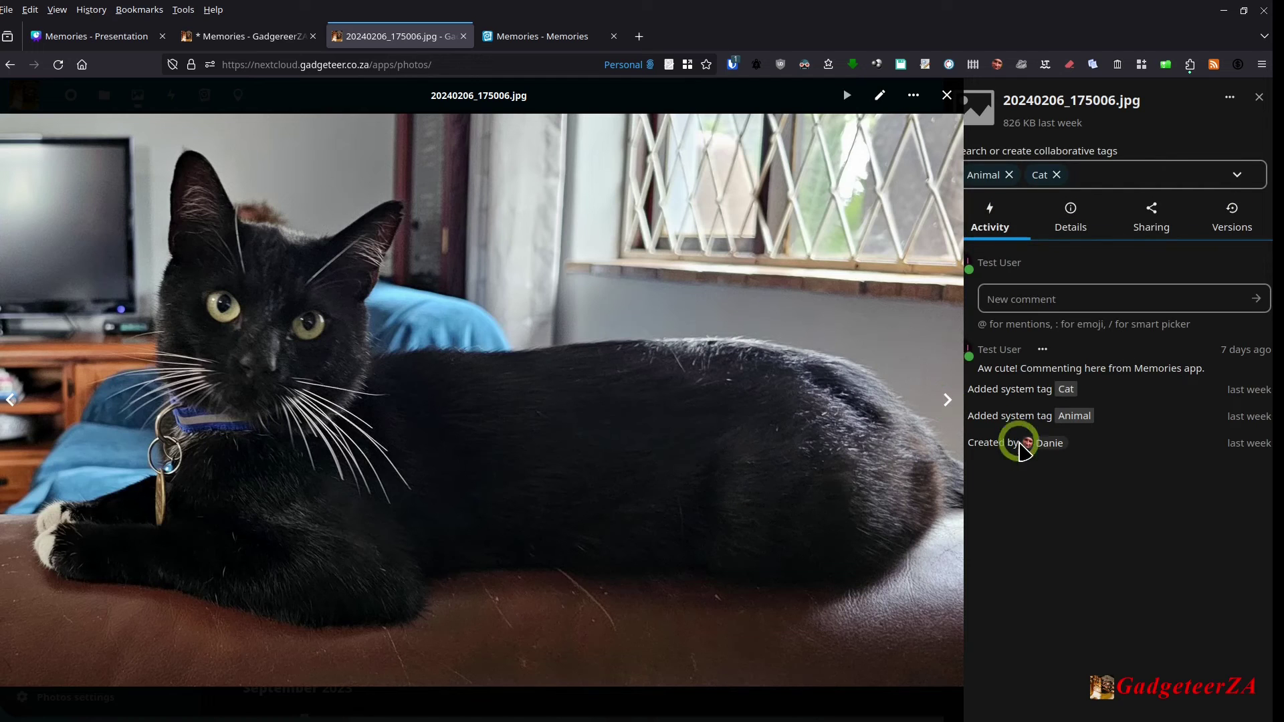
pyautogui.click(946, 402)
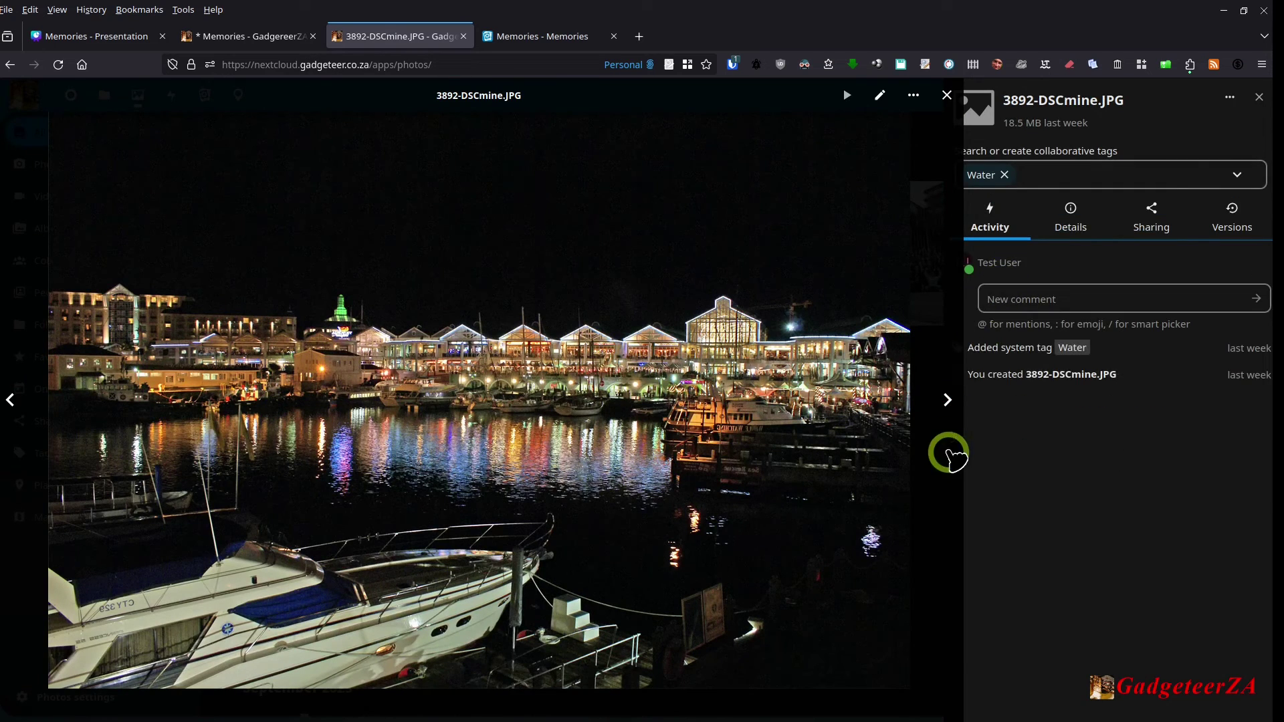
pyautogui.click(946, 400)
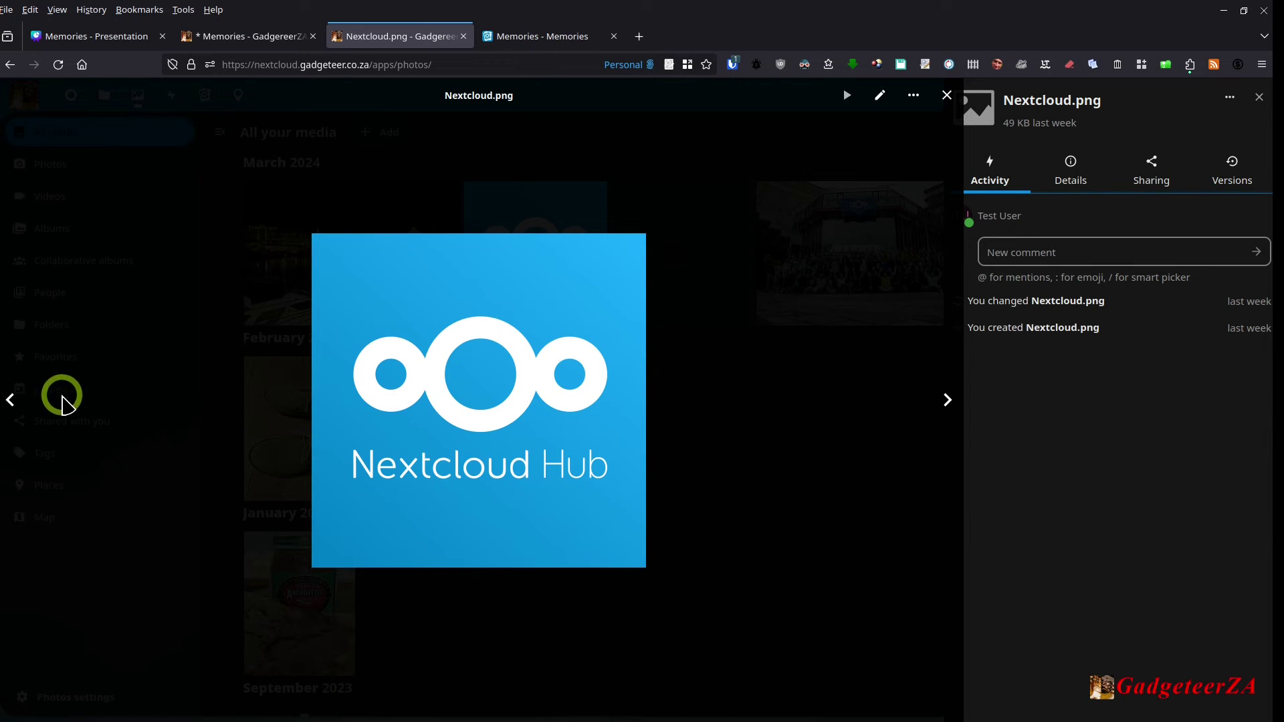
pyautogui.click(12, 401)
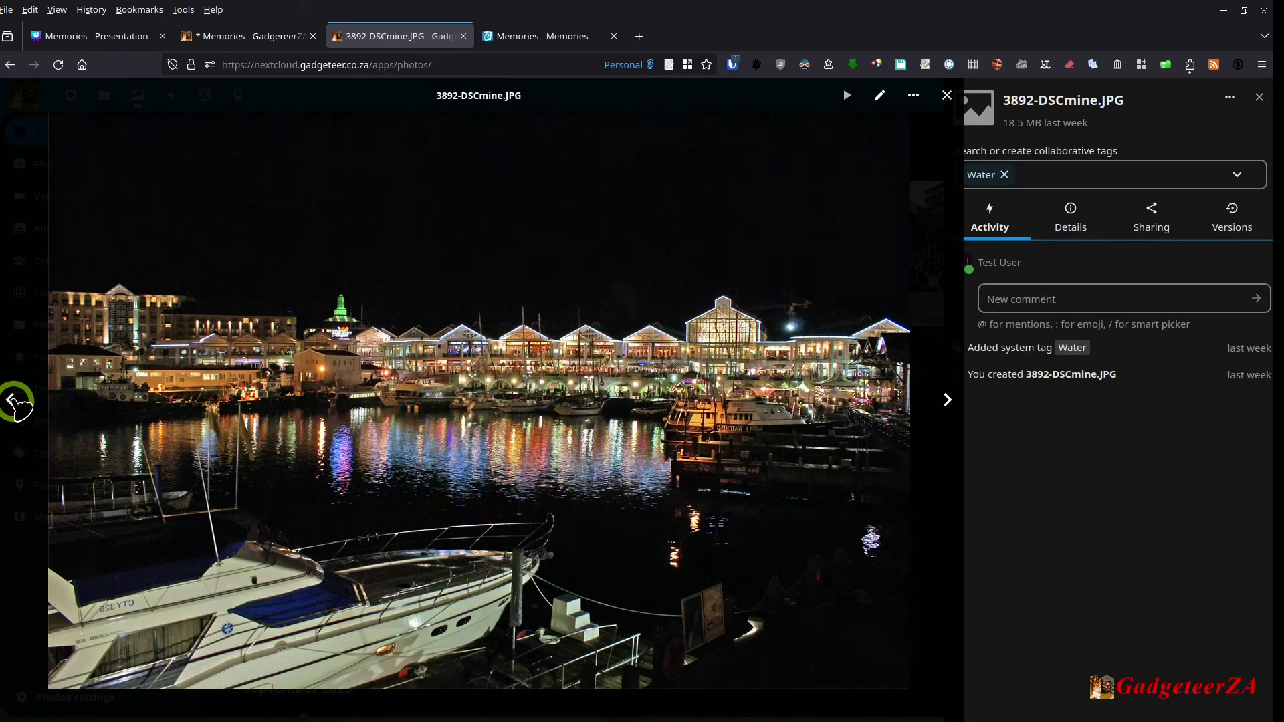
pyautogui.click(12, 402)
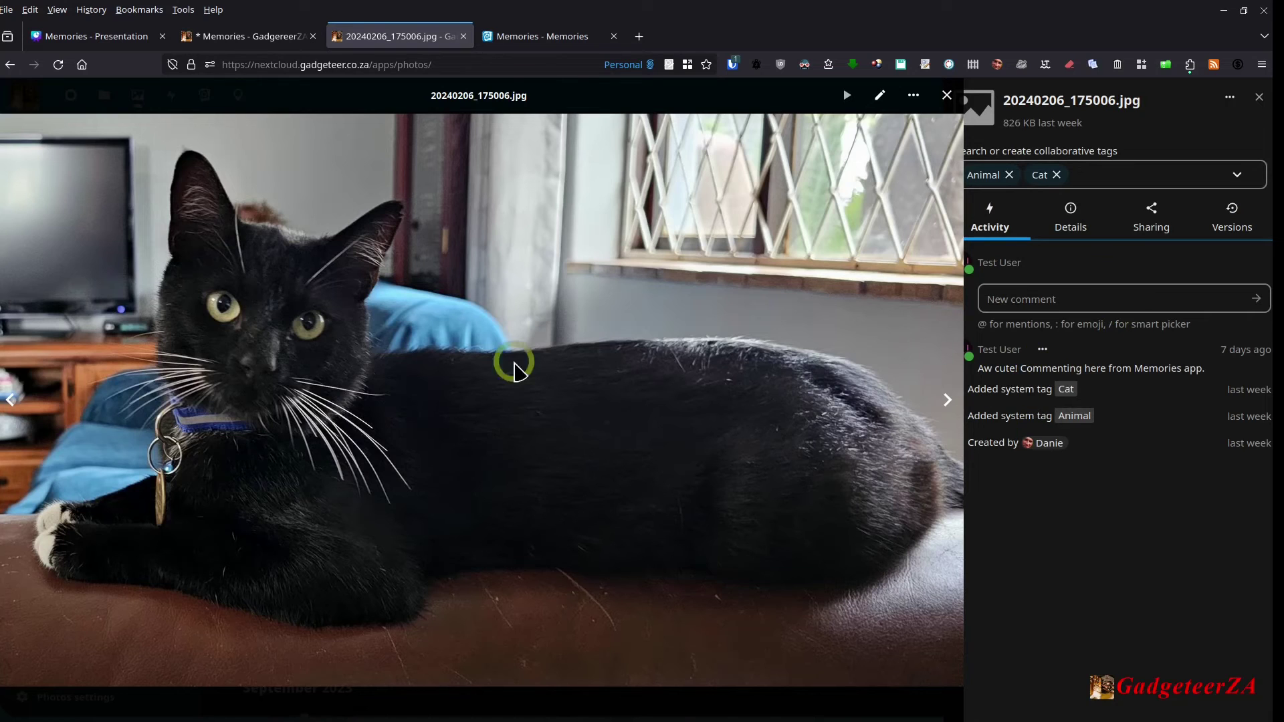
pyautogui.click(12, 401)
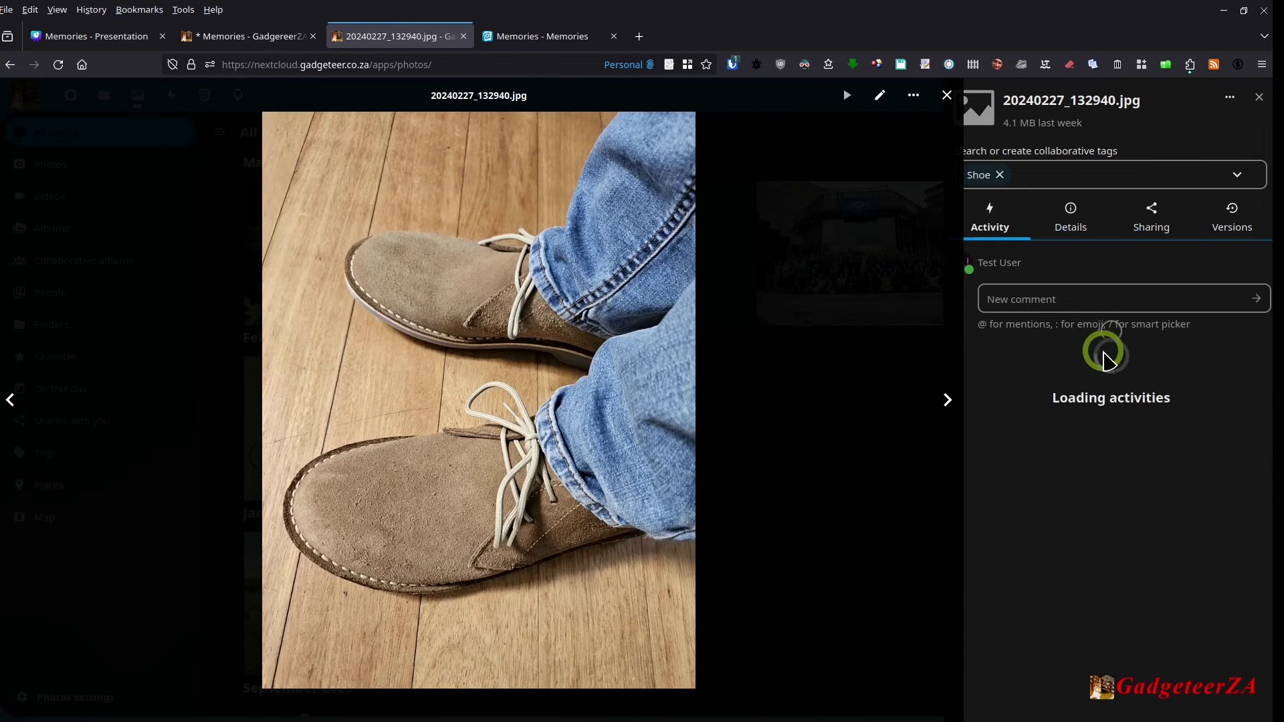
pyautogui.click(1056, 299)
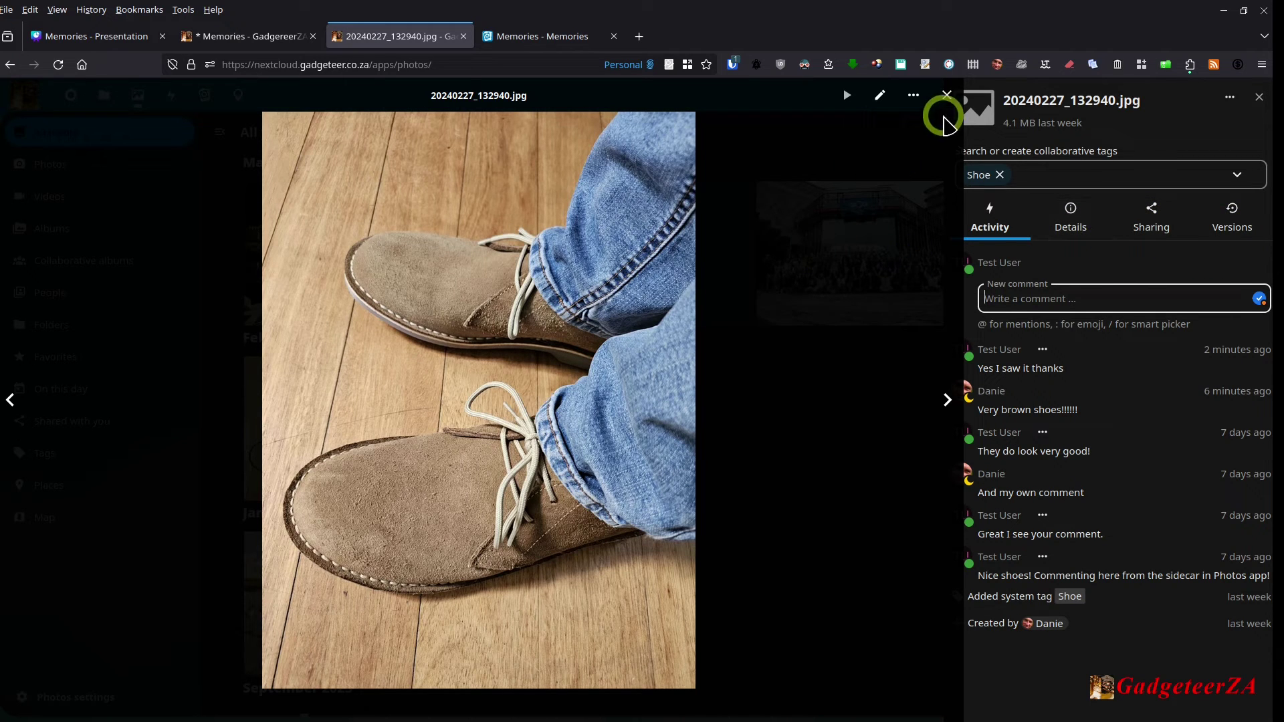
pyautogui.click(946, 95)
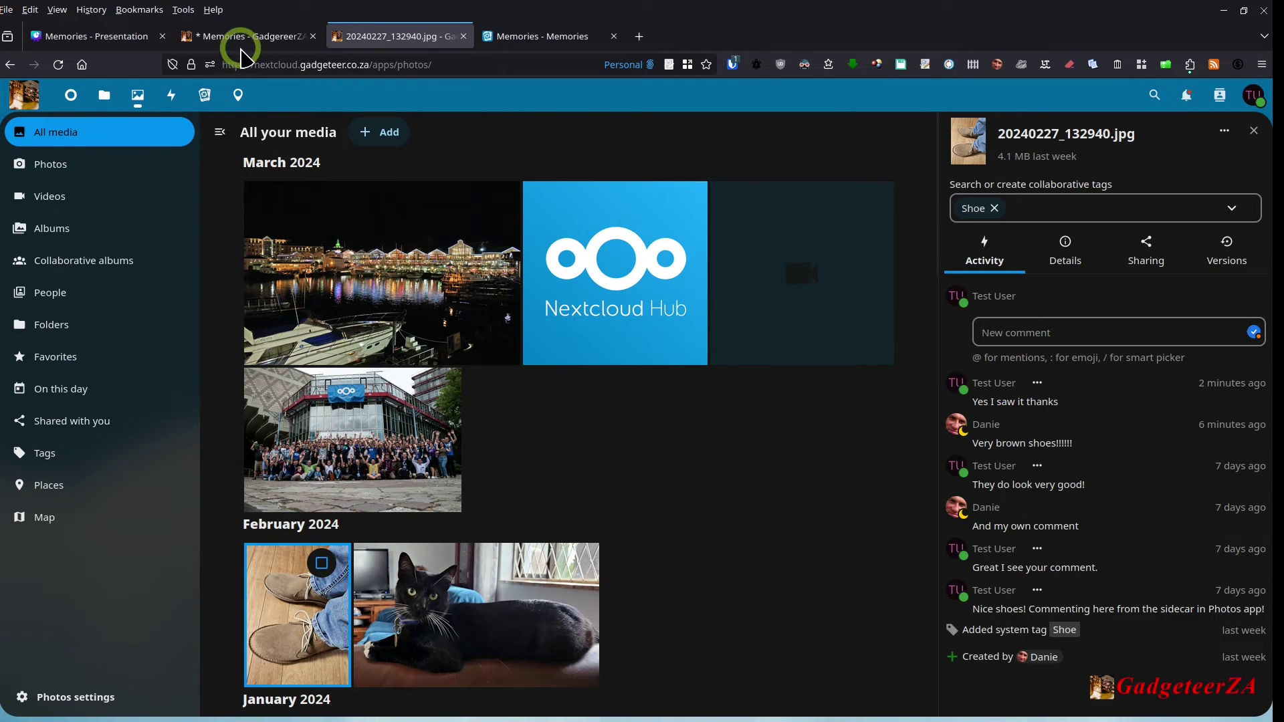
# Step: Open the Cape Town Places album from Albums and show its Share Album dialog listing the test user
pyautogui.click(242, 38)
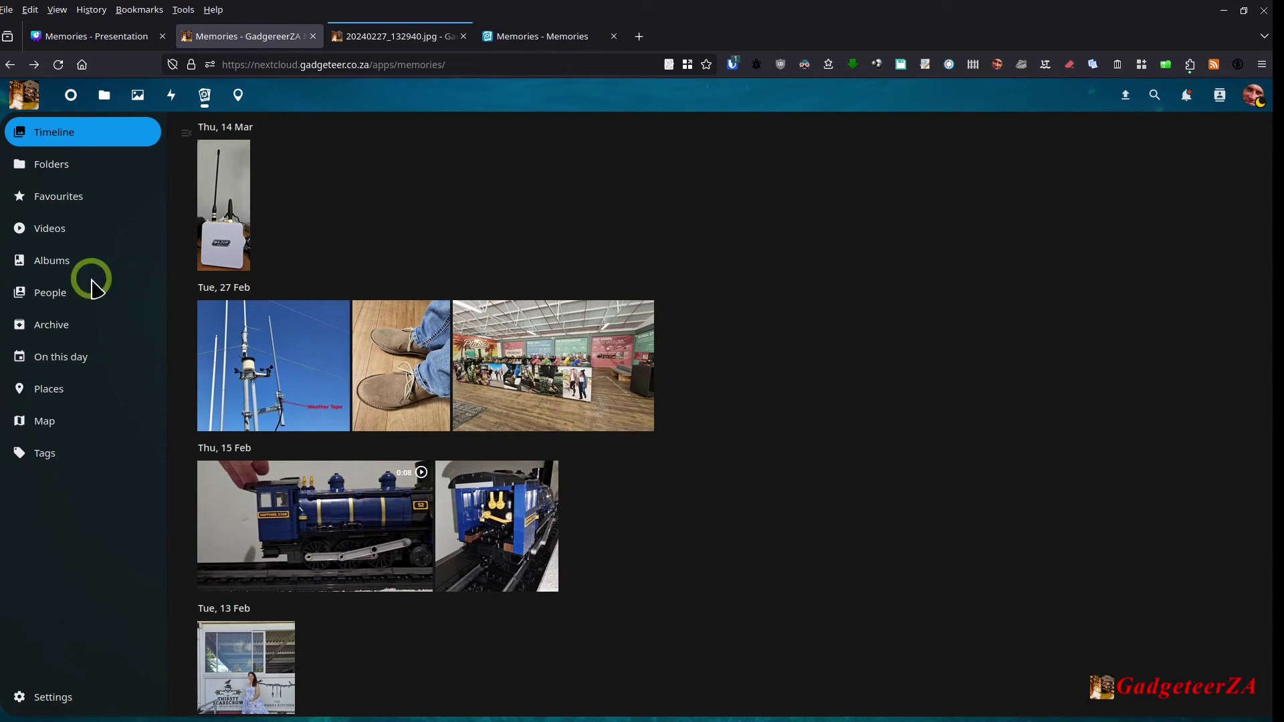
pyautogui.click(55, 265)
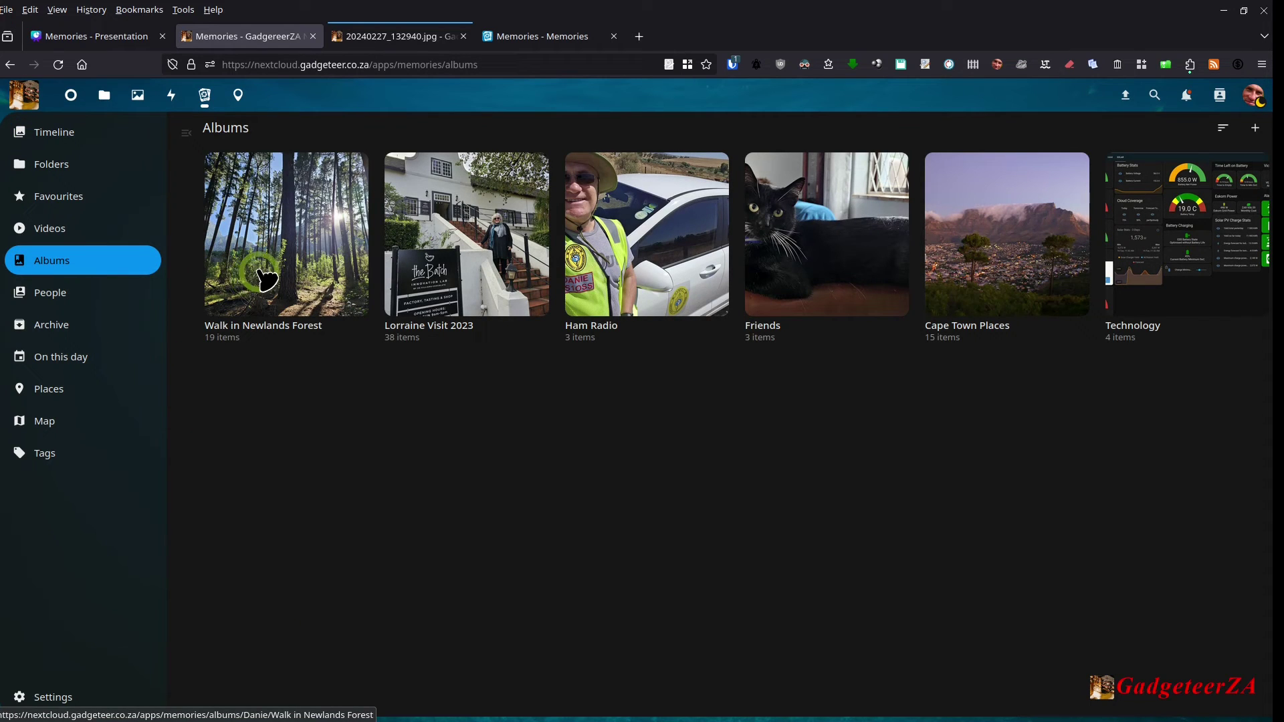
pyautogui.click(983, 253)
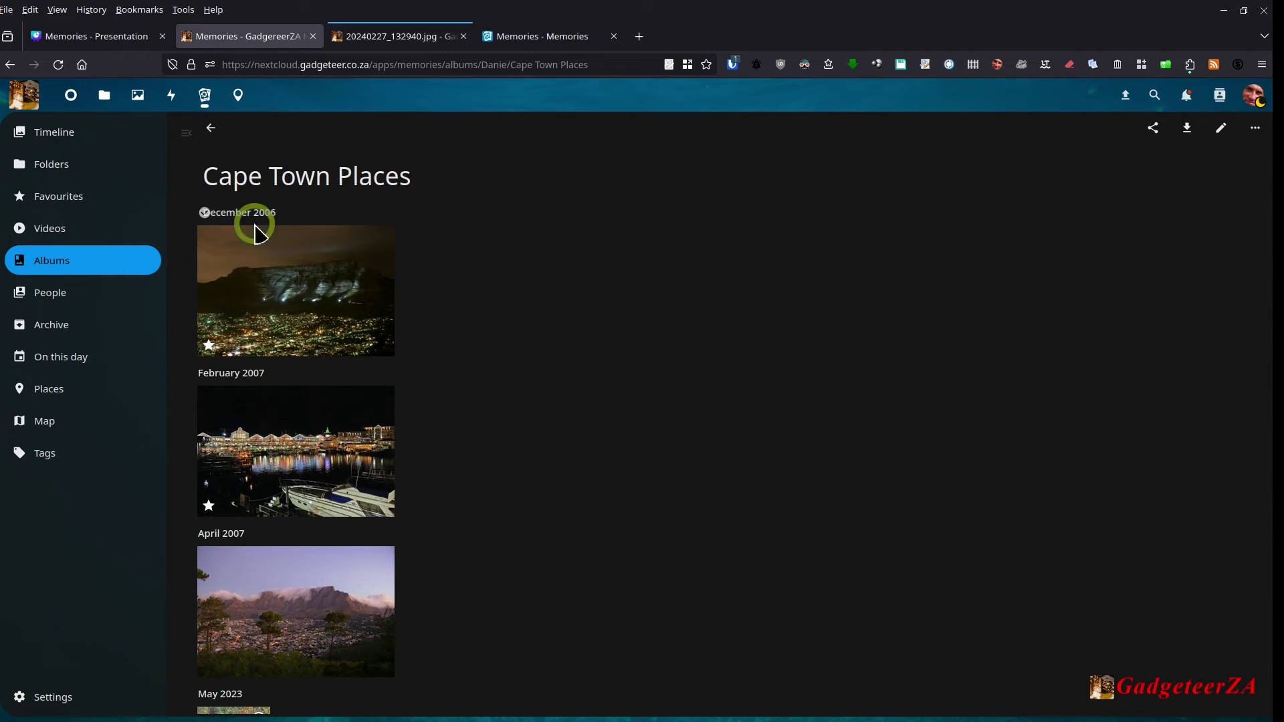
pyautogui.scroll(-5, 378, 295)
pyautogui.scroll(5, 382, 337)
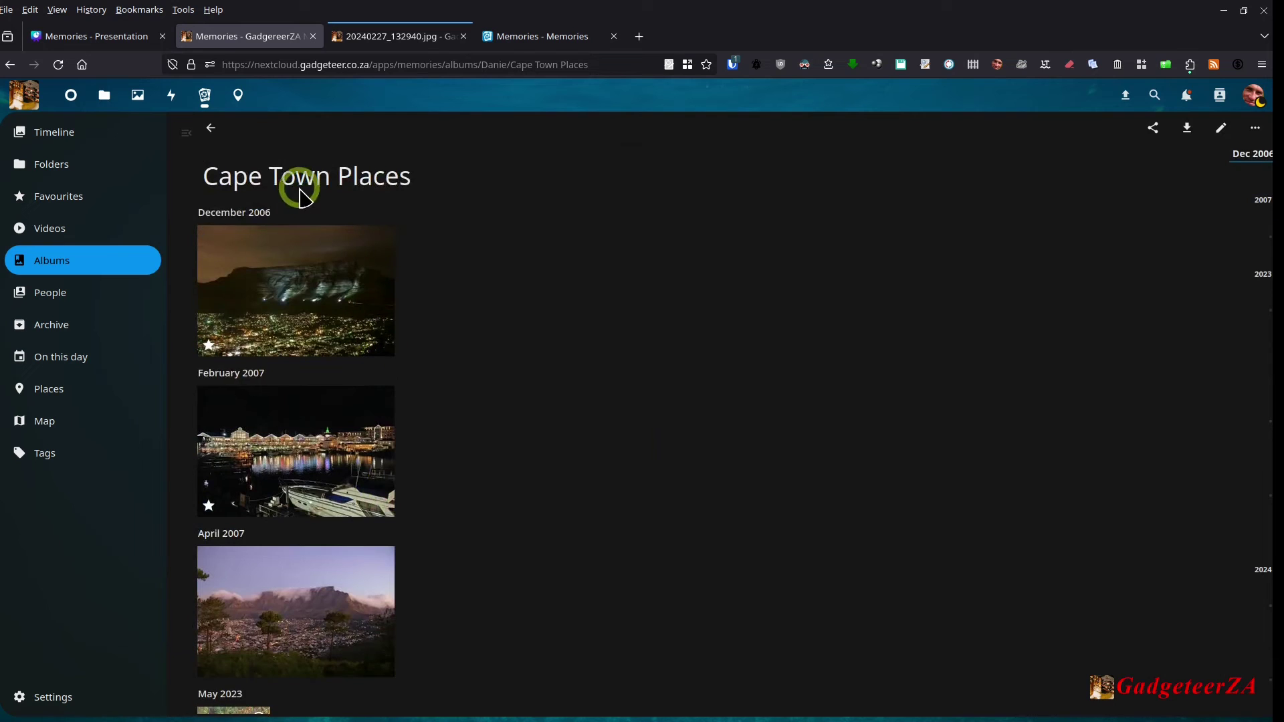
pyautogui.click(1153, 128)
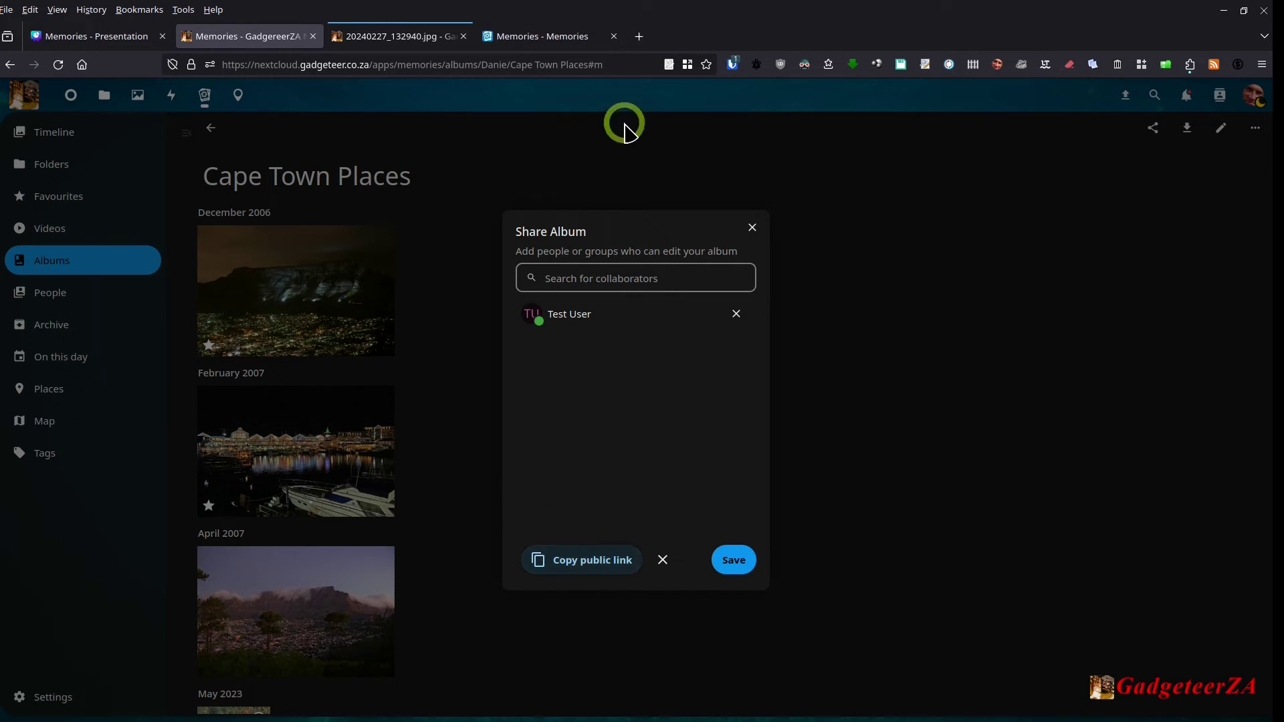
# Step: Load the album's pasted public link in a new News container tab
pyautogui.click(614, 36)
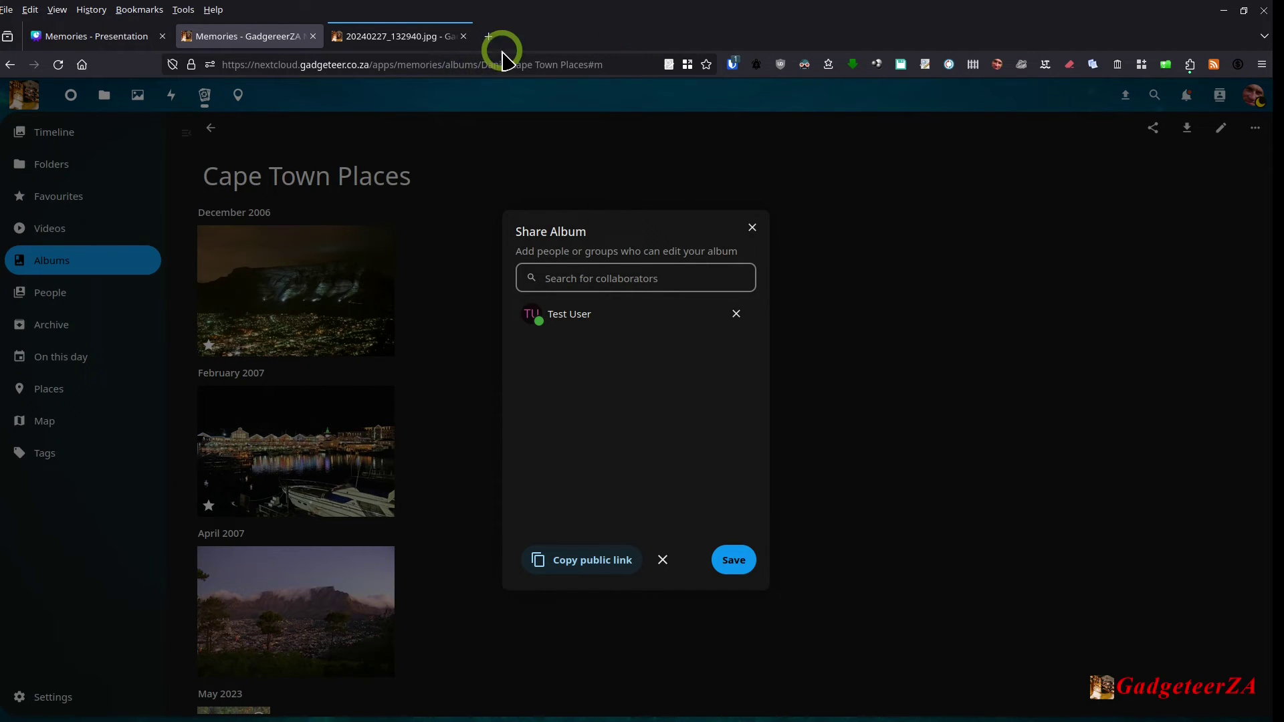
pyautogui.middleClick(489, 37)
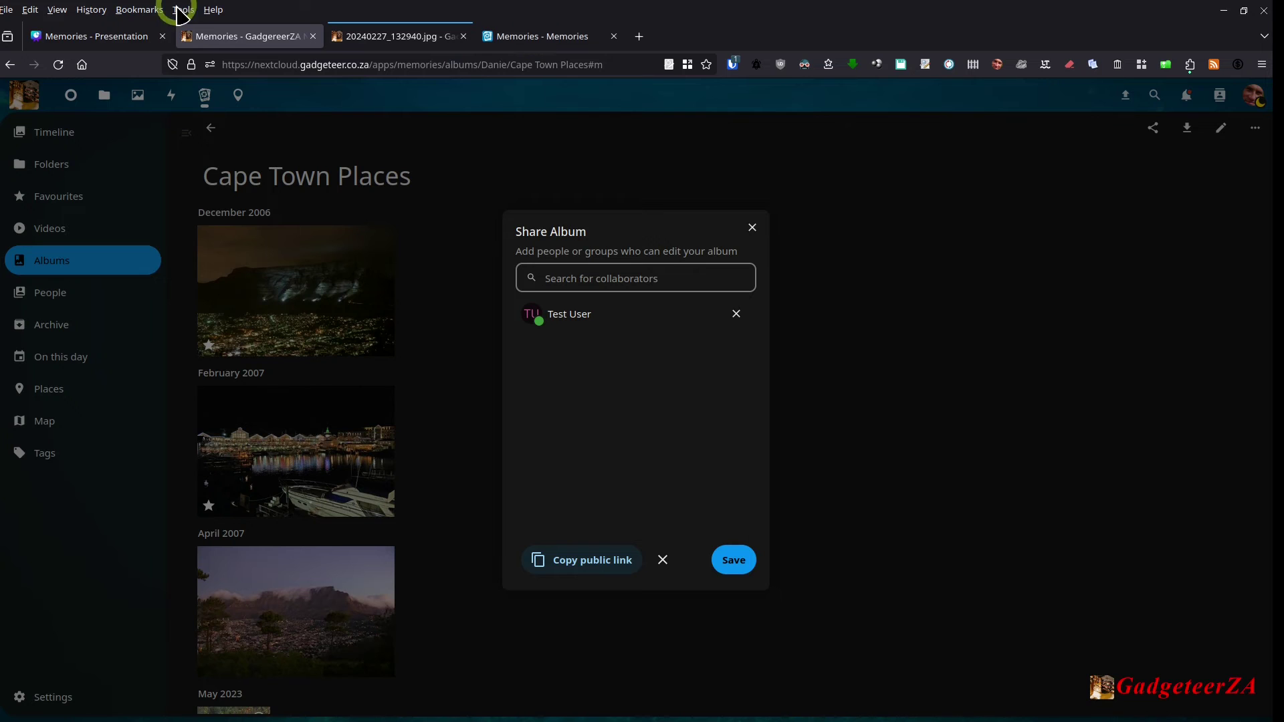
pyautogui.click(8, 10)
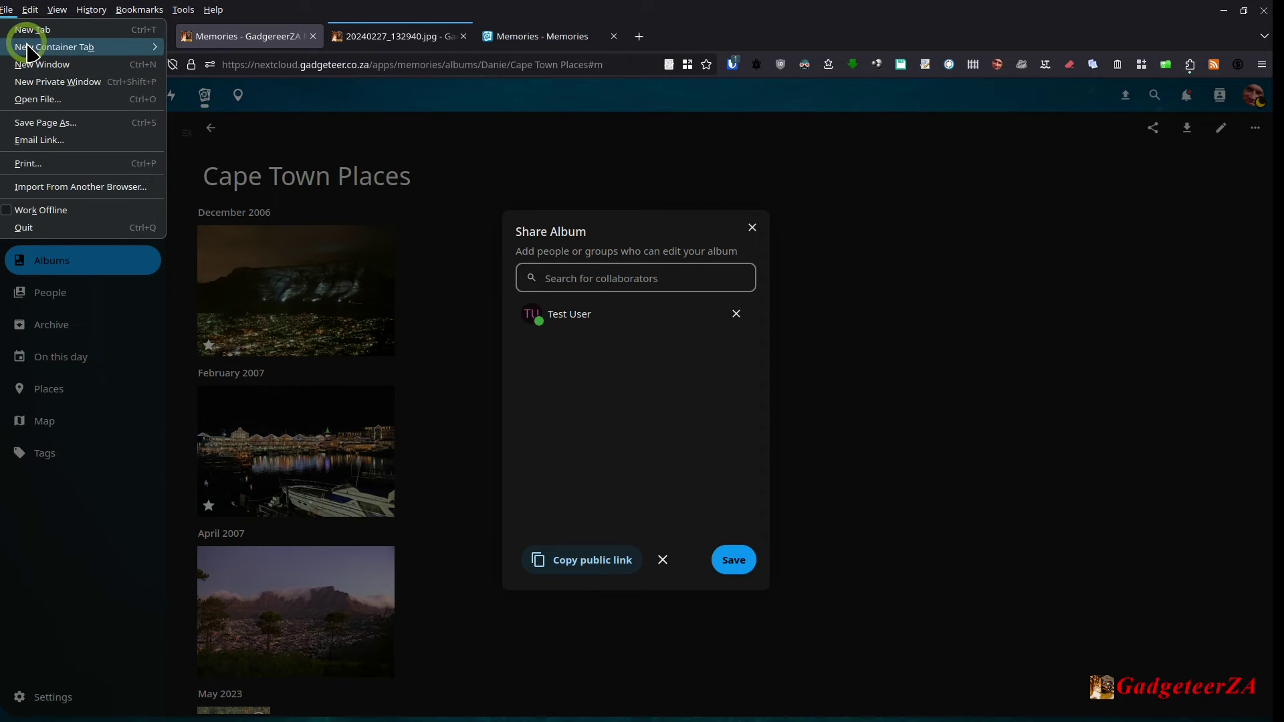
pyautogui.moveTo(24, 45)
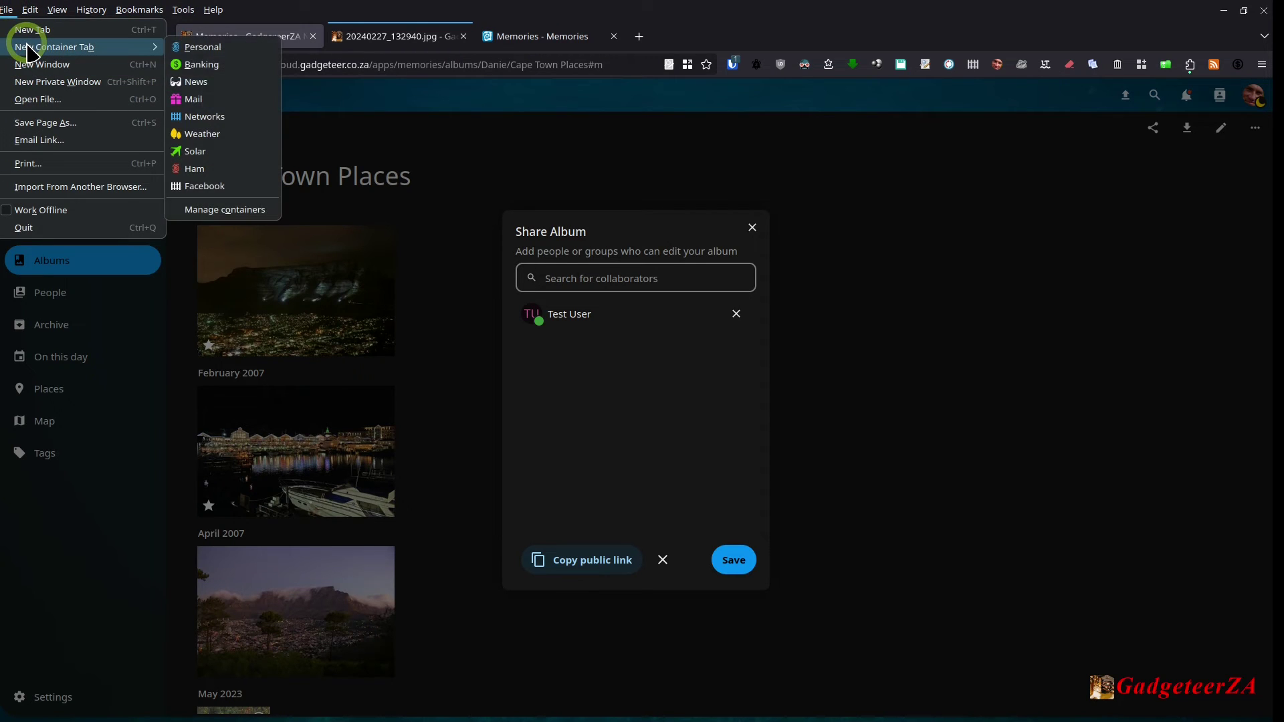
pyautogui.click(213, 91)
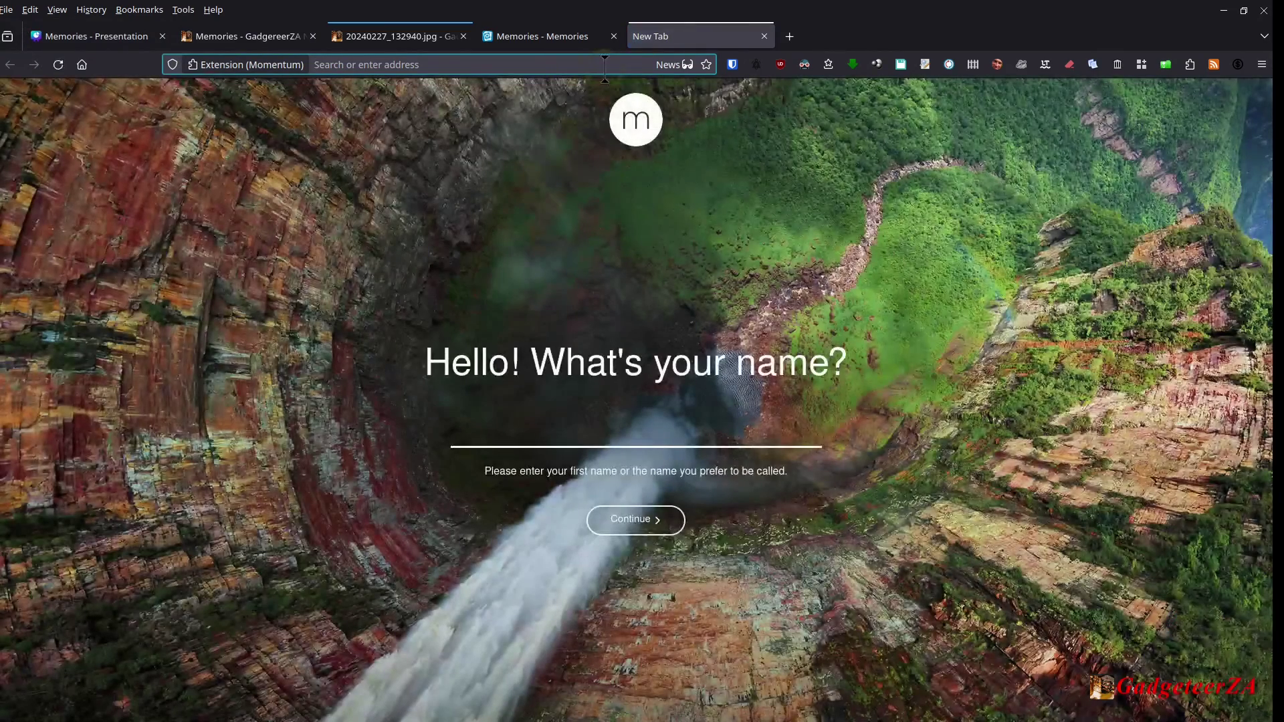
pyautogui.click(452, 62)
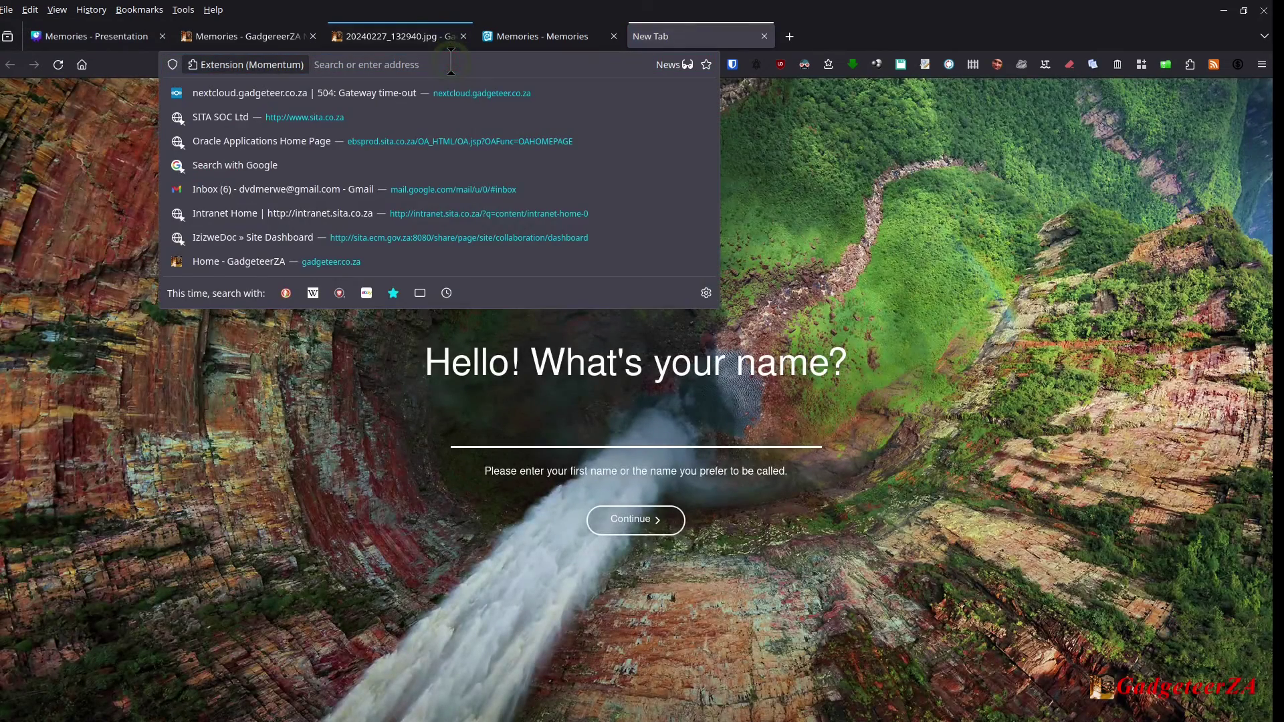
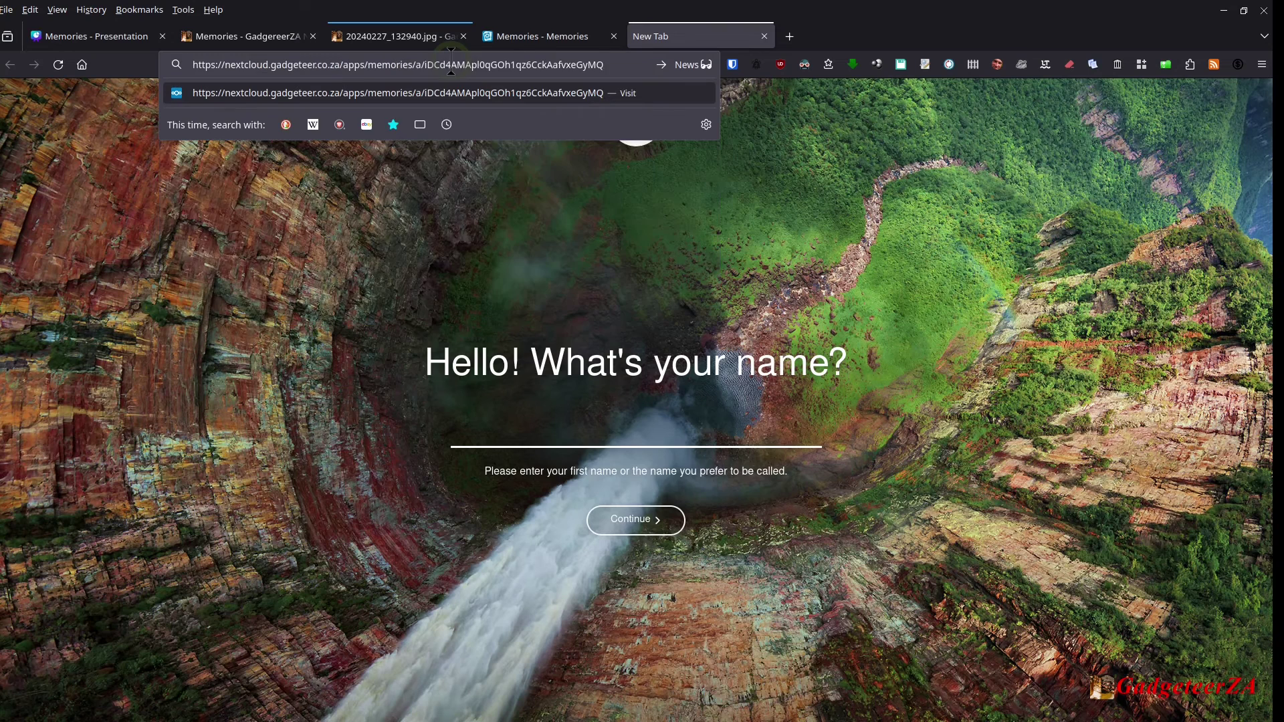
pyautogui.press('Return')
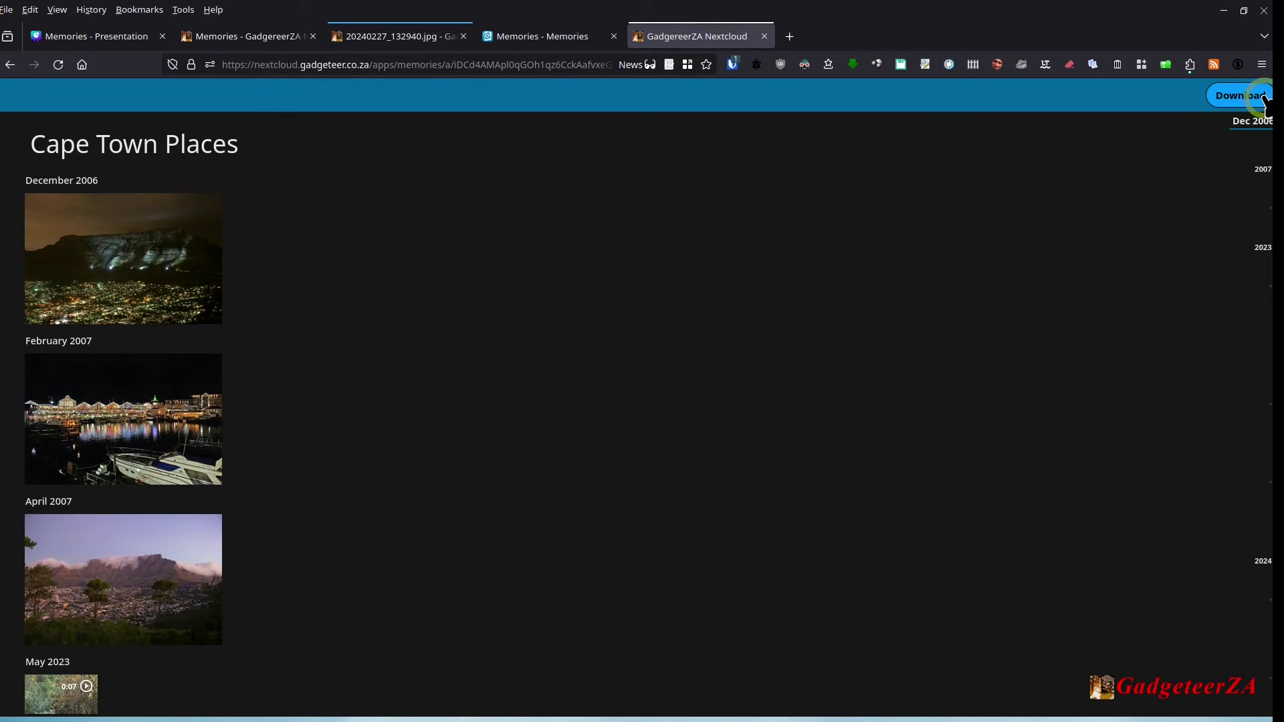
# Step: Browse the public album's photos and view the Cape Town Waterfront photo's metadata and location
pyautogui.scroll(-15, 267, 247)
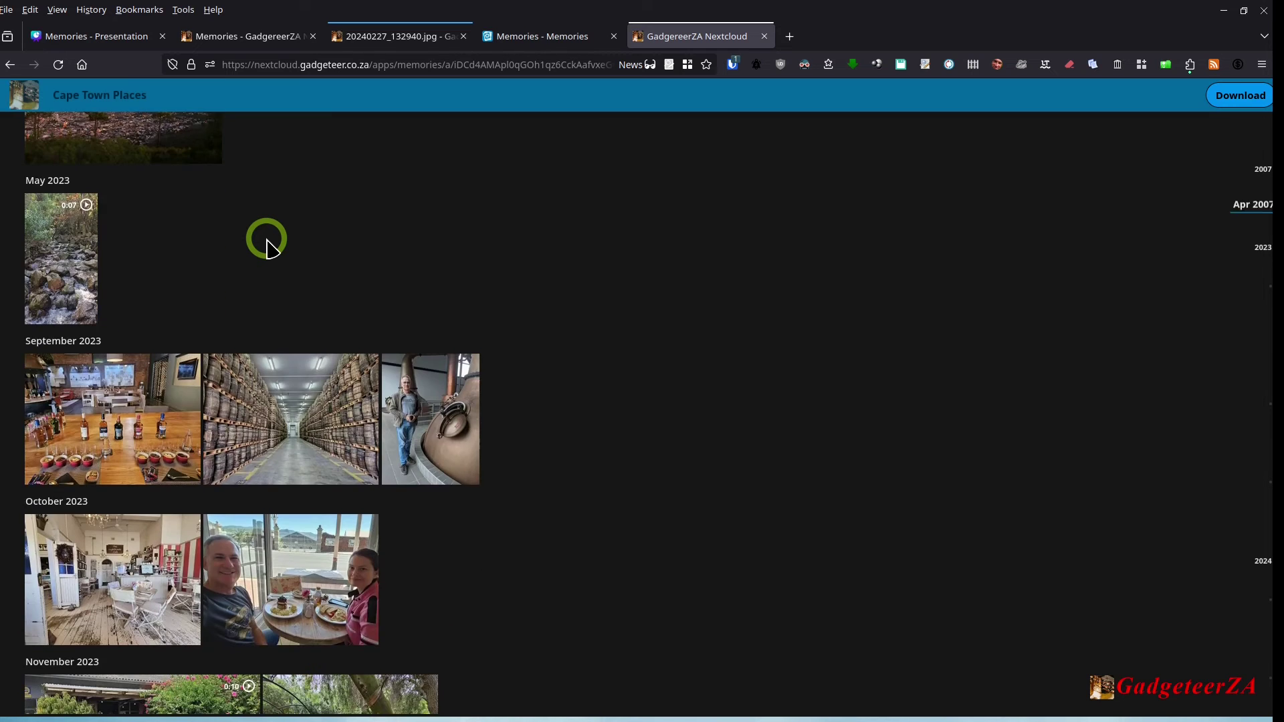
pyautogui.scroll(8, 267, 247)
pyautogui.scroll(8, 267, 247)
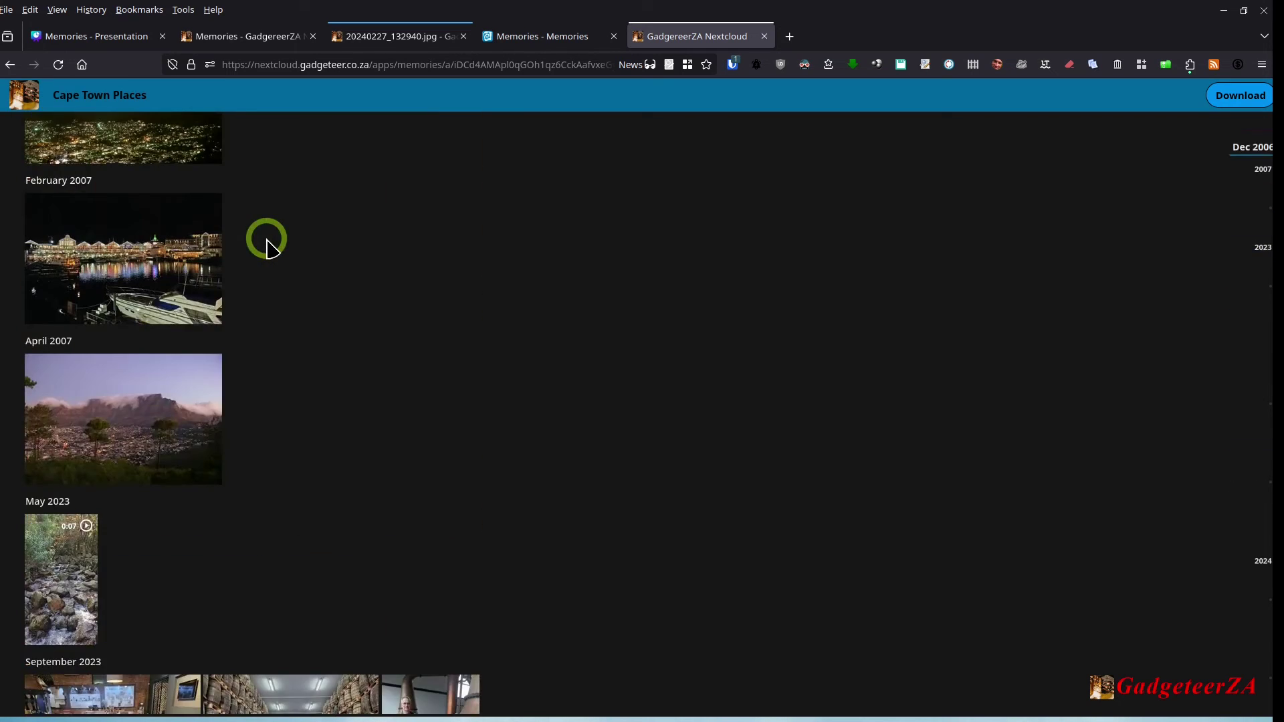
pyautogui.click(143, 242)
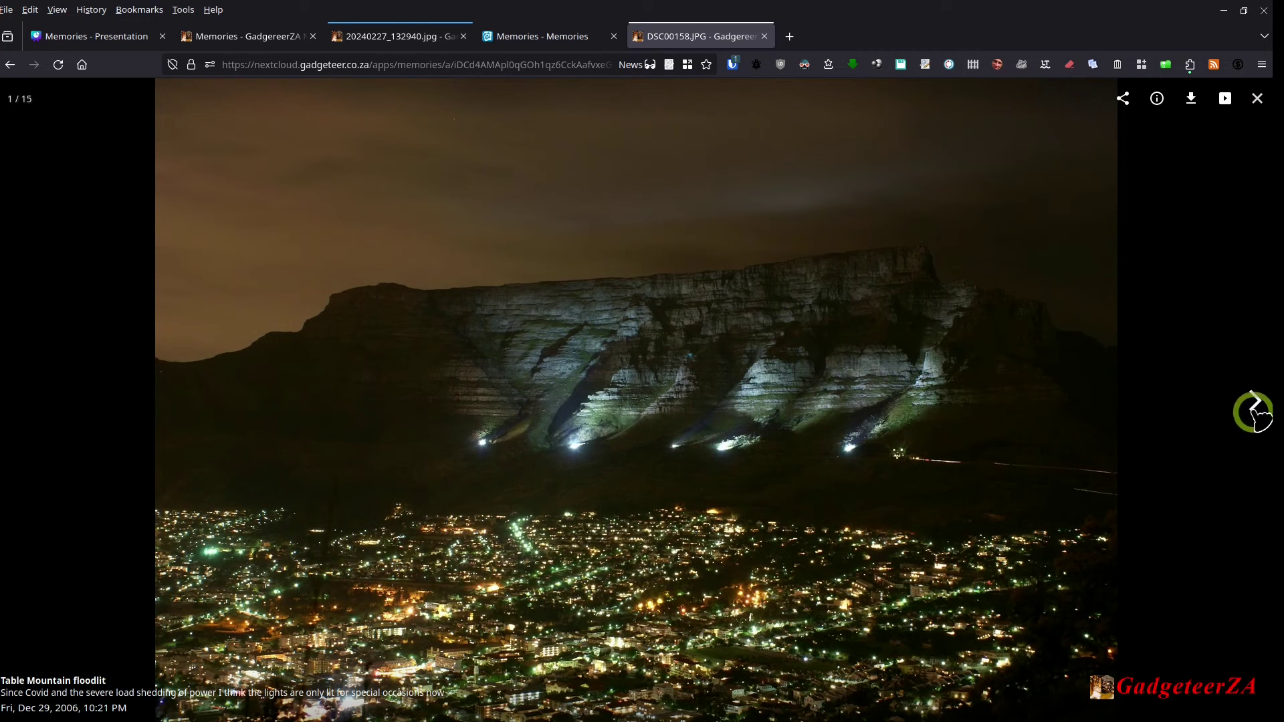
pyautogui.click(1254, 401)
pyautogui.click(1254, 401)
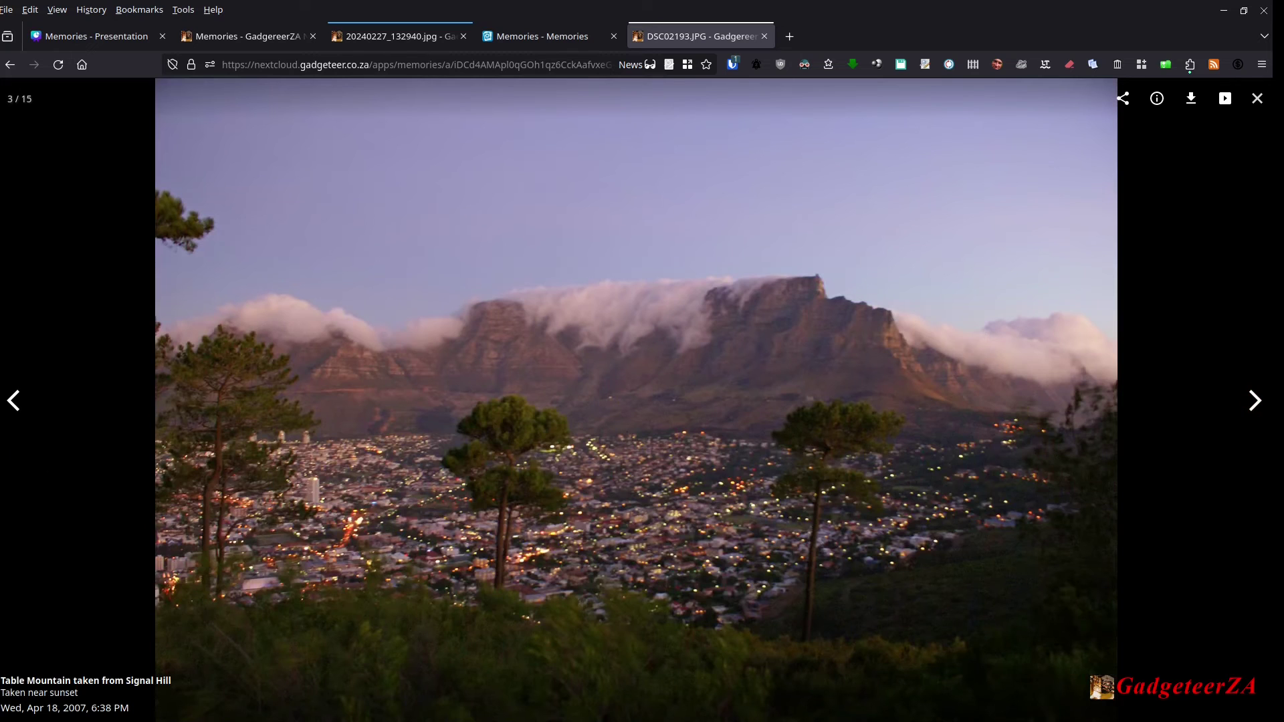
pyautogui.click(15, 400)
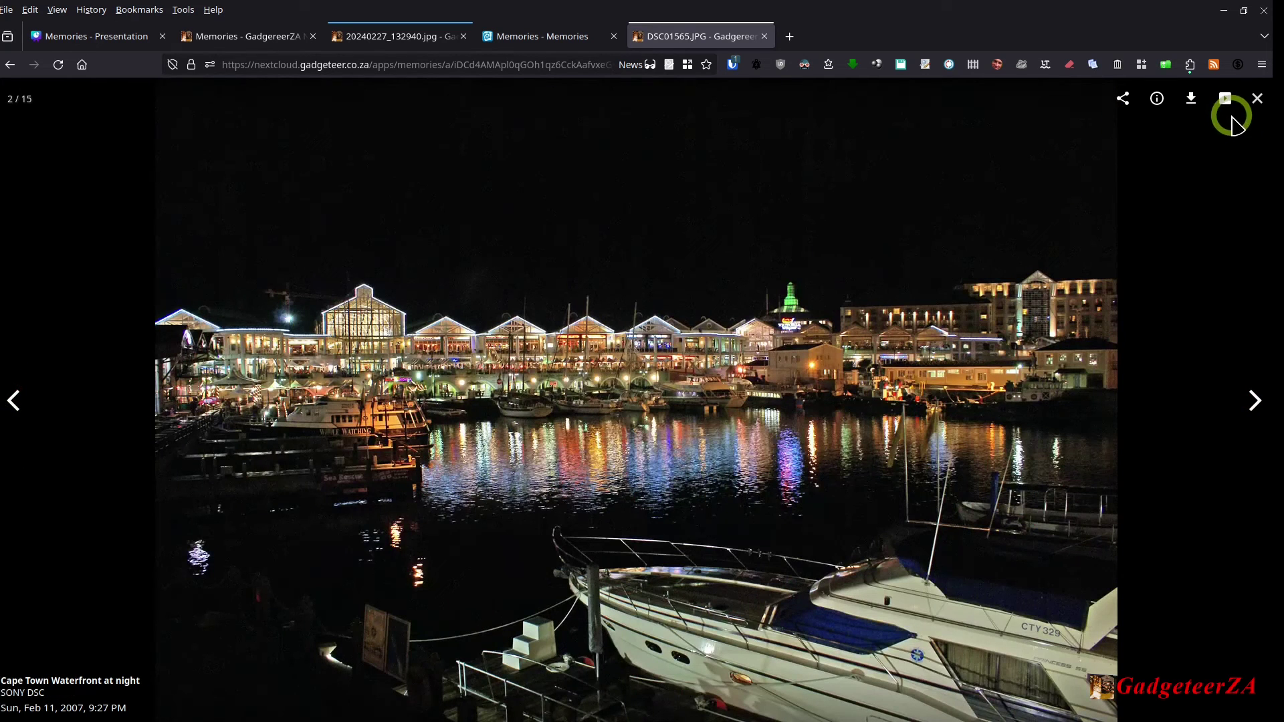
pyautogui.click(1157, 101)
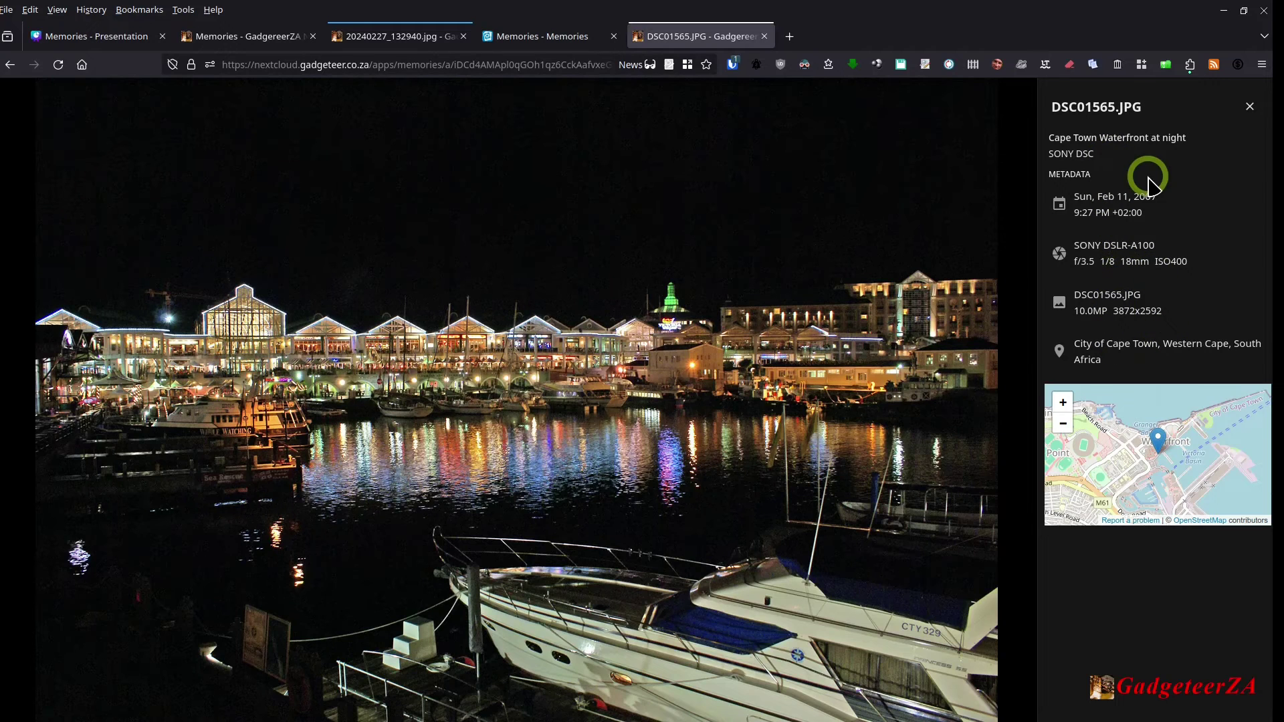
pyautogui.click(1249, 107)
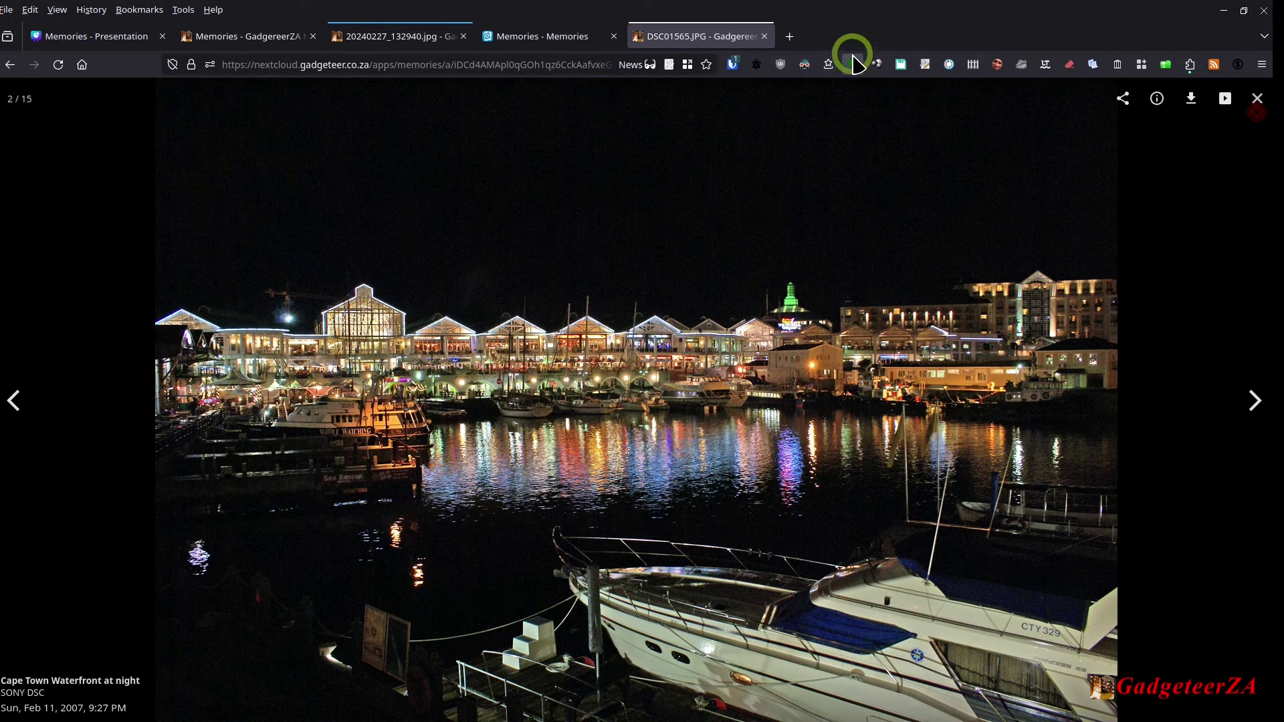
# Step: Close the public album tab and the Share Album dialog, then open the account menu
pyautogui.click(766, 36)
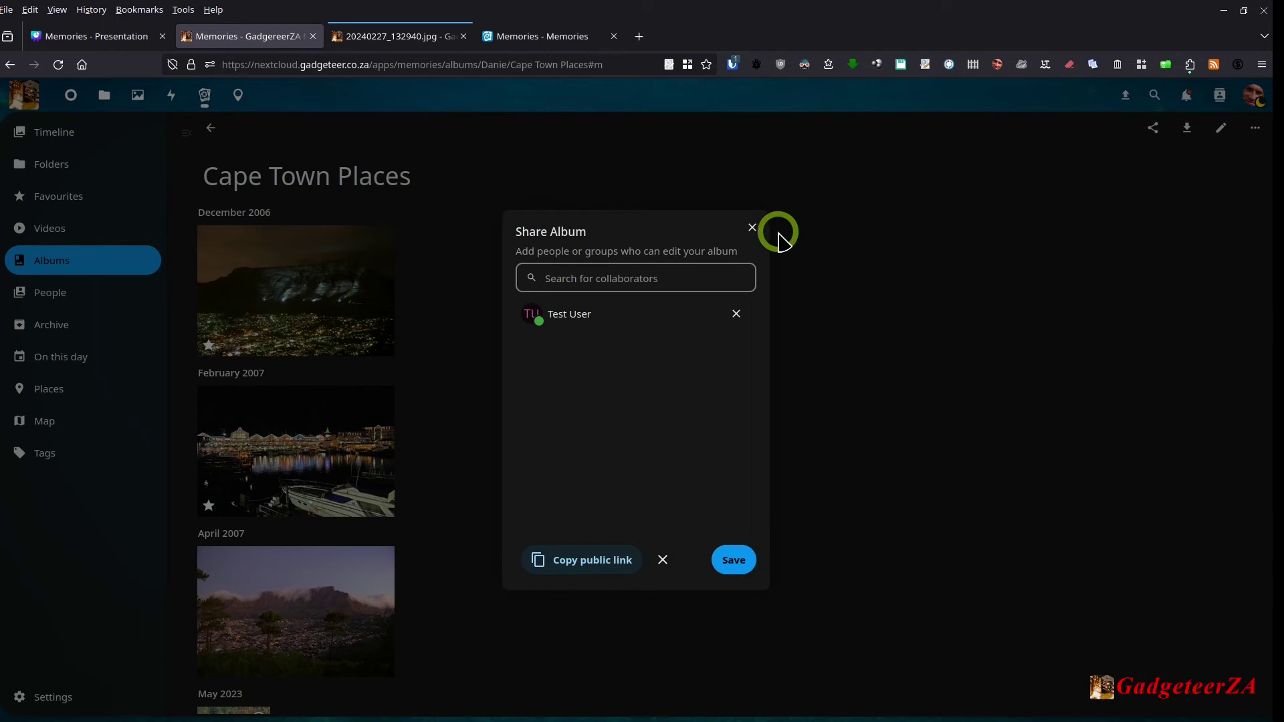
pyautogui.click(753, 229)
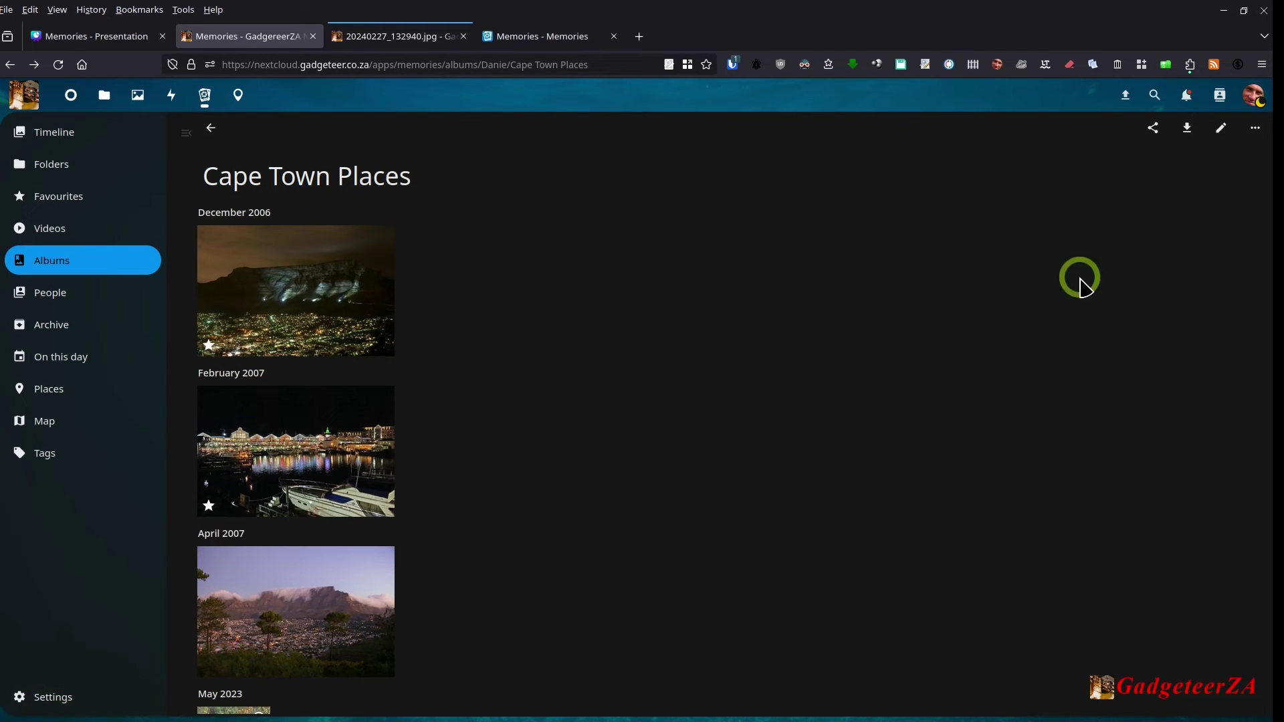
pyautogui.click(1253, 100)
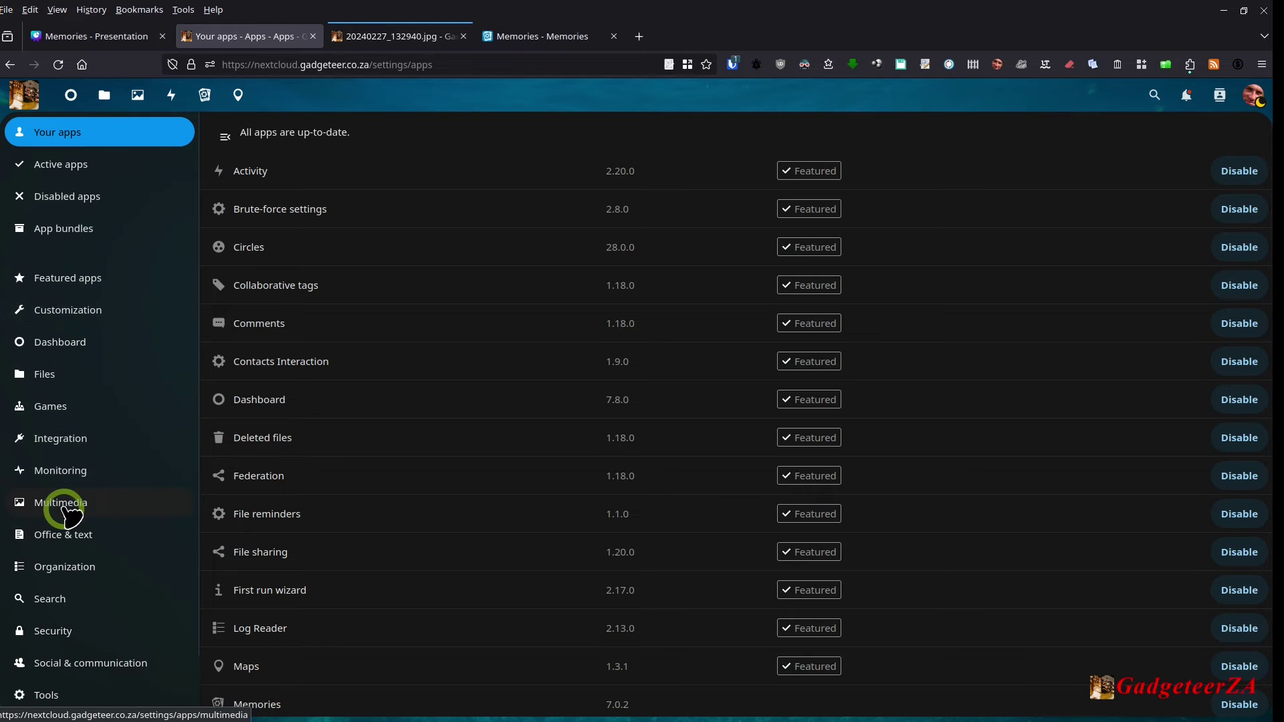
# Step: Check the Memories app under Multimedia apps, then go to the Administration Overview page
pyautogui.click(82, 514)
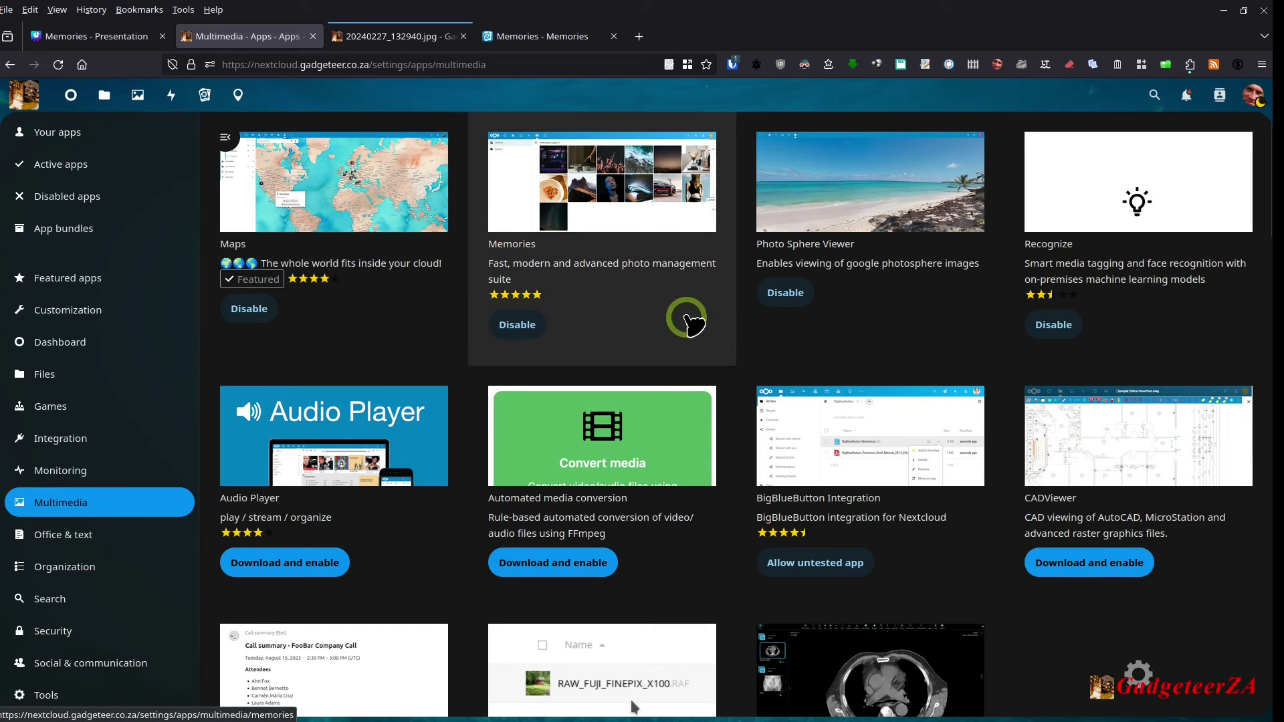
pyautogui.click(666, 282)
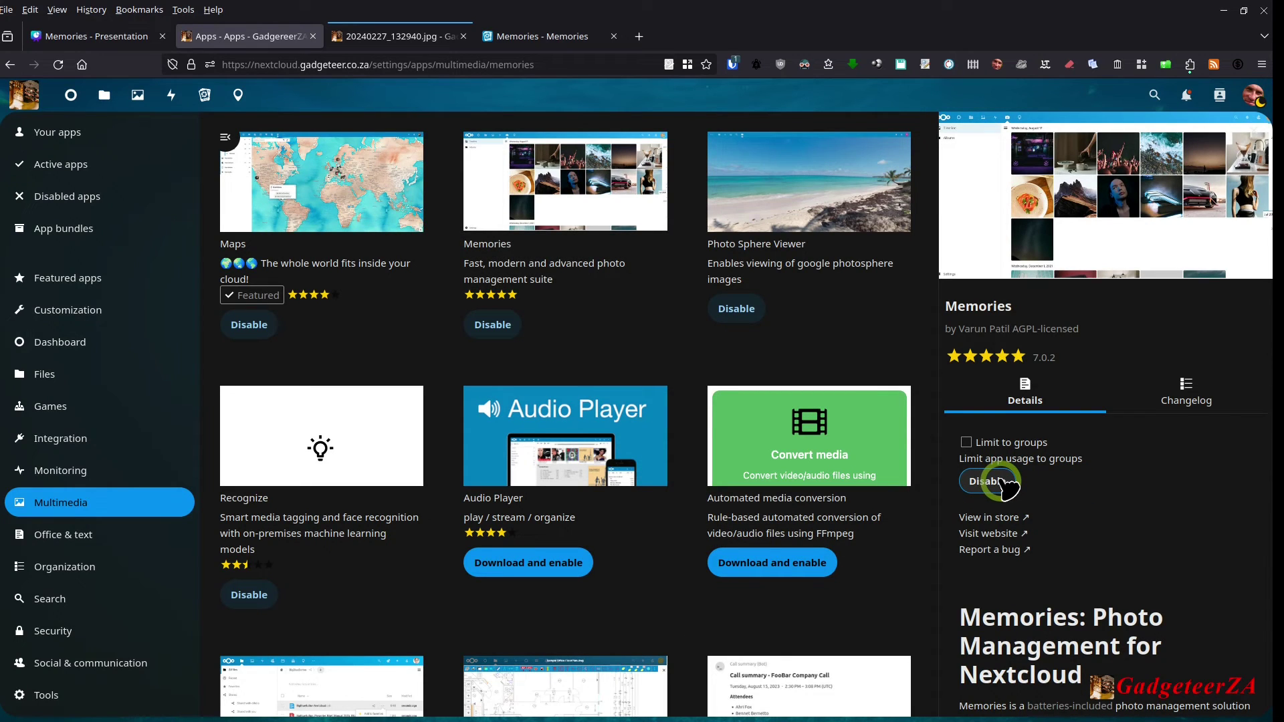
pyautogui.click(1003, 483)
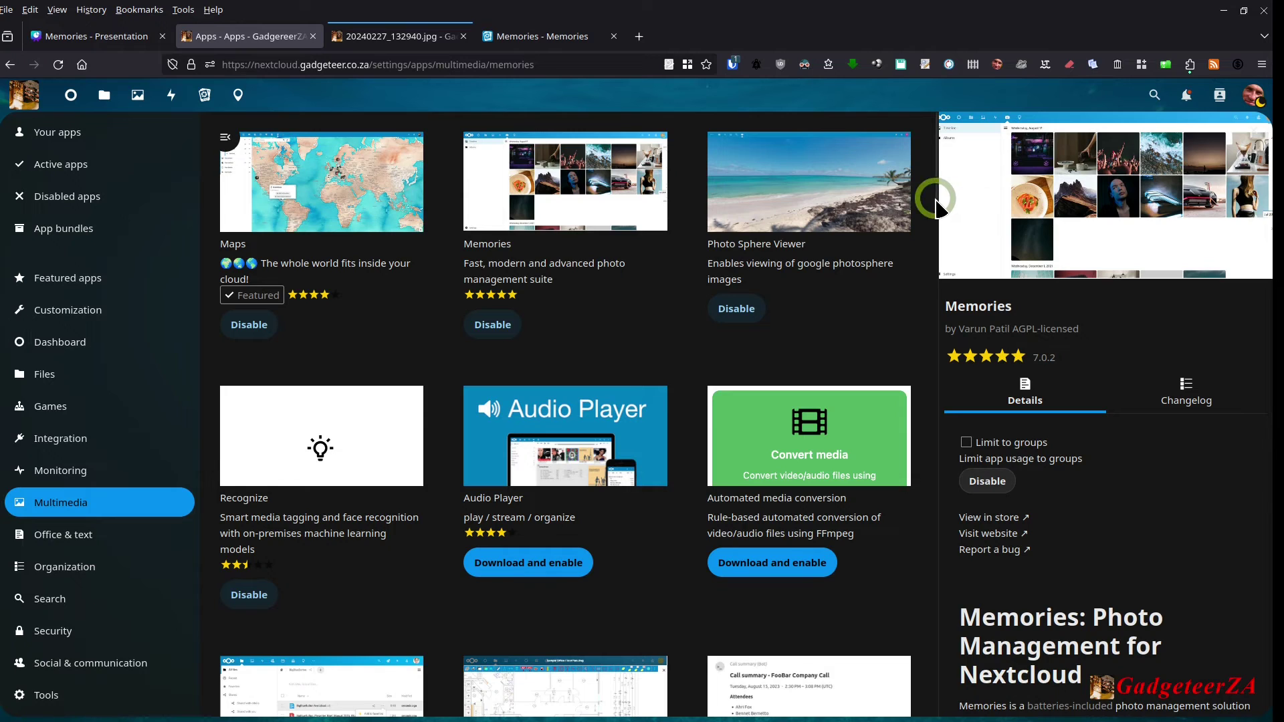
pyautogui.click(1252, 94)
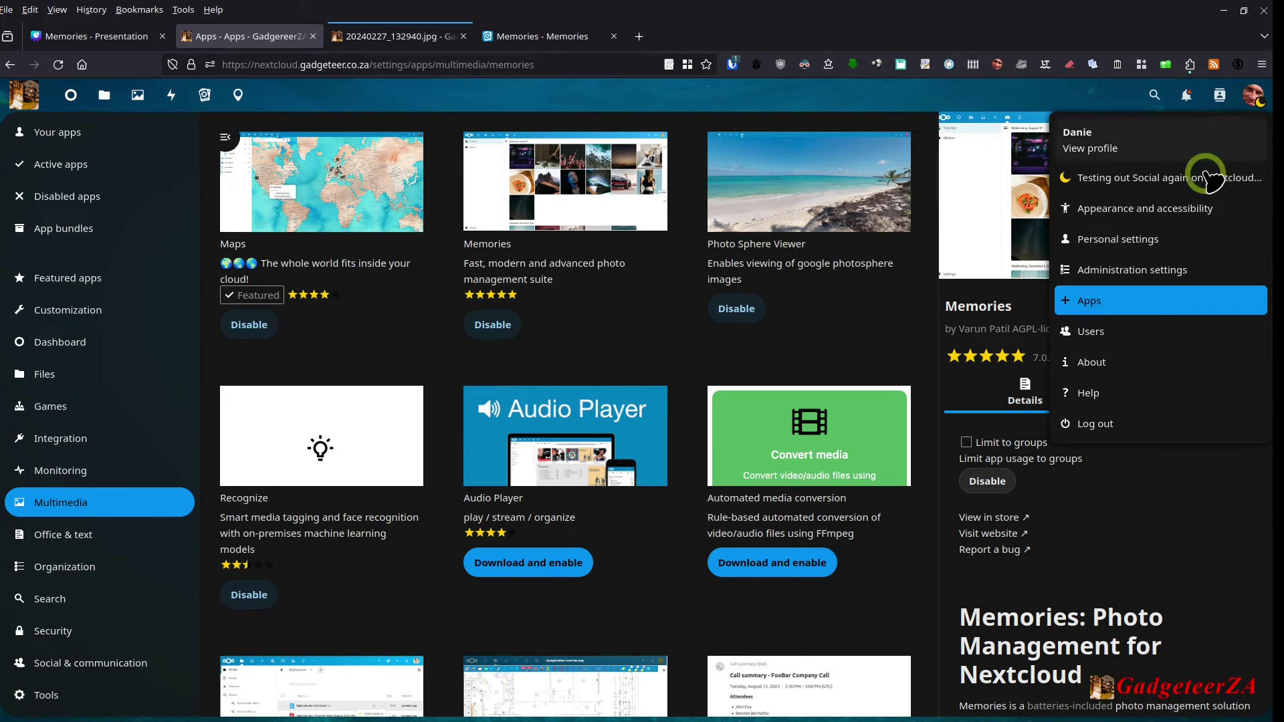
pyautogui.click(1137, 271)
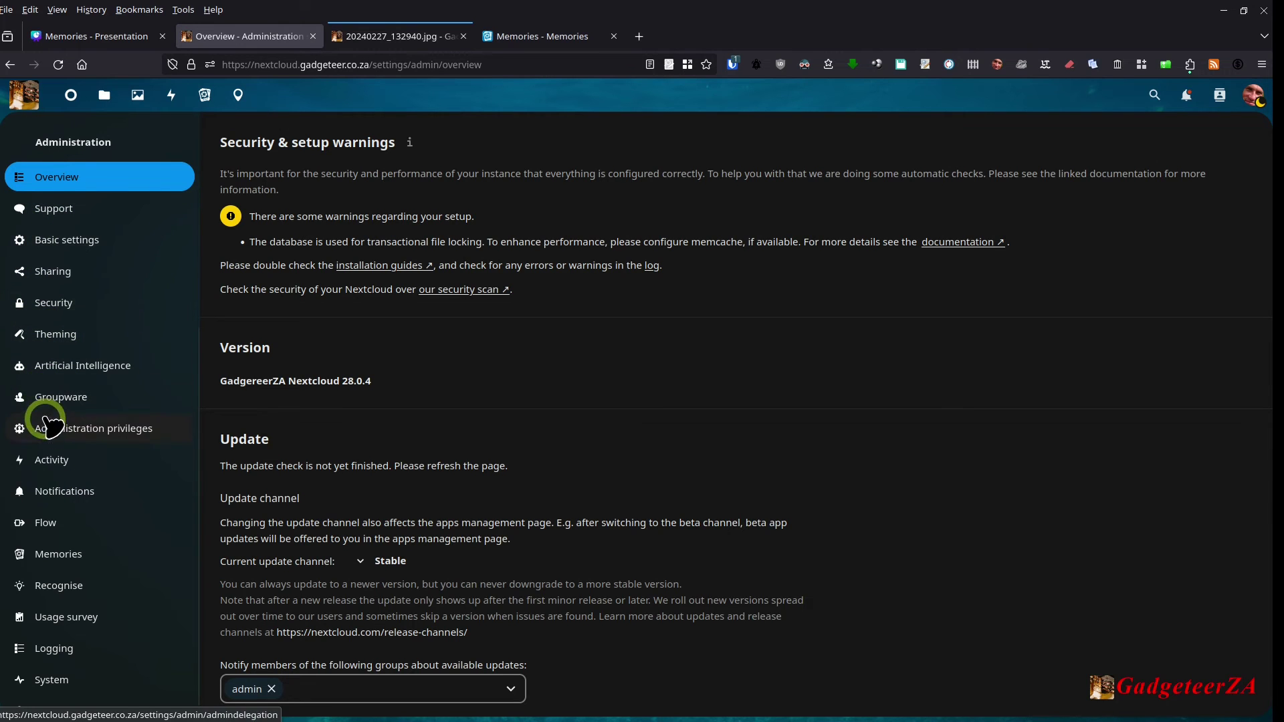
# Step: Open Memories admin settings and scroll through EXIF Extraction and Media Indexing to File Support
pyautogui.scroll(-1, 57, 483)
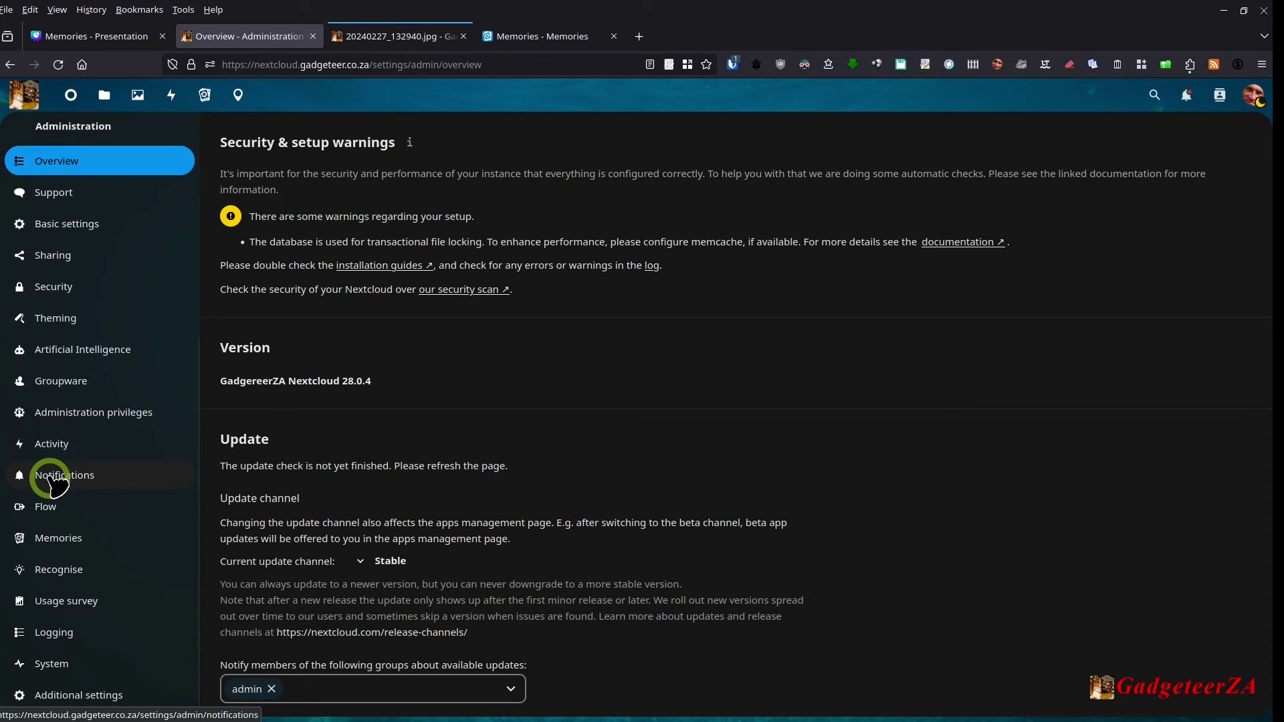
pyautogui.click(72, 538)
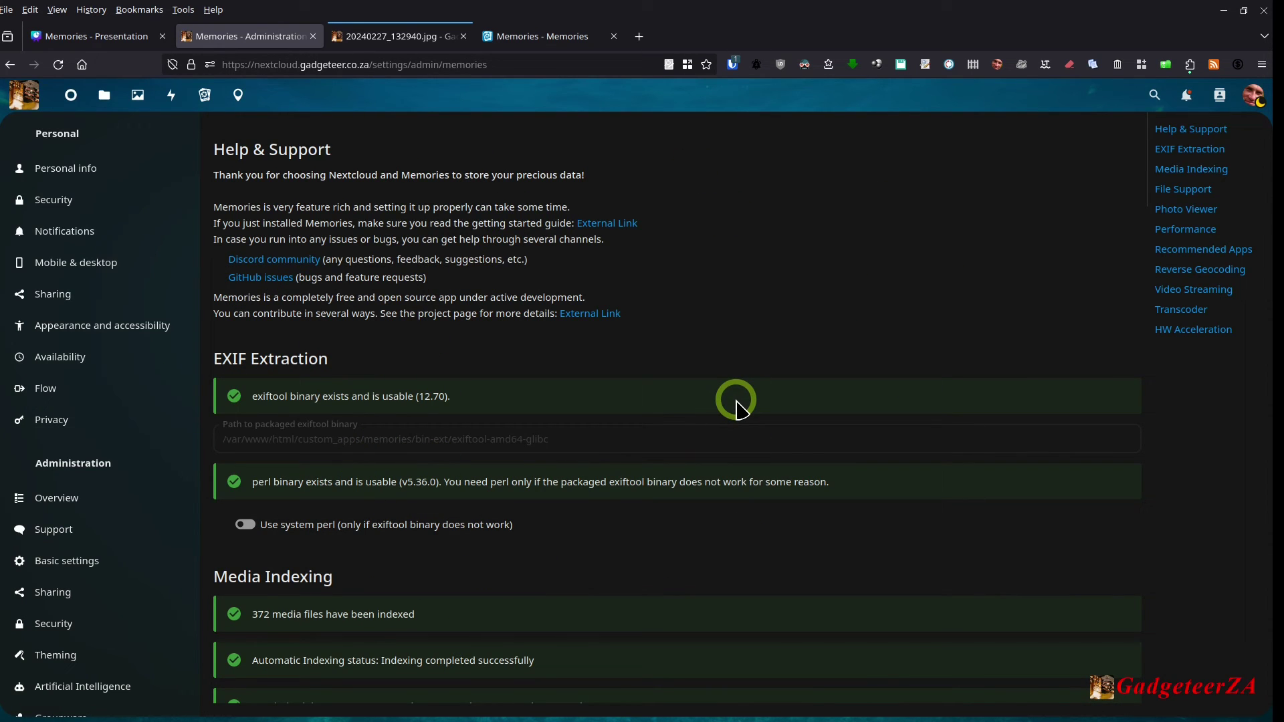
pyautogui.scroll(-3, 738, 406)
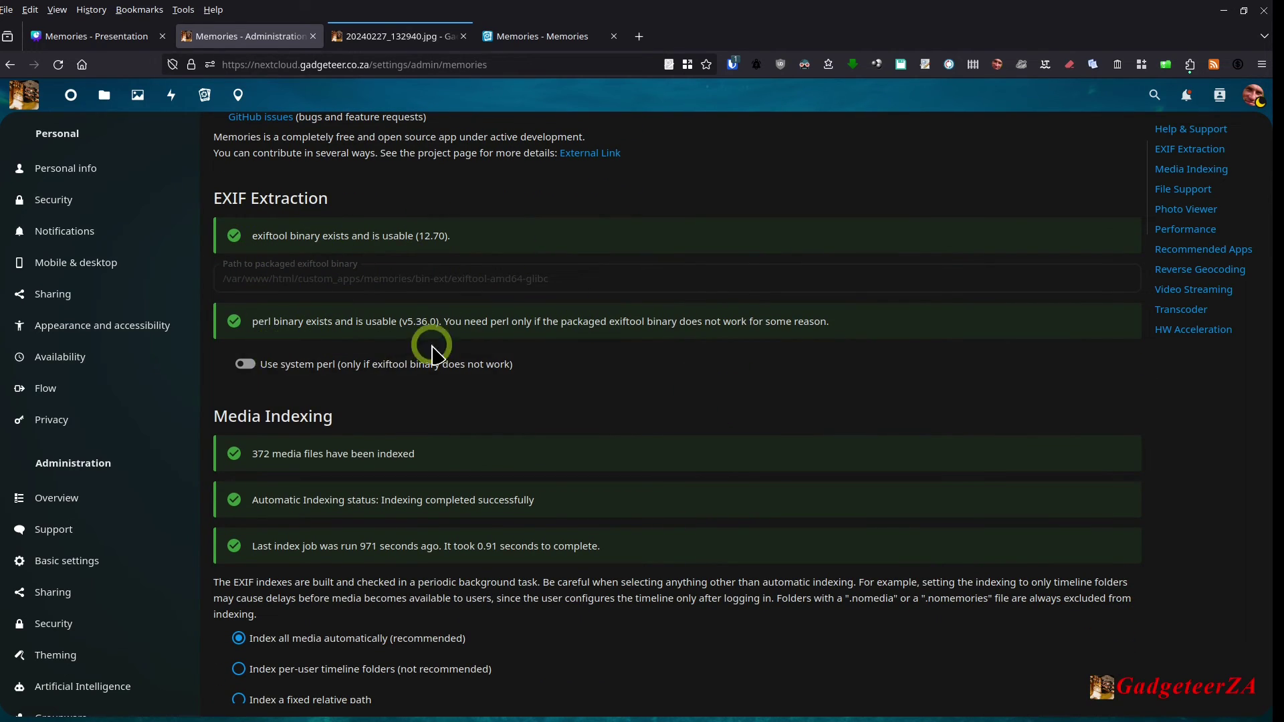
pyautogui.scroll(-3, 528, 401)
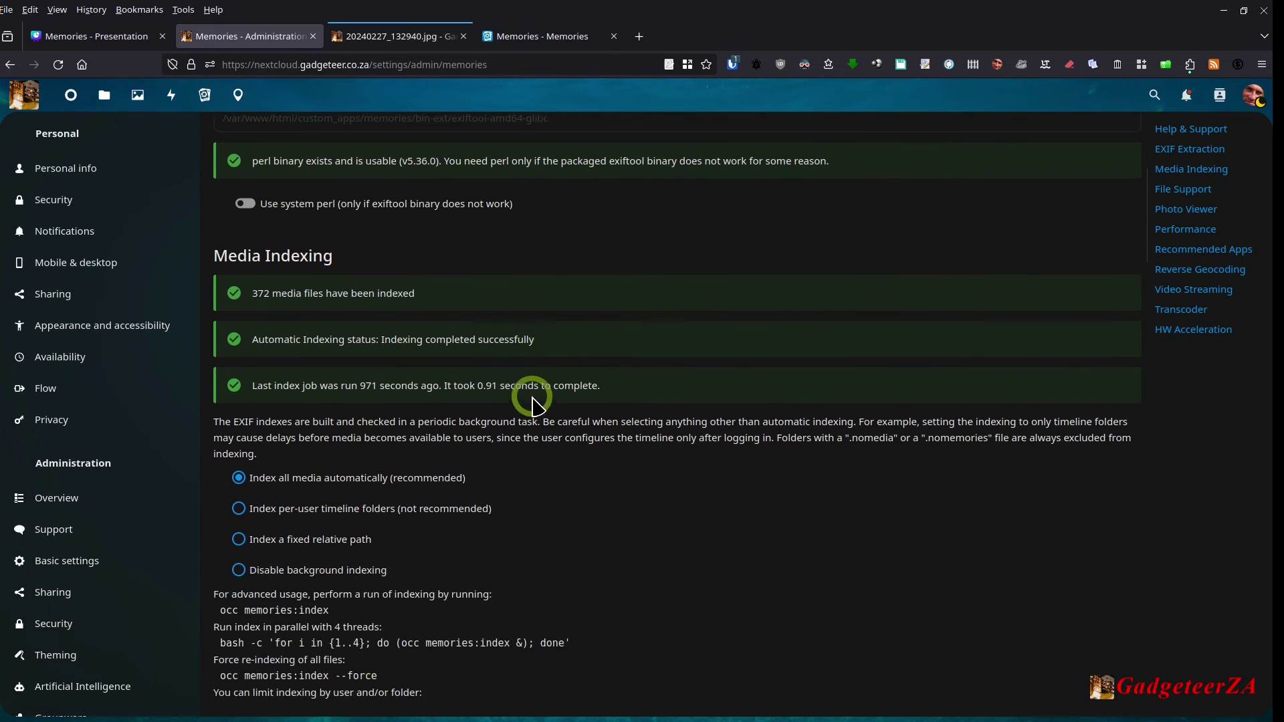
pyautogui.scroll(2, 533, 341)
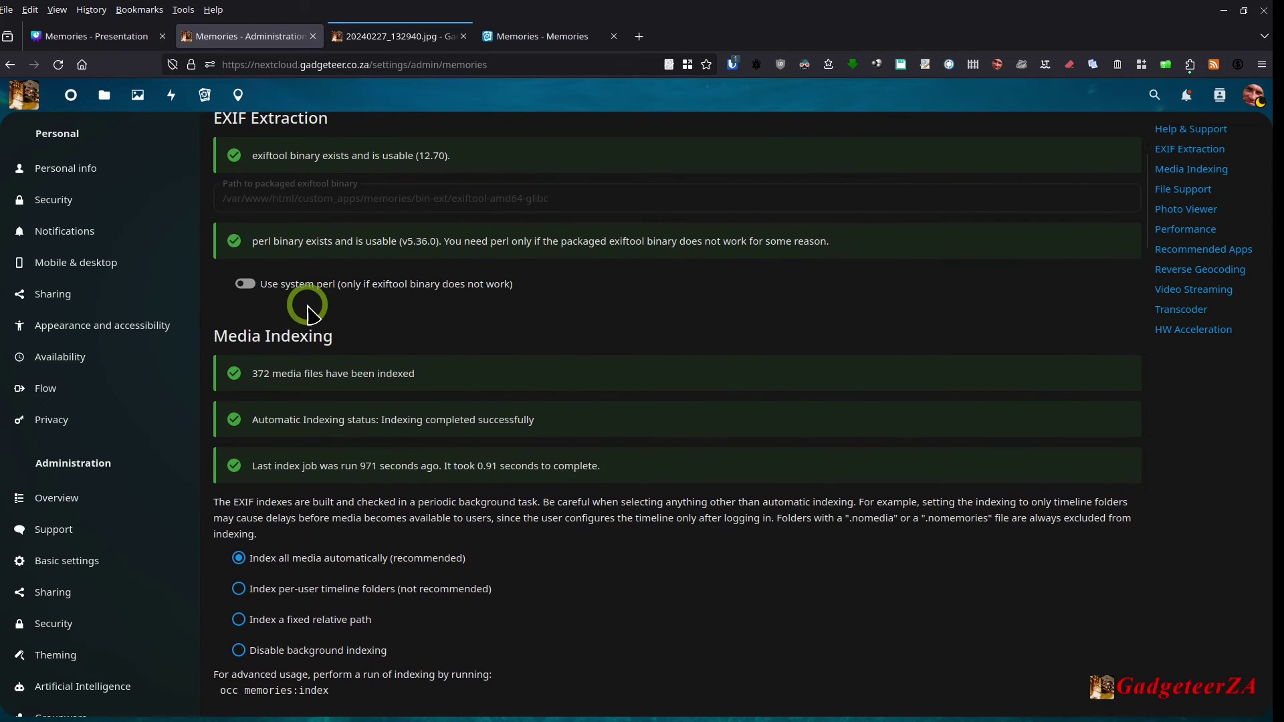
pyautogui.scroll(-2, 565, 338)
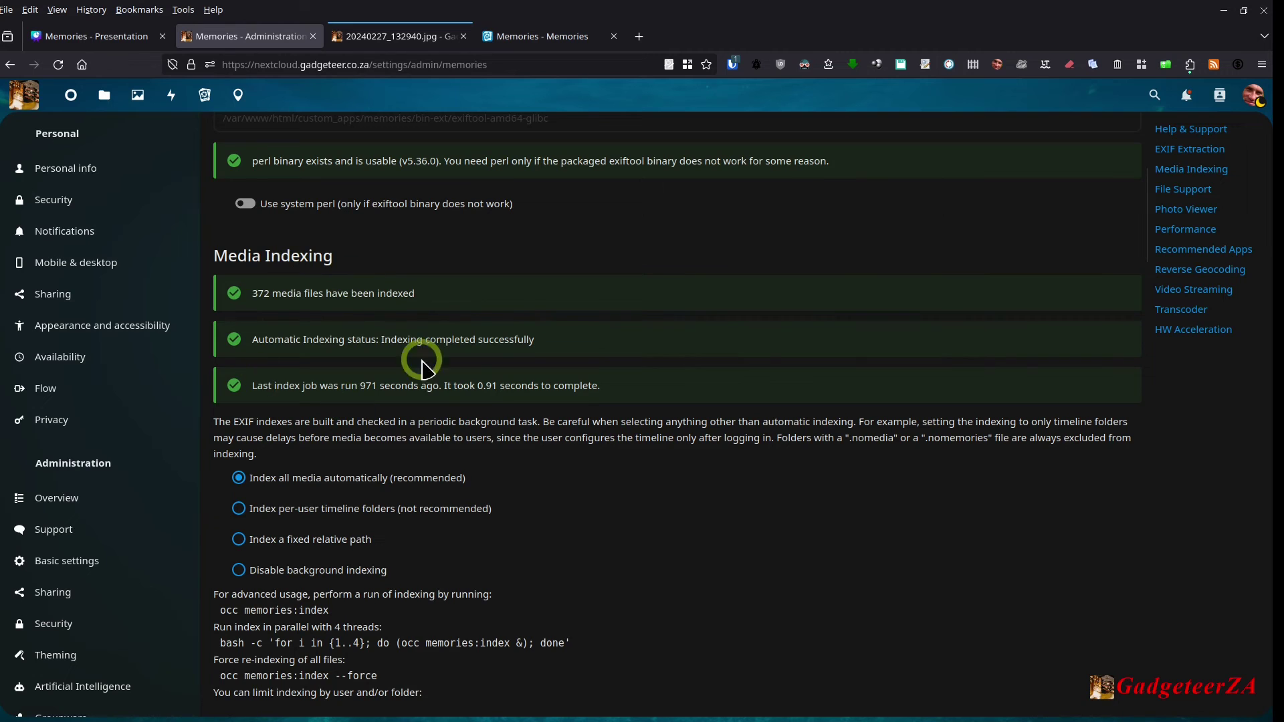
pyautogui.scroll(-3, 587, 378)
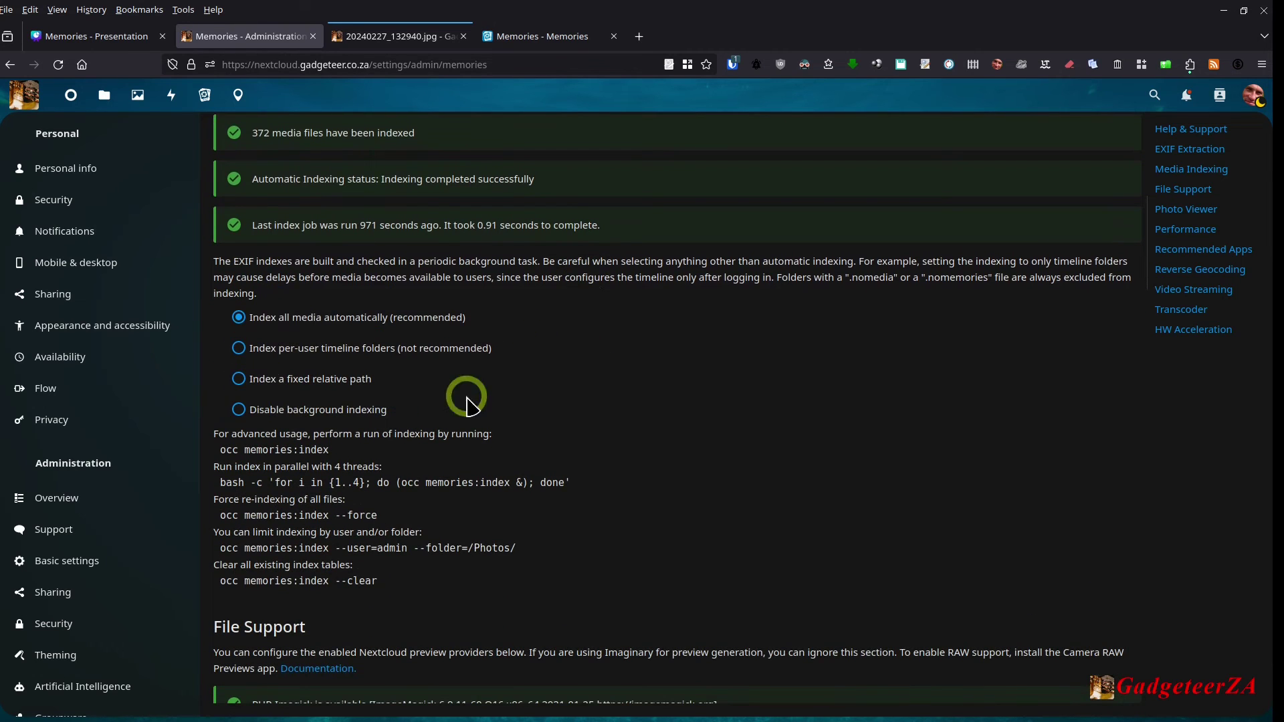
pyautogui.scroll(-2, 466, 372)
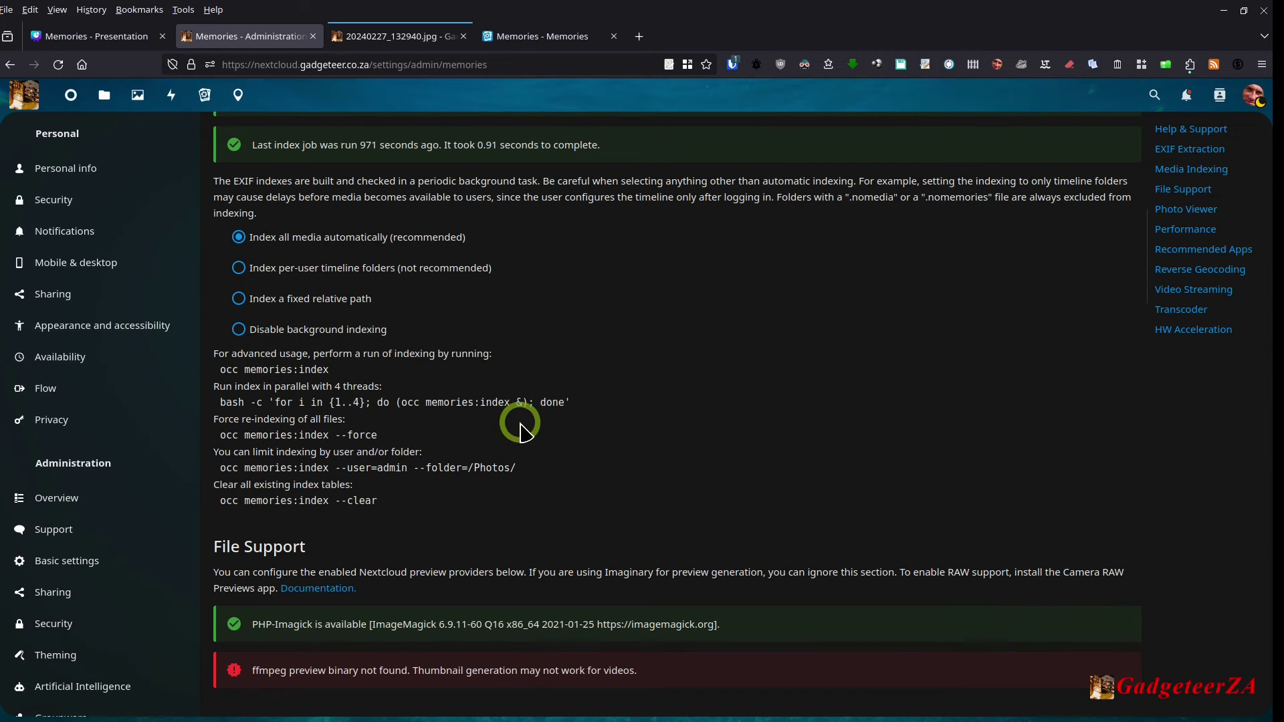
pyautogui.scroll(-4, 516, 421)
pyautogui.scroll(-1, 527, 360)
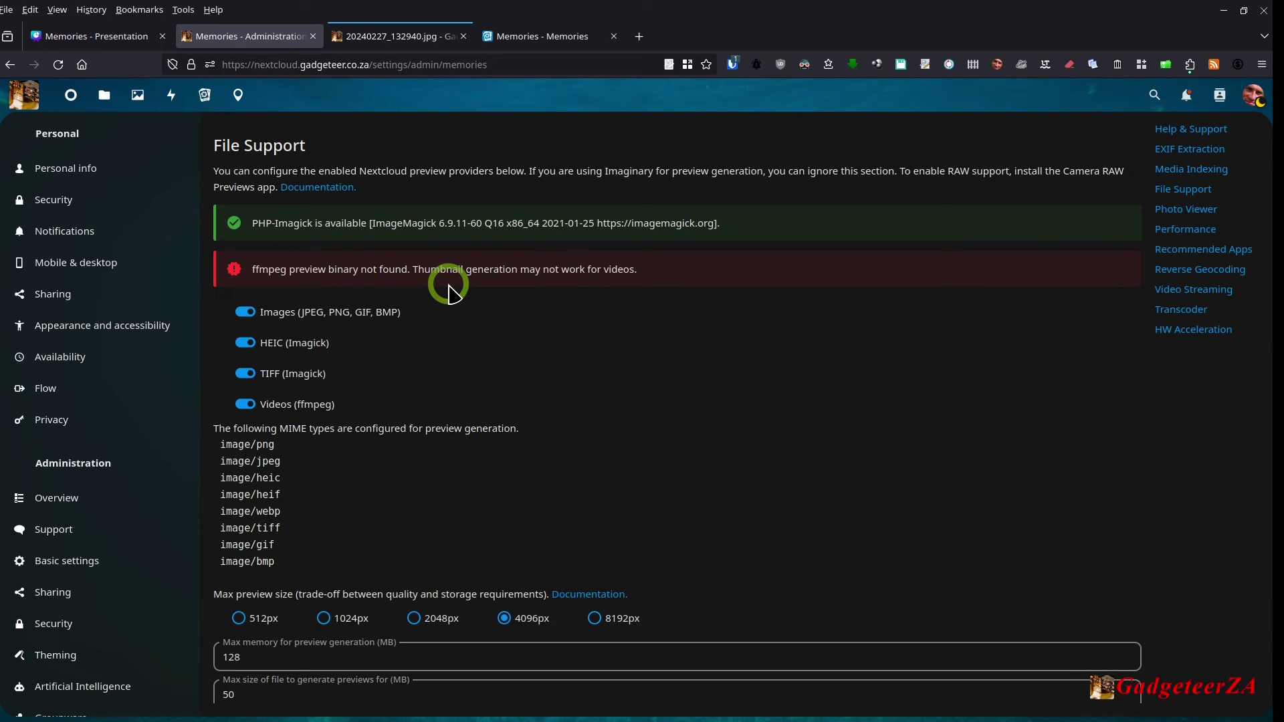
# Step: Scroll past Photo Viewer, Performance, Recommended Apps and Reverse Geocoding to Video Streaming
pyautogui.scroll(-3, 666, 340)
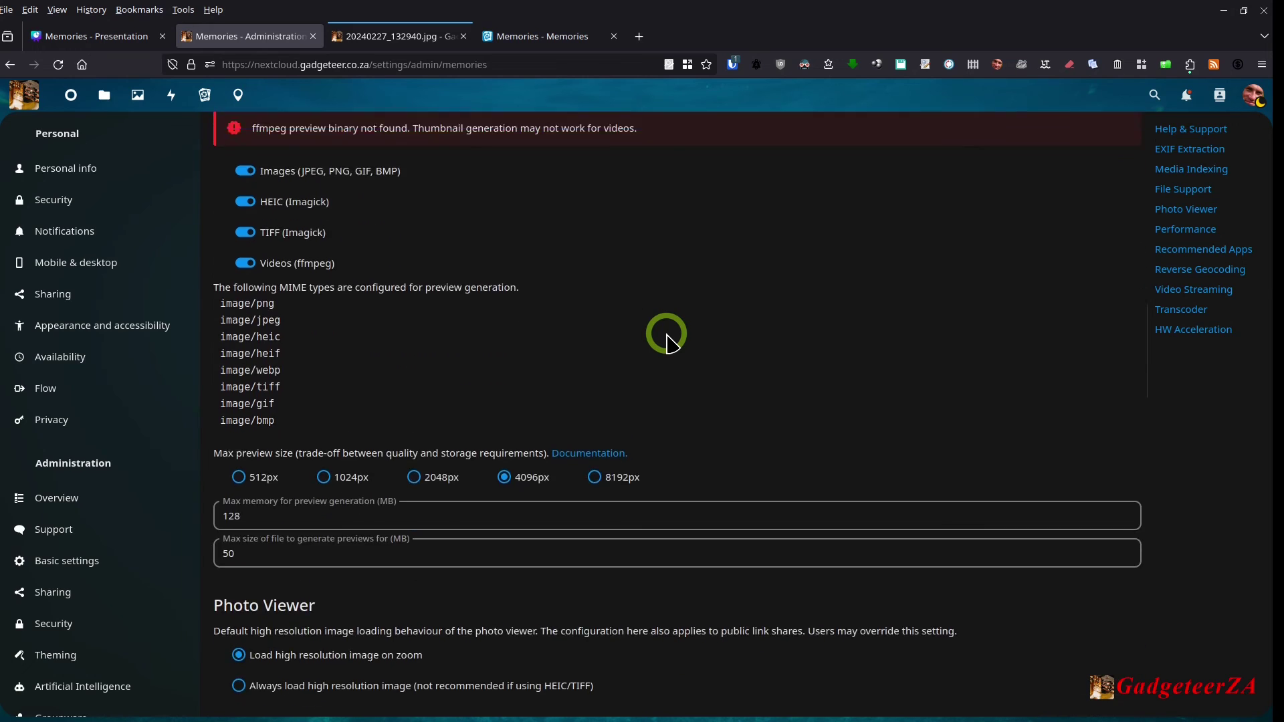
pyautogui.scroll(-4, 667, 340)
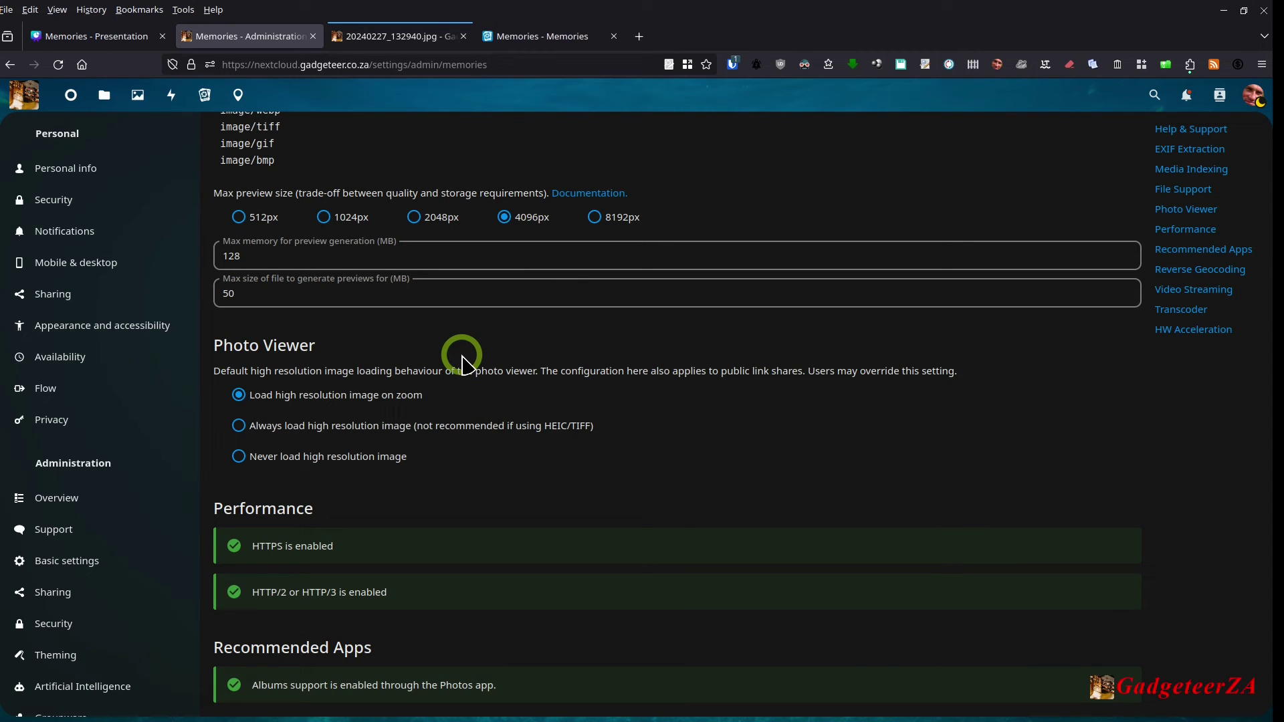
pyautogui.scroll(-2, 551, 407)
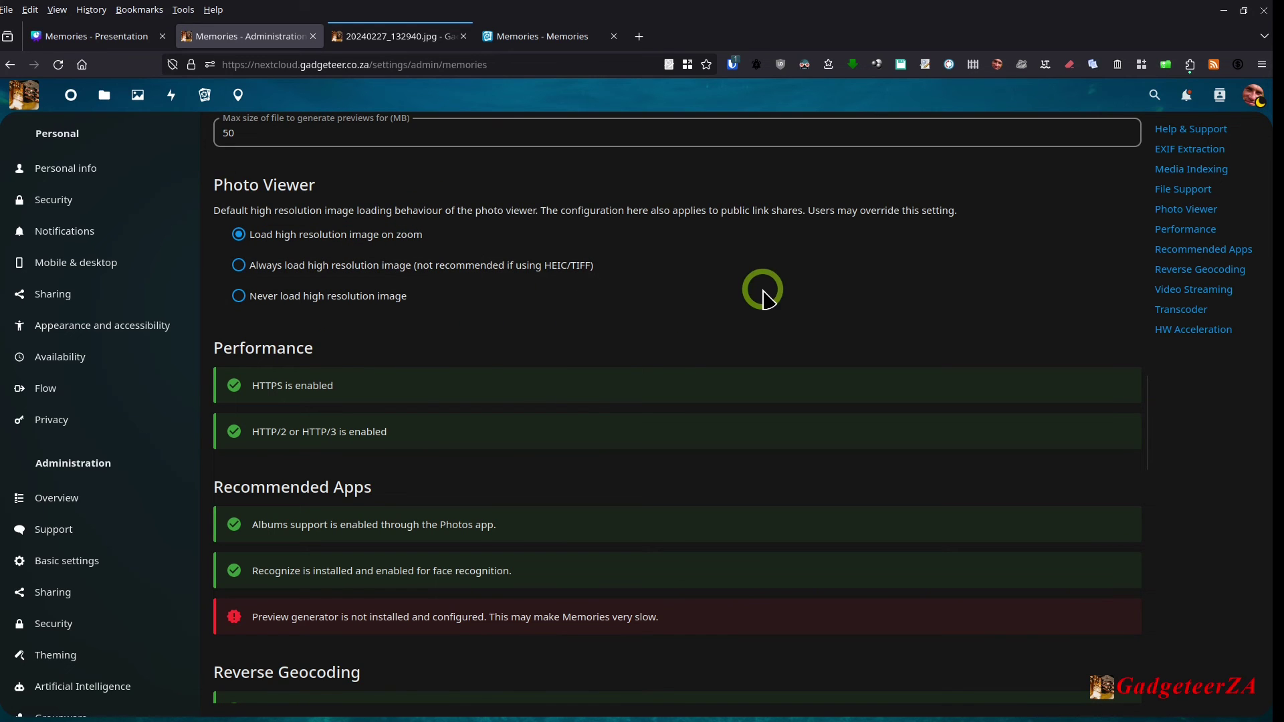
pyautogui.scroll(-1, 676, 375)
pyautogui.scroll(-2, 629, 391)
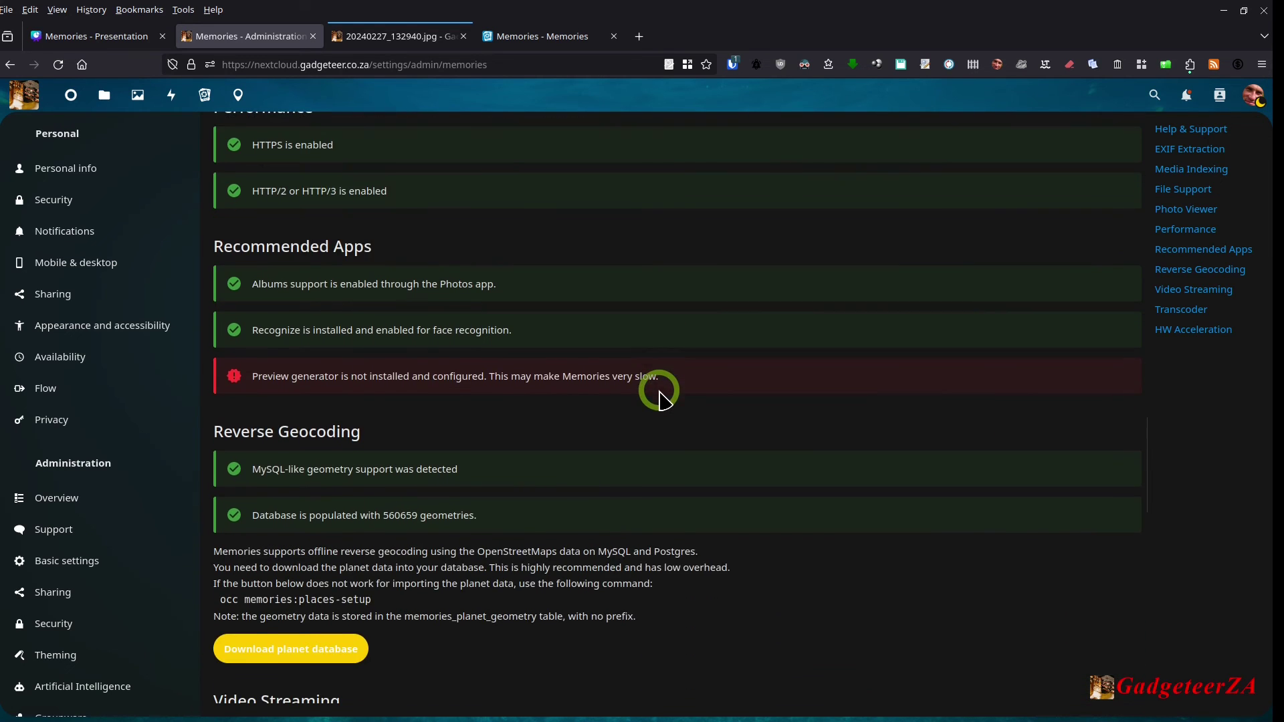
pyautogui.scroll(-2, 659, 399)
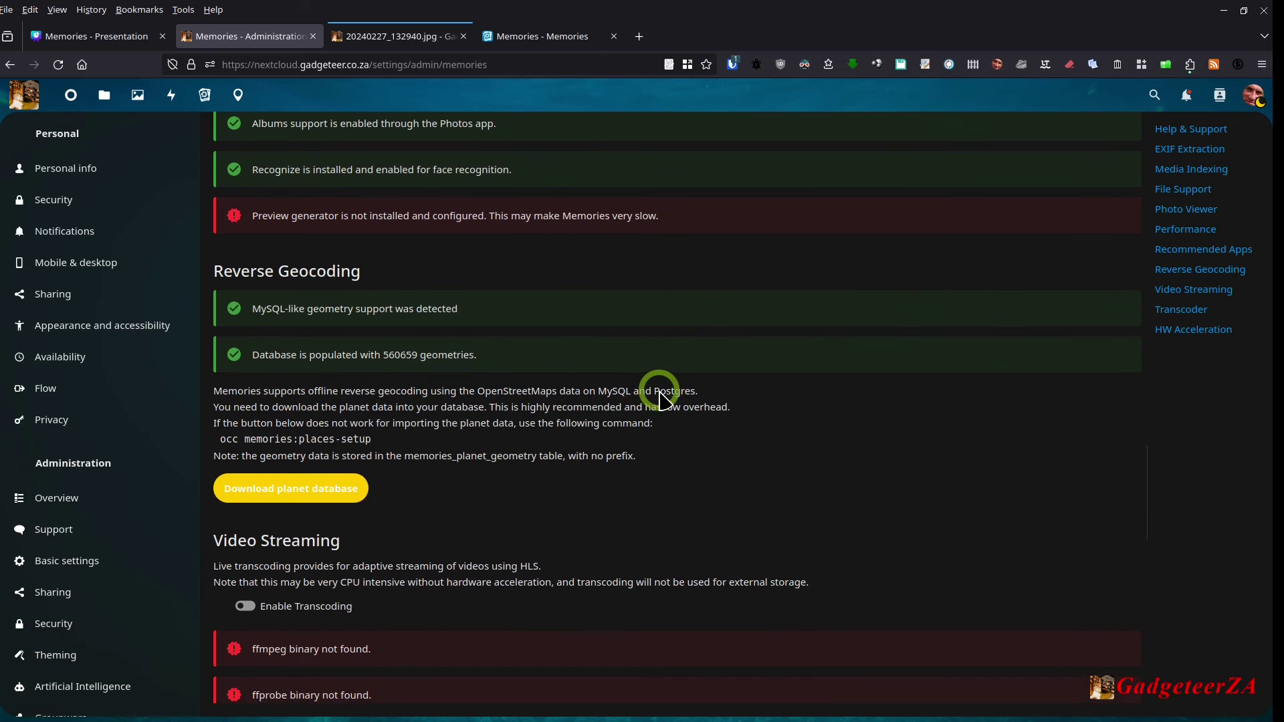
pyautogui.scroll(1, 659, 400)
pyautogui.scroll(-1, 659, 399)
pyautogui.scroll(-2, 659, 399)
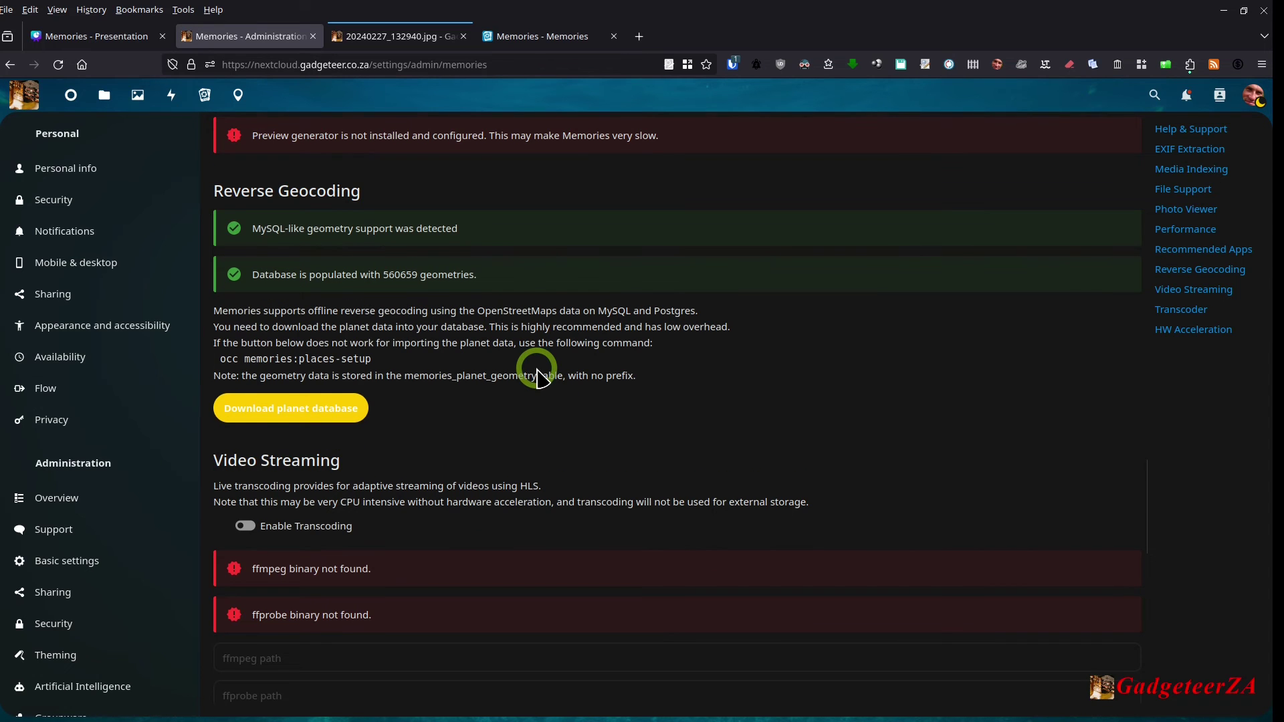
pyautogui.scroll(-3, 537, 377)
# Step: Check the Transcoder and HW Acceleration sections, then scroll back up to Photo Viewer
pyautogui.scroll(-1, 642, 344)
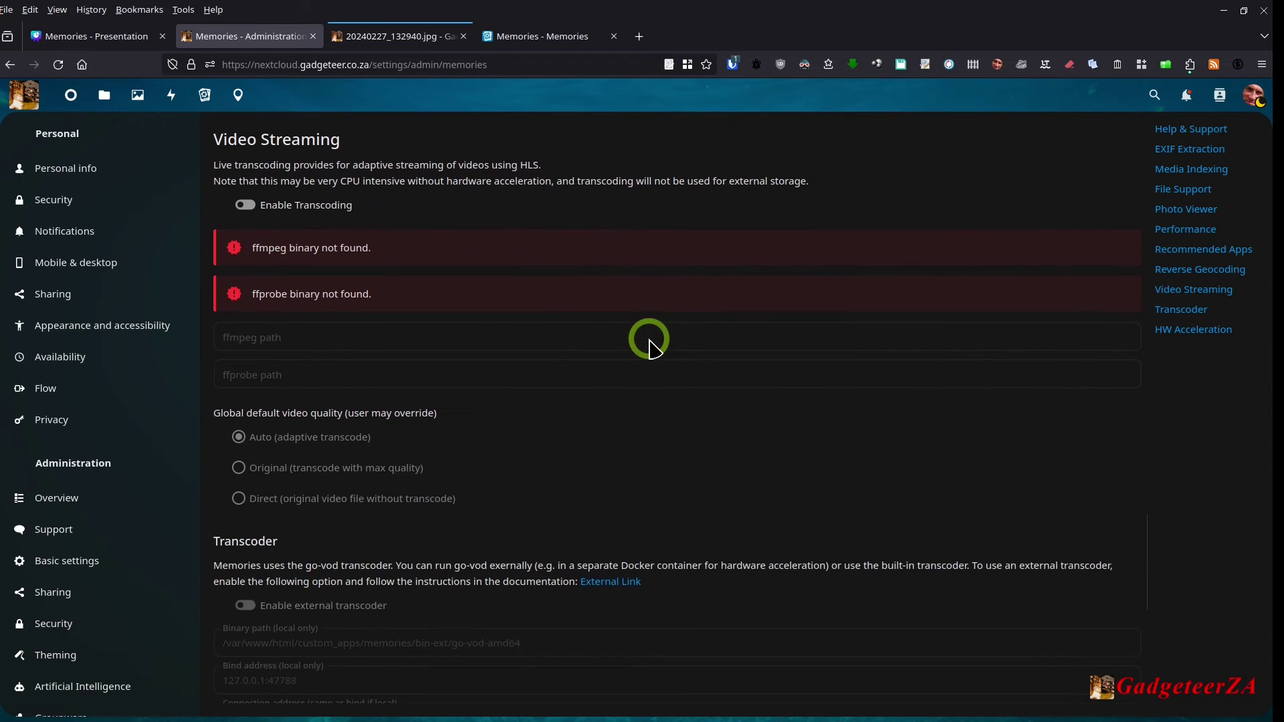
pyautogui.scroll(-4, 648, 341)
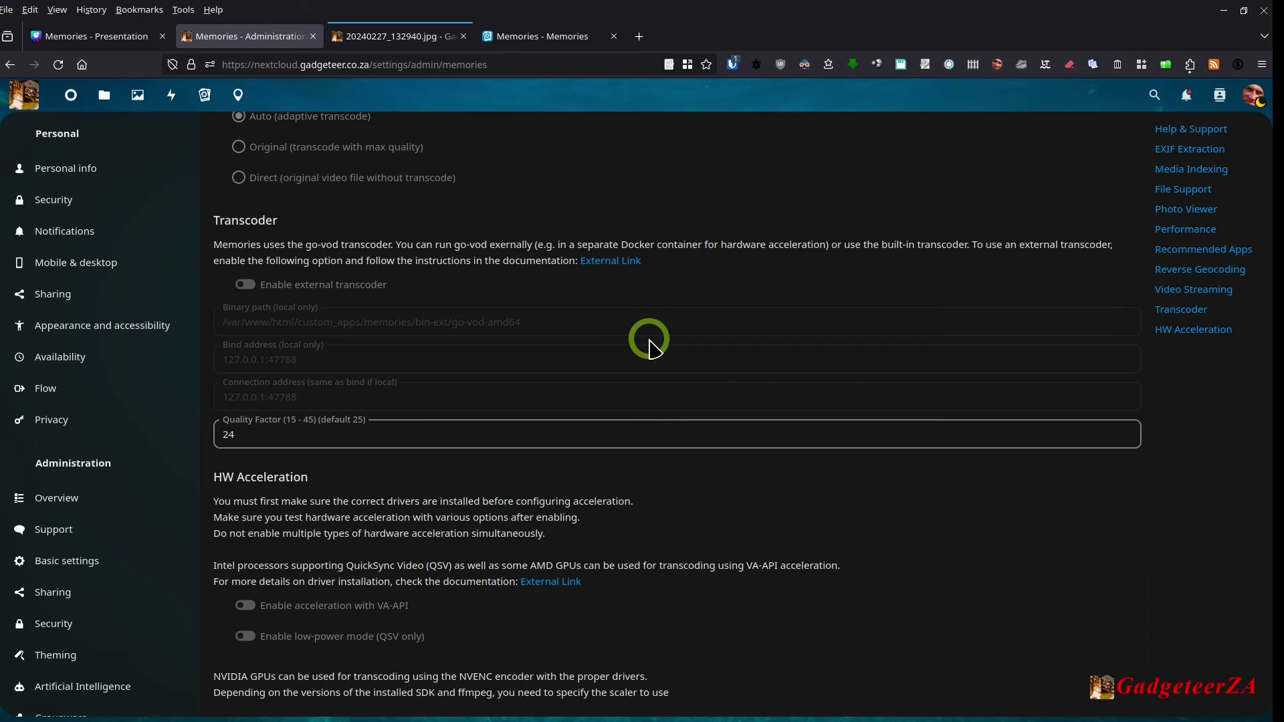
pyautogui.scroll(-3, 649, 341)
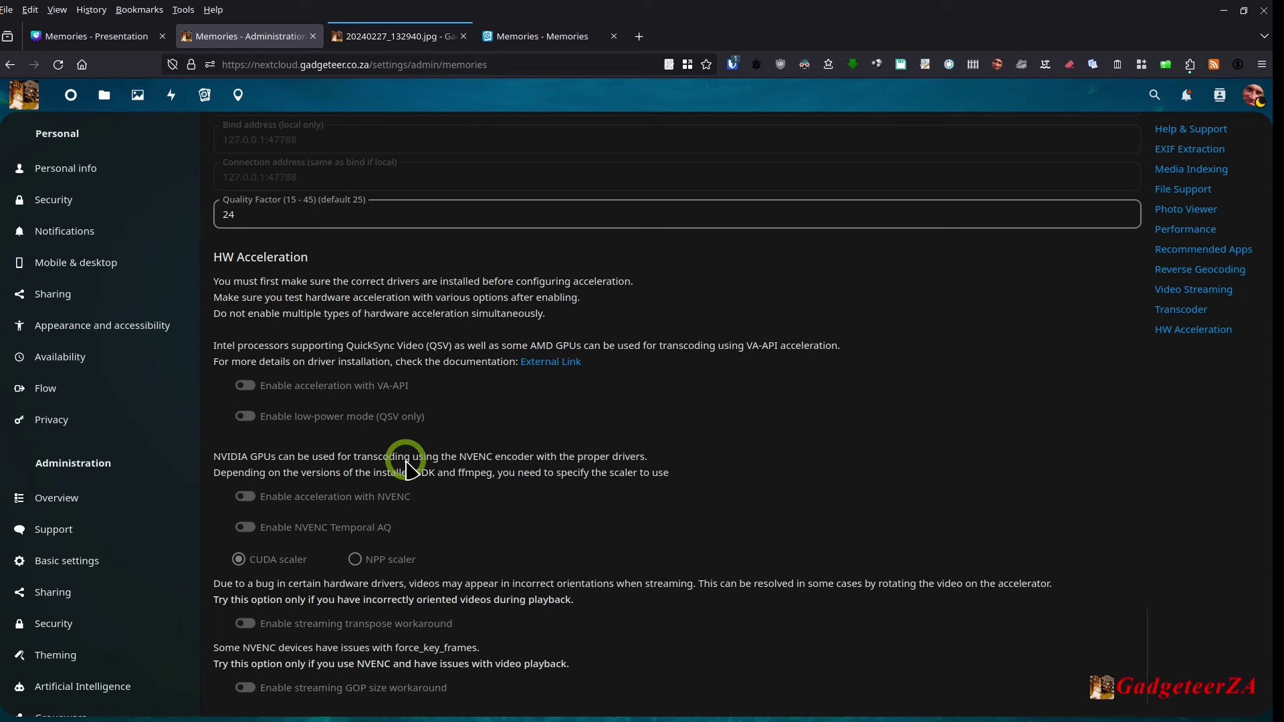
pyautogui.scroll(8, 406, 462)
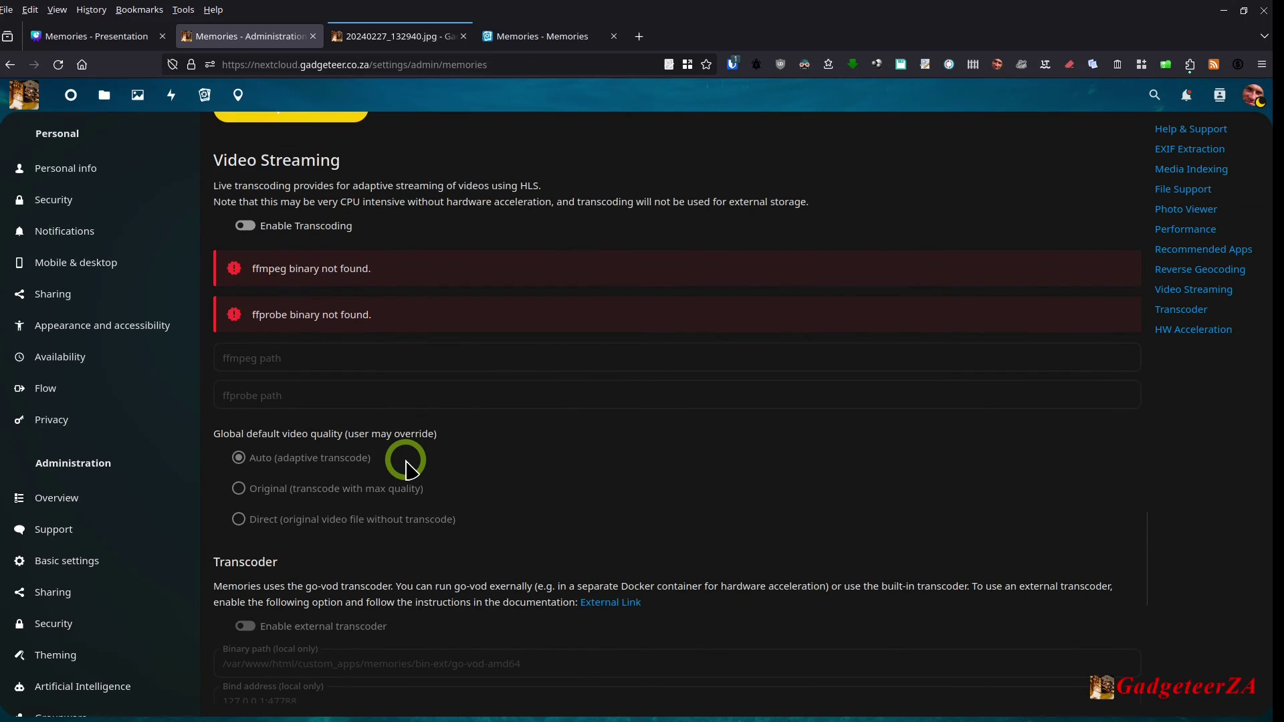
pyautogui.scroll(10, 406, 461)
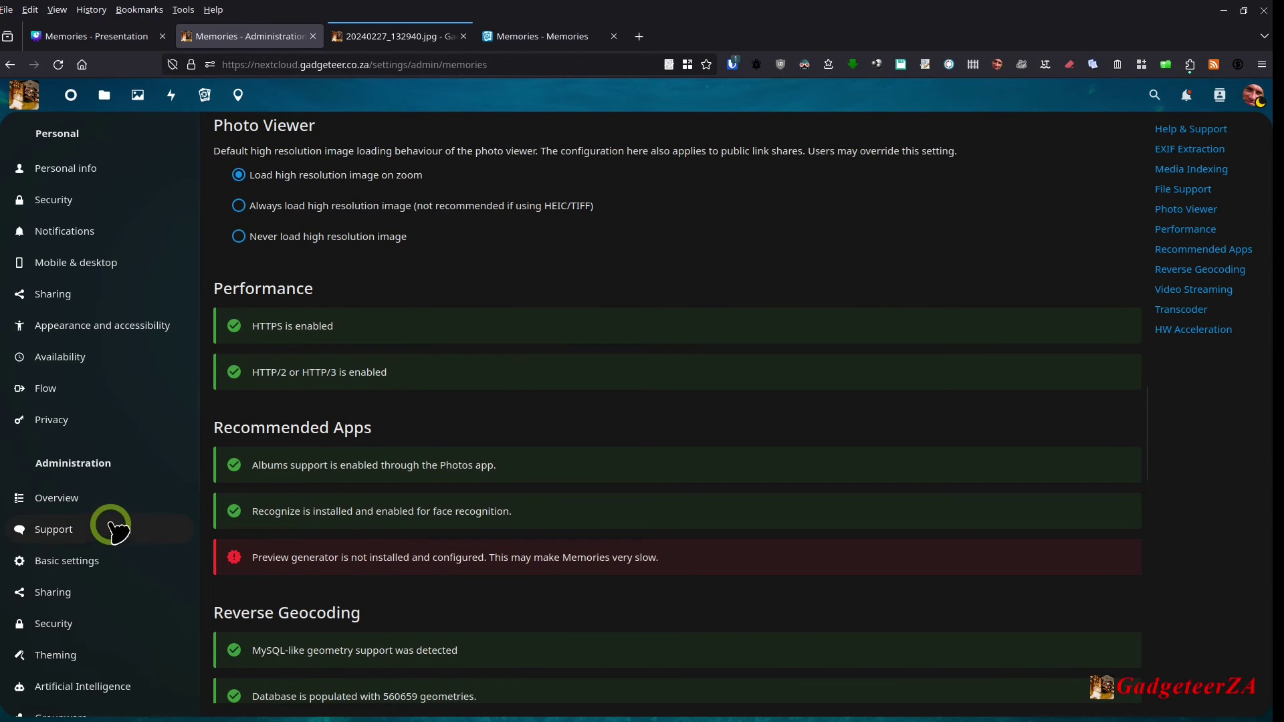
pyautogui.scroll(-5, 109, 524)
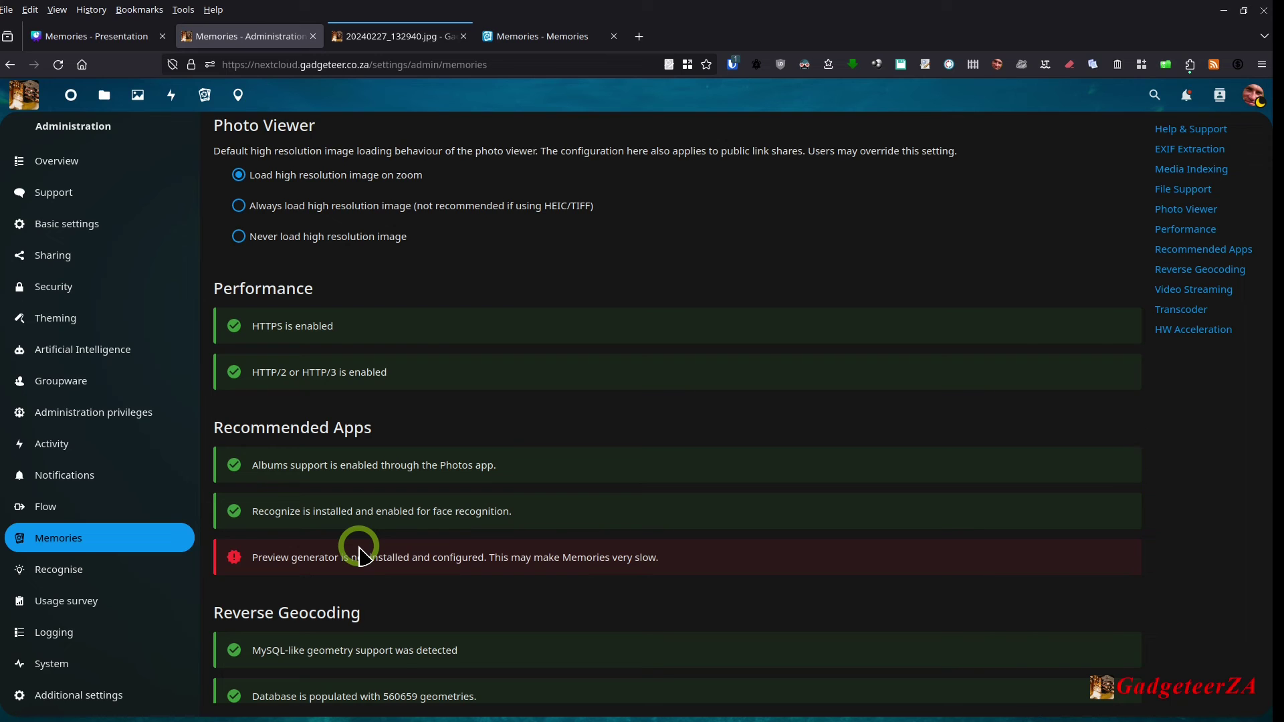
# Step: Open the Recognise admin page to check model and face recognition status
pyautogui.click(1252, 95)
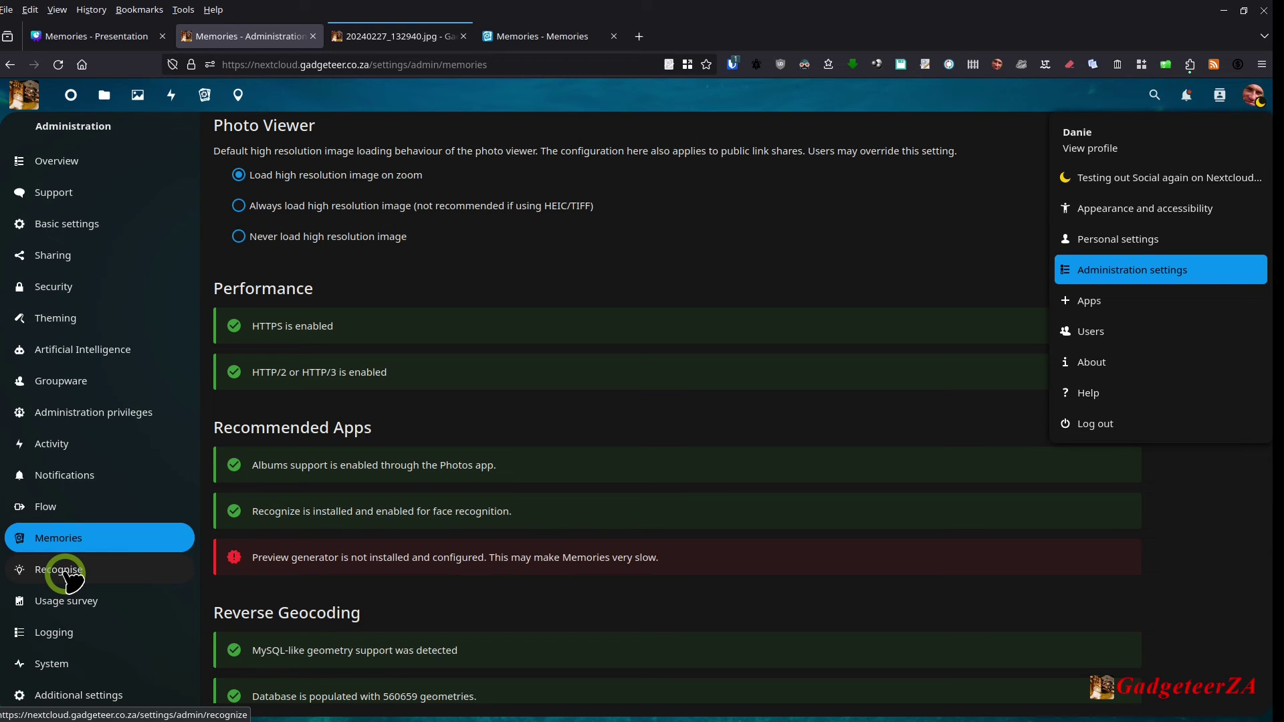
pyautogui.click(65, 574)
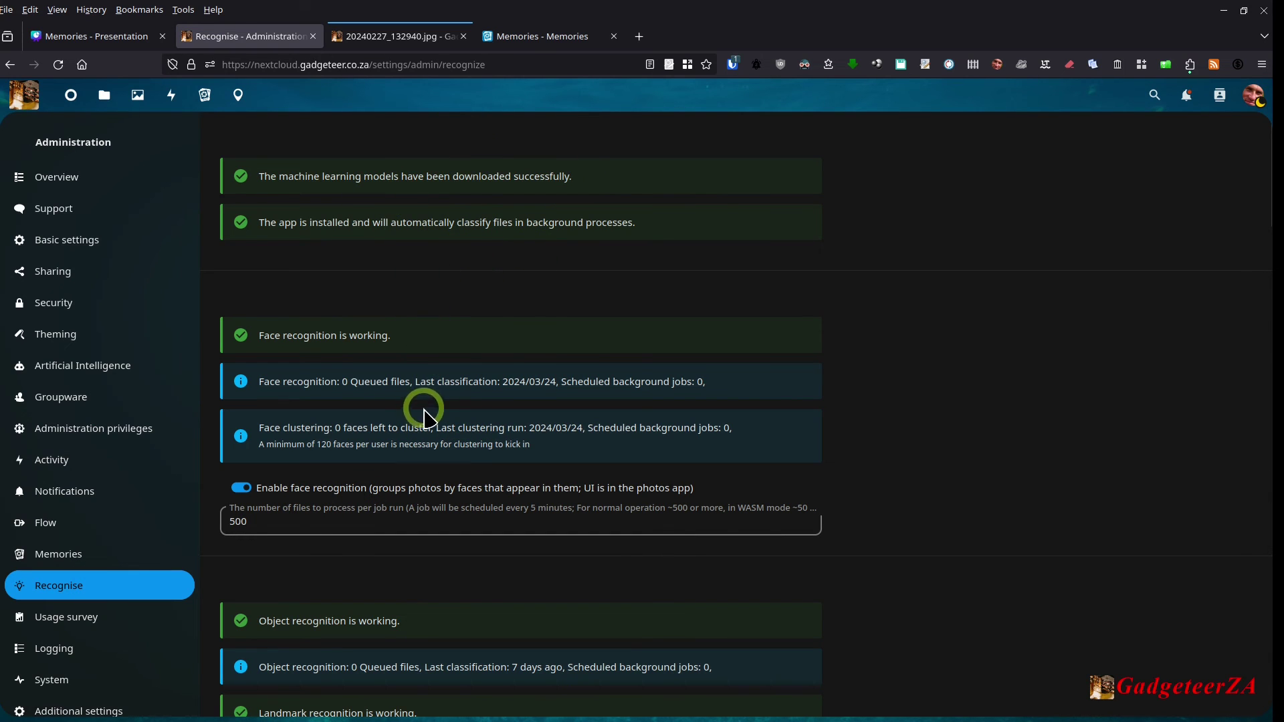
pyautogui.scroll(-4, 475, 378)
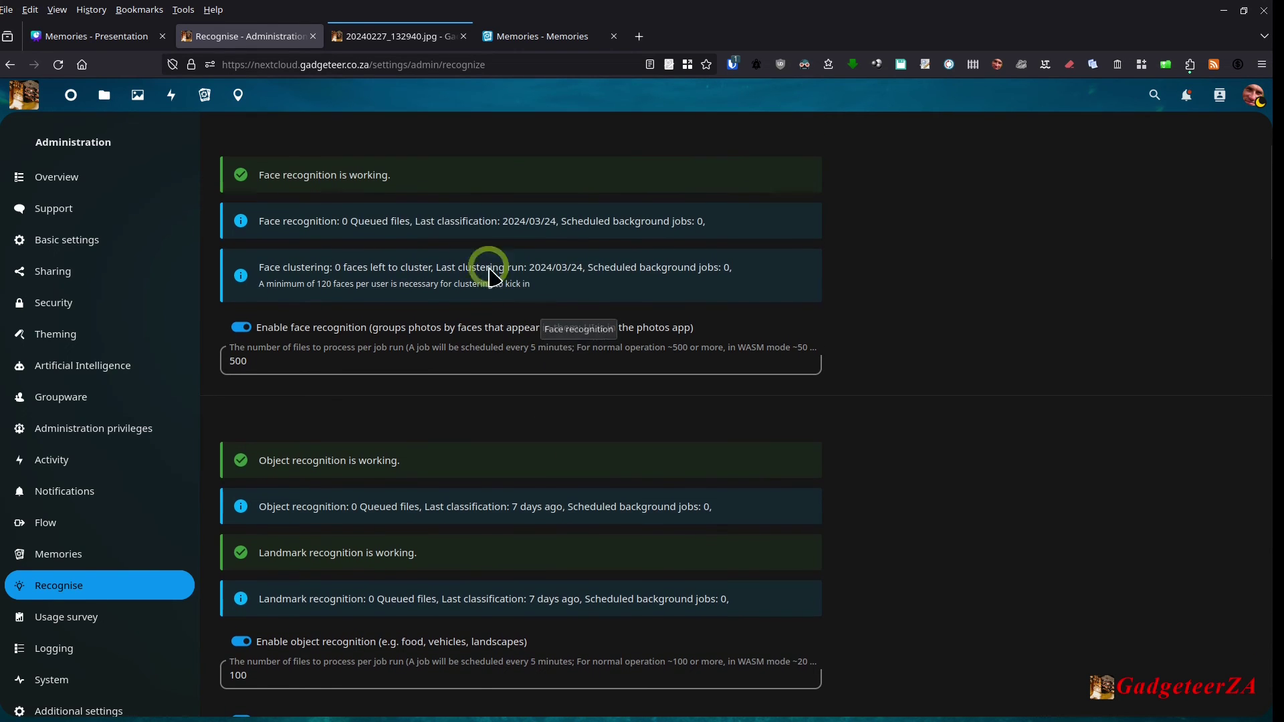
pyautogui.scroll(-1, 498, 341)
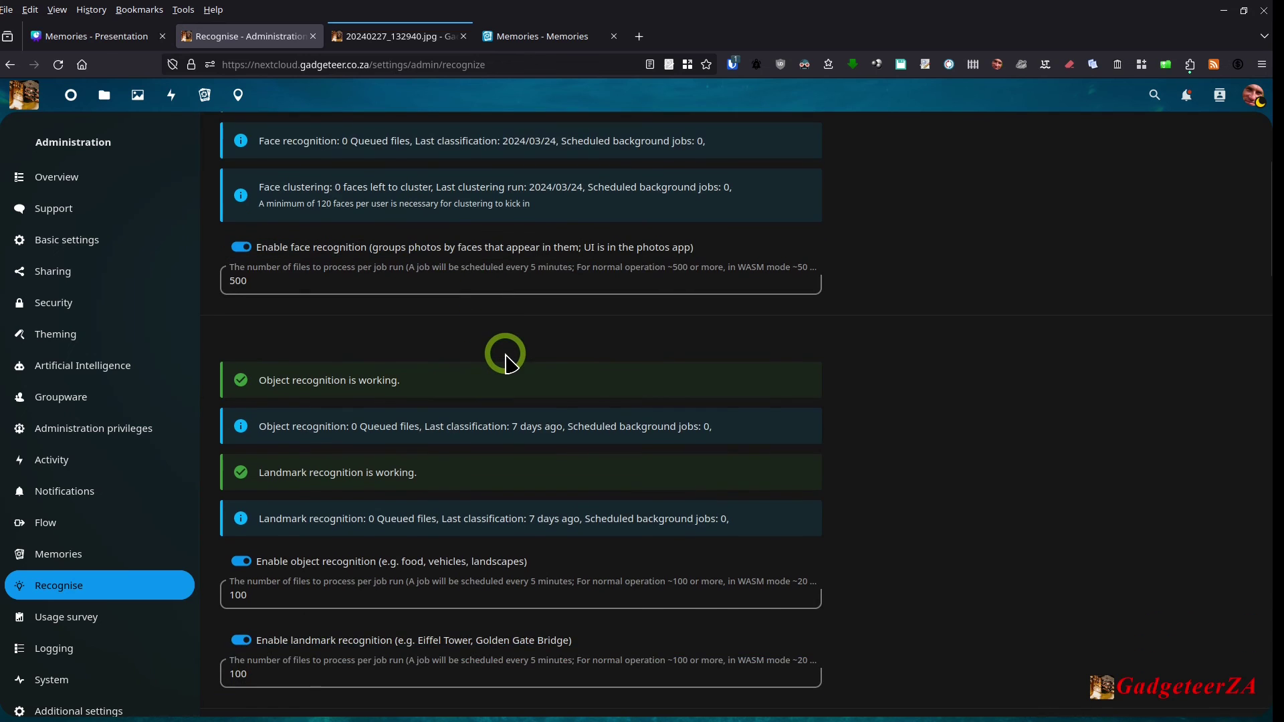
pyautogui.scroll(-2, 507, 359)
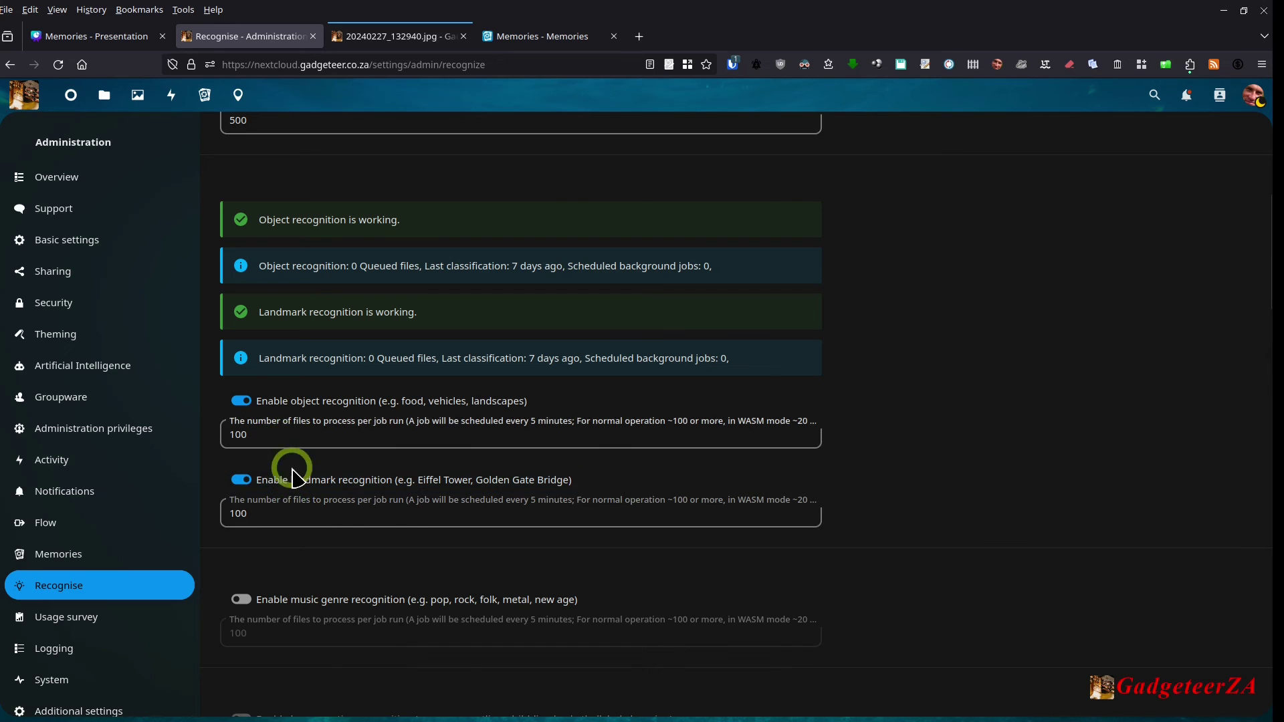
pyautogui.scroll(-2, 412, 528)
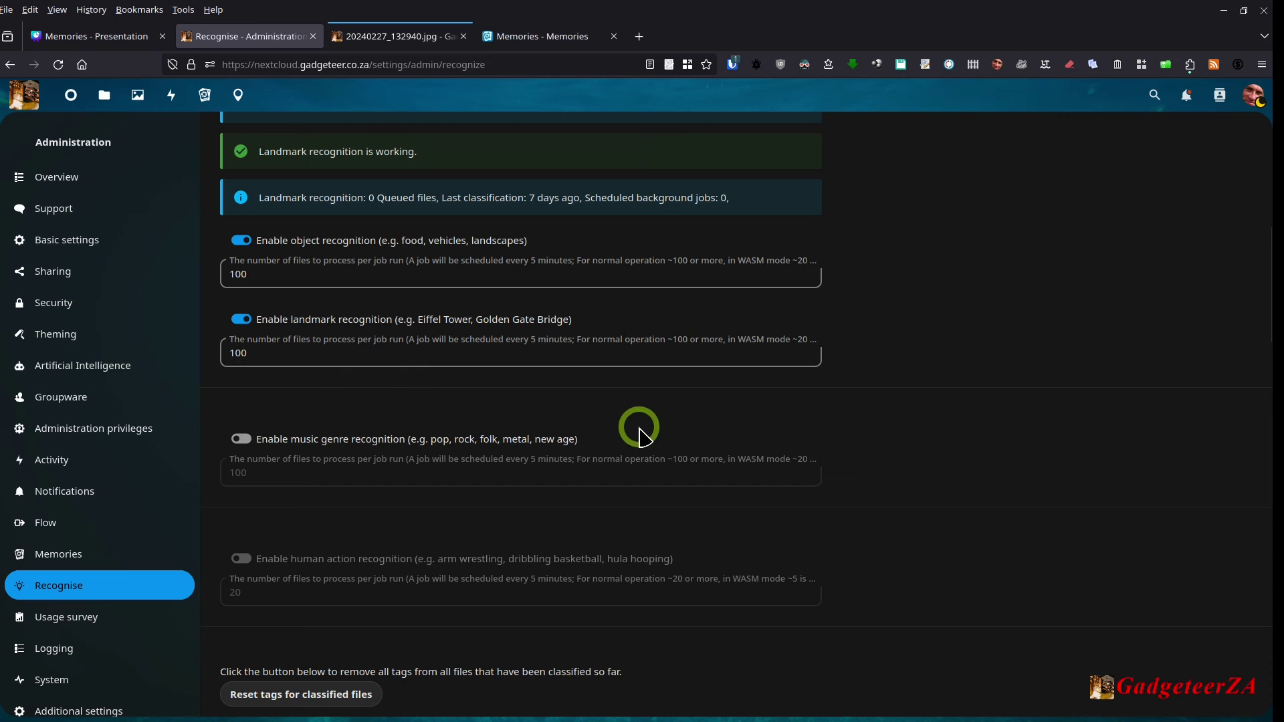
pyautogui.scroll(-3, 647, 444)
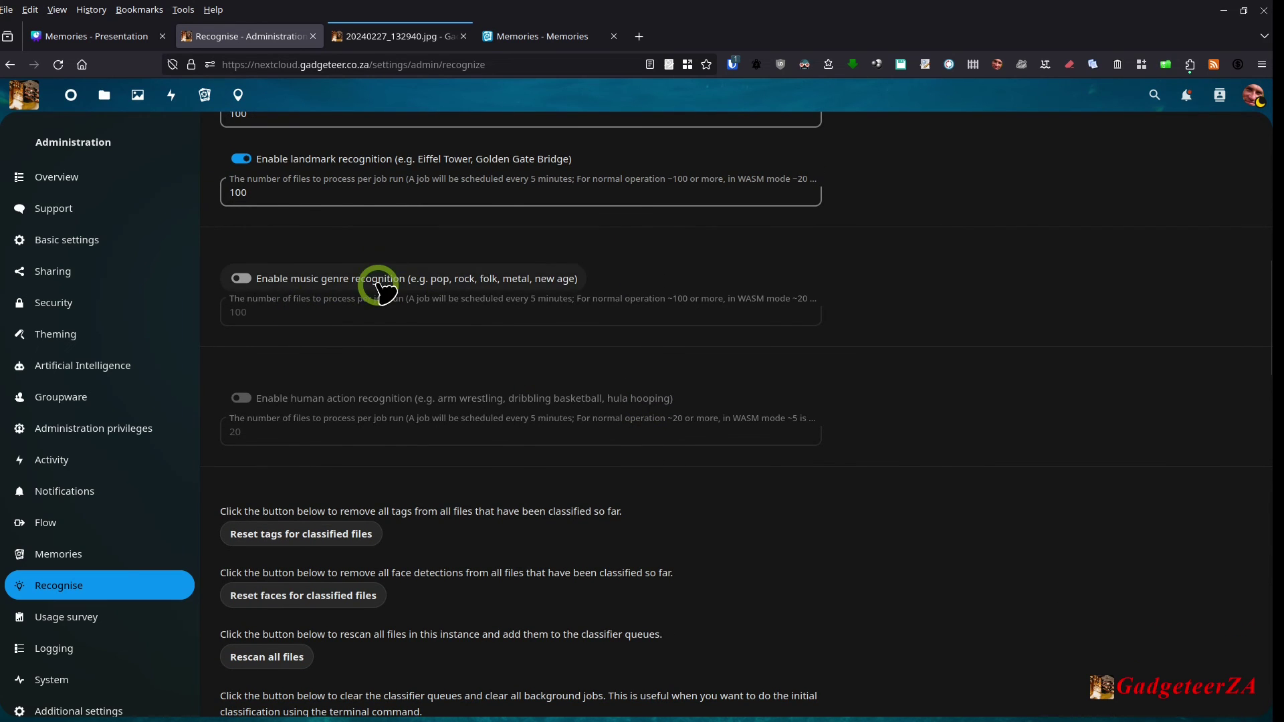
pyautogui.scroll(-1, 514, 428)
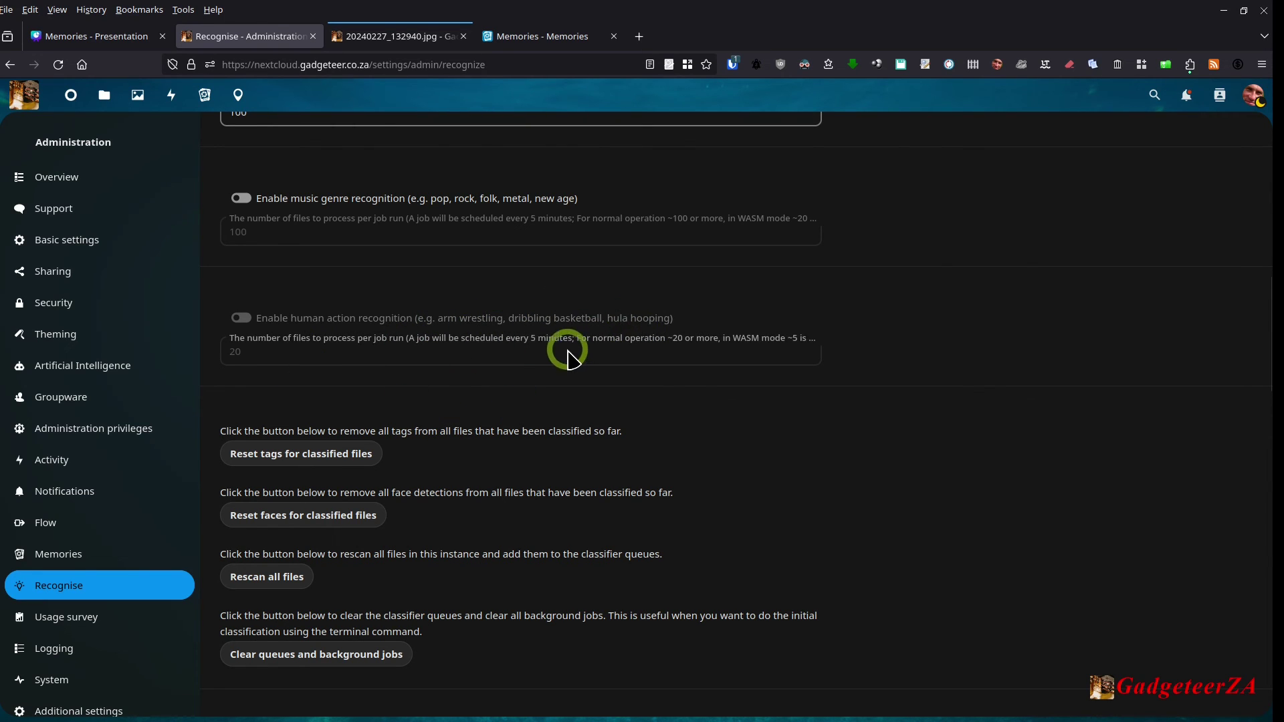
pyautogui.scroll(-2, 619, 381)
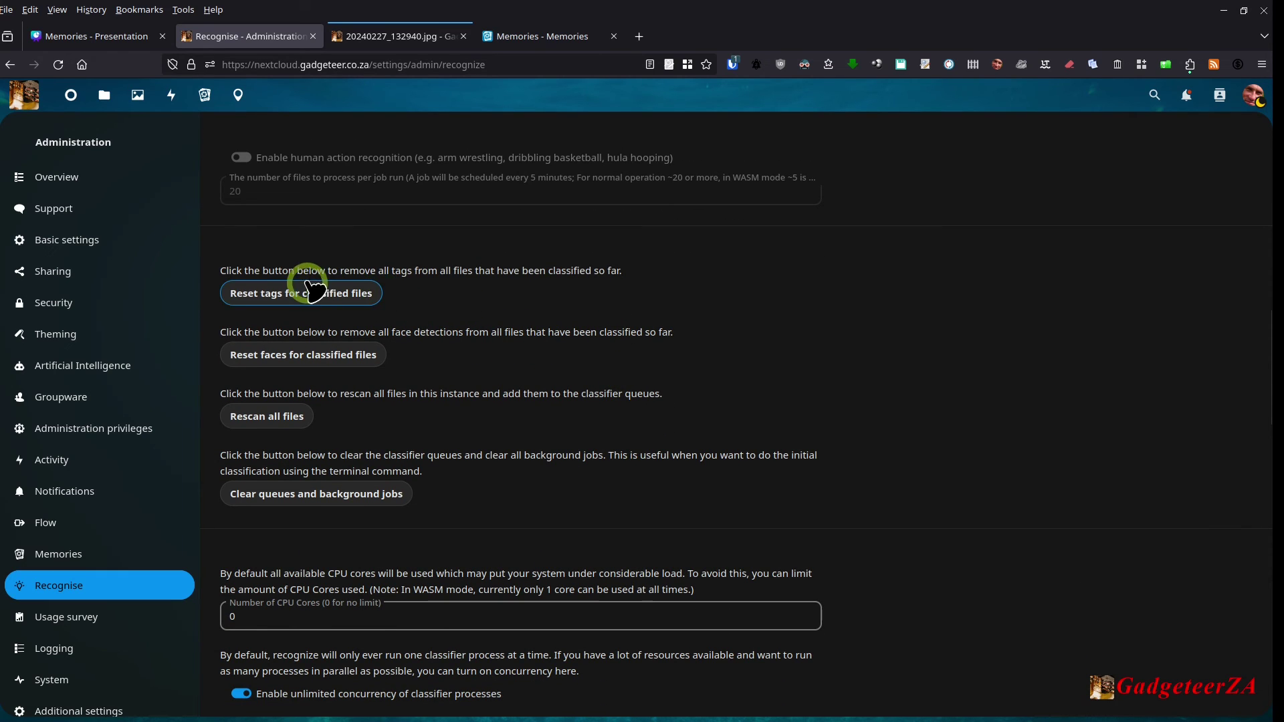
pyautogui.scroll(-3, 330, 387)
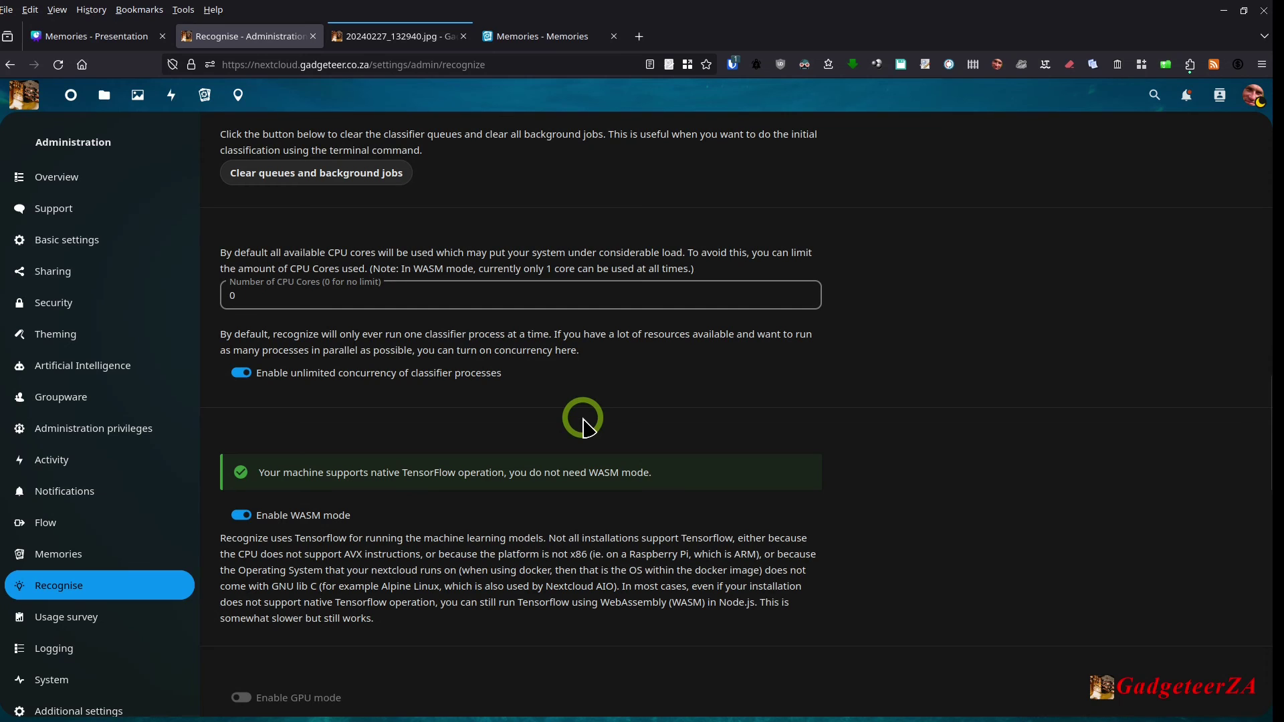
pyautogui.scroll(-2, 583, 428)
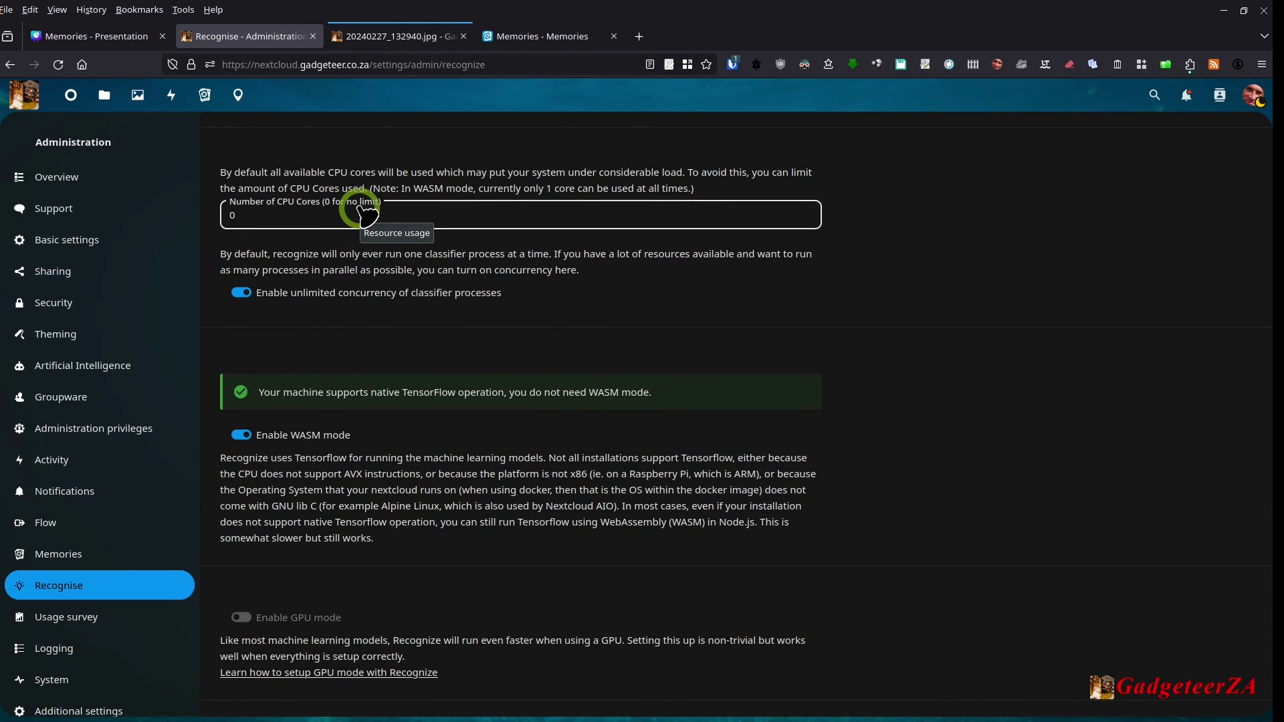
pyautogui.scroll(-2, 513, 478)
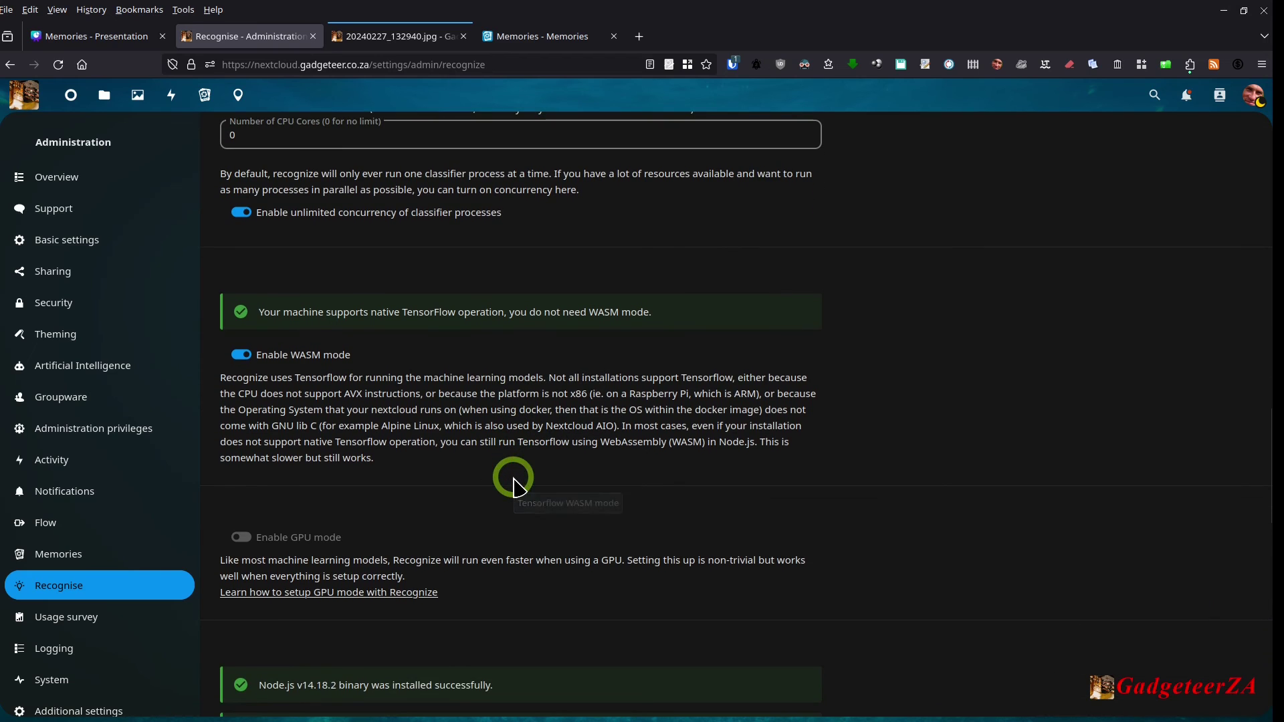
pyautogui.scroll(-2, 421, 348)
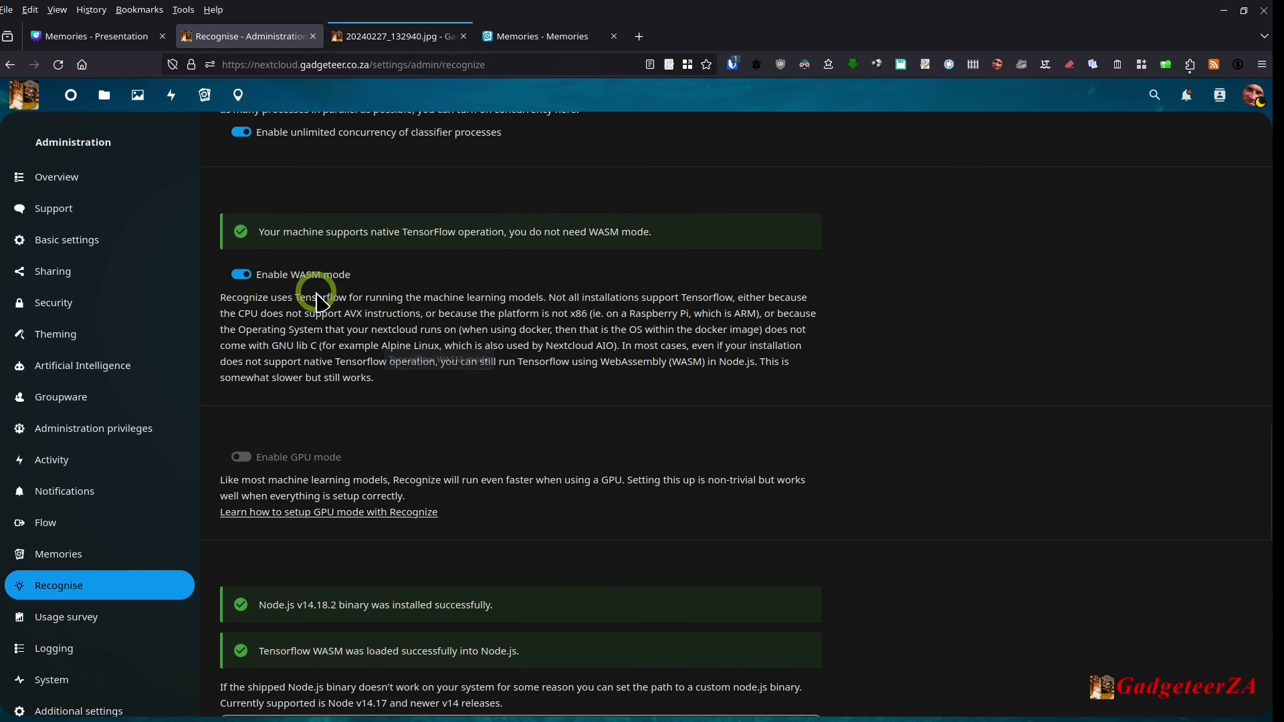
pyautogui.click(237, 274)
pyautogui.scroll(-3, 281, 514)
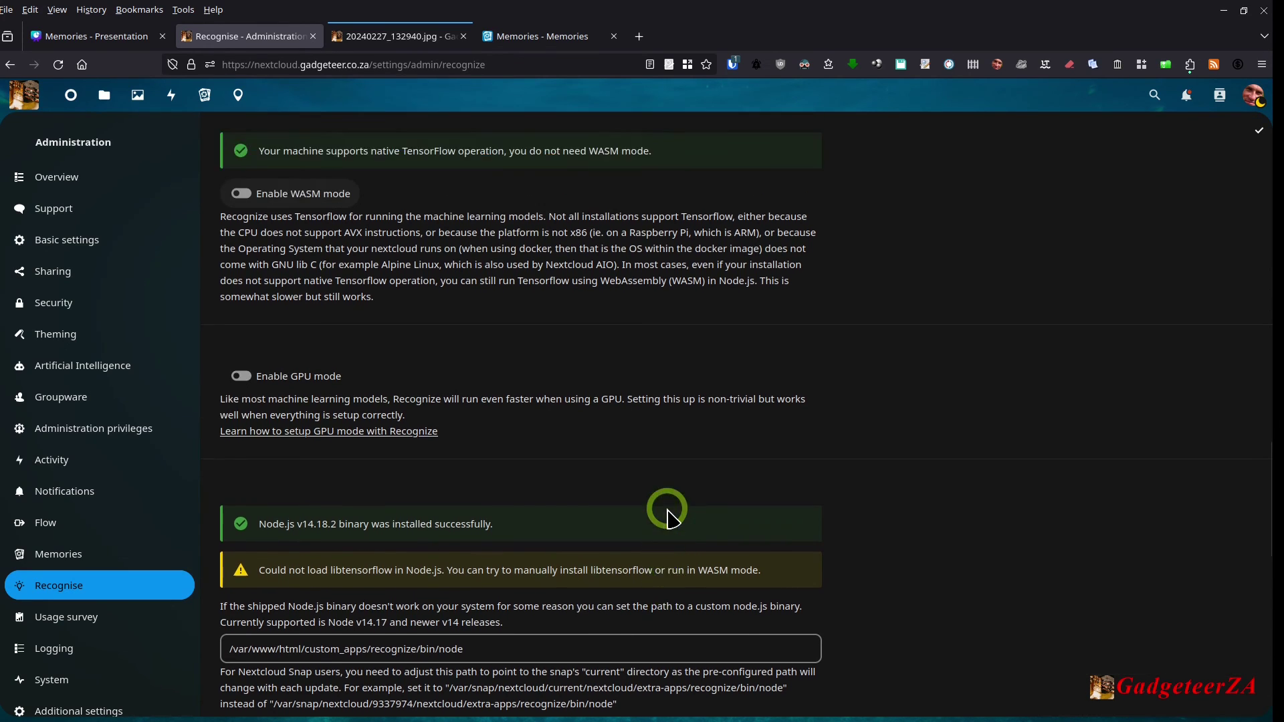
pyautogui.click(242, 194)
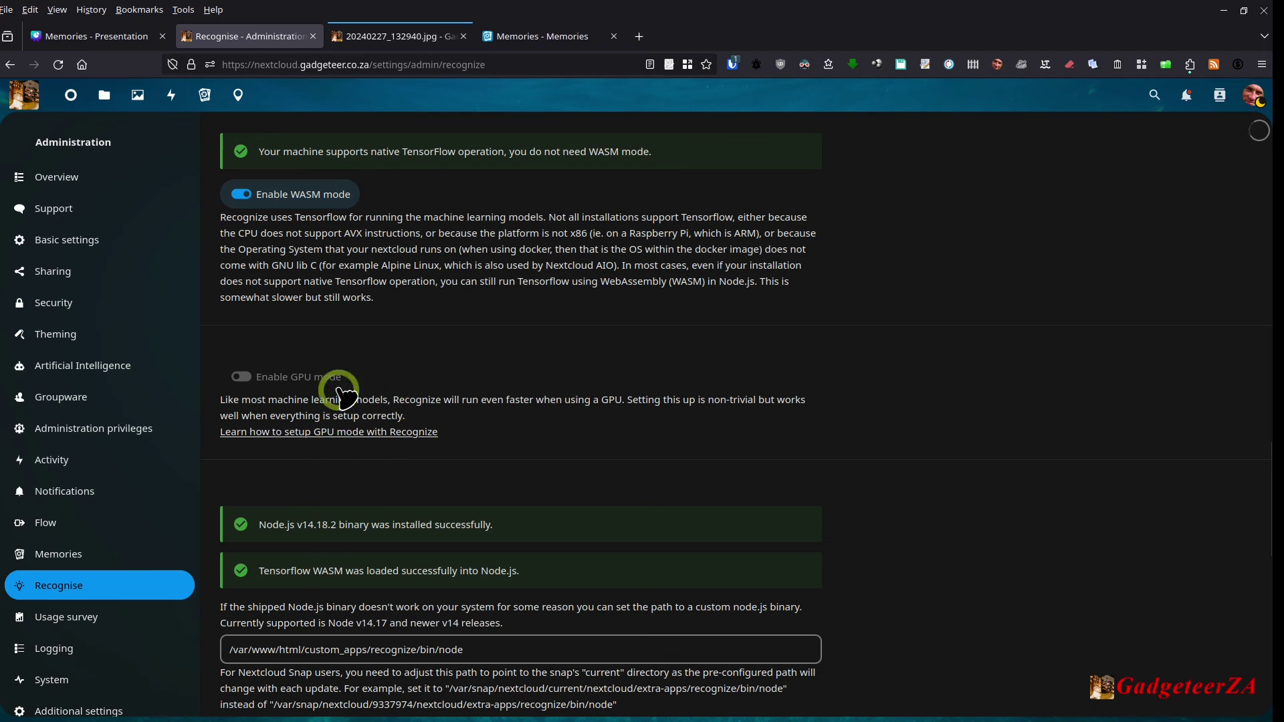
pyautogui.scroll(-1, 508, 338)
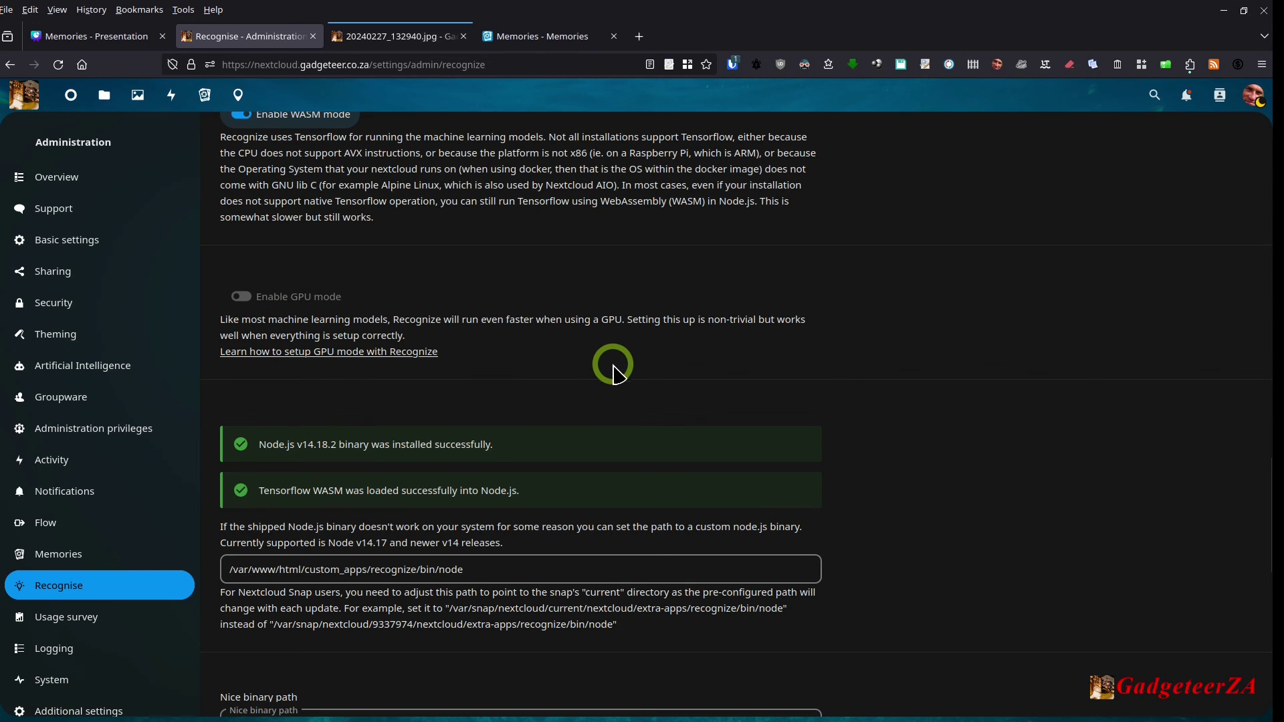
pyautogui.scroll(-3, 639, 364)
pyautogui.scroll(-6, 645, 408)
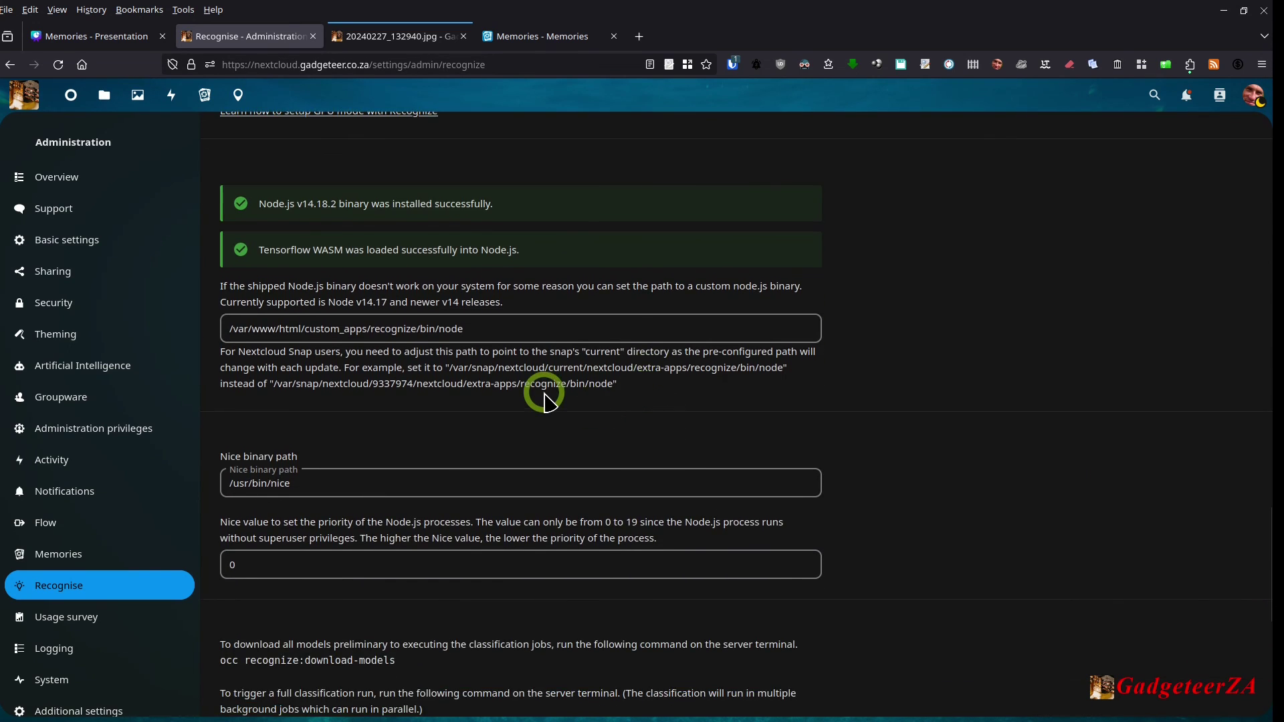
pyautogui.scroll(-4, 545, 401)
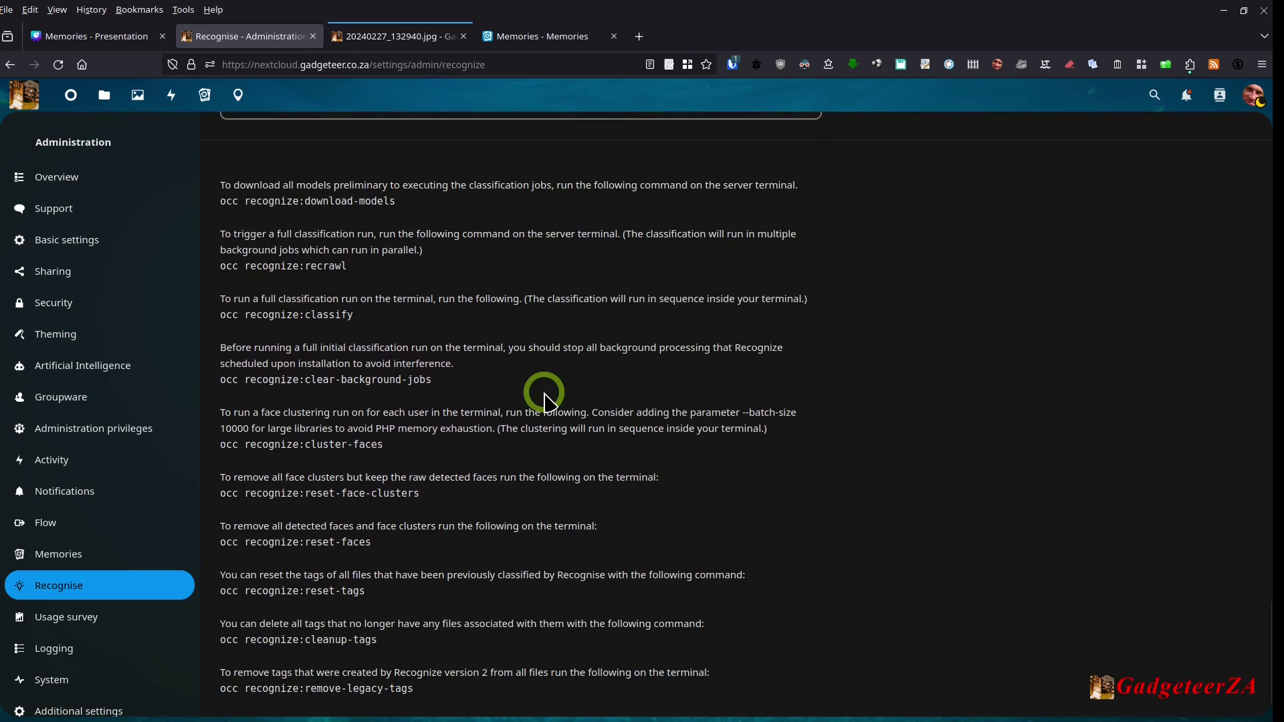
pyautogui.scroll(7, 555, 412)
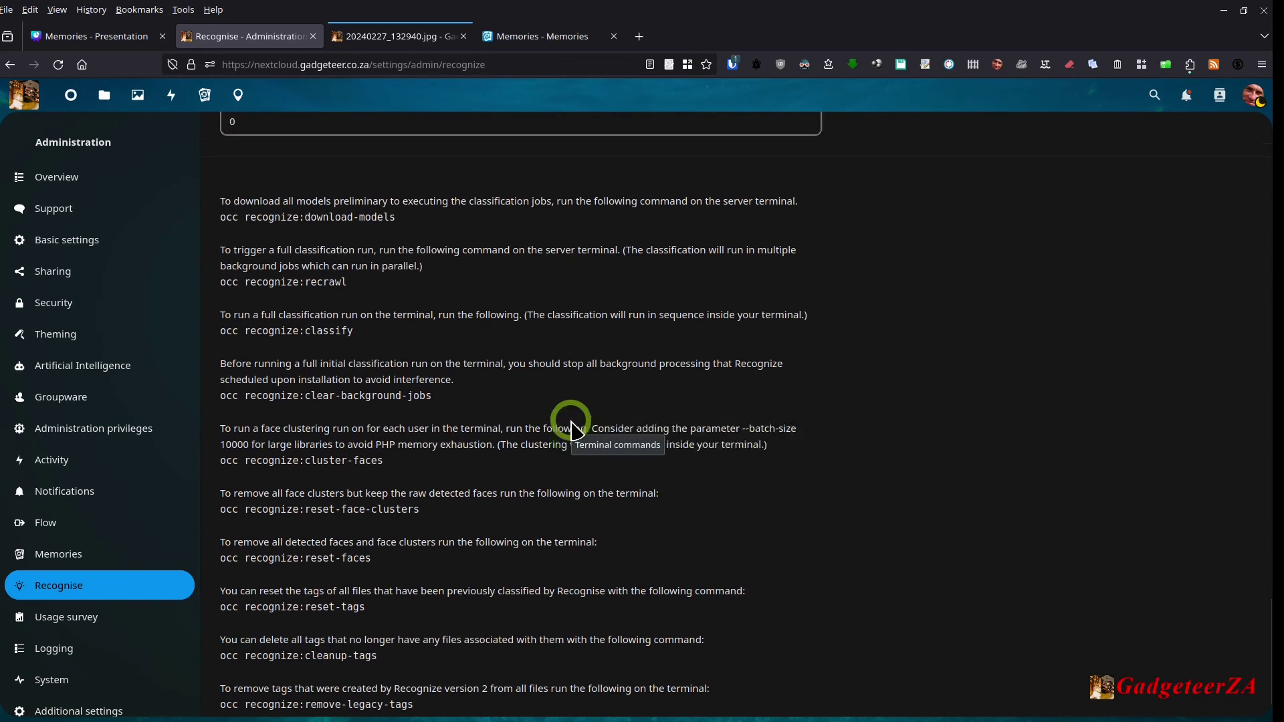
pyautogui.scroll(16, 572, 428)
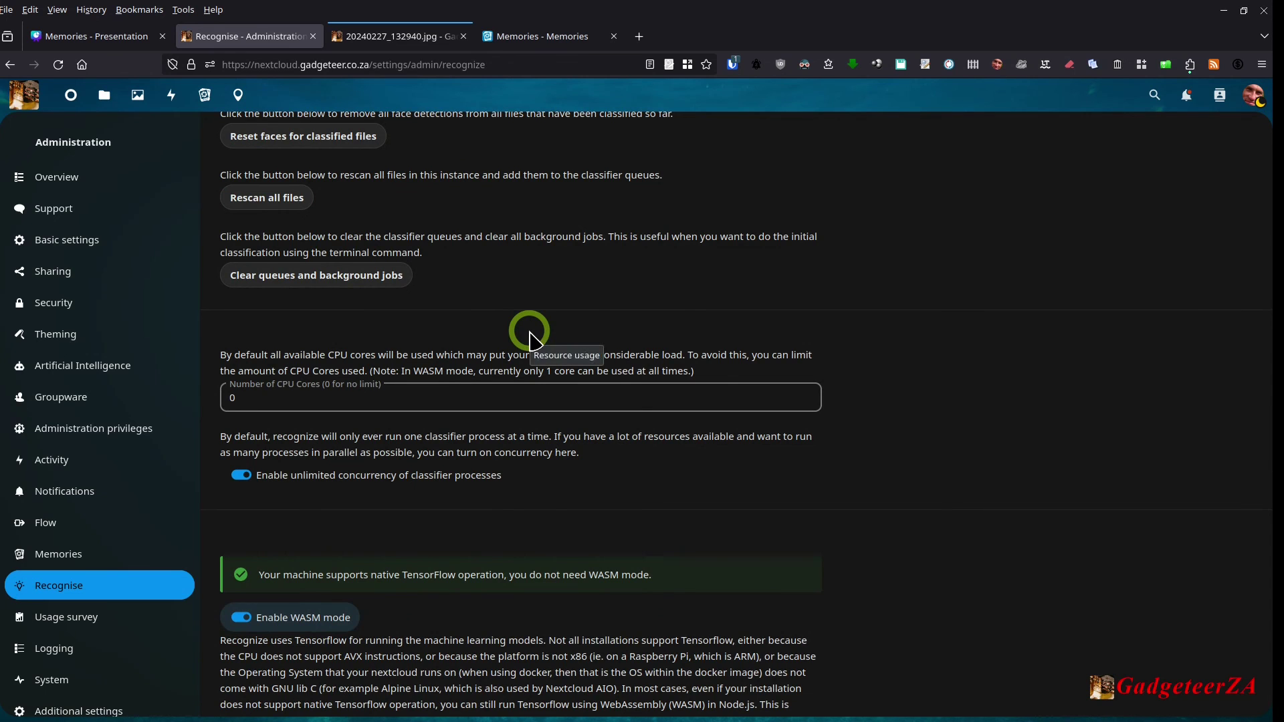
pyautogui.scroll(2, 535, 383)
pyautogui.scroll(8, 534, 378)
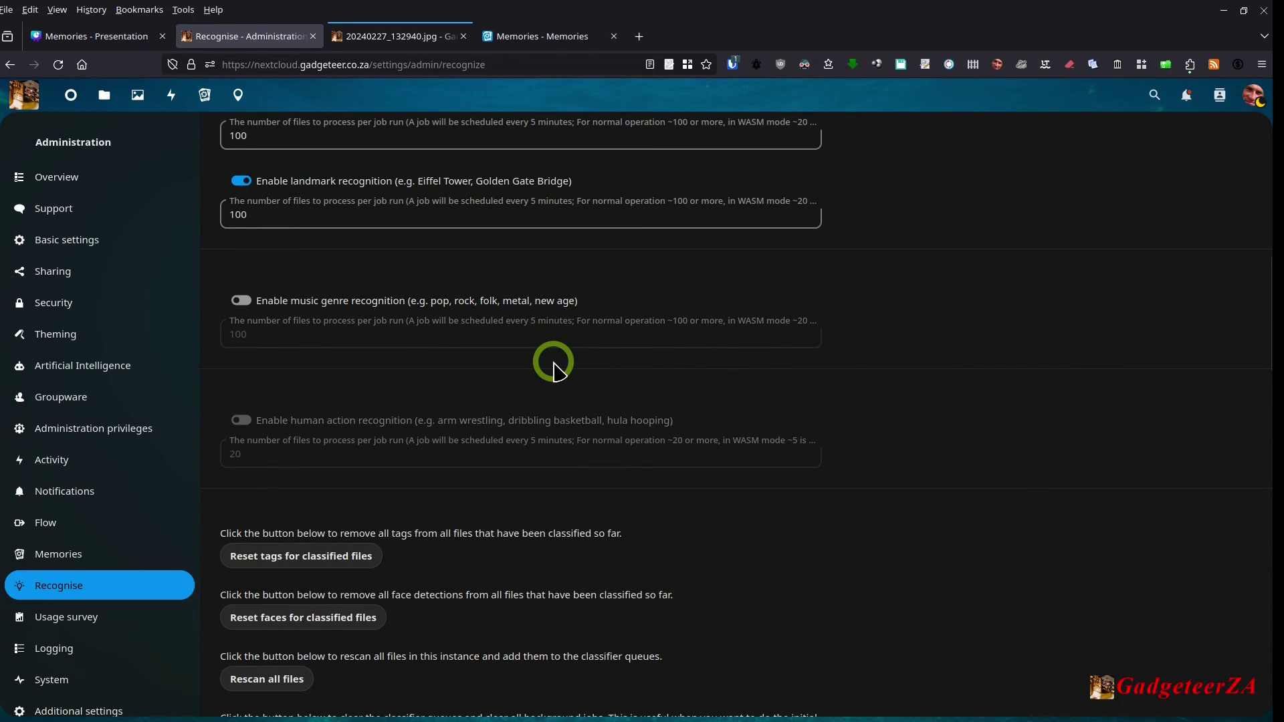
pyautogui.scroll(3, 554, 361)
pyautogui.scroll(5, 554, 364)
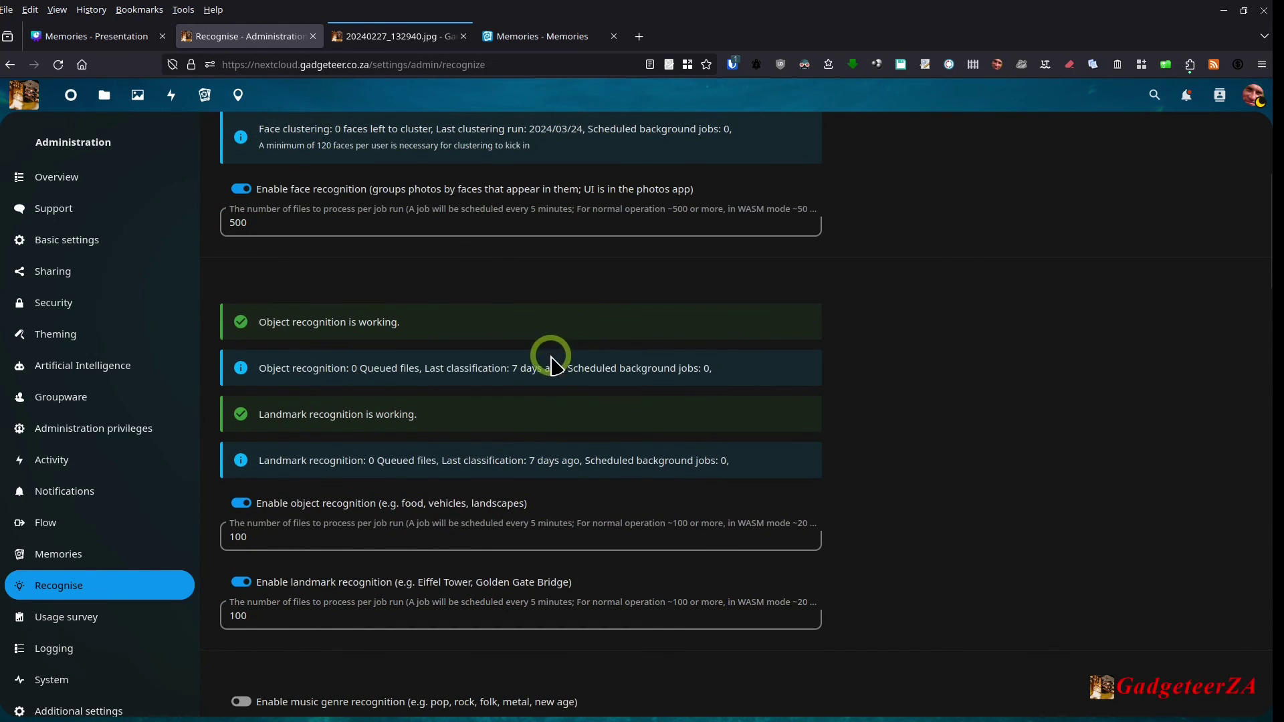
pyautogui.scroll(5, 545, 391)
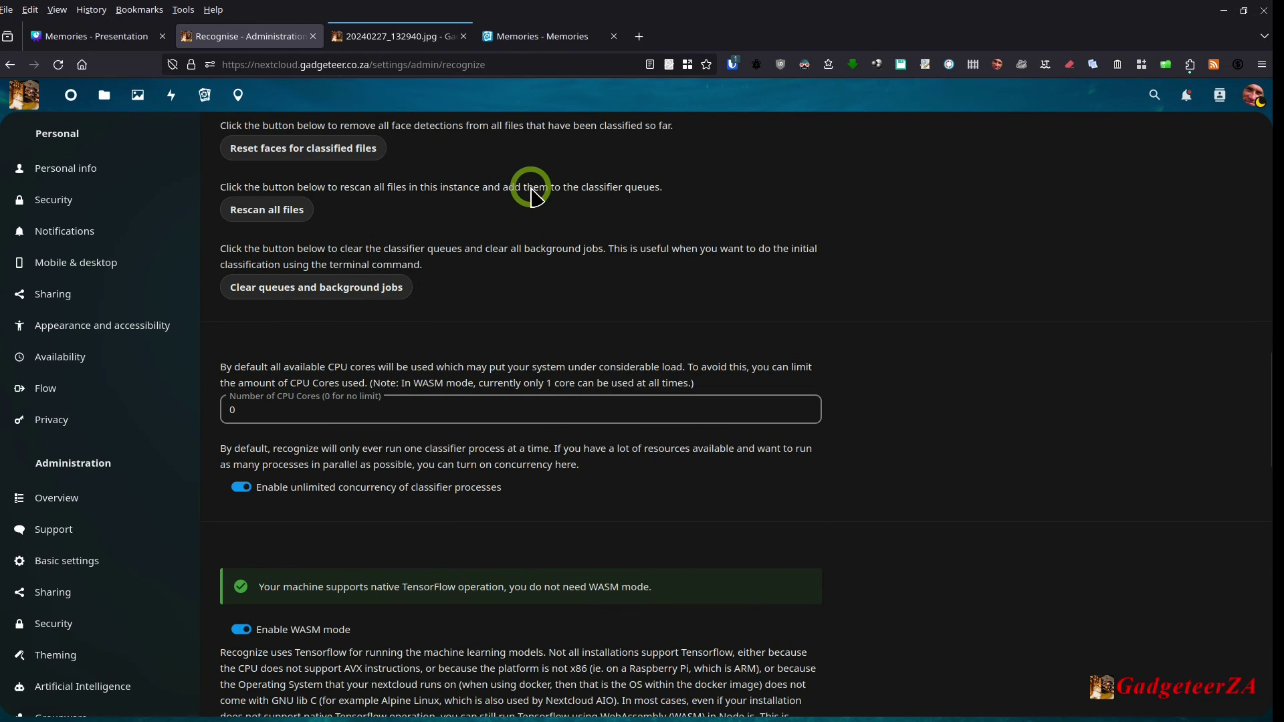
pyautogui.scroll(-6, 494, 424)
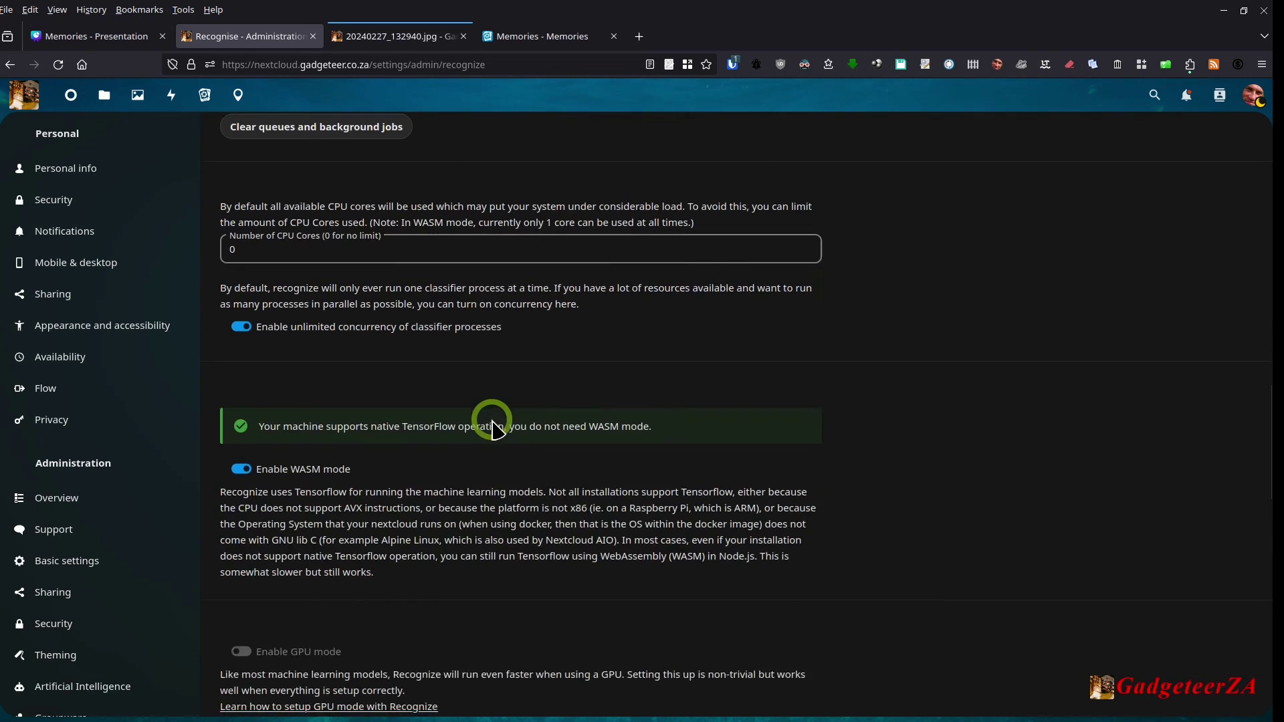
# Step: Switch to the 'Memories - Memories' browser tab showing memories.gallery
pyautogui.scroll(-1, 493, 424)
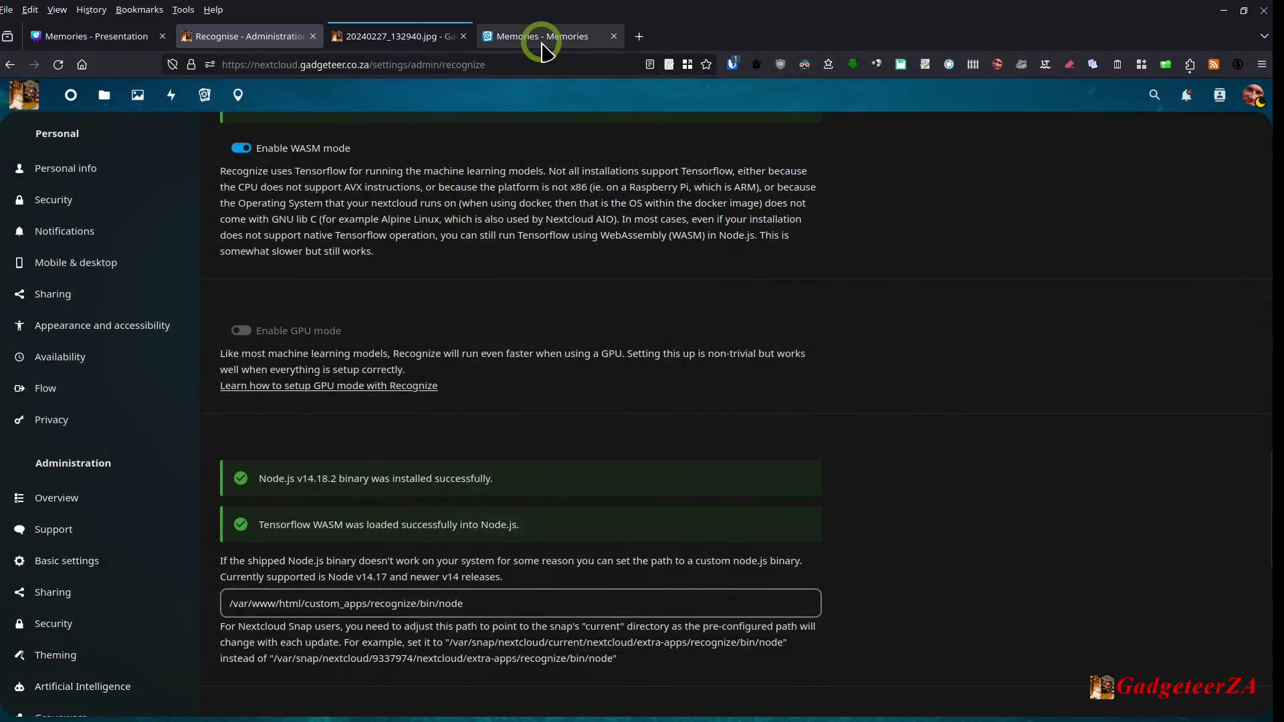
pyautogui.click(543, 52)
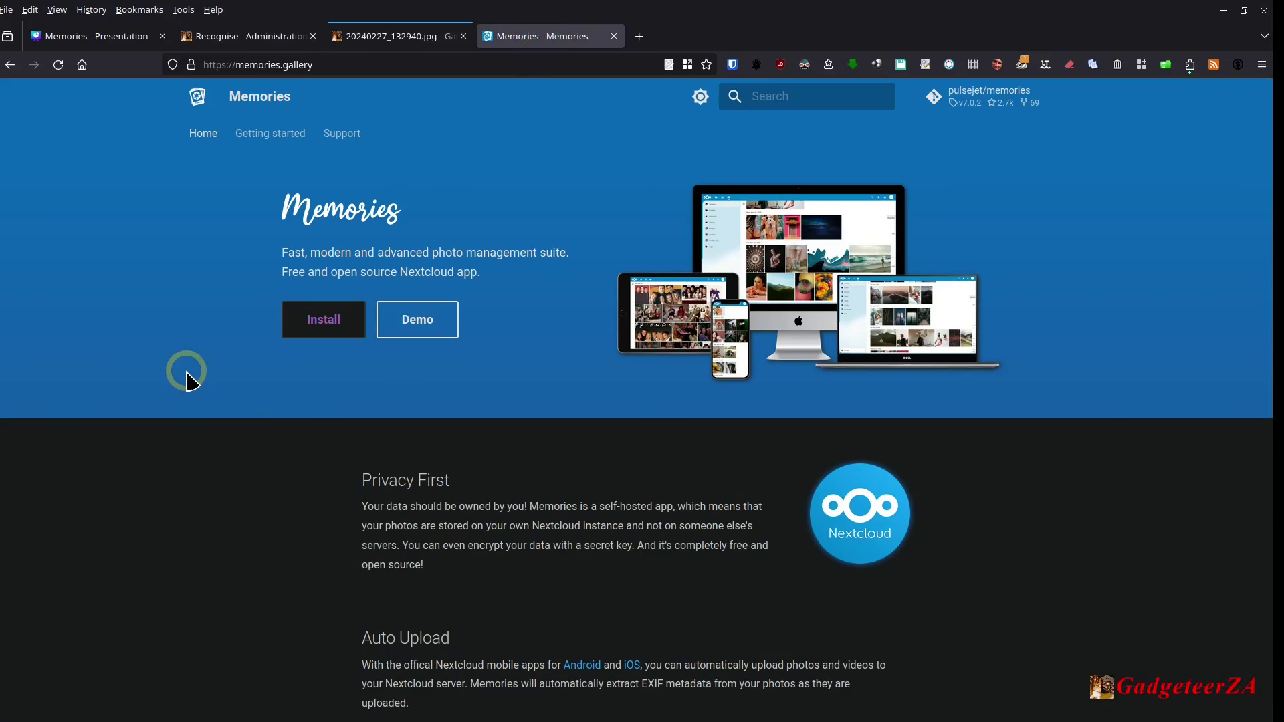
# Step: Open 'Getting started' on memories.gallery to view the Installation requirements
pyautogui.click(281, 135)
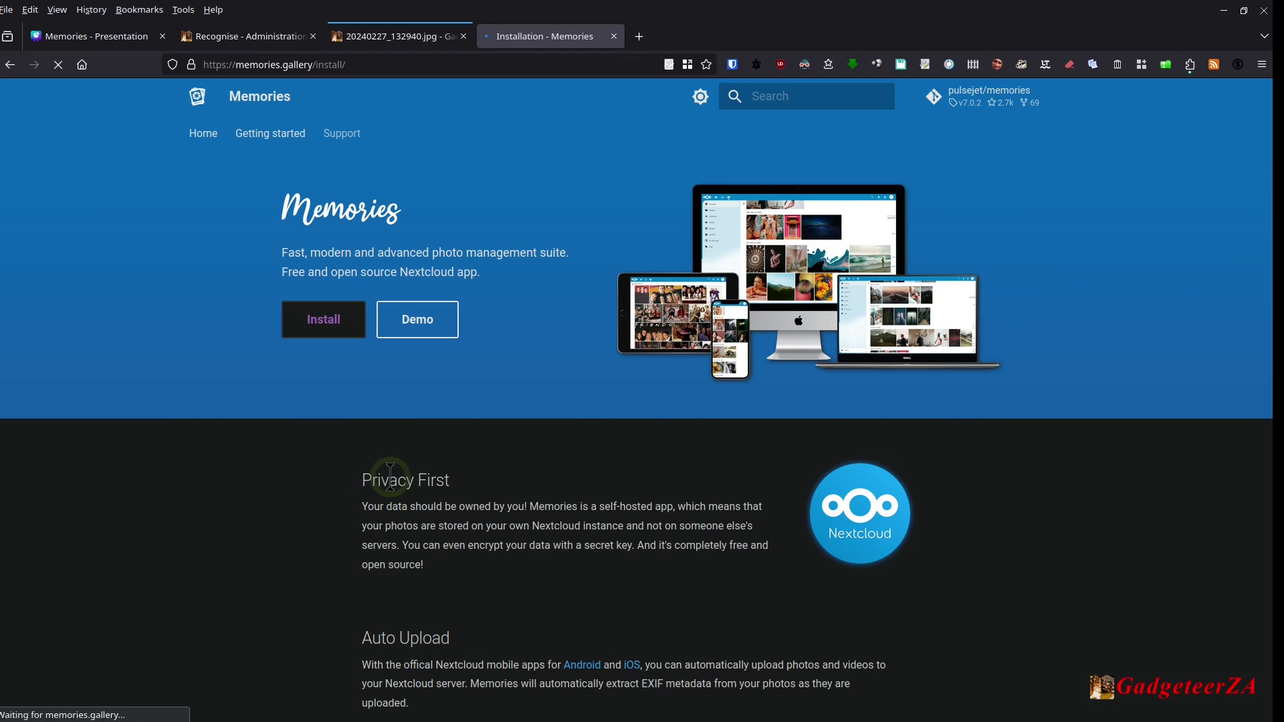
pyautogui.scroll(-3, 504, 434)
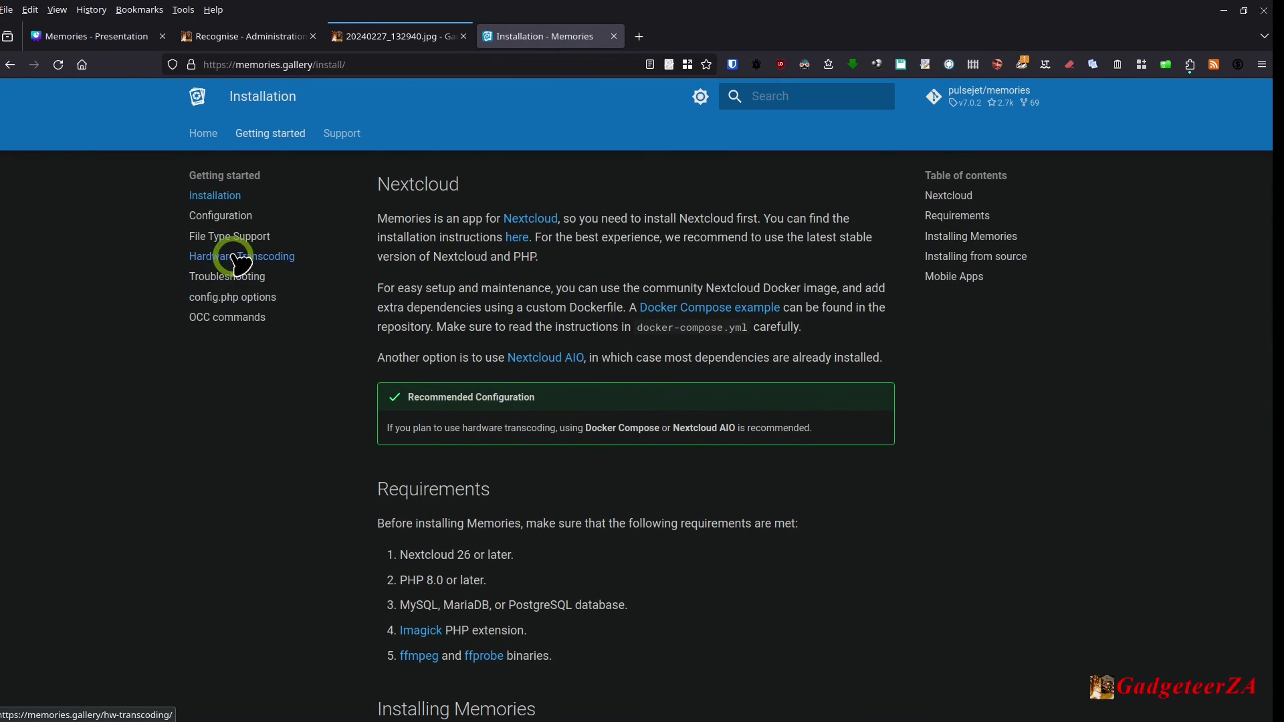
pyautogui.scroll(1, 366, 438)
pyautogui.scroll(1, 367, 441)
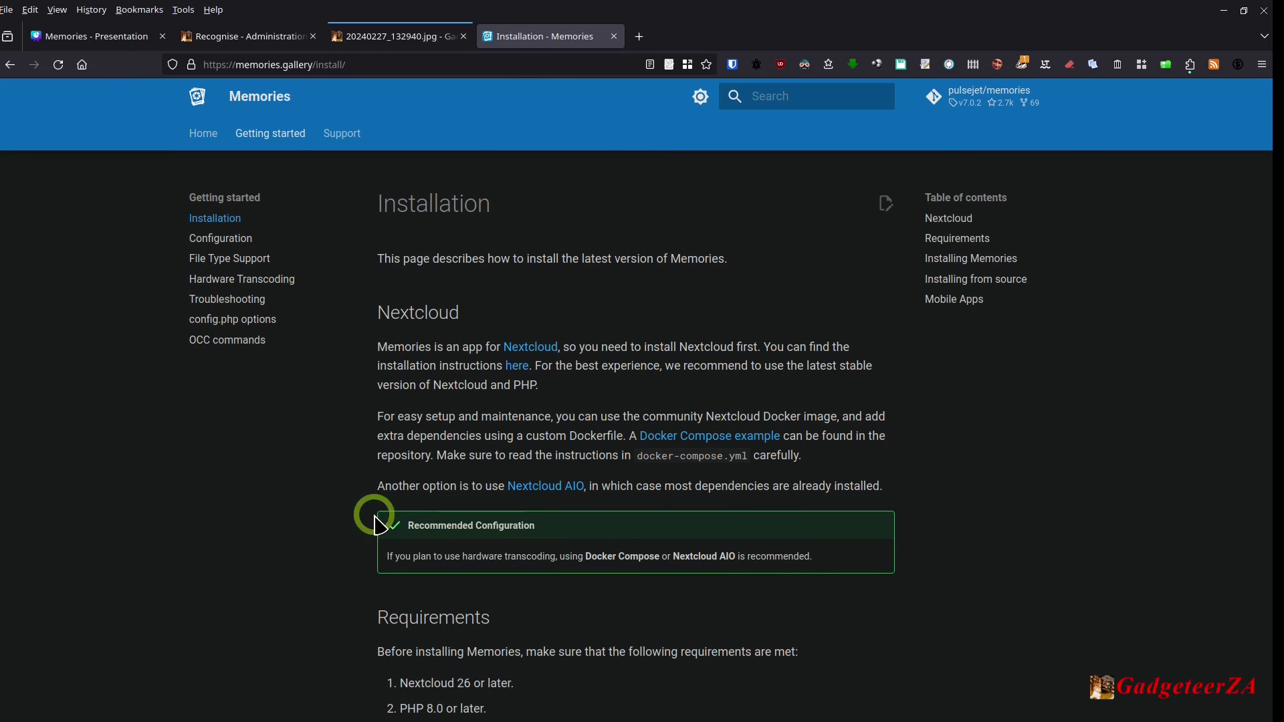